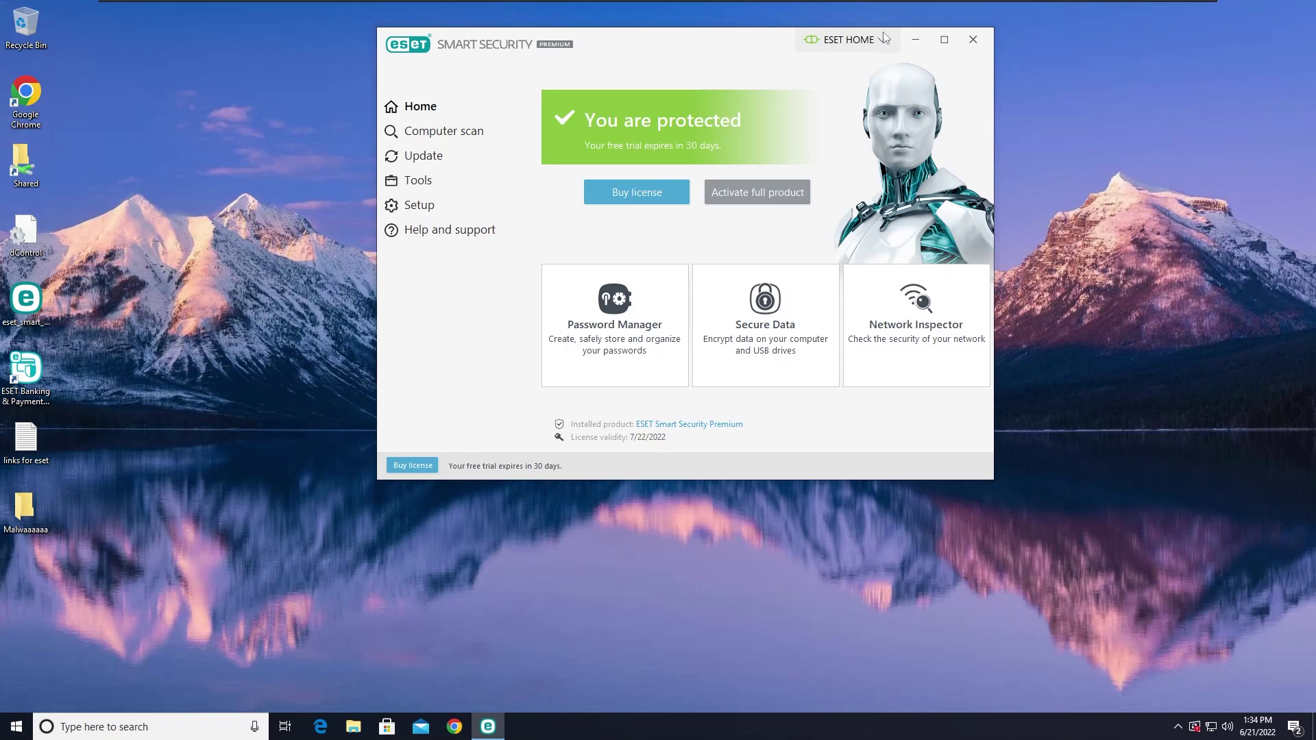
# Step: View the Computer scan and Update sections of ESET Smart Security Premium and return to the Home overview
pyautogui.click(455, 130)
pyautogui.click(462, 157)
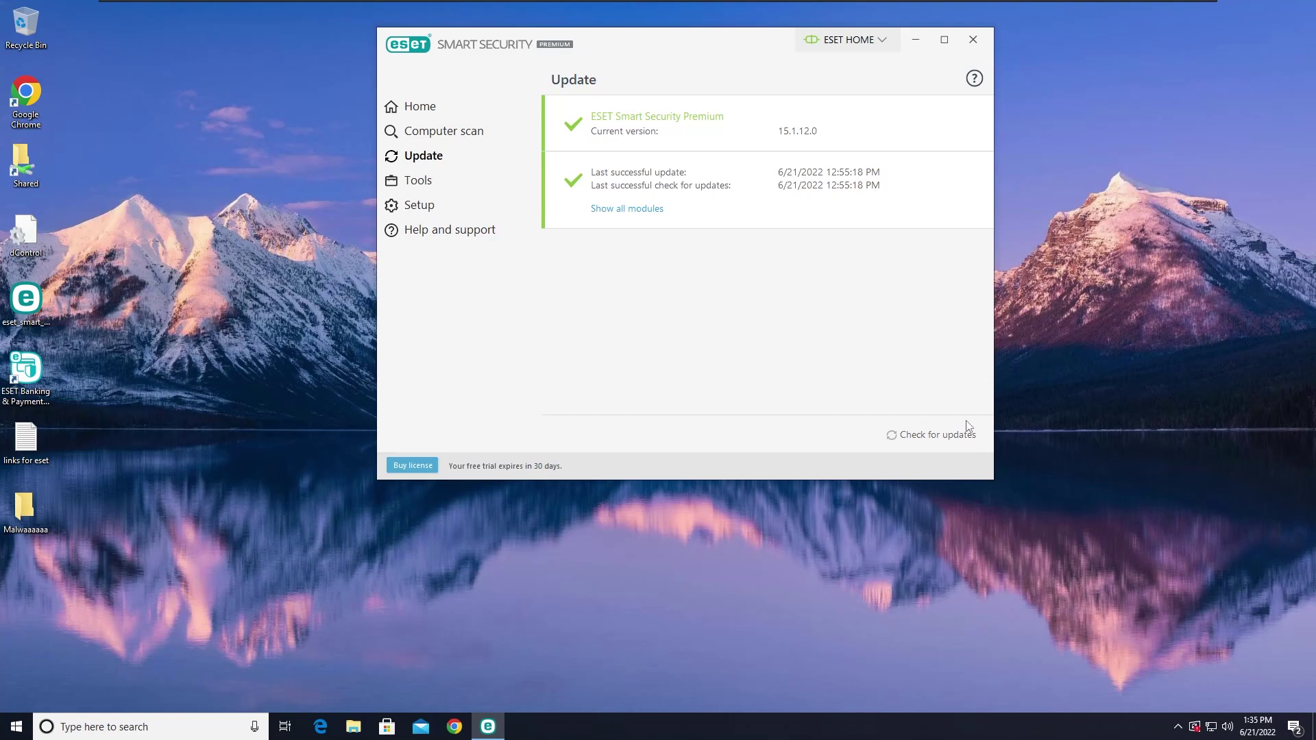
pyautogui.click(458, 132)
pyautogui.click(460, 111)
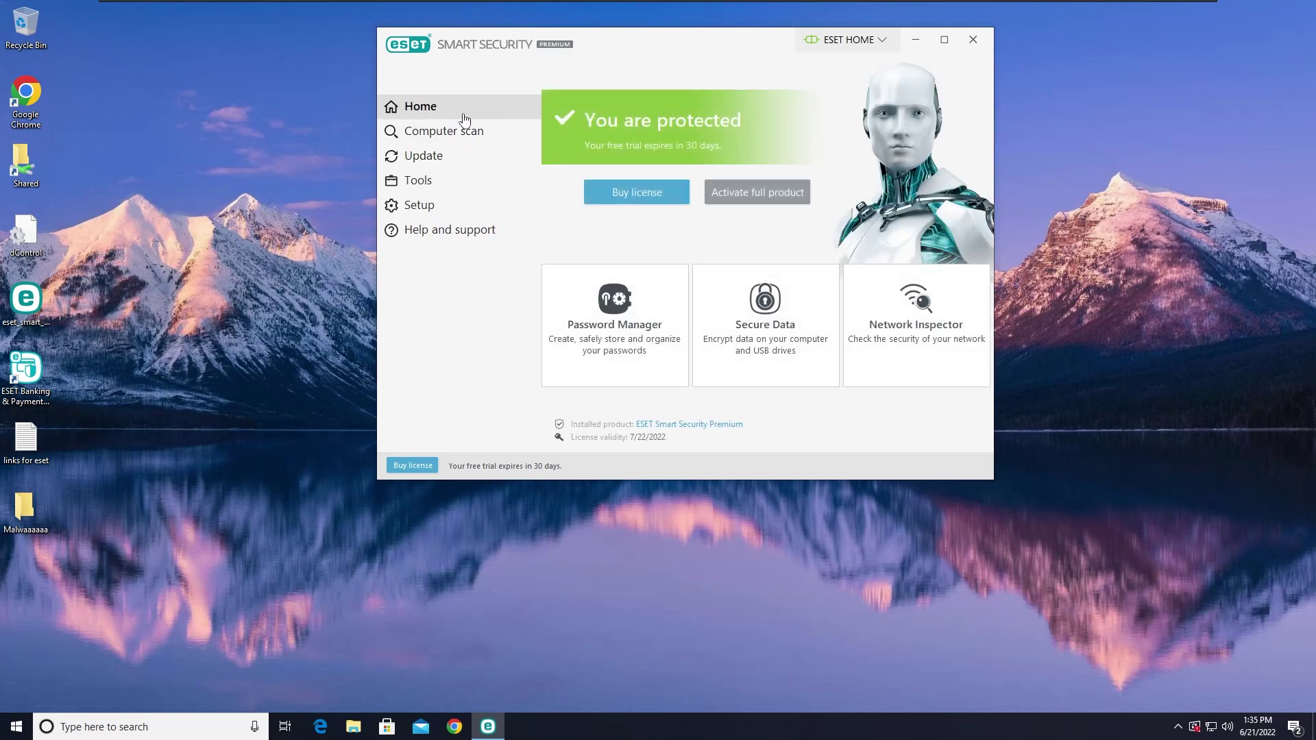
# Step: Review the Setup section, viewing the Advanced setup without saving changes and the list of Computer protection features
pyautogui.click(442, 208)
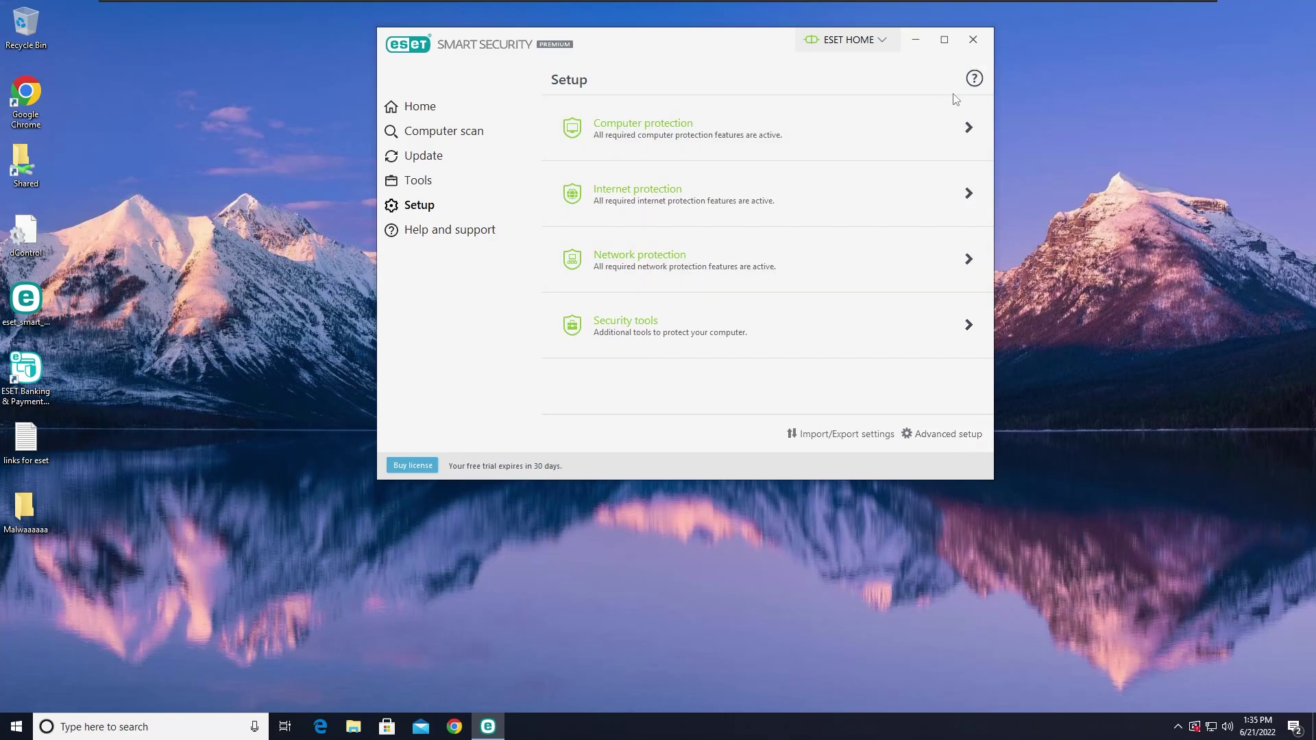
pyautogui.click(938, 437)
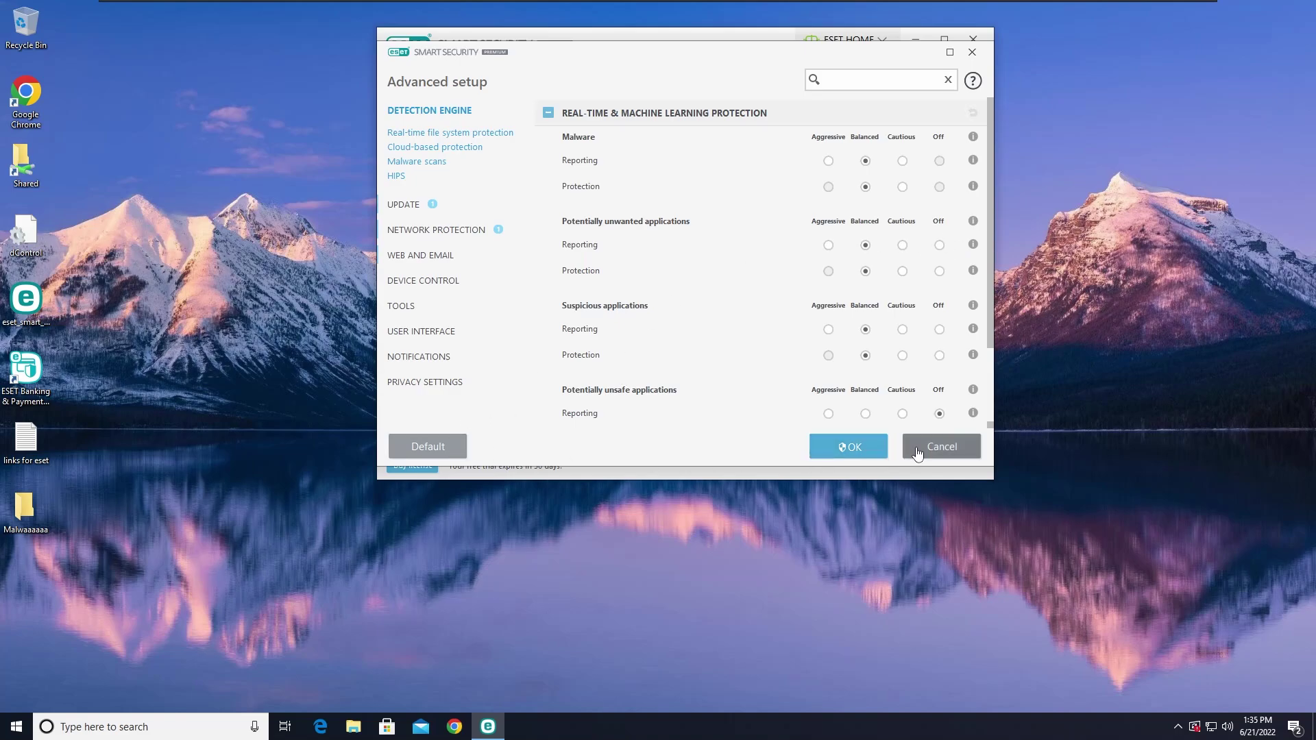
pyautogui.click(937, 449)
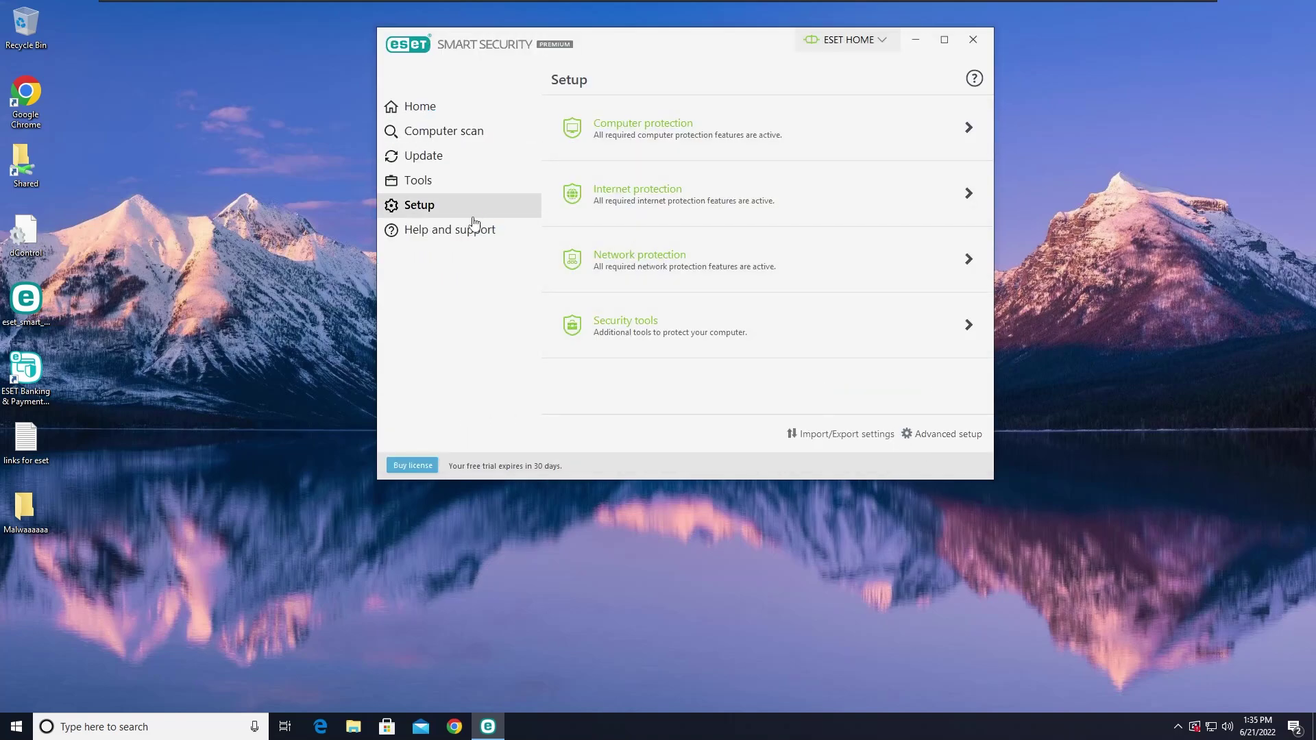
pyautogui.click(662, 152)
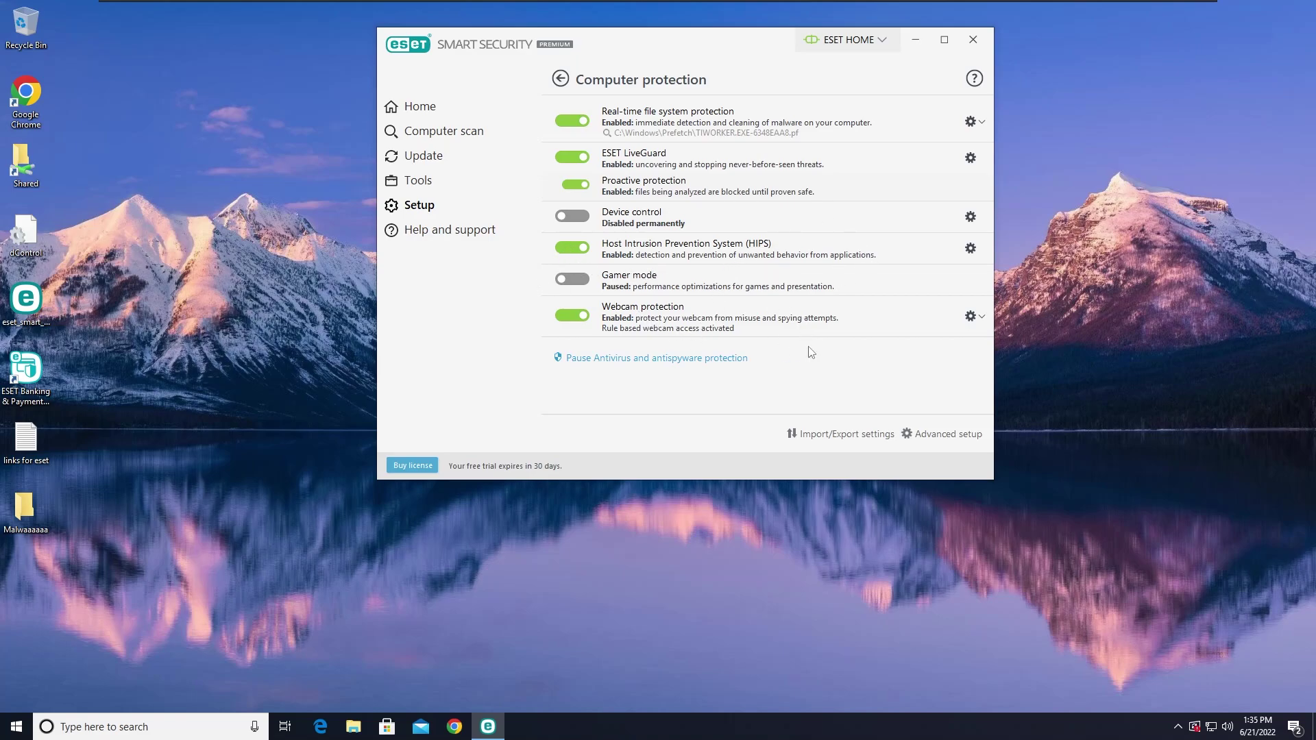
# Step: Look through the Tools, Update and Computer scan sections and return to the Home overview
pyautogui.click(430, 187)
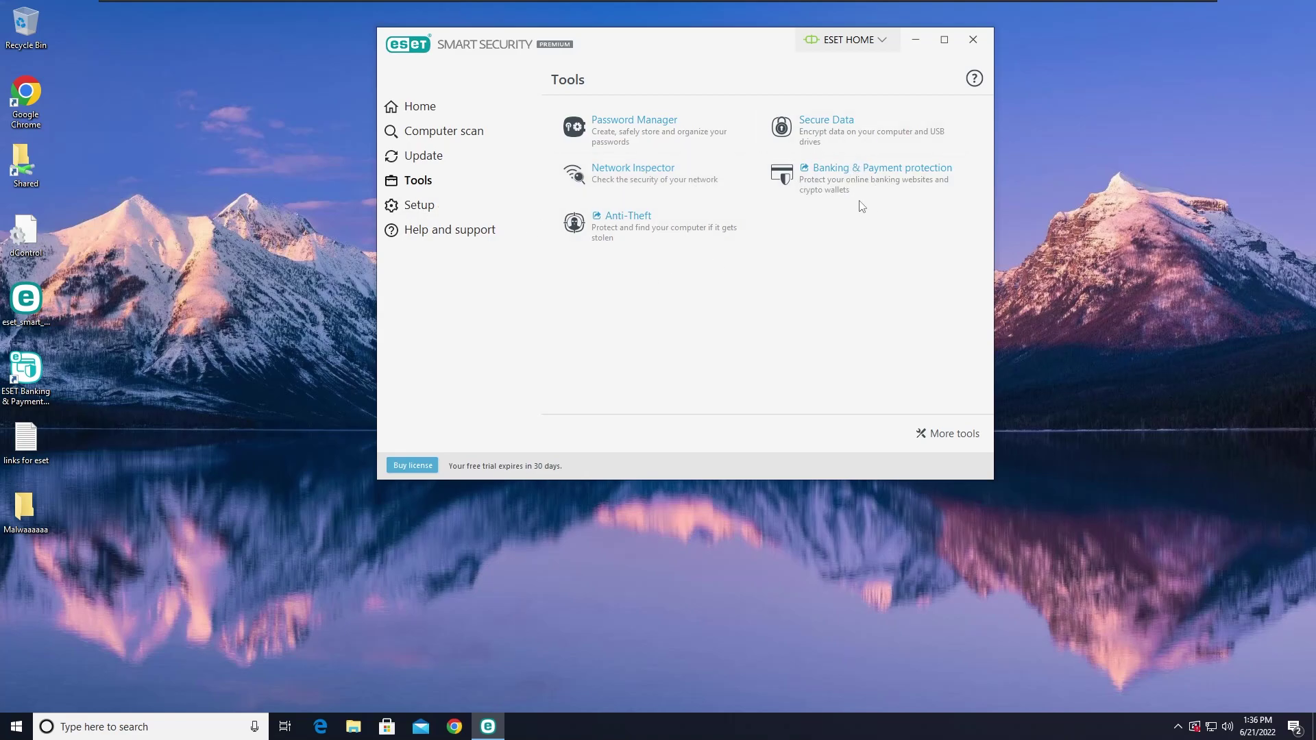
pyautogui.click(478, 155)
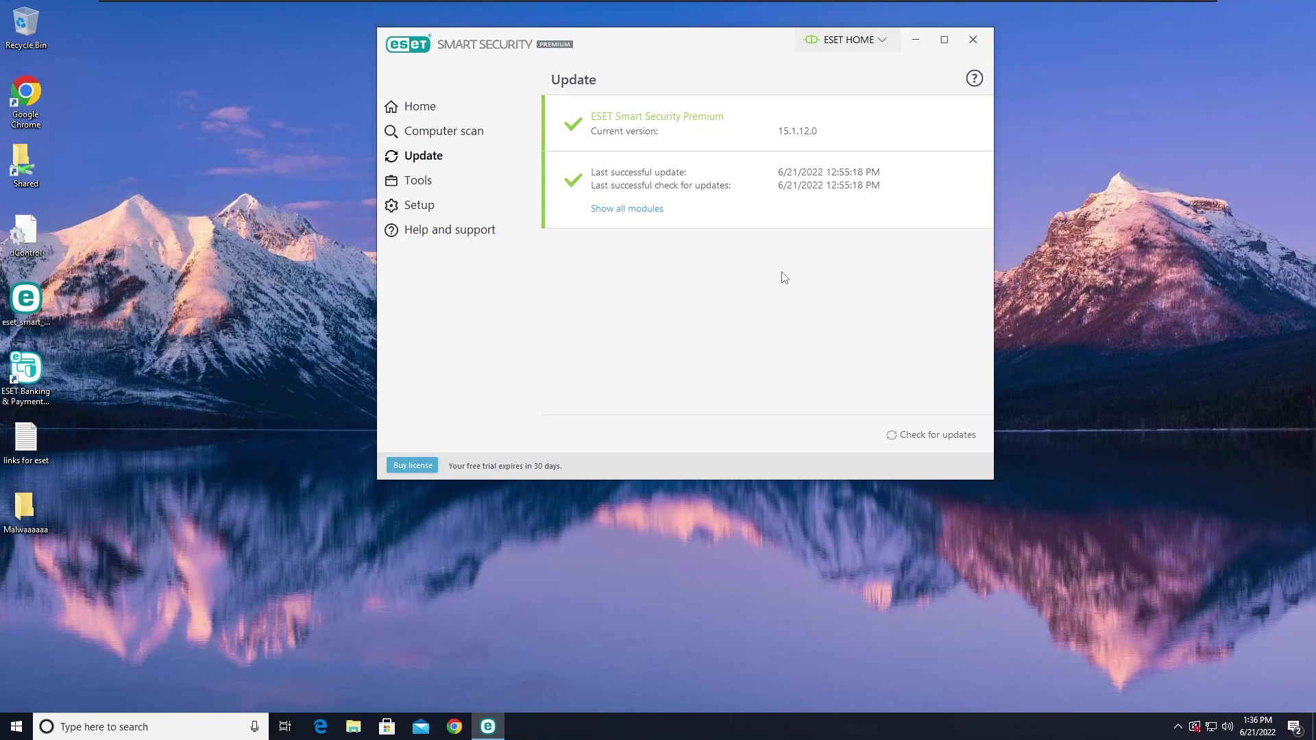
pyautogui.click(938, 435)
pyautogui.click(471, 130)
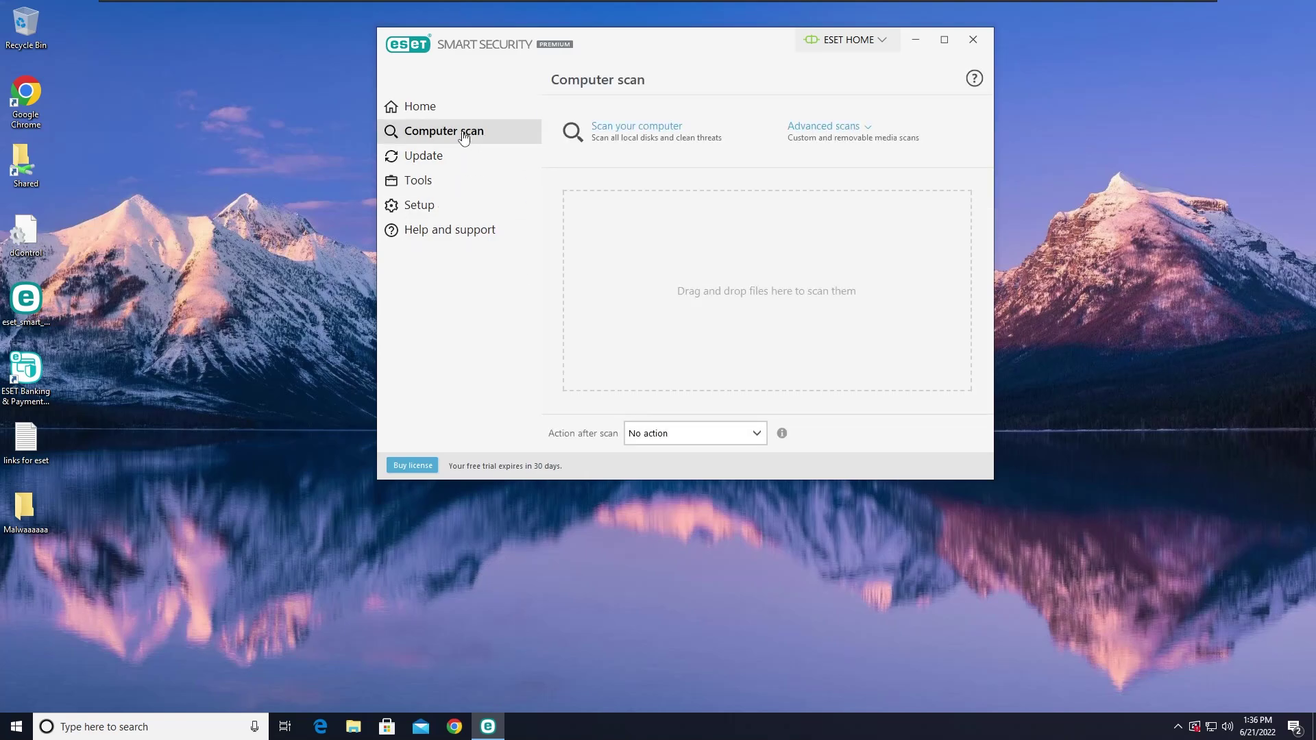
pyautogui.click(469, 106)
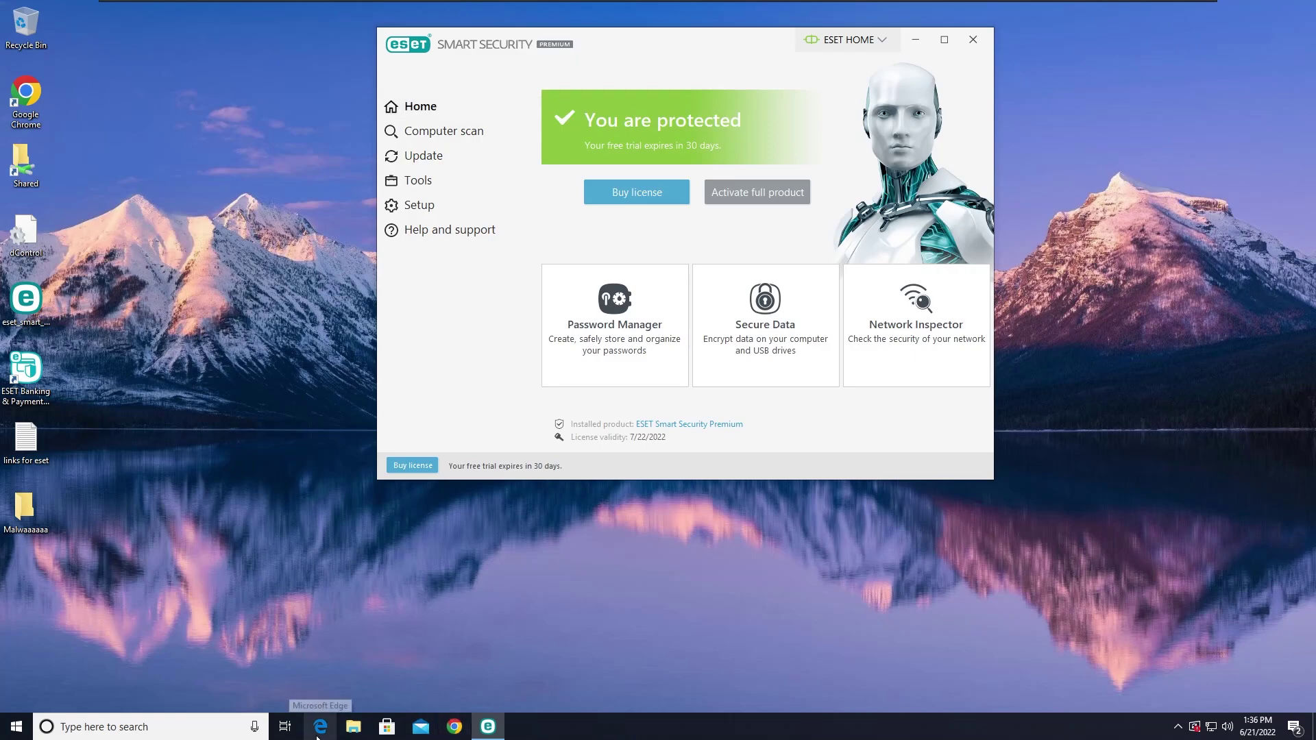
pyautogui.click(137, 726)
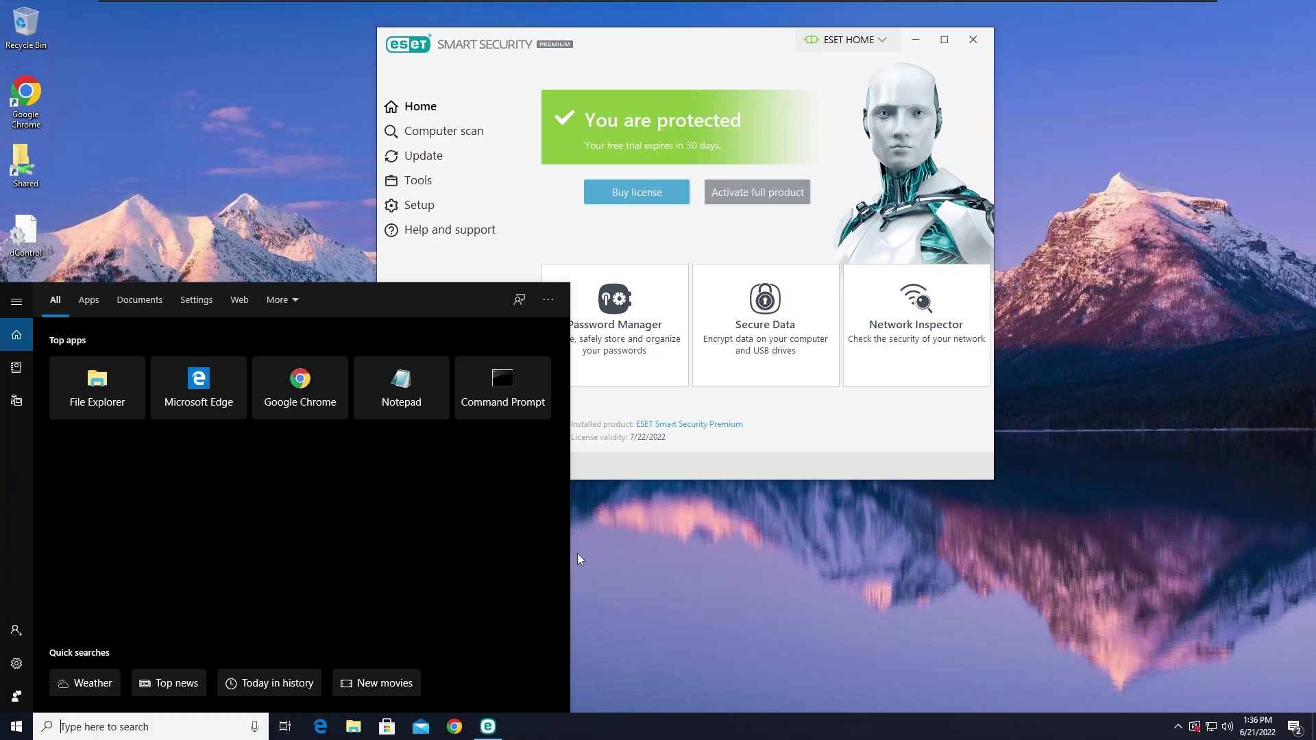
pyautogui.write('e')
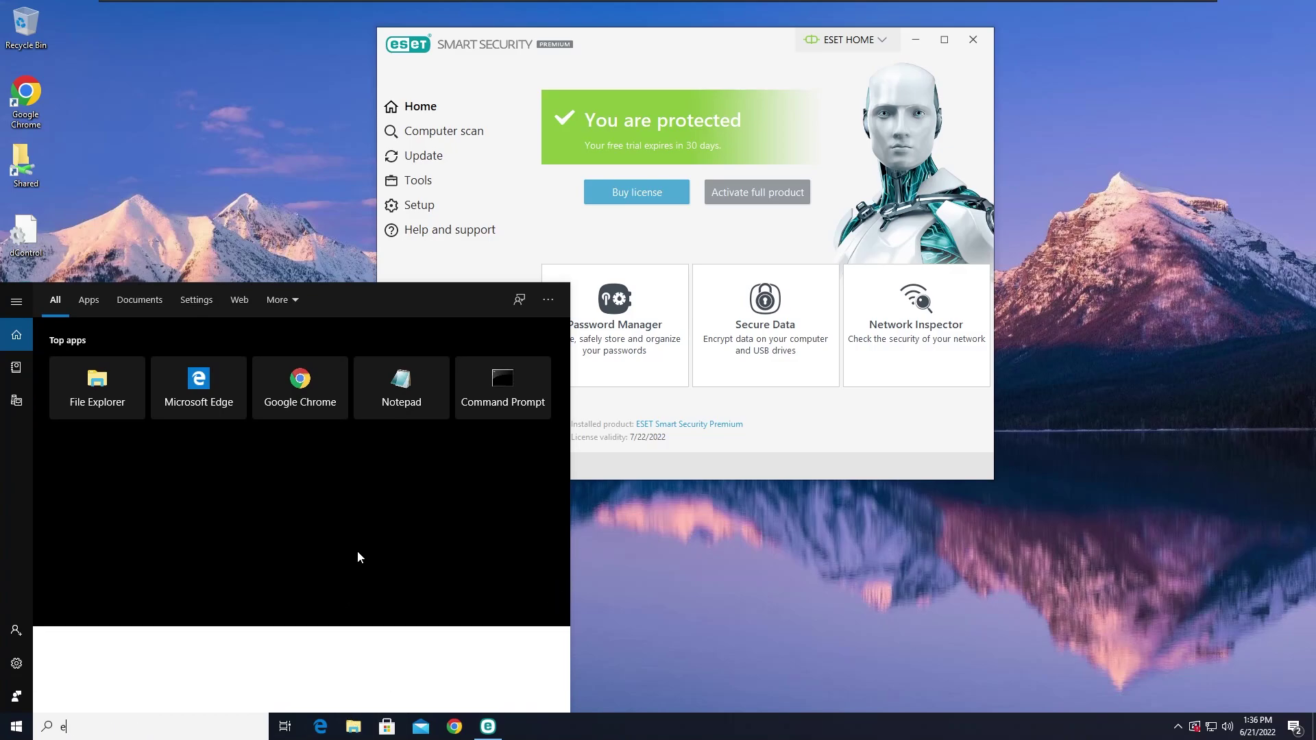
pyautogui.write('xp')
pyautogui.press('Down')
pyautogui.press('Return')
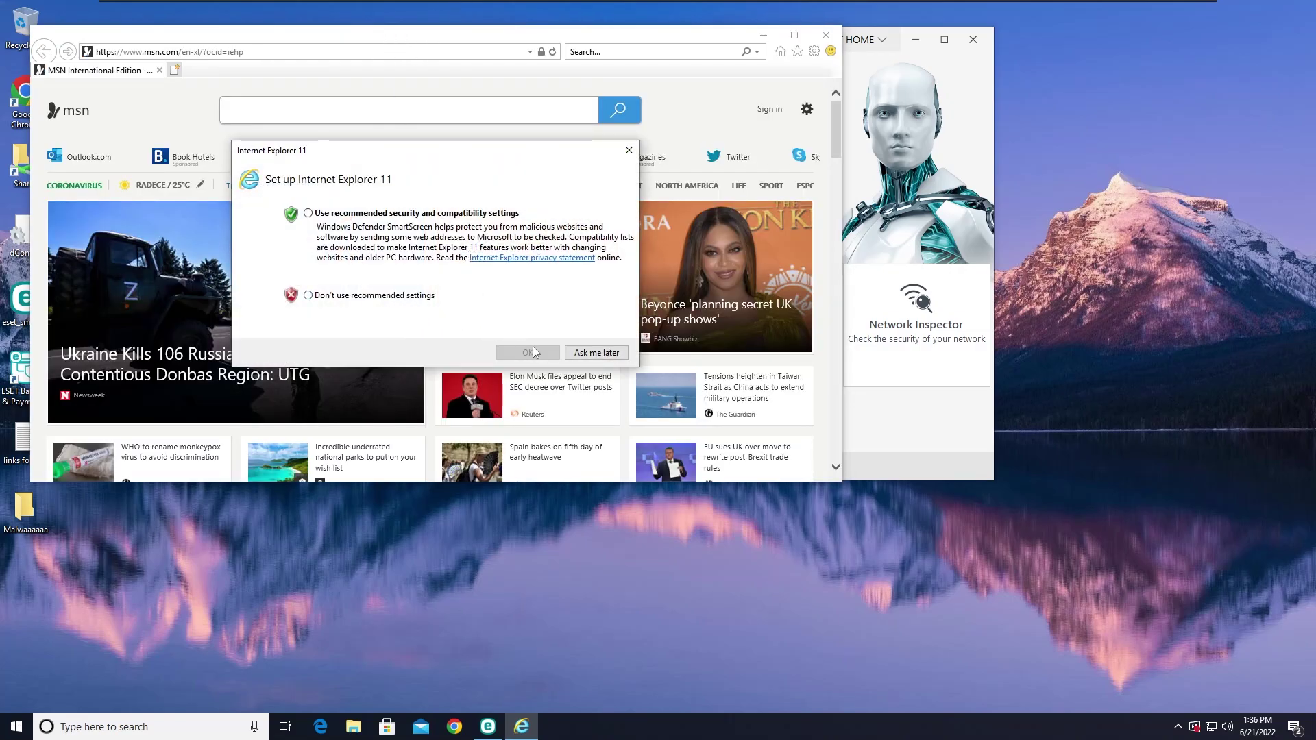
pyautogui.click(595, 352)
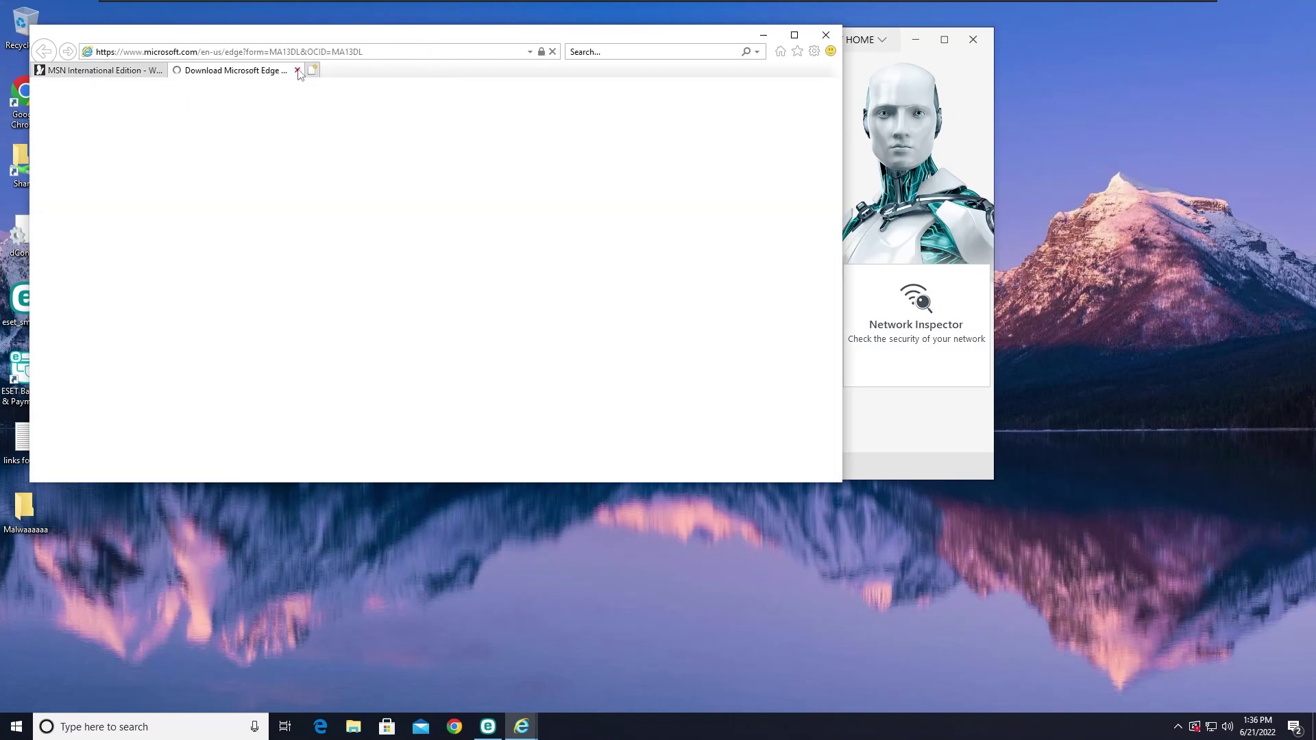
pyautogui.click(297, 69)
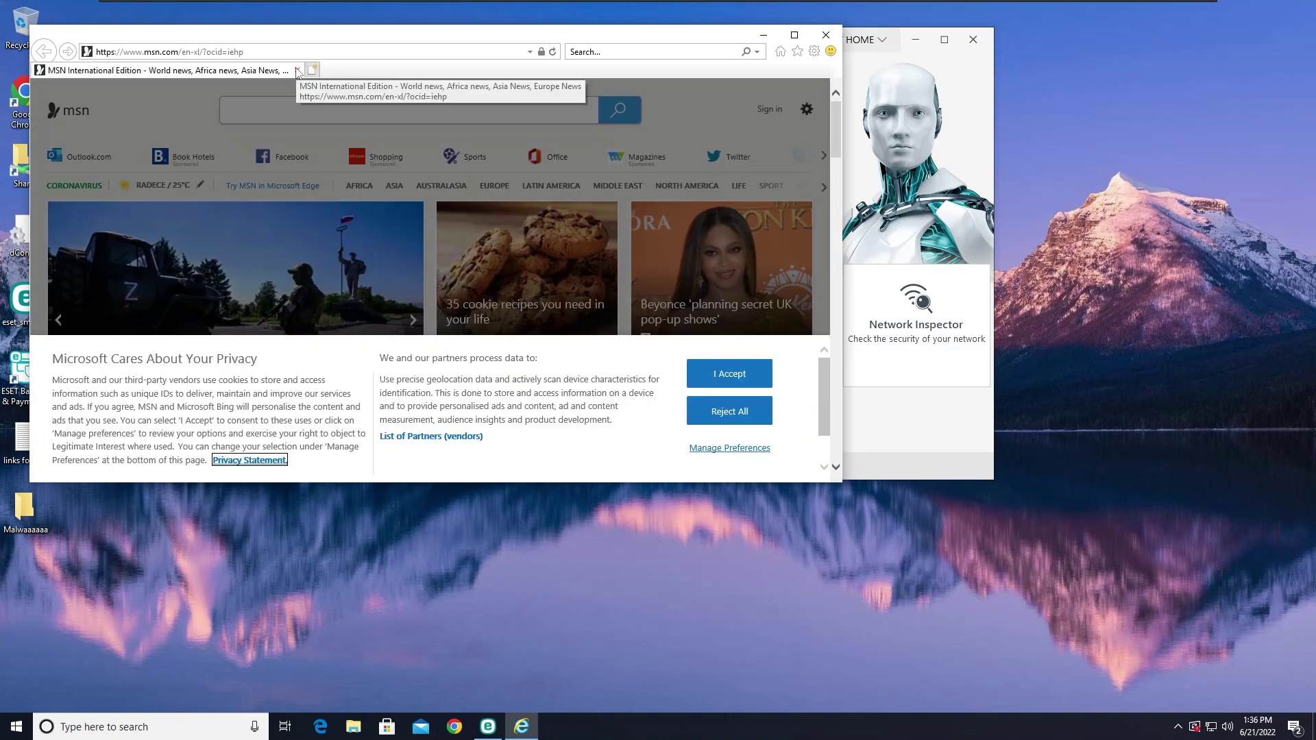
pyautogui.click(298, 70)
# Step: Search Windows for Internet Explorer, launch it and clear the web address of the opened page
pyautogui.click(137, 727)
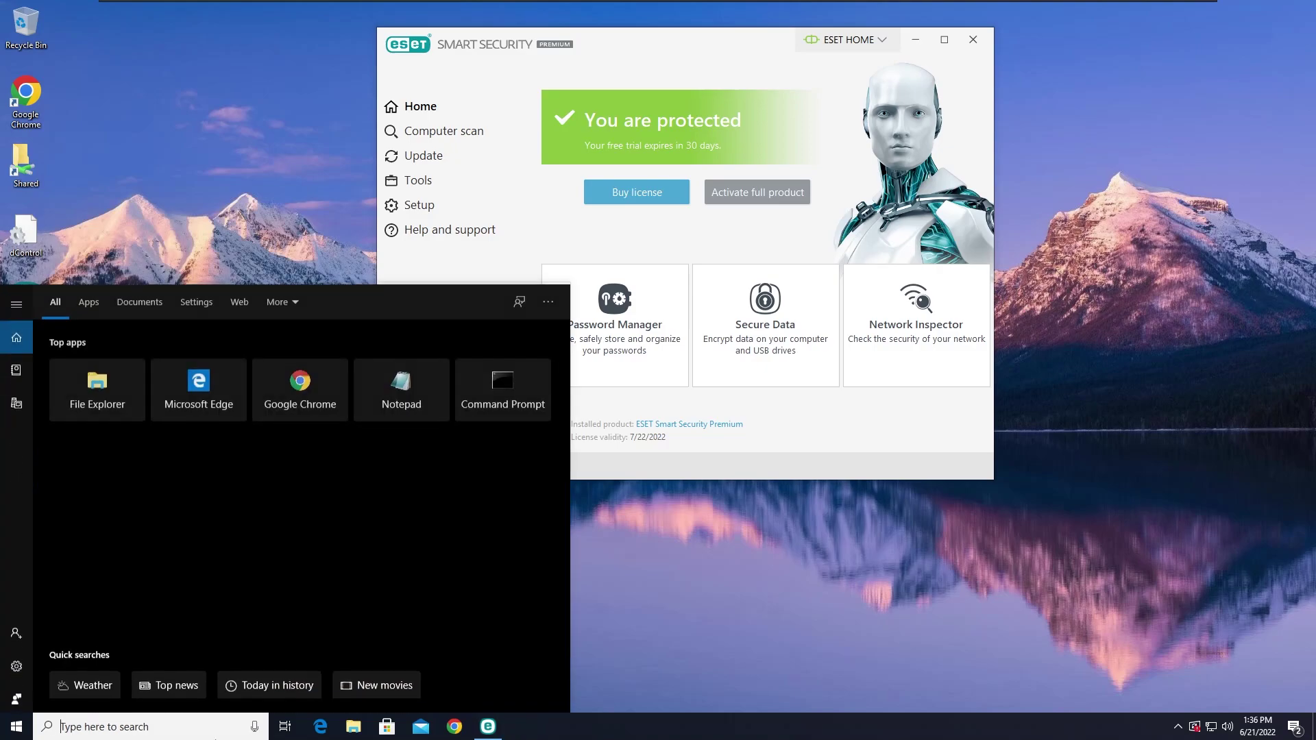
pyautogui.write('mi')
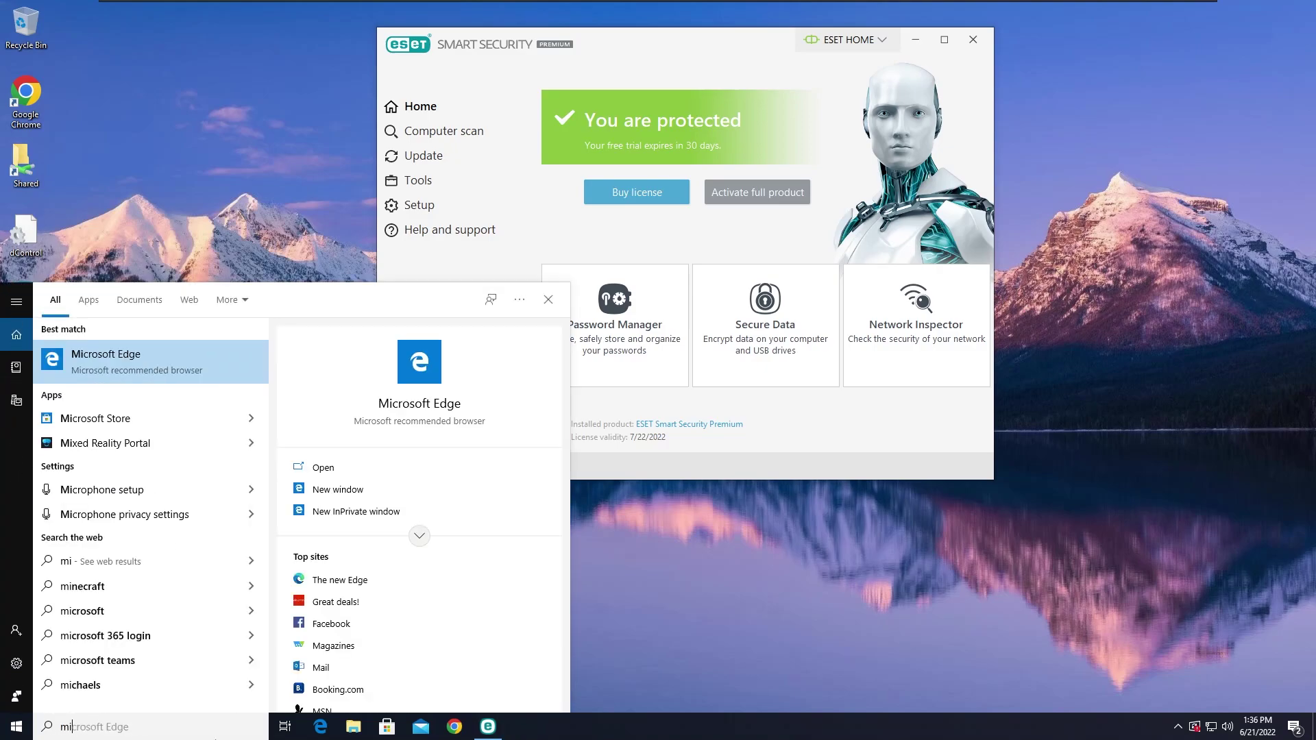
pyautogui.press('BackSpace')
pyautogui.press('BackSpace')
pyautogui.write('explo')
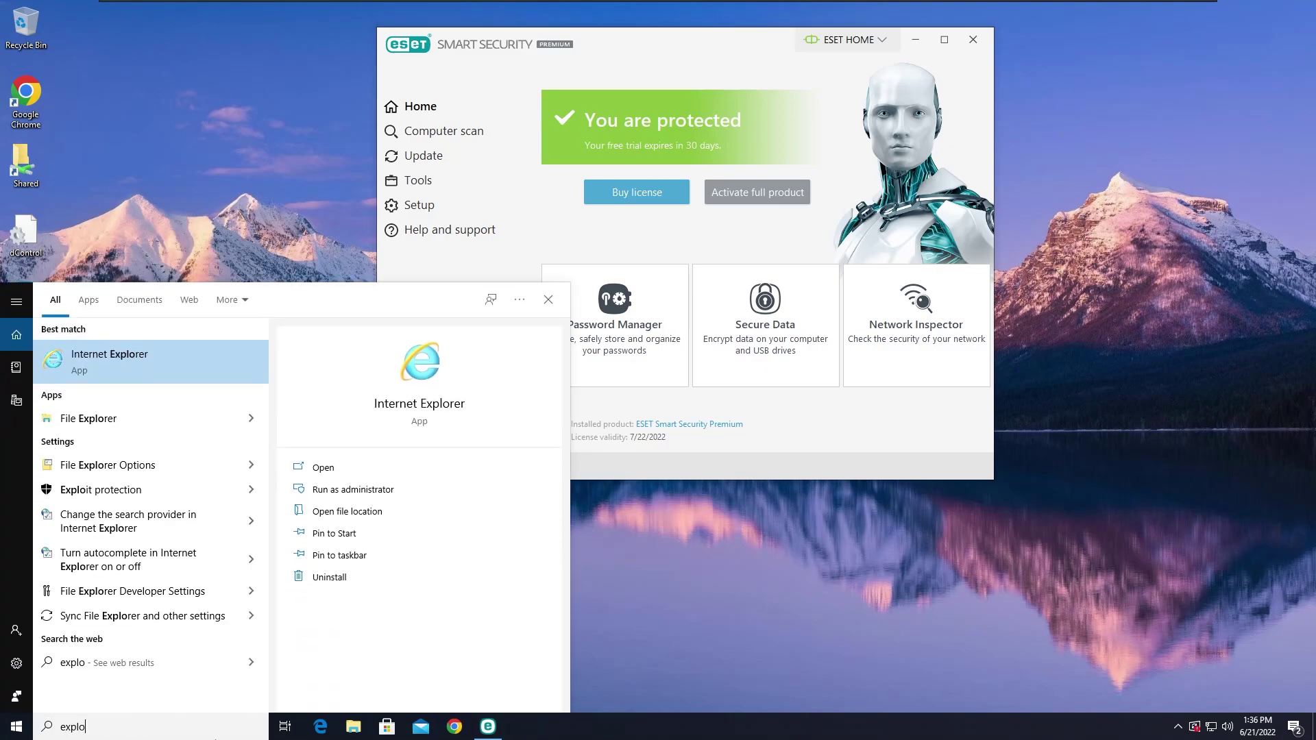
pyautogui.press('Escape')
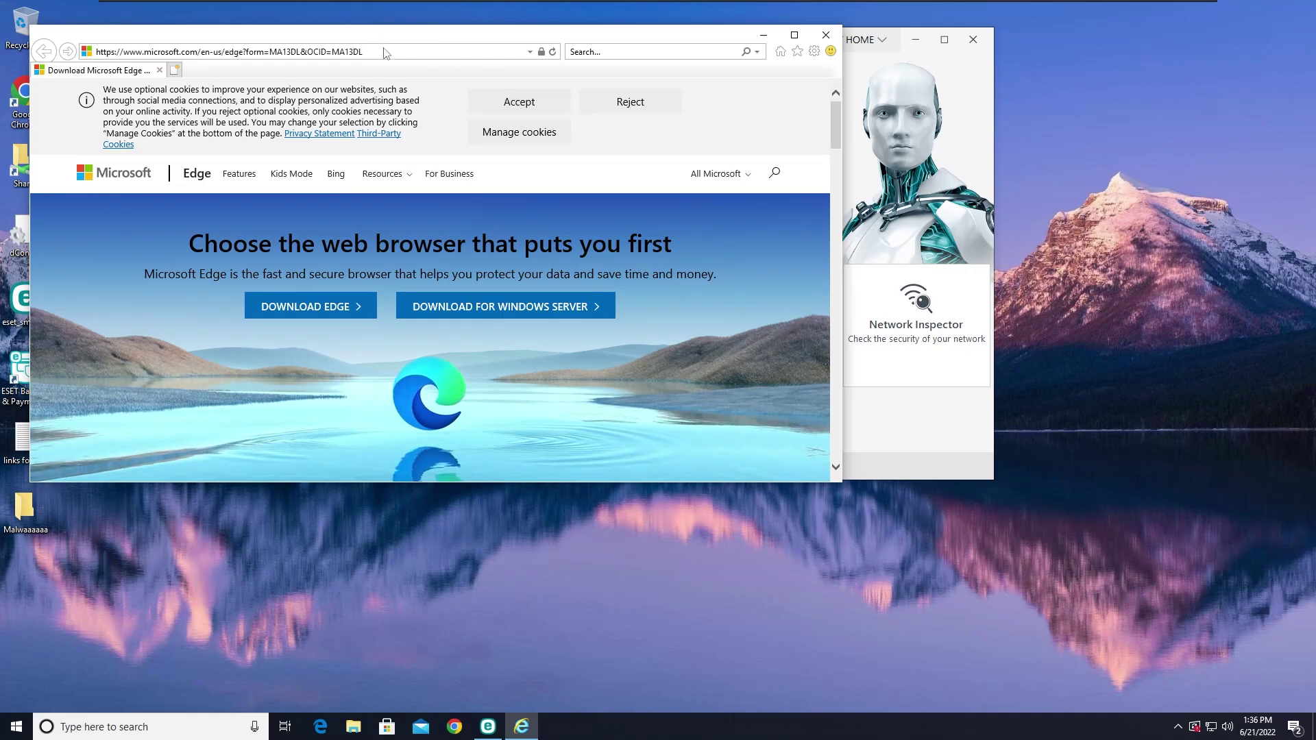
pyautogui.click(386, 52)
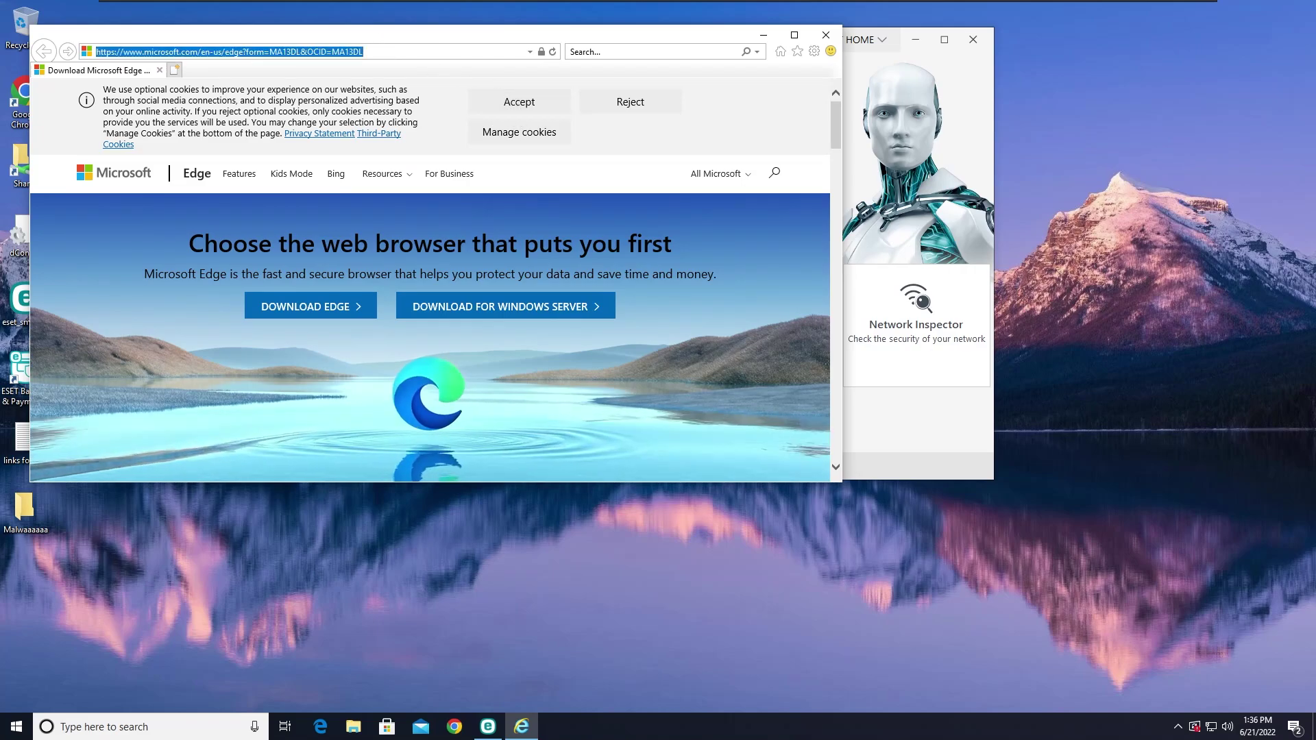
pyautogui.press('BackSpace')
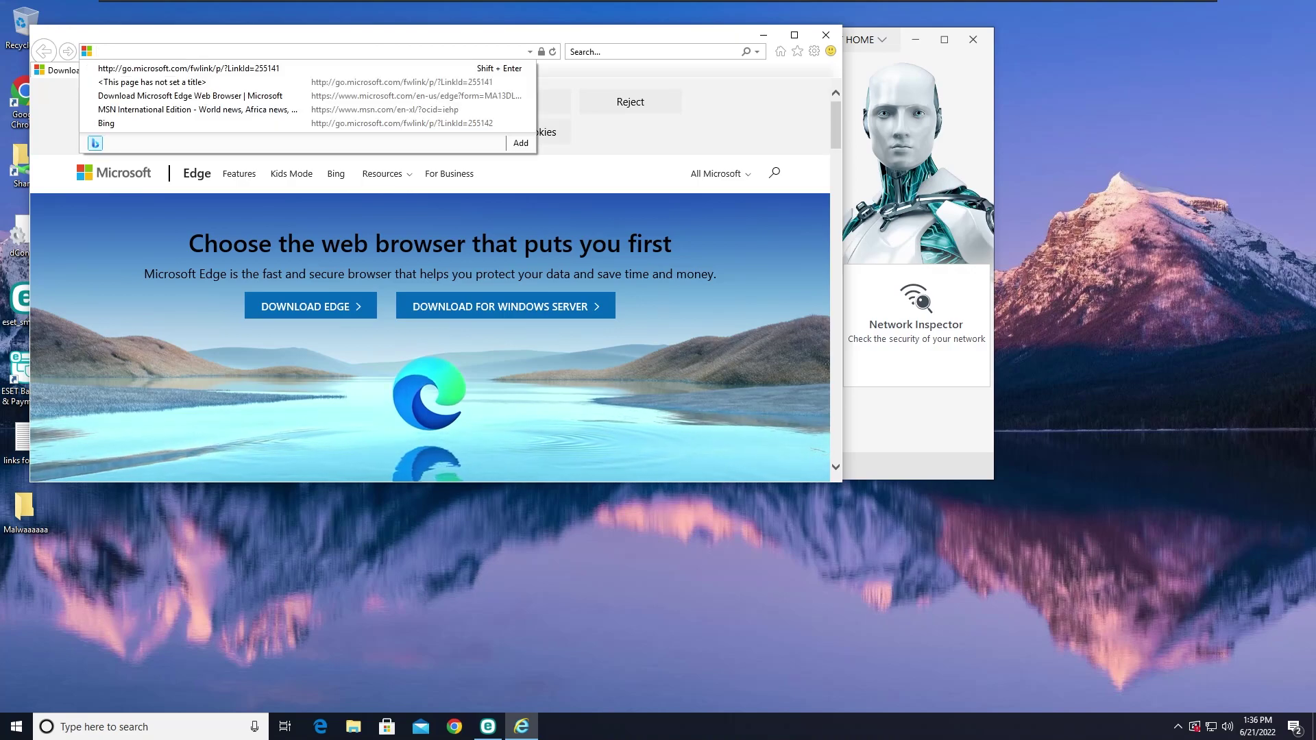
# Step: Open the "links for eset" text file from the desktop and arrange its window and the browser so both are accessible
pyautogui.moveTo(444, 37); pyautogui.dragTo(904, 59)
pyautogui.doubleClick(35, 446)
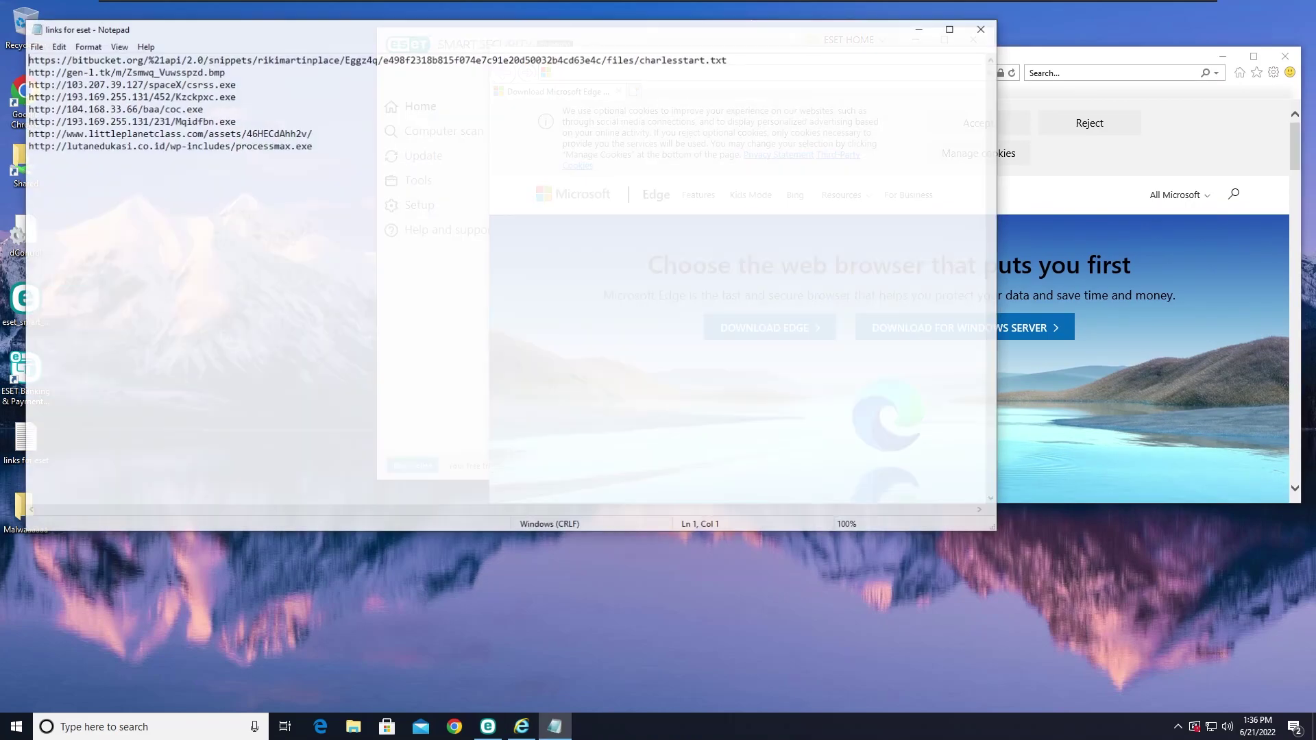
pyautogui.moveTo(998, 88); pyautogui.dragTo(751, 88)
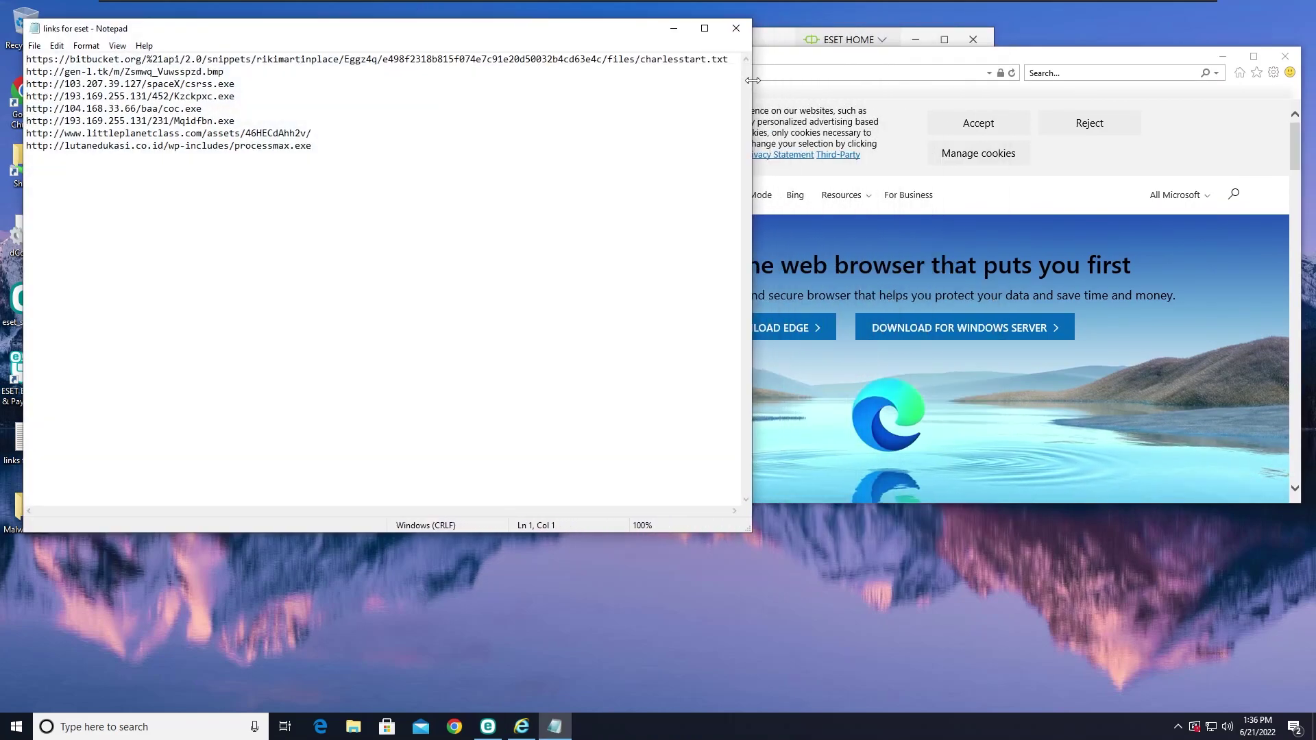
pyautogui.moveTo(602, 23); pyautogui.dragTo(606, 175)
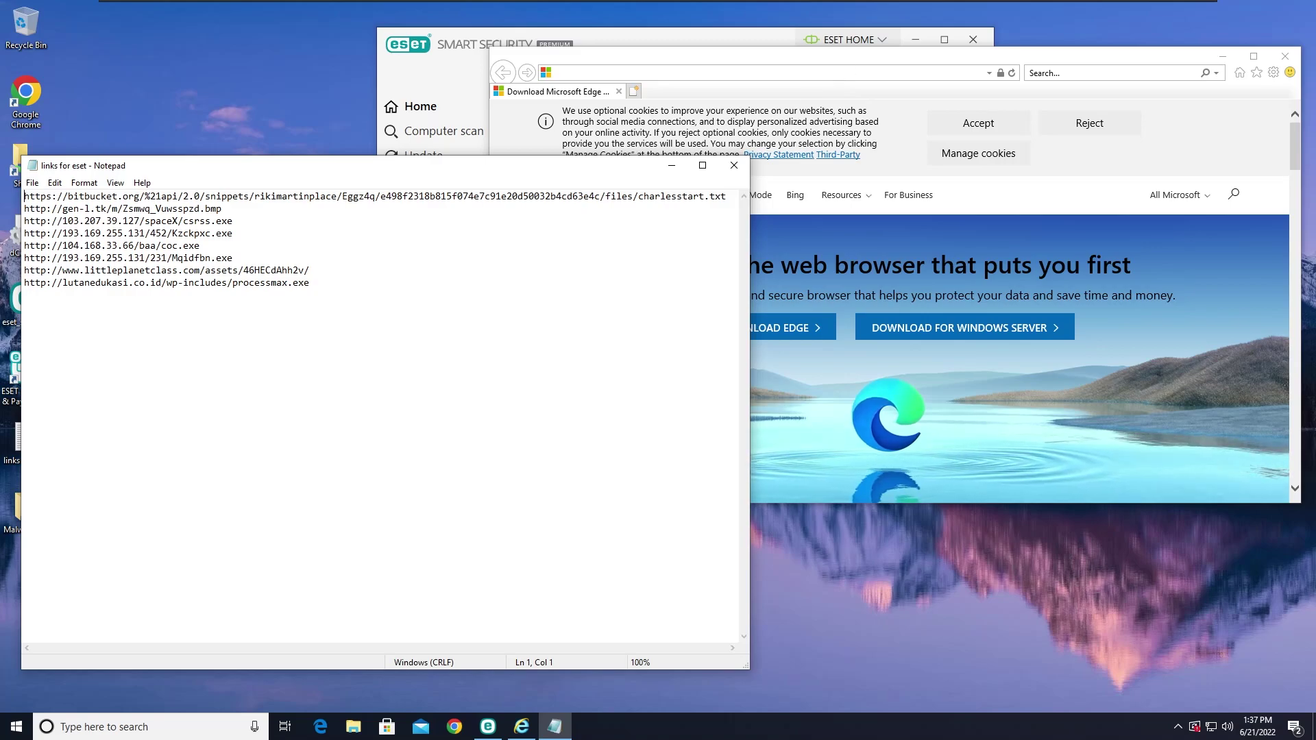
pyautogui.moveTo(233, 221); pyautogui.dragTo(20, 222)
pyautogui.hotkey('ctrl', 'c')
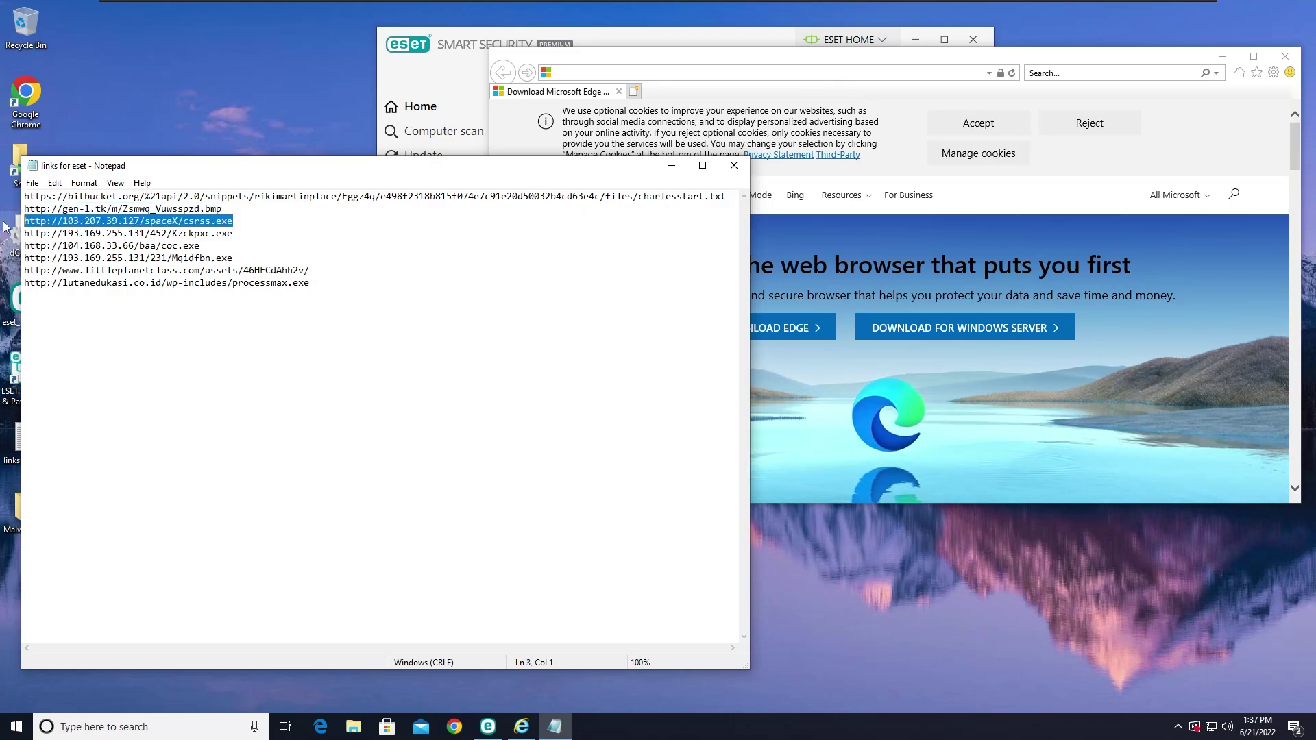
pyautogui.click(738, 147)
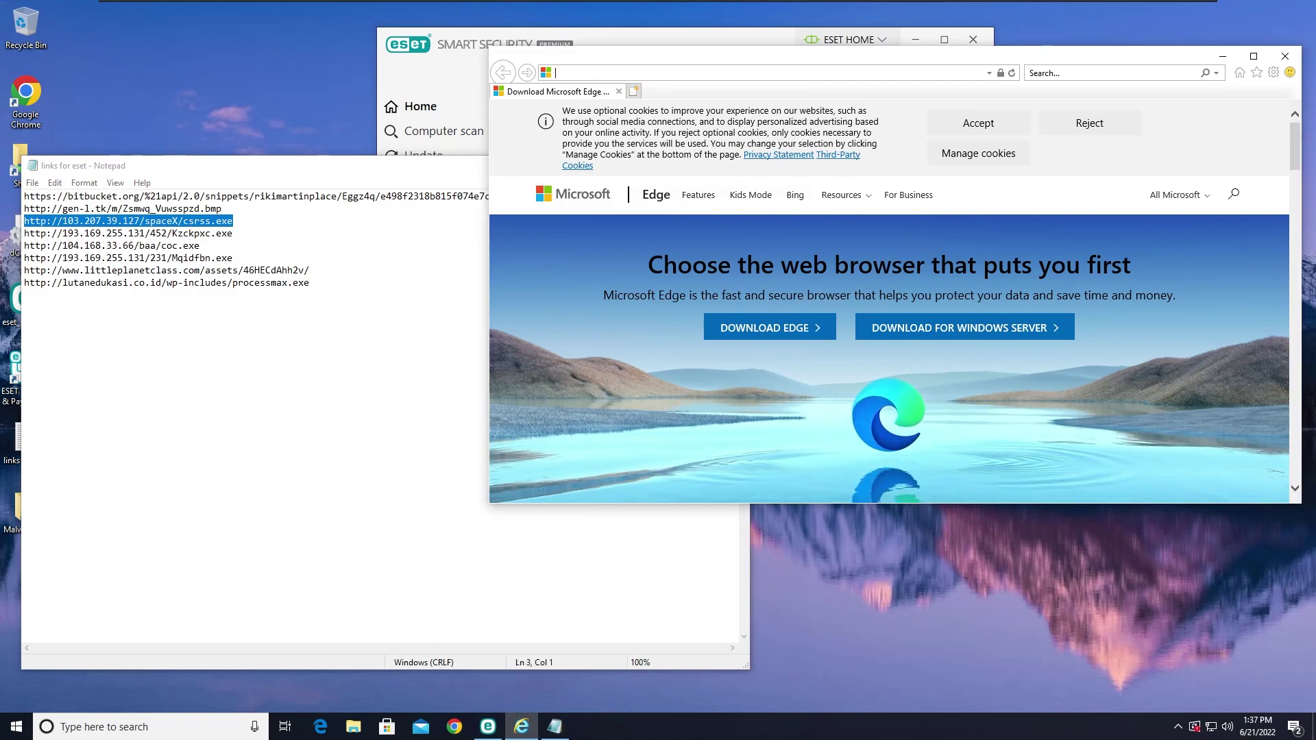
pyautogui.hotkey('ctrl', 'v')
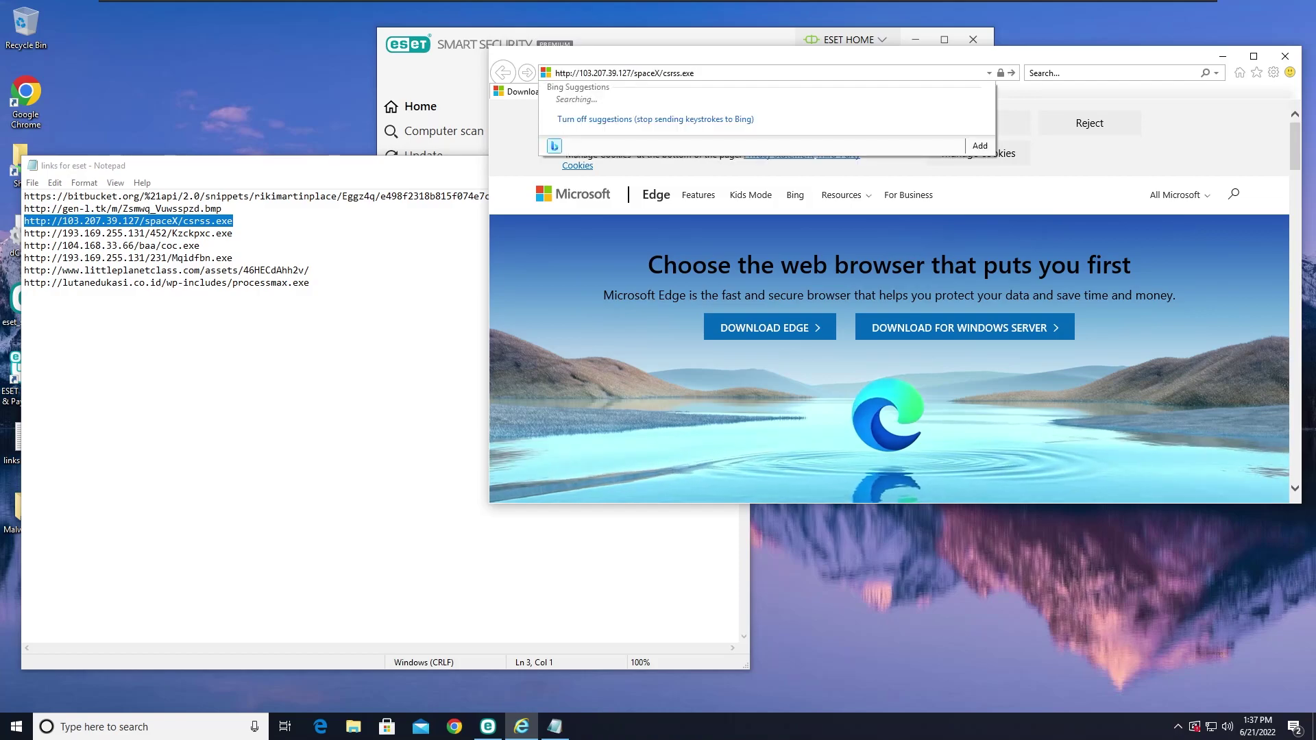
pyautogui.press('Return')
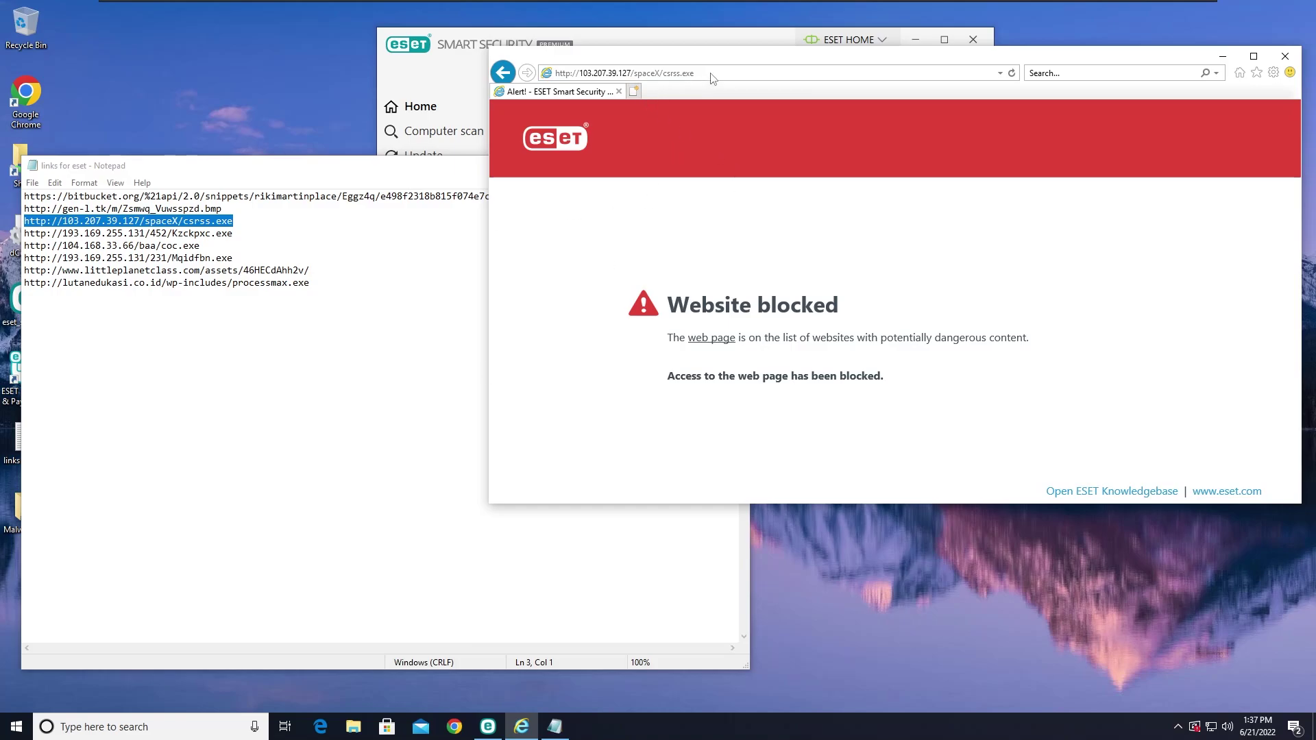
# Step: Check the Windows notifications and return to the open link list and browser windows
pyautogui.click(1294, 728)
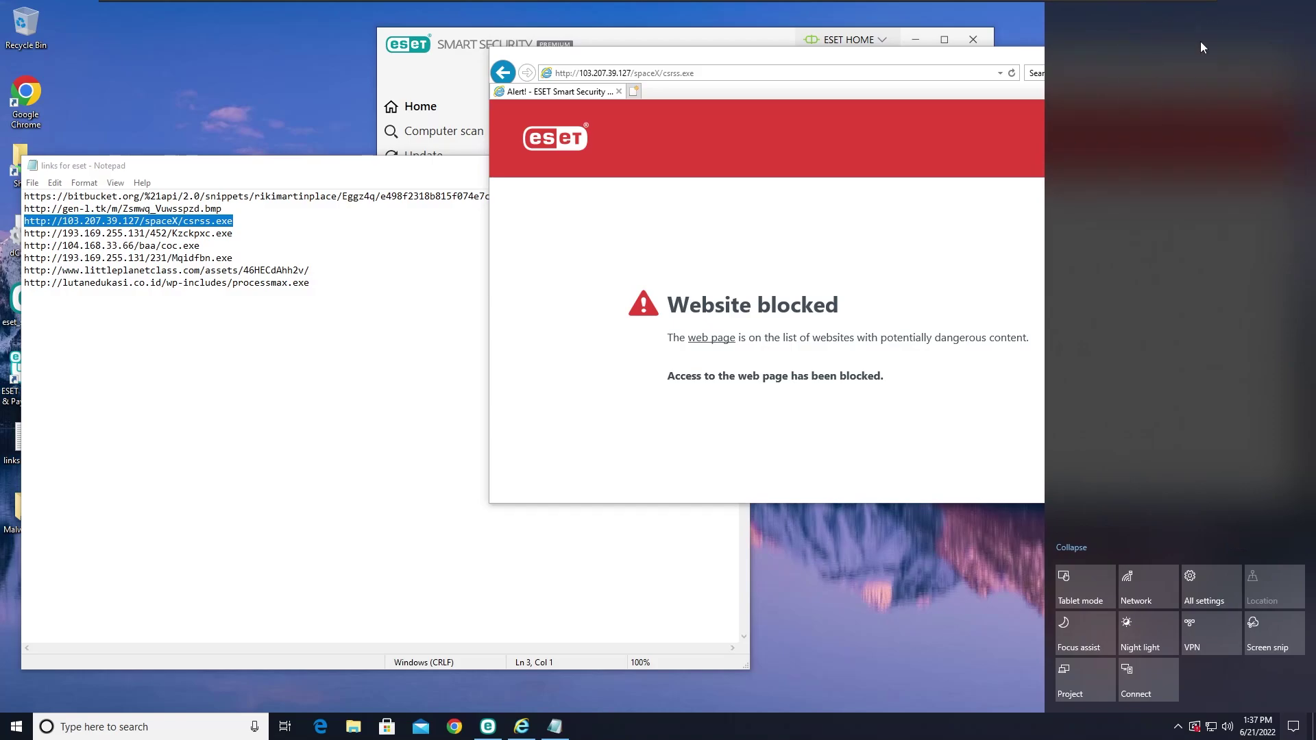
pyautogui.click(310, 283)
pyautogui.click(612, 122)
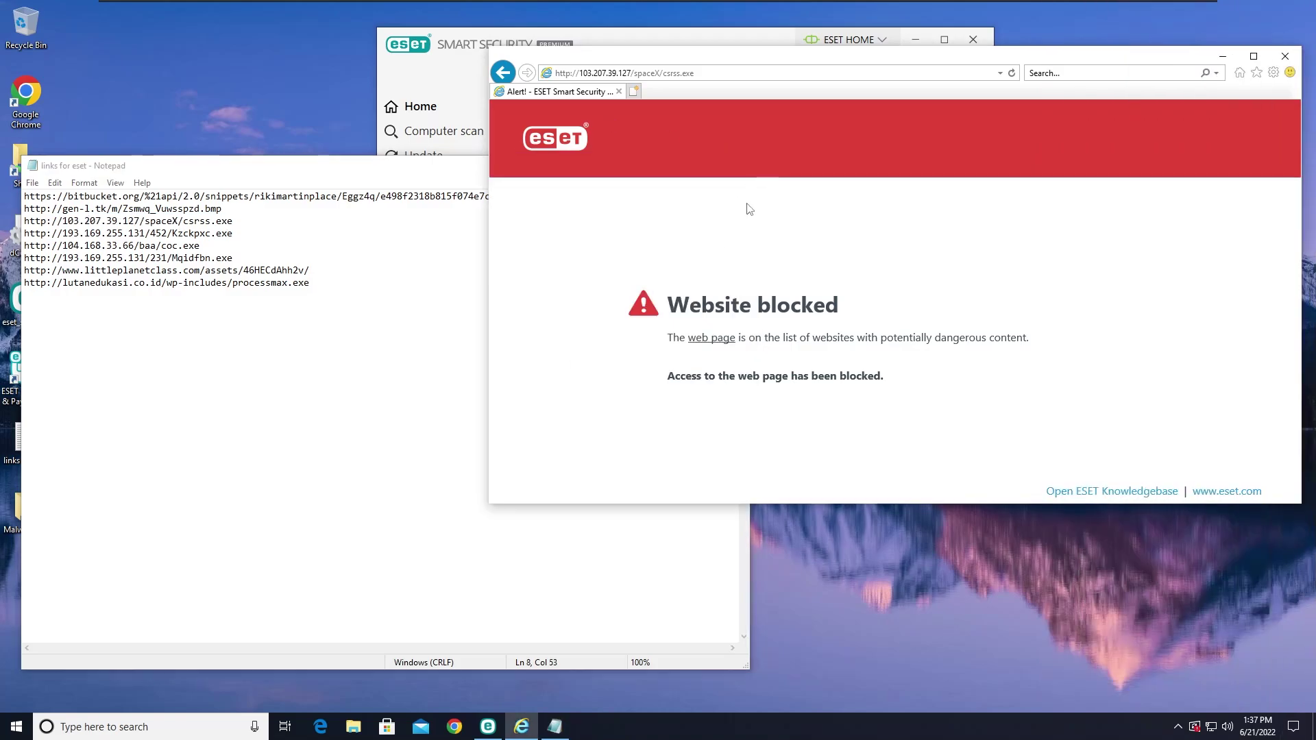
pyautogui.click(686, 37)
pyautogui.click(543, 484)
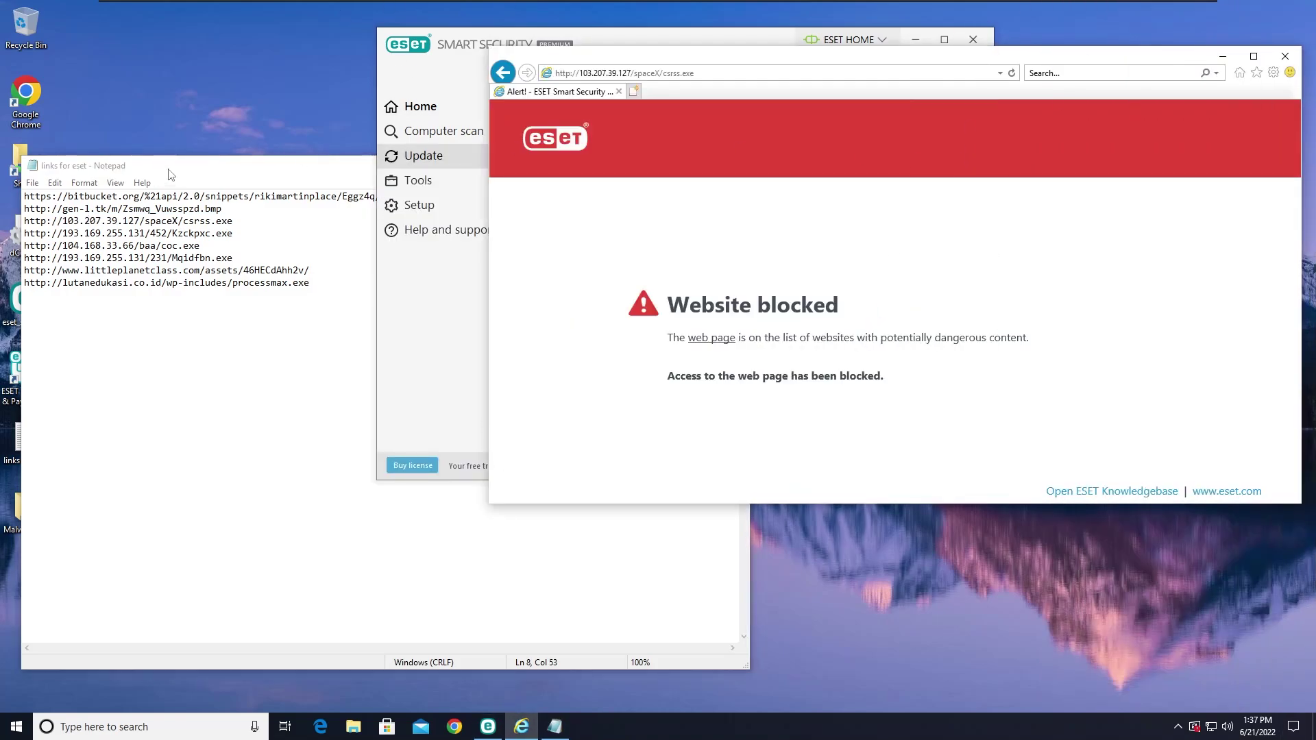
# Step: Copy the Bitbucket charlesstart.txt link, the first in the list, and load it in Internet Explorer
pyautogui.moveTo(25, 197); pyautogui.dragTo(727, 196)
pyautogui.hotkey('ctrl', 'c')
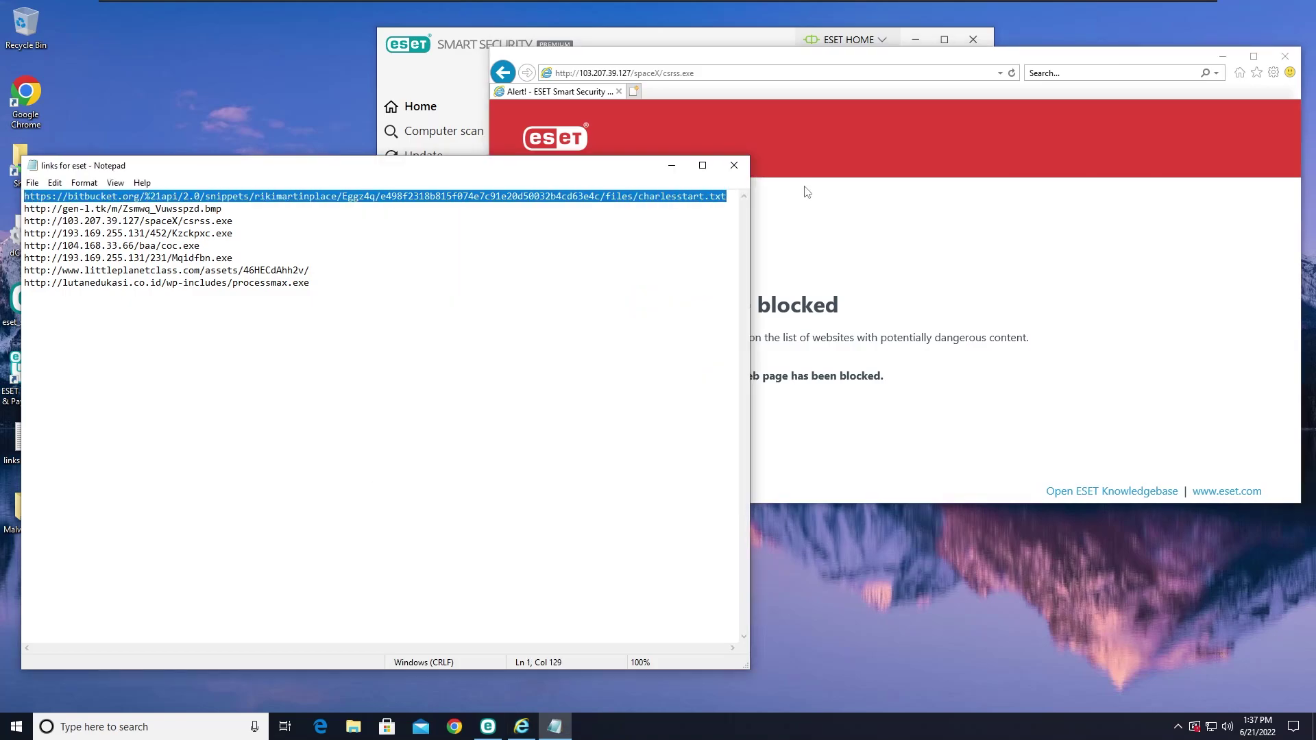
pyautogui.click(742, 73)
pyautogui.hotkey('ctrl', 'v')
pyautogui.press('Return')
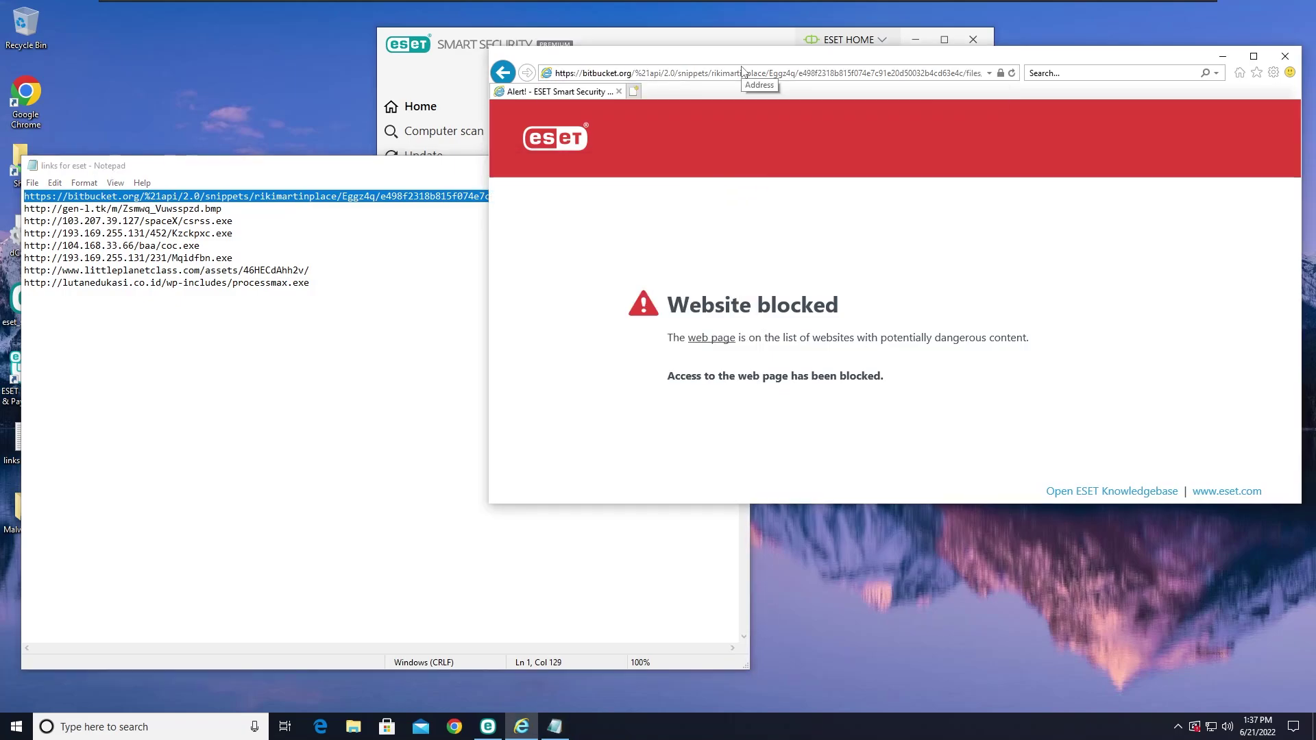
pyautogui.moveTo(223, 209); pyautogui.dragTo(4, 212)
pyautogui.hotkey('ctrl', 'c')
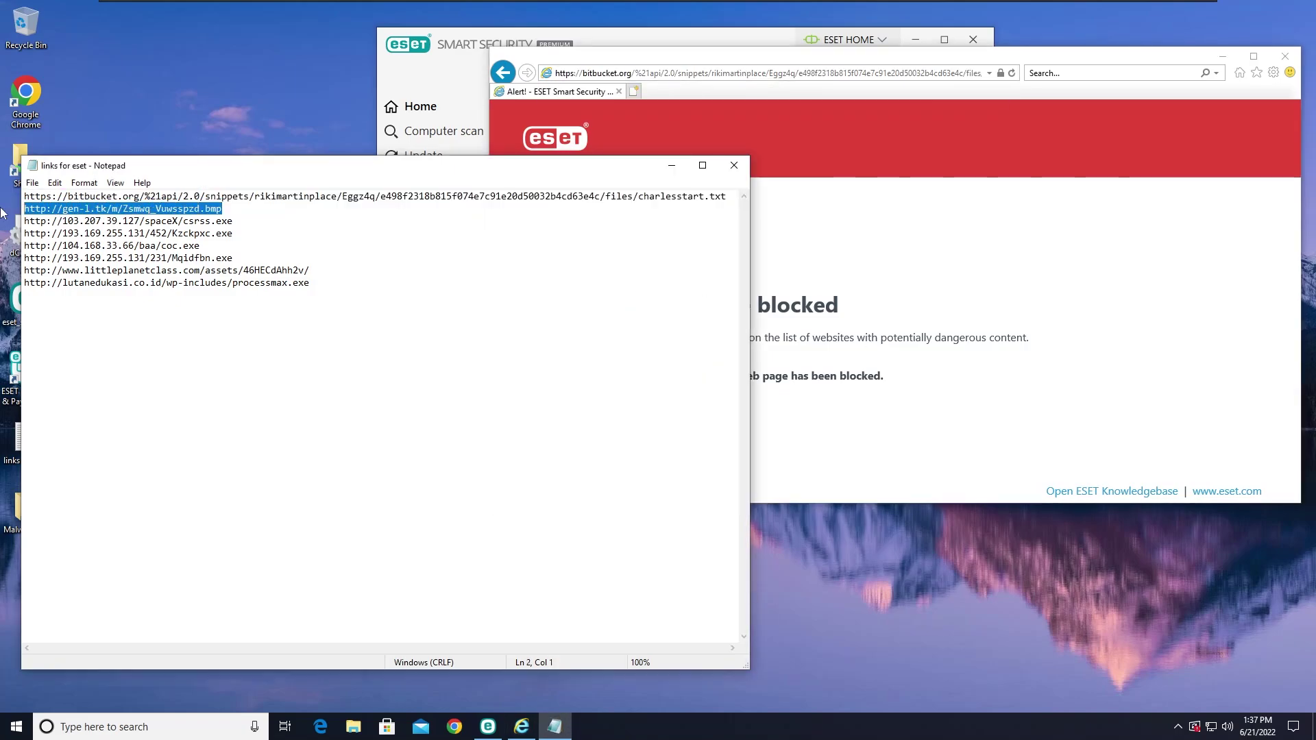
pyautogui.click(588, 82)
pyautogui.click(624, 73)
pyautogui.hotkey('ctrl', 'v')
pyautogui.press('Return')
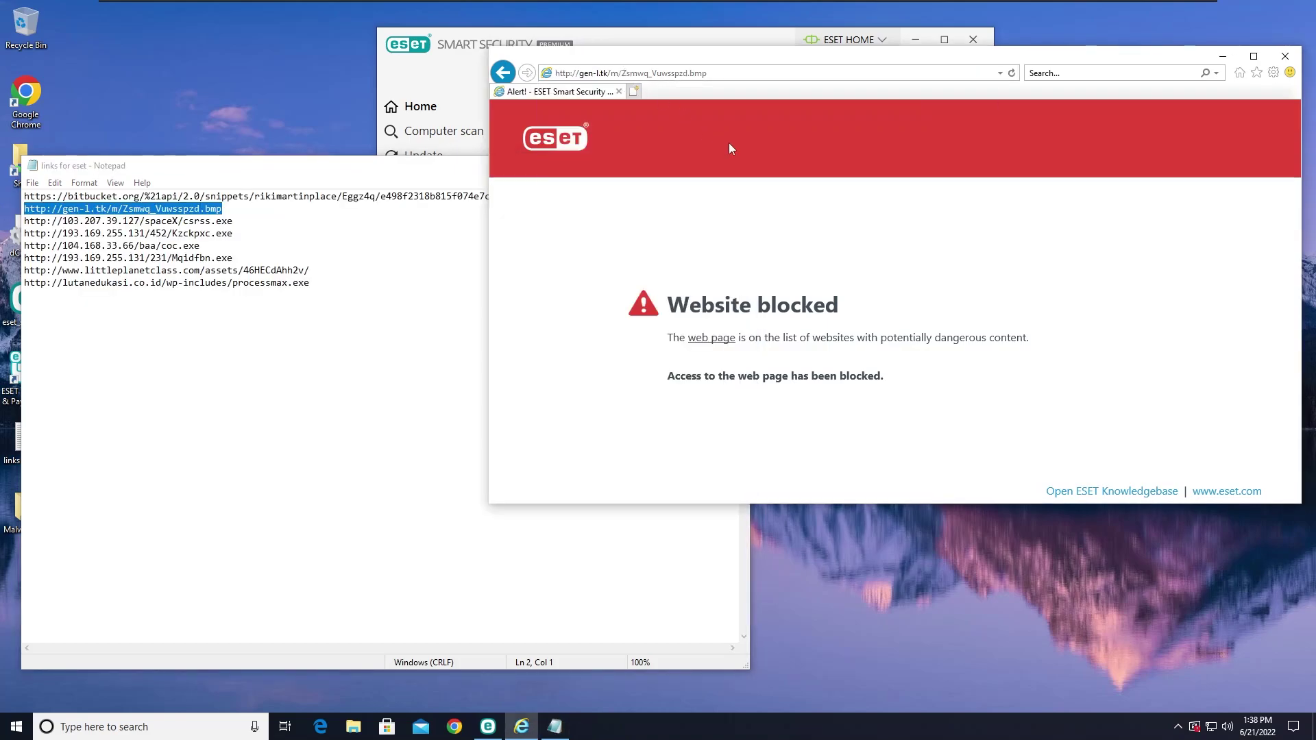
pyautogui.moveTo(234, 234); pyautogui.dragTo(13, 242)
pyautogui.hotkey('ctrl', 'c')
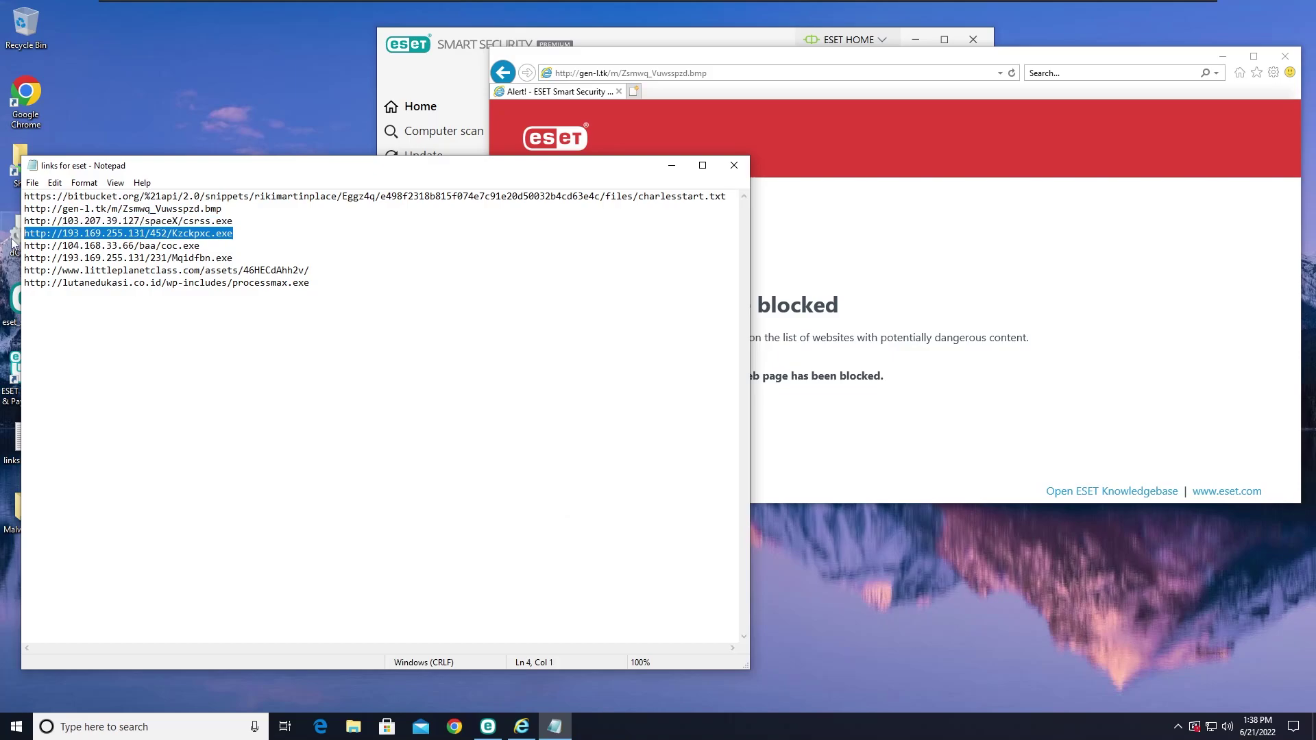
pyautogui.click(884, 230)
pyautogui.click(685, 73)
pyautogui.hotkey('ctrl', 'v')
pyautogui.press('Return')
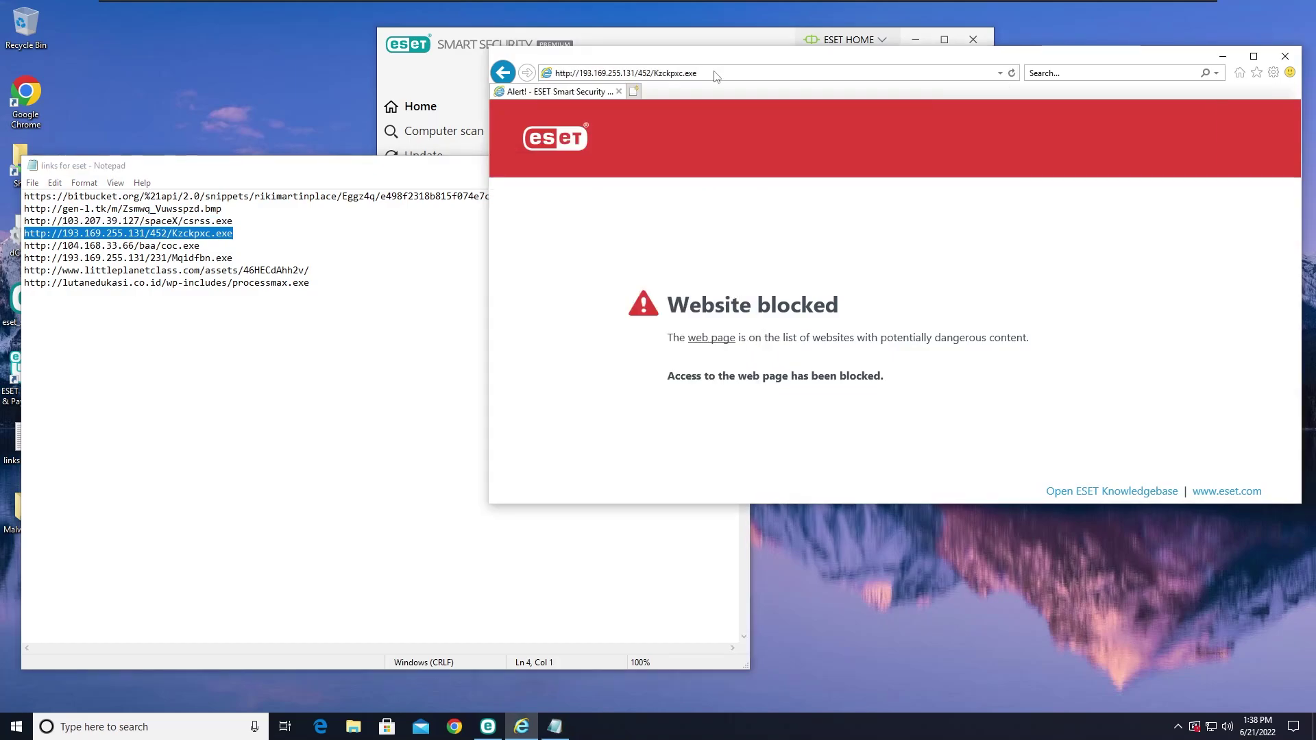
pyautogui.hotkey('alt', 'Tab')
pyautogui.moveTo(222, 258); pyautogui.dragTo(24, 245)
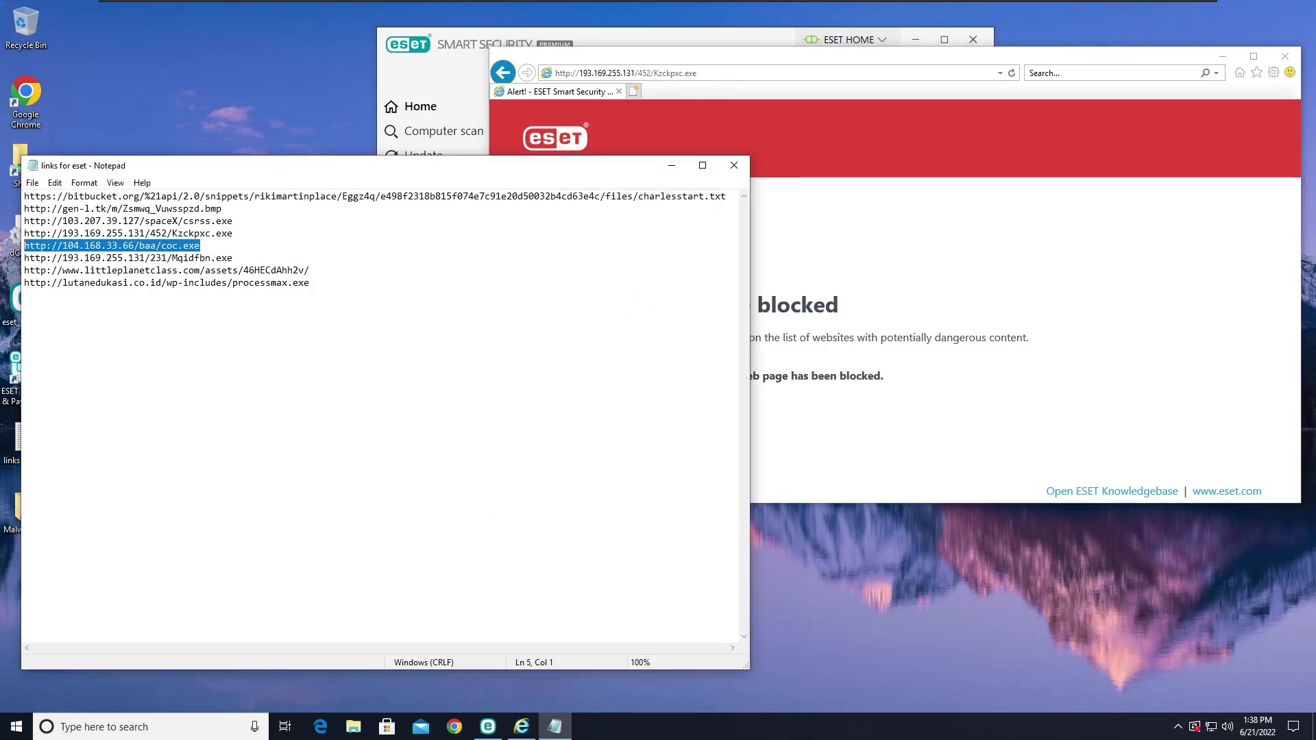
pyautogui.hotkey('ctrl', 'c')
pyautogui.hotkey('alt', 'Tab')
pyautogui.press('BackSpace')
pyautogui.hotkey('ctrl', 'v')
pyautogui.press('Return')
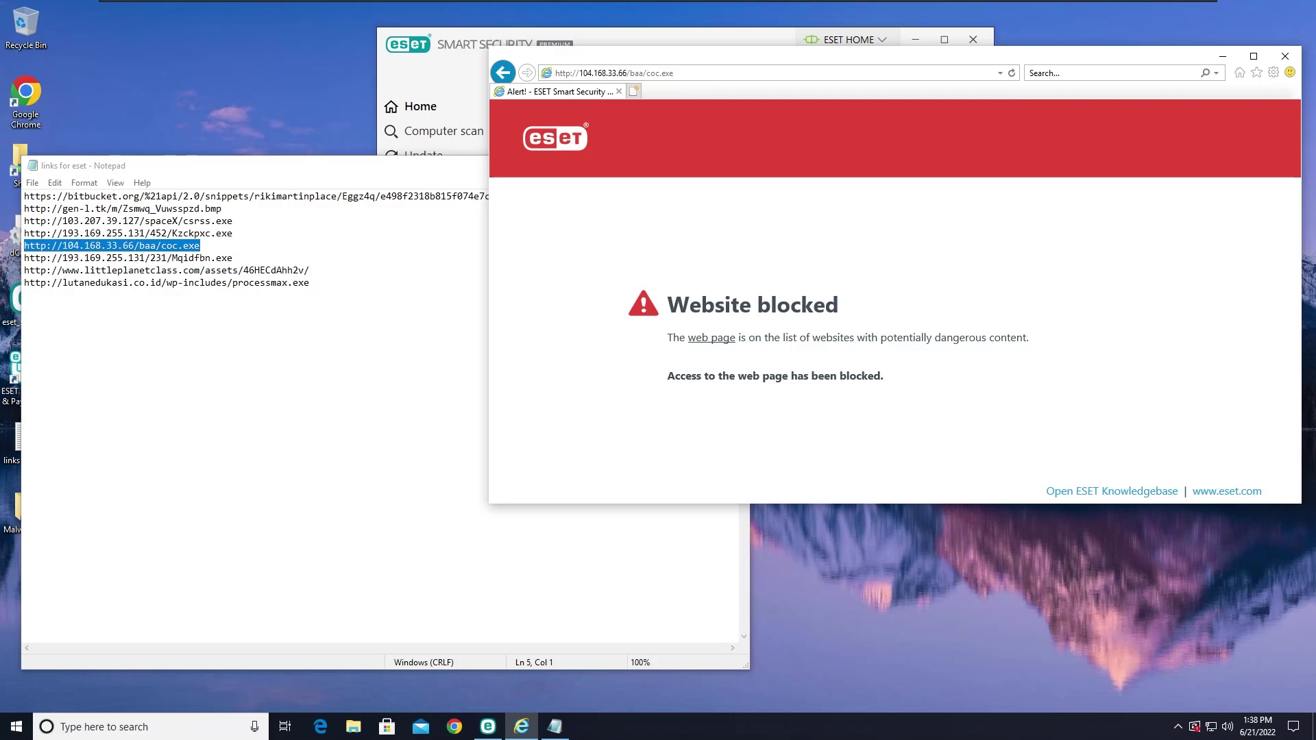
pyautogui.click(230, 259)
pyautogui.tripleClick(231, 258)
pyautogui.hotkey('ctrl', 'c')
pyautogui.click(667, 74)
pyautogui.hotkey('ctrl', 'v')
pyautogui.press('Return')
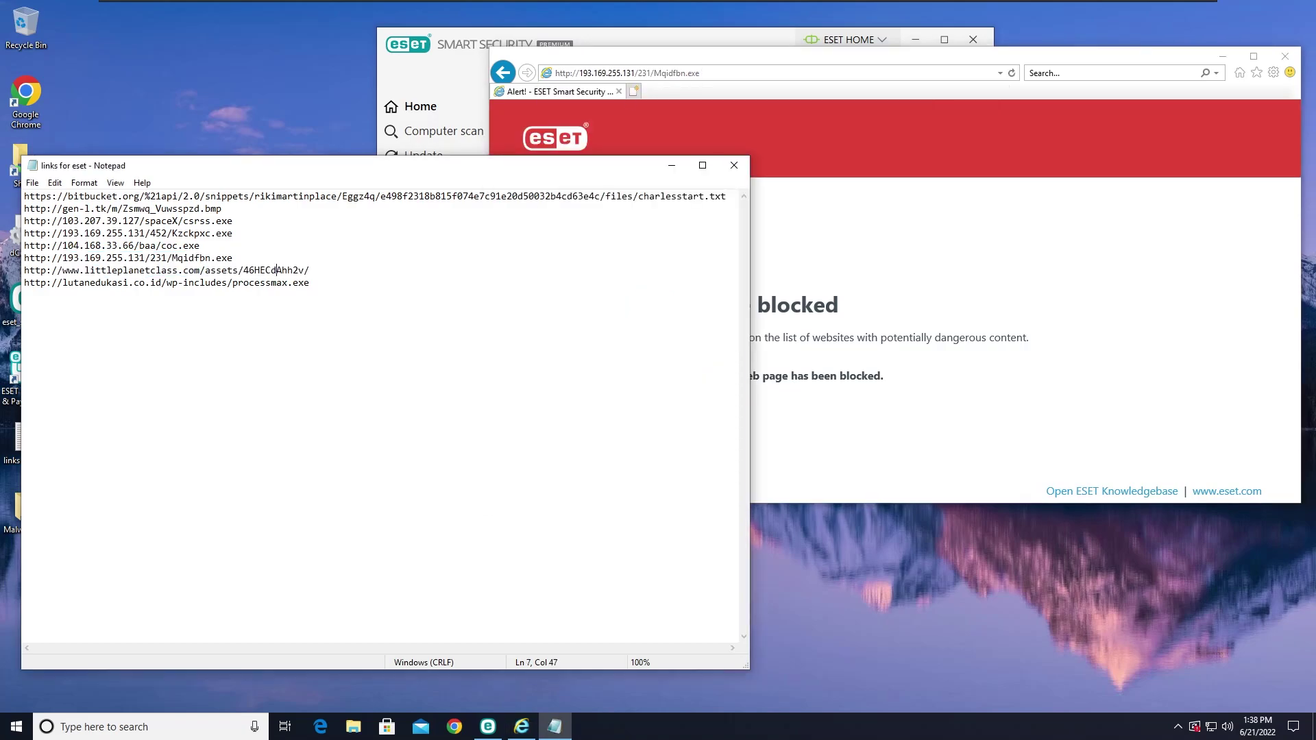
pyautogui.tripleClick(302, 270)
pyautogui.hotkey('ctrl', 'c')
pyautogui.click(855, 161)
pyautogui.click(733, 81)
pyautogui.hotkey('ctrl', 'v')
pyautogui.press('Return')
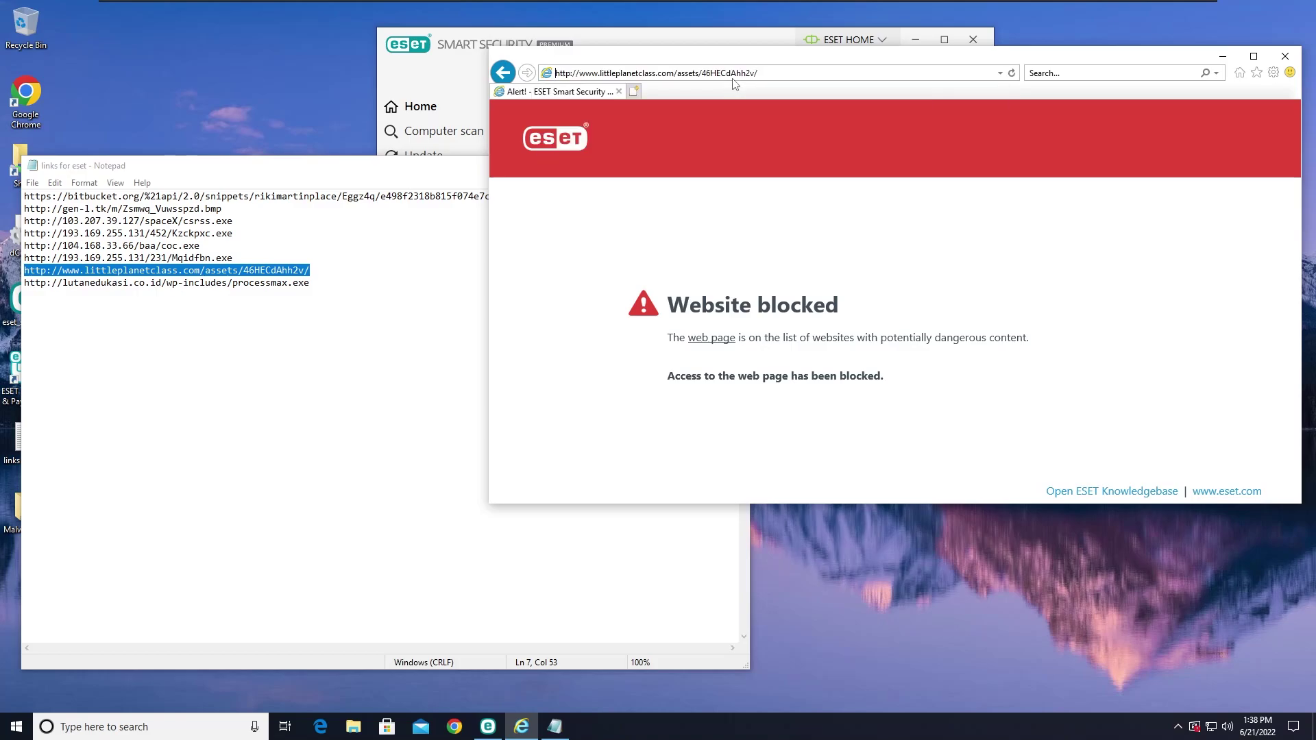
pyautogui.moveTo(310, 282); pyautogui.dragTo(24, 283)
pyautogui.hotkey('ctrl', 'c')
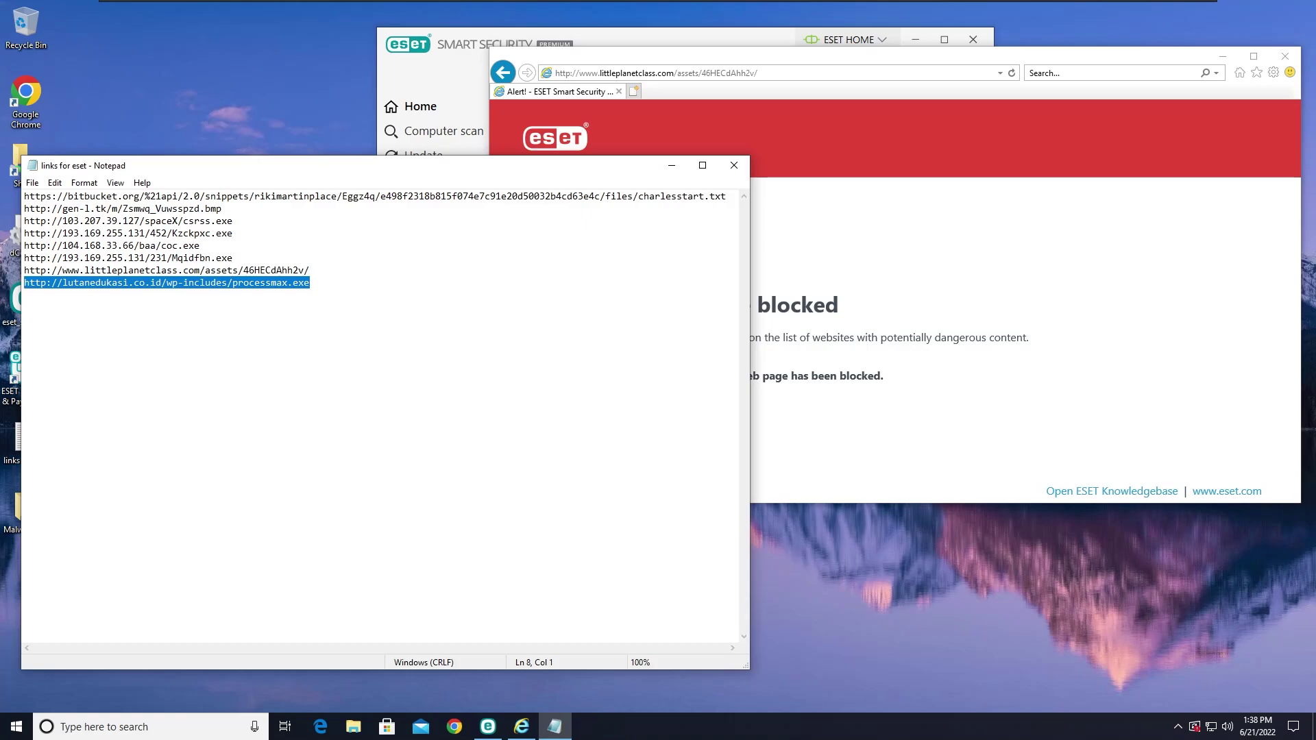
pyautogui.click(757, 89)
pyautogui.click(806, 77)
pyautogui.press('BackSpace')
pyautogui.hotkey('ctrl', 'v')
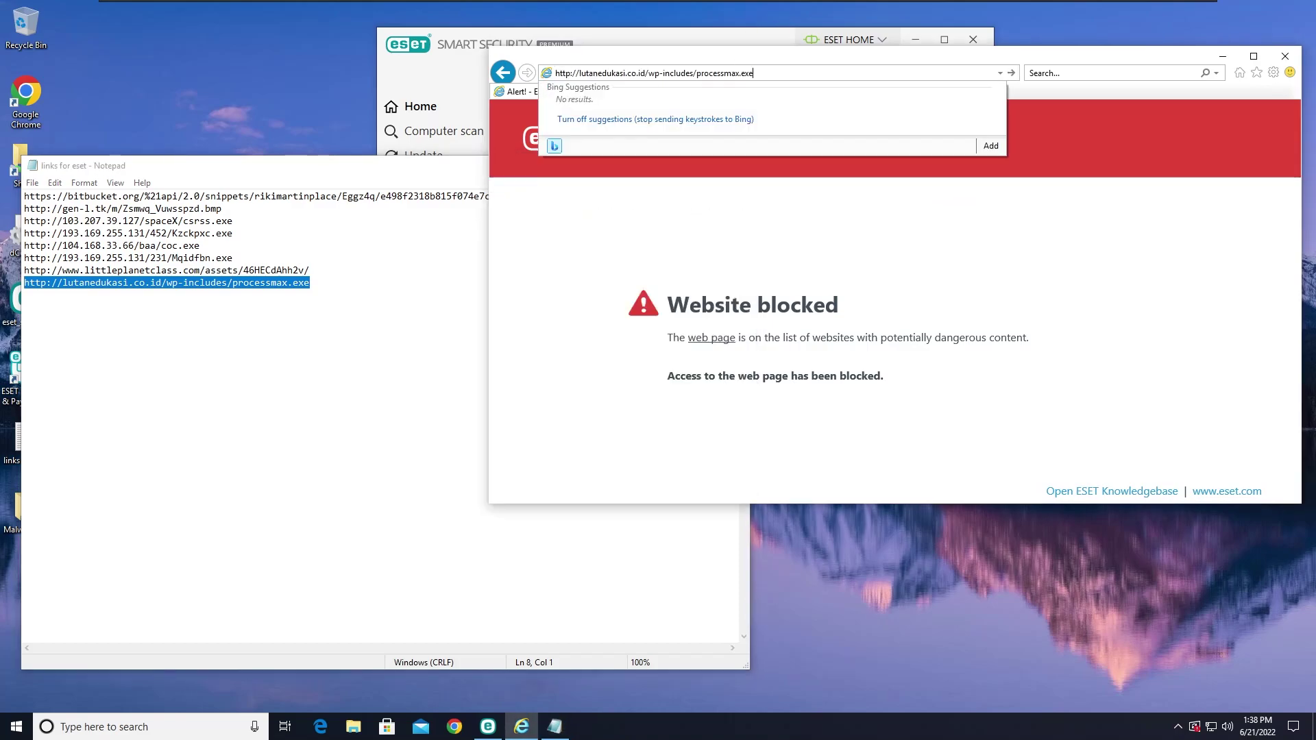
pyautogui.press('Return')
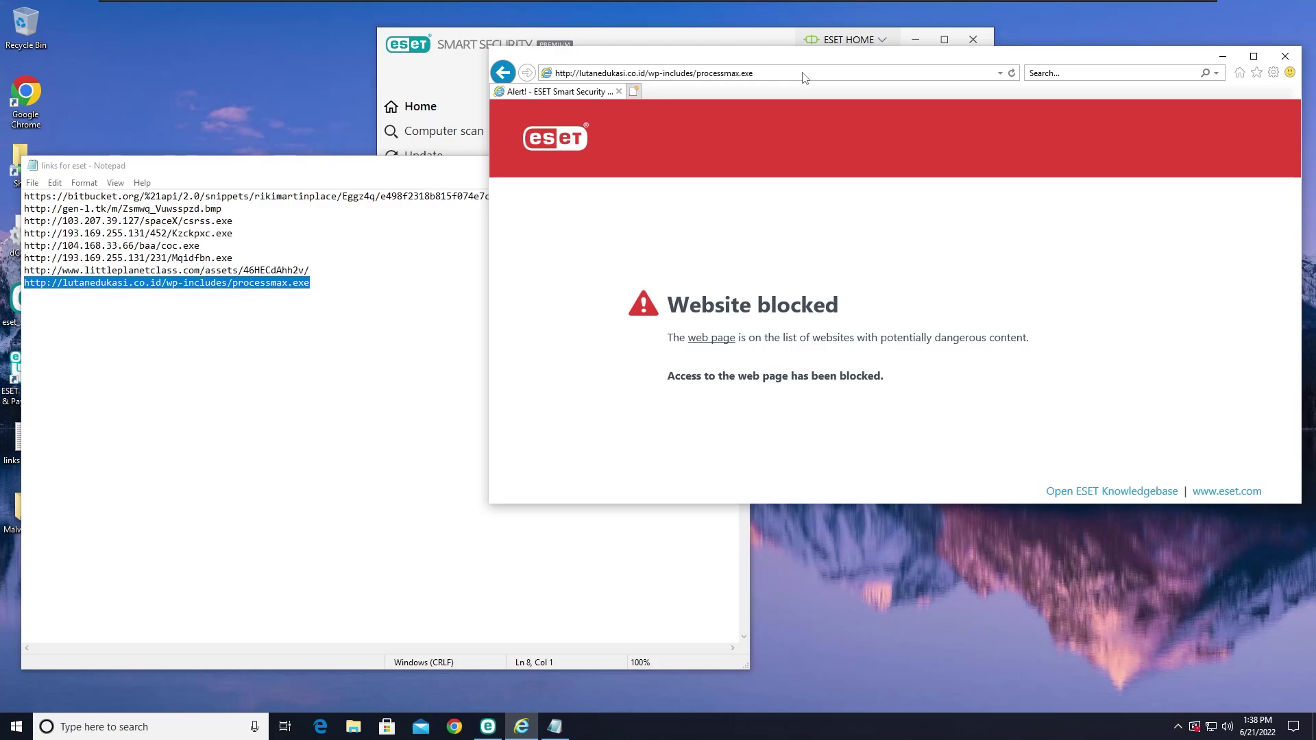
pyautogui.click(1285, 56)
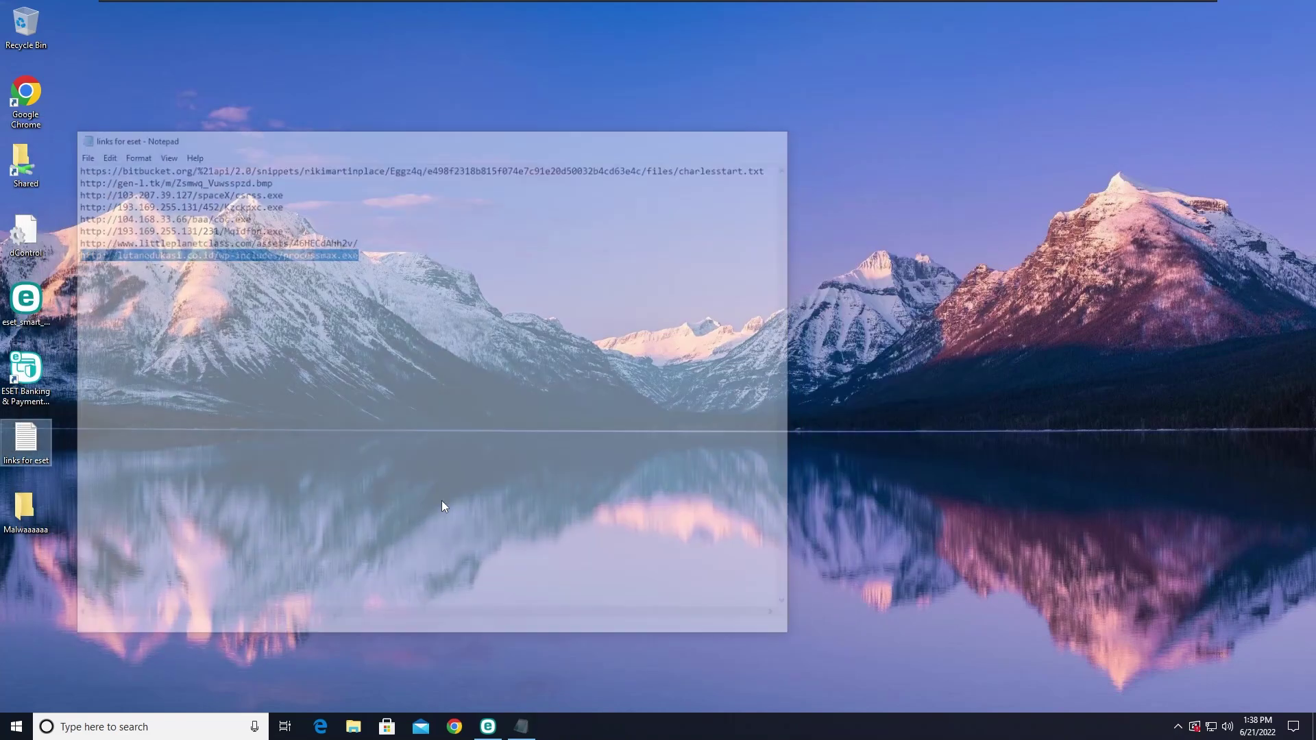
# Step: Switch to ESET Smart Security Premium and pause Antivirus and antispyware protection in the computer protection settings, allowing the elevated change
pyautogui.click(488, 726)
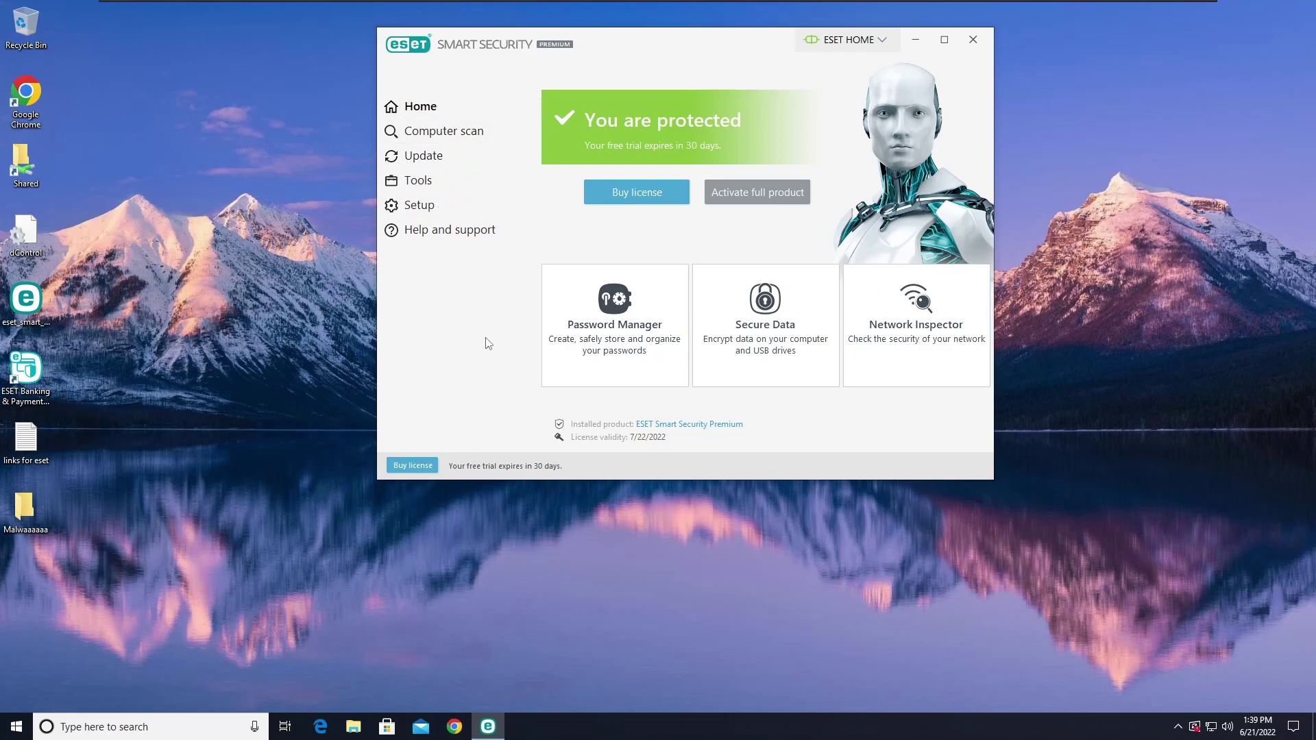
pyautogui.click(446, 189)
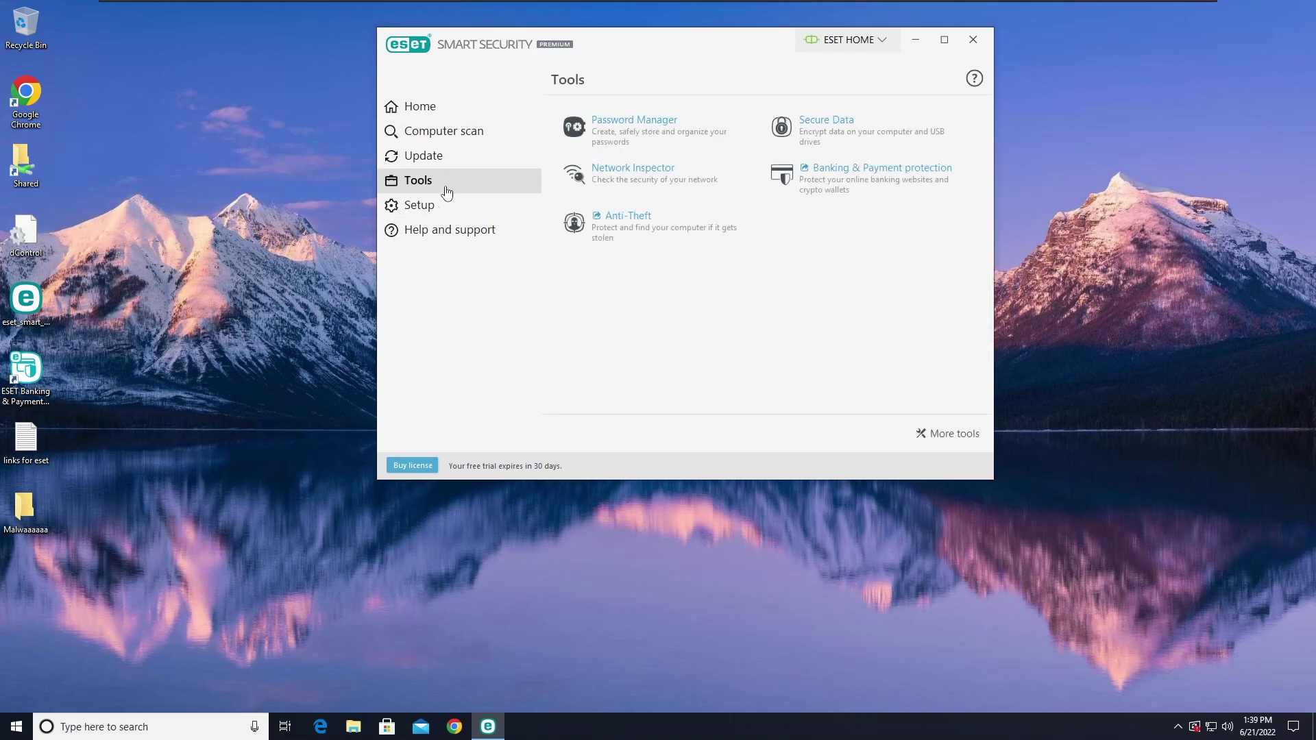
pyautogui.click(452, 138)
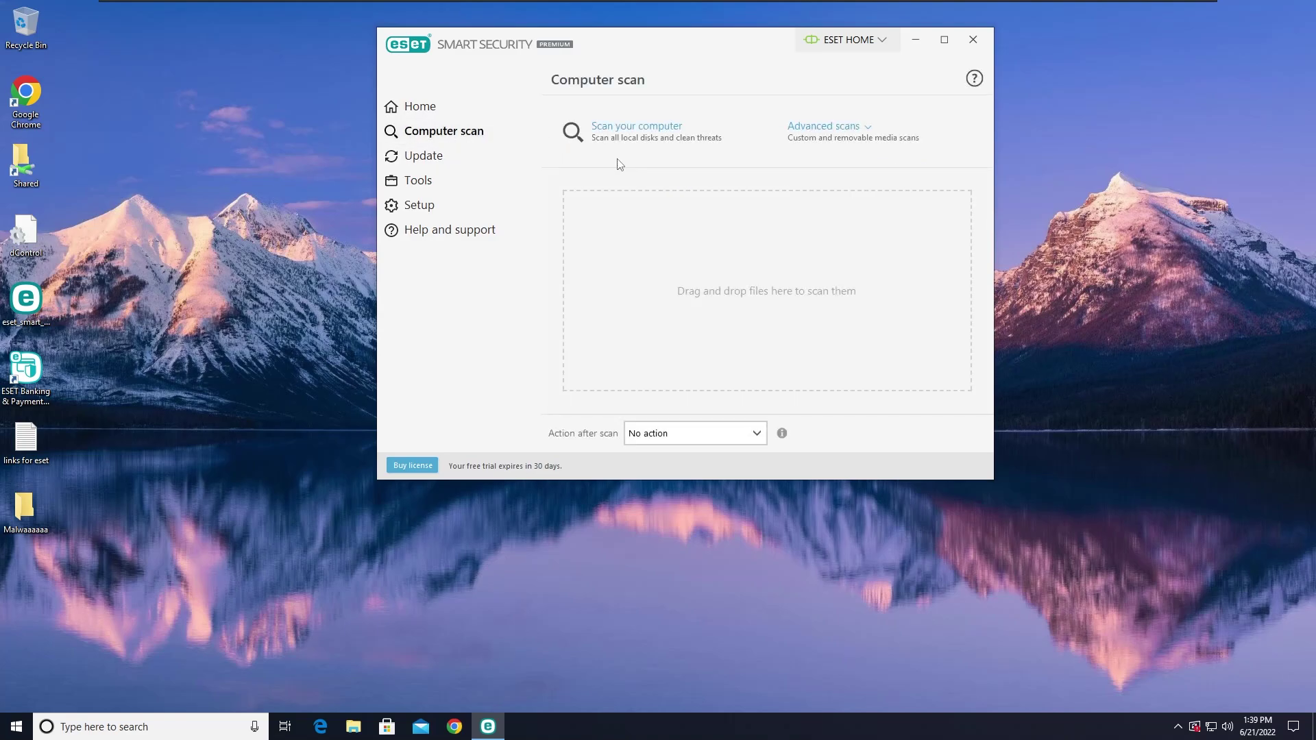
pyautogui.click(446, 157)
pyautogui.click(458, 207)
pyautogui.click(685, 141)
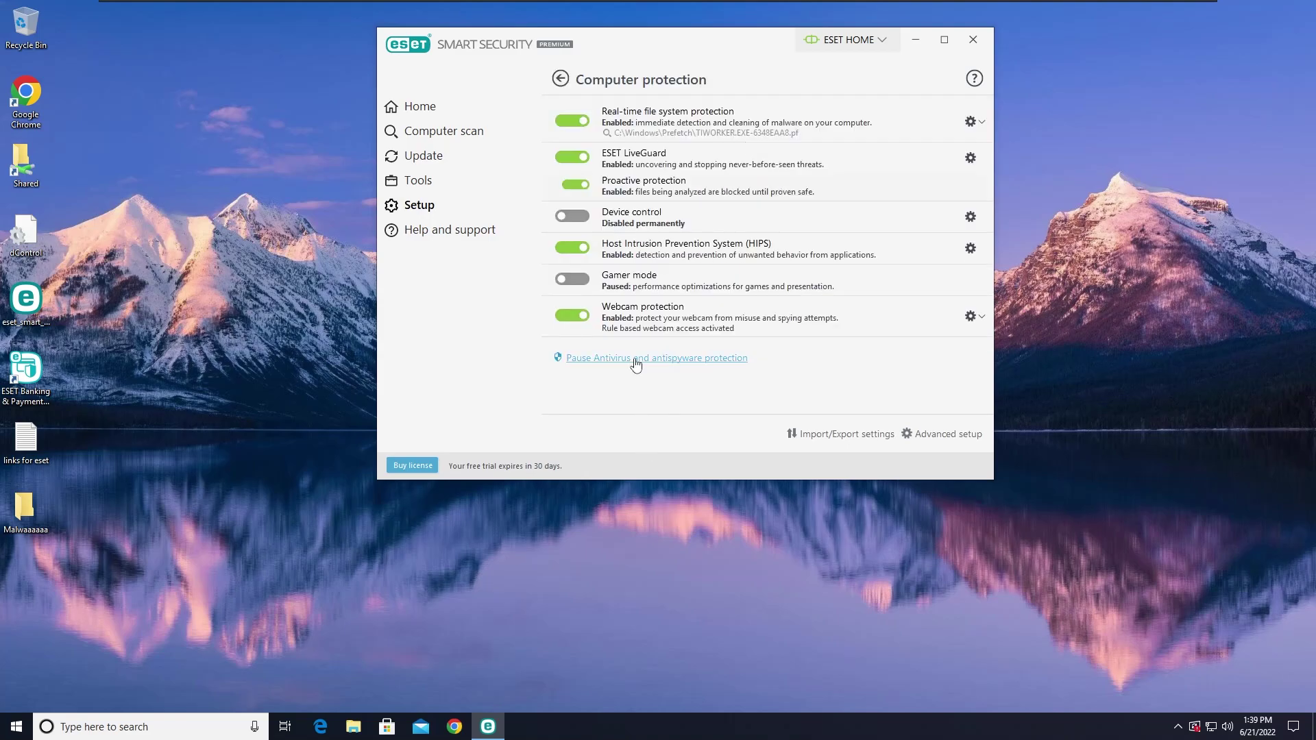
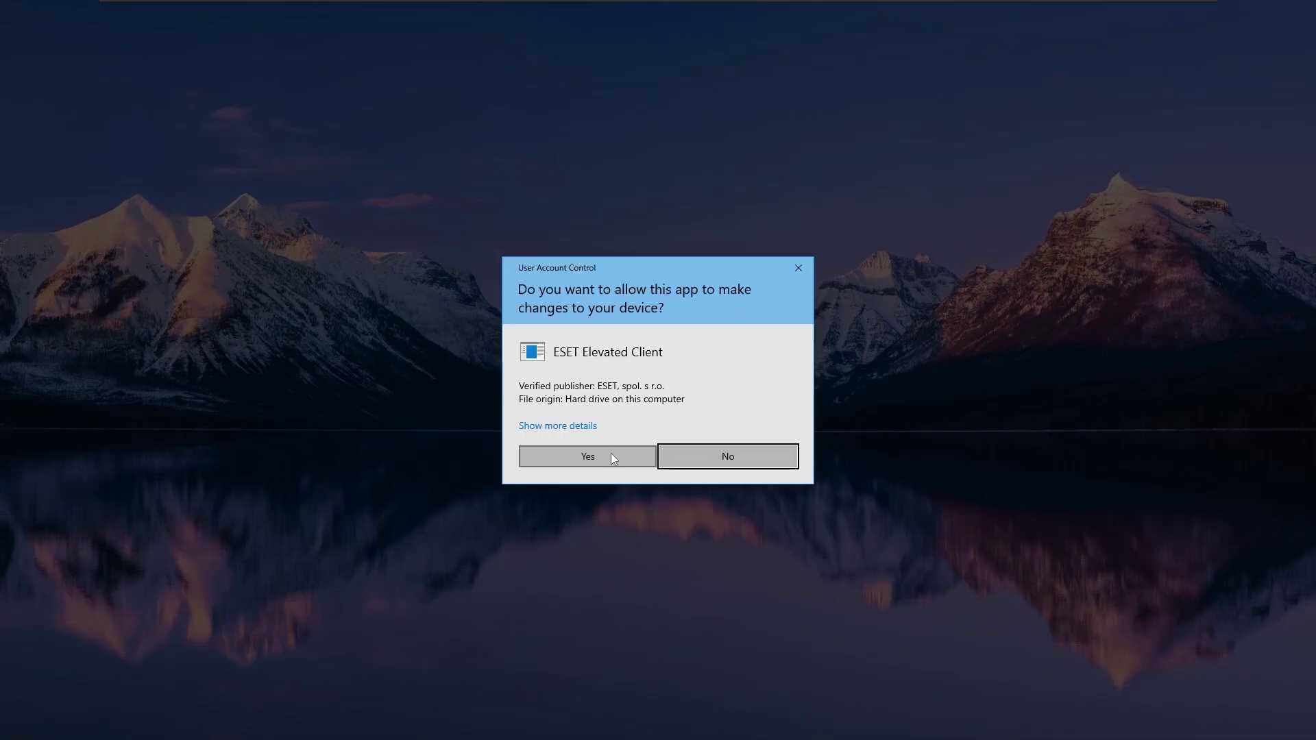
pyautogui.click(611, 455)
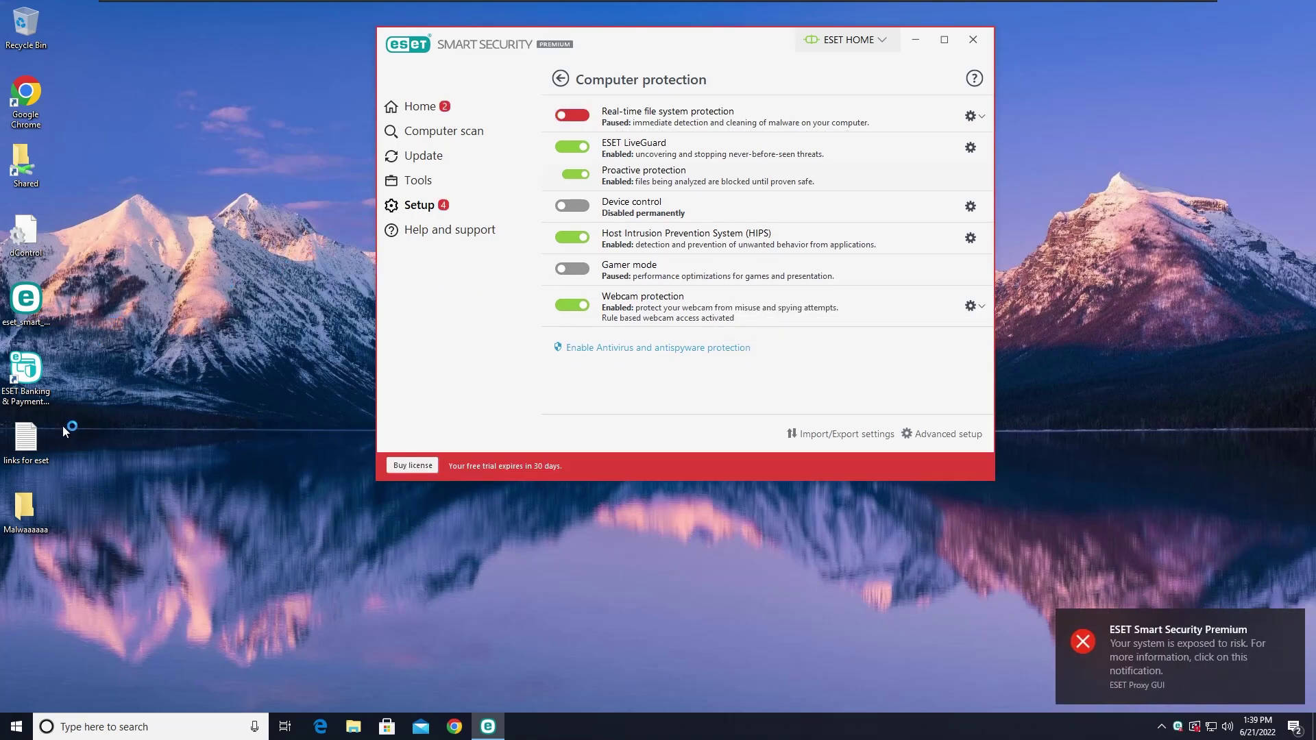
# Step: Look through the malware samples in the Malwaaaaaa desktop folder and close the folder
pyautogui.doubleClick(36, 170)
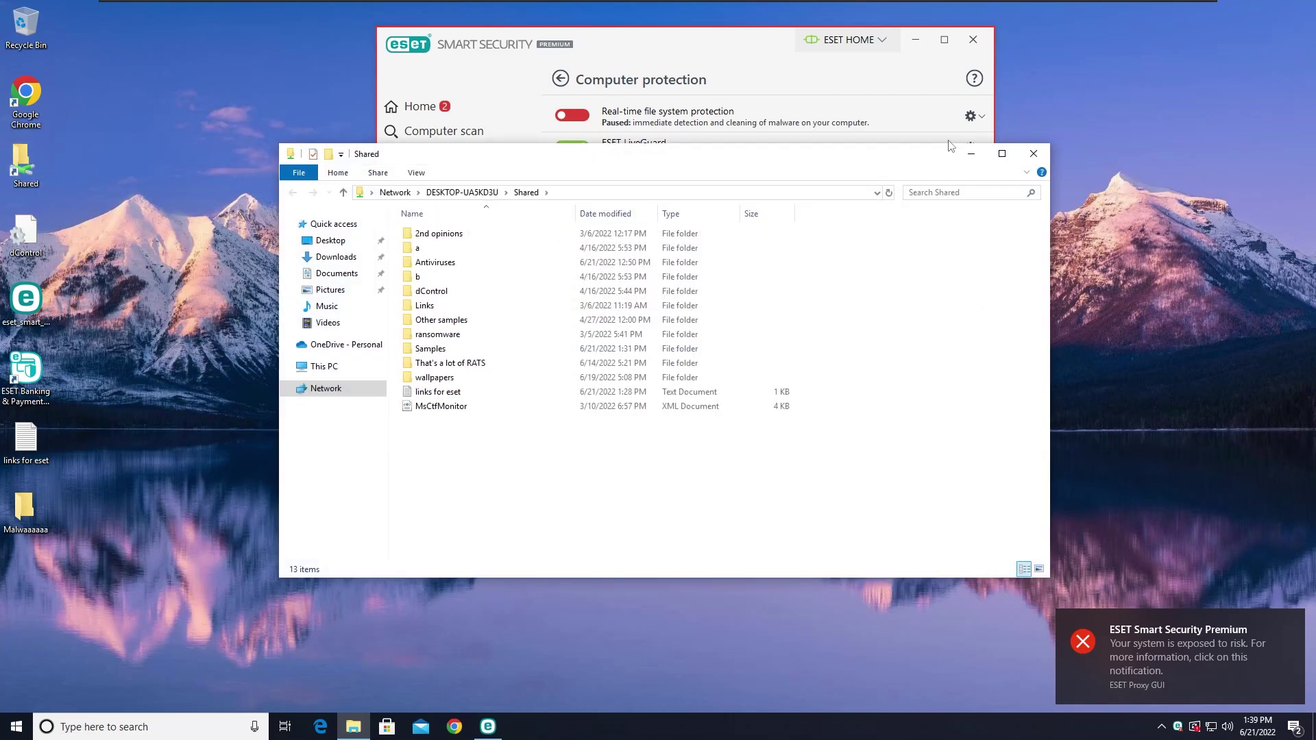
pyautogui.hotkey('ctrl', 'w')
pyautogui.doubleClick(26, 510)
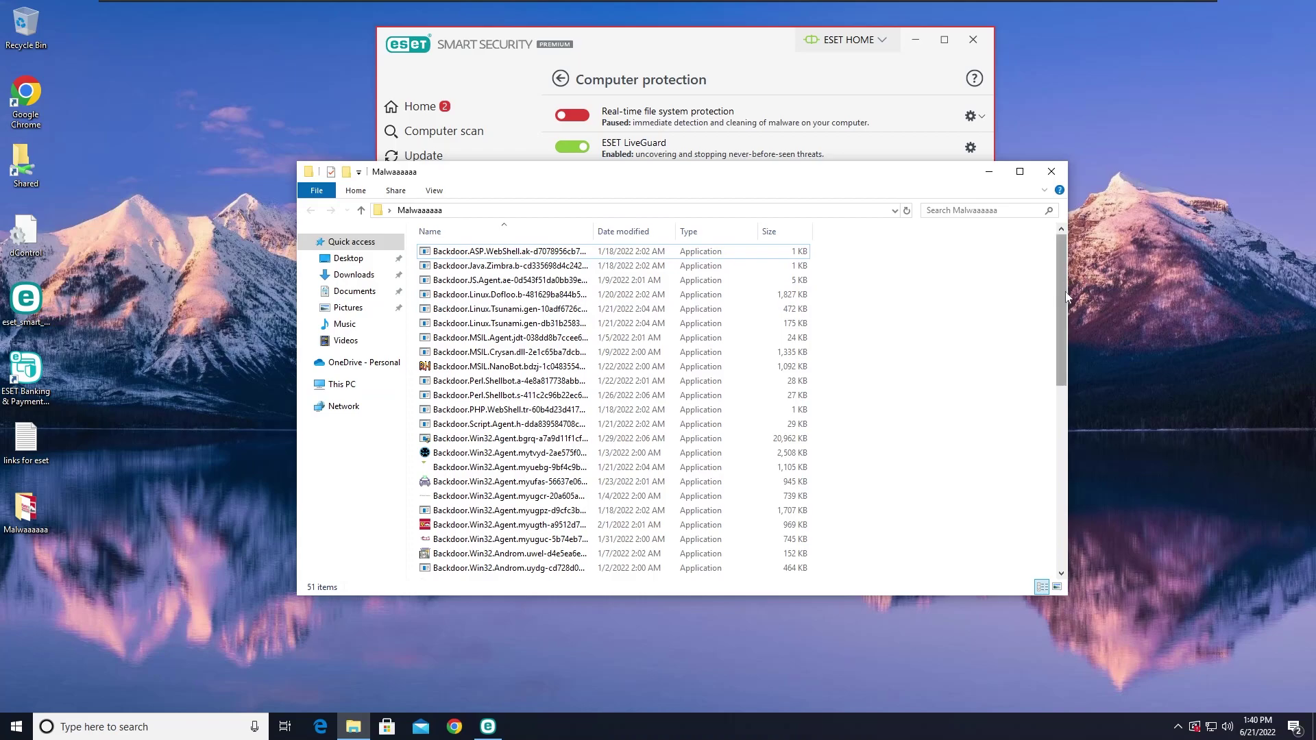
pyautogui.moveTo(1065, 291); pyautogui.dragTo(1075, 469)
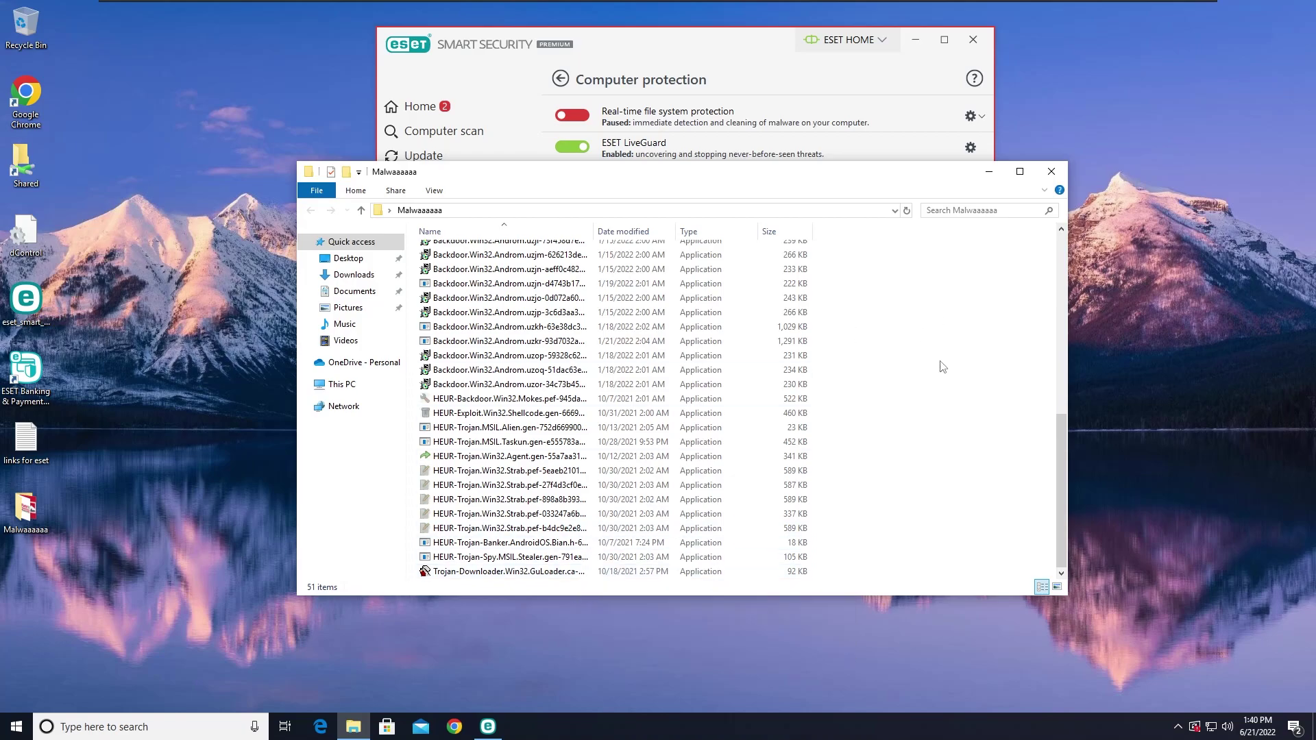
pyautogui.moveTo(1061, 490); pyautogui.dragTo(1061, 311)
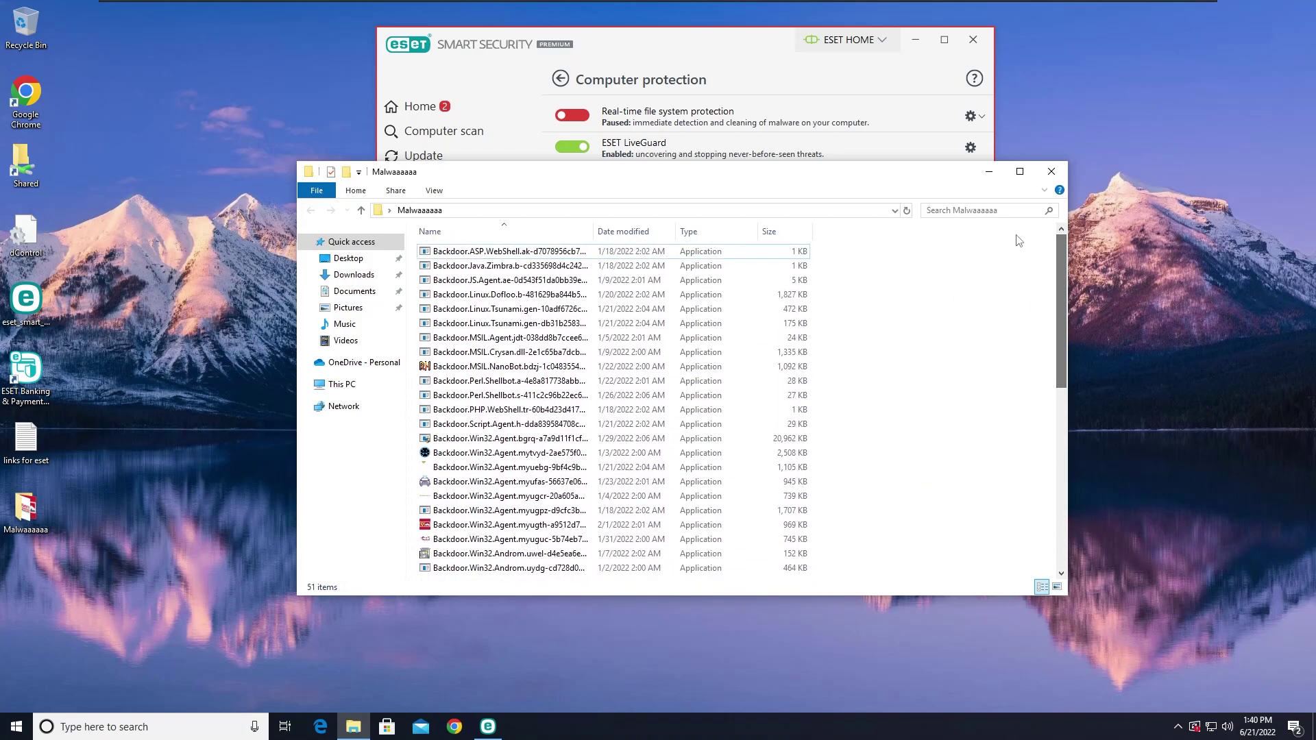
pyautogui.scroll(-7, 918, 274)
pyautogui.scroll(7, 918, 274)
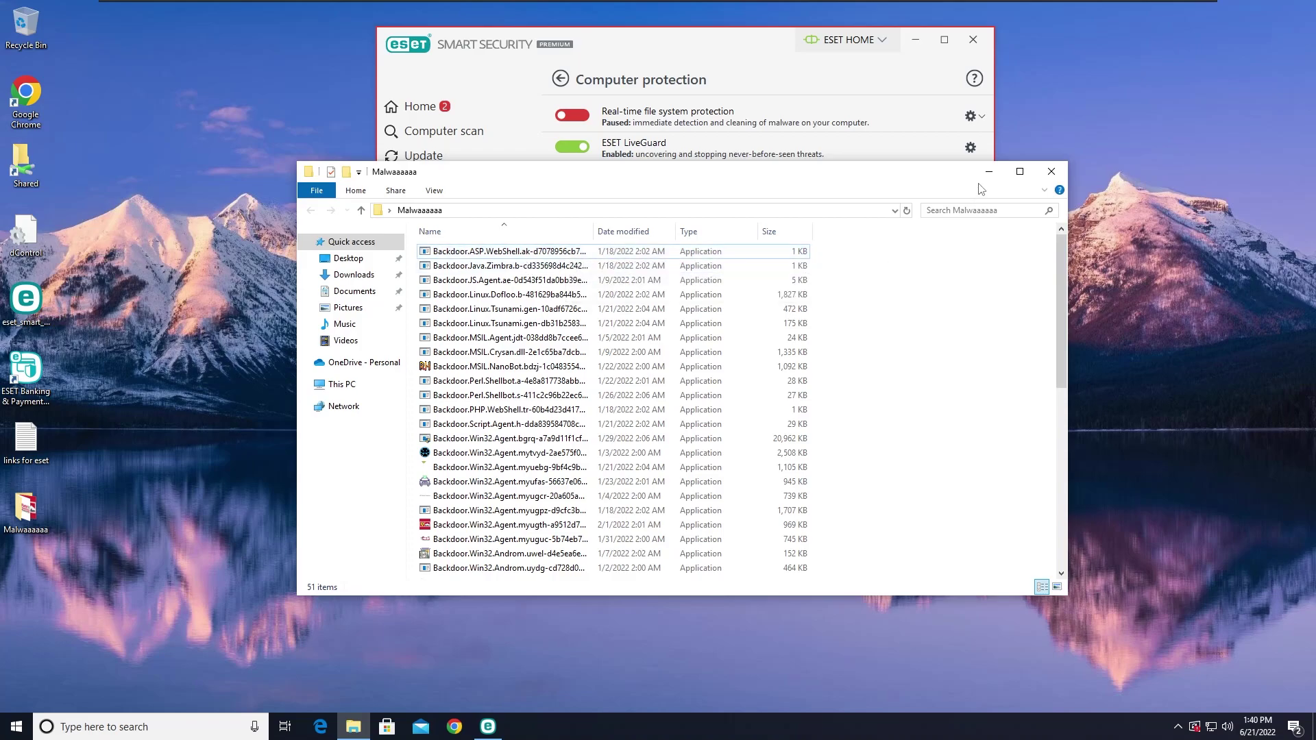
pyautogui.click(1051, 171)
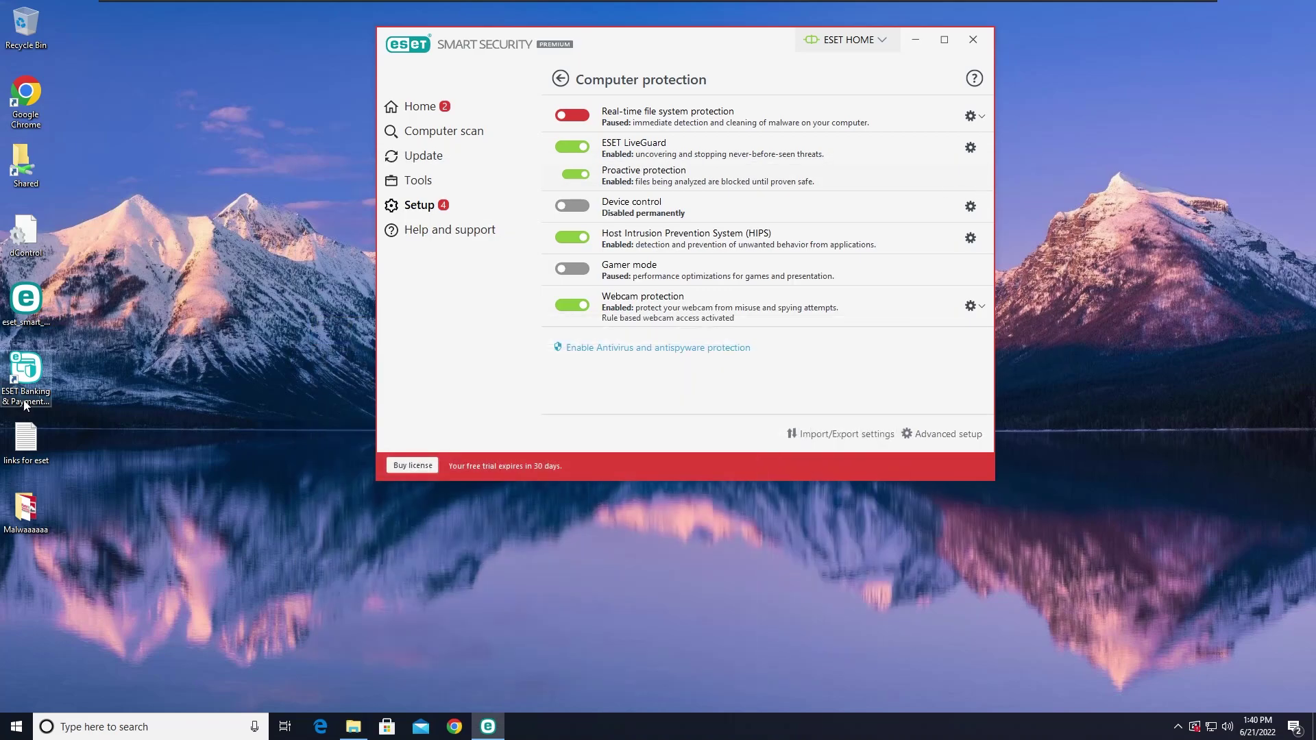
# Step: Scan the Malwaaaaaa desktop folder with ESET Smart Security Premium and apply Delete to the three files not cleaned automatically
pyautogui.rightClick(39, 509)
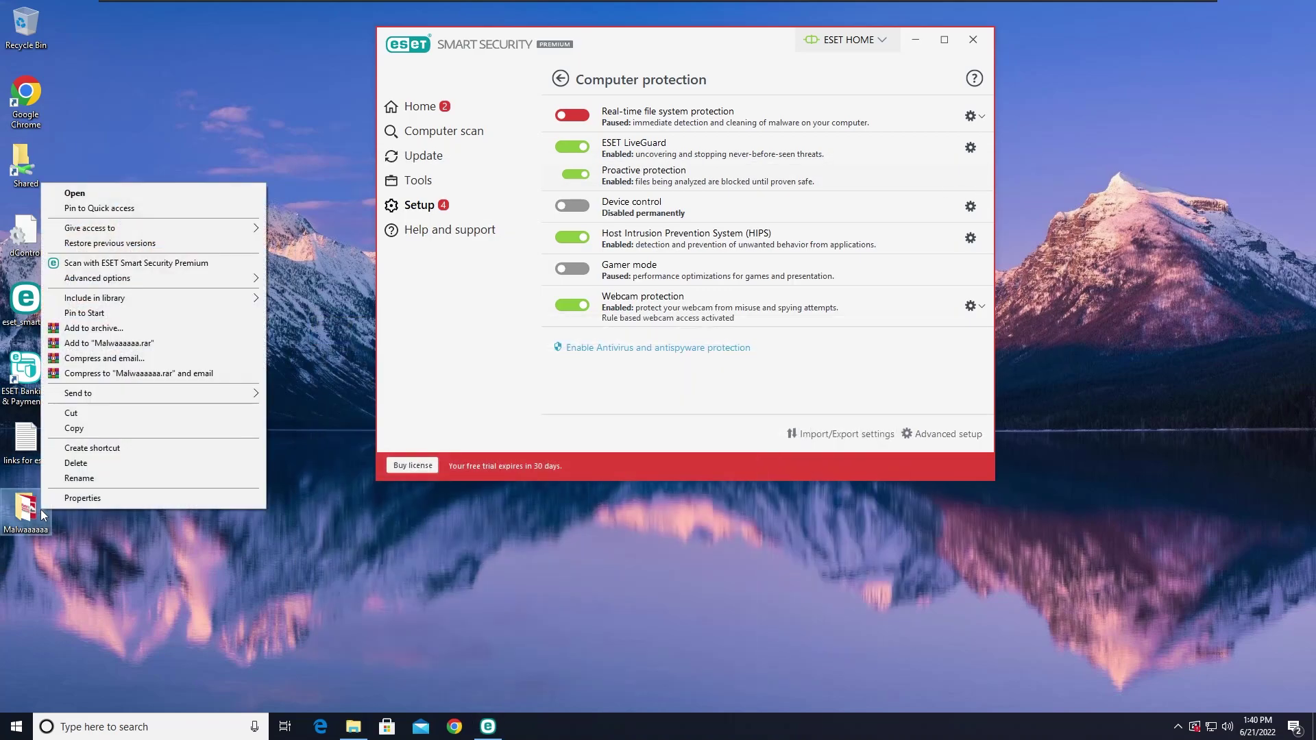
pyautogui.click(133, 264)
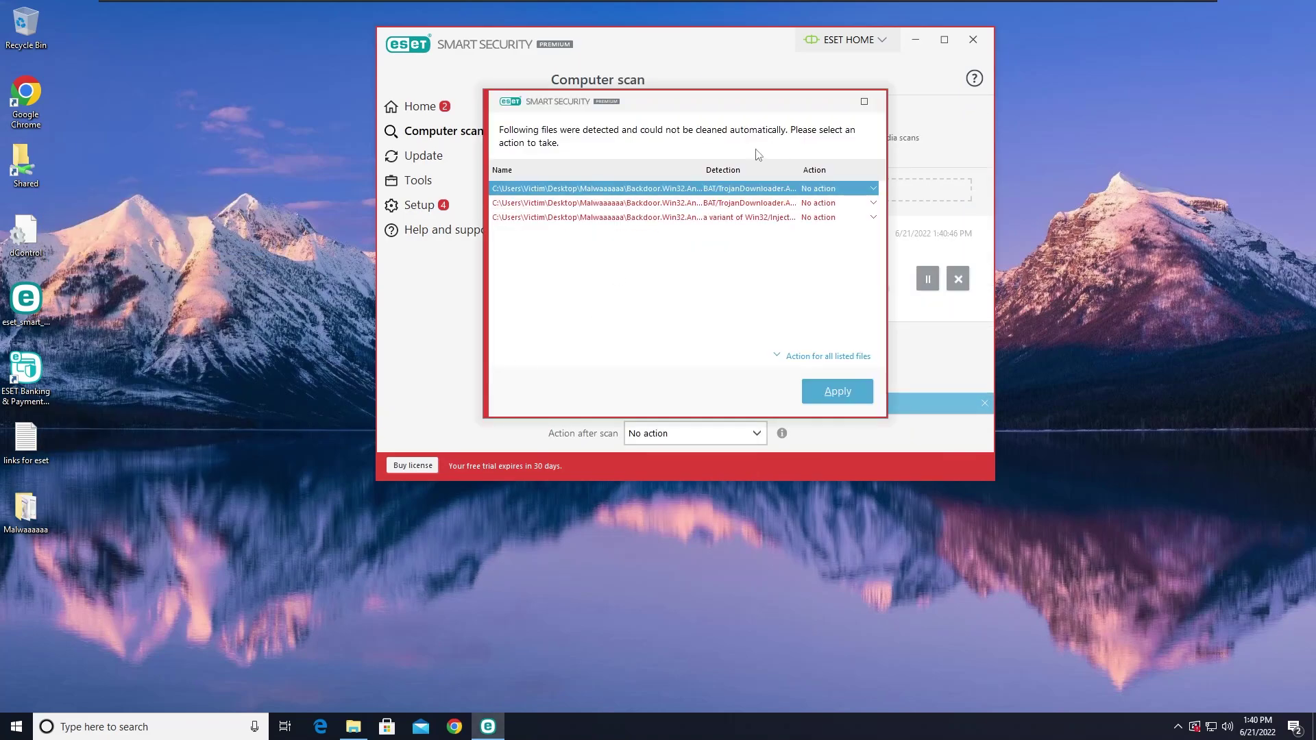
pyautogui.click(870, 190)
pyautogui.click(882, 200)
pyautogui.click(865, 203)
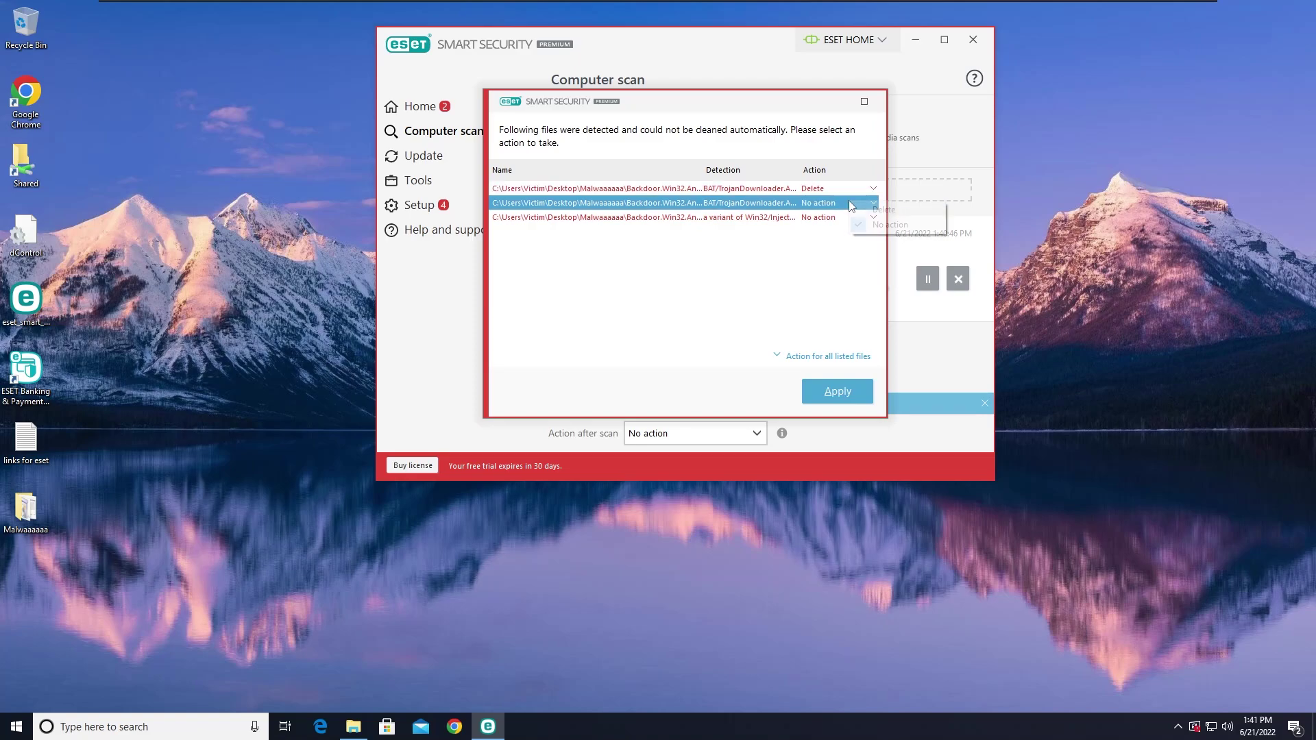
pyautogui.click(864, 213)
pyautogui.click(866, 218)
pyautogui.click(882, 227)
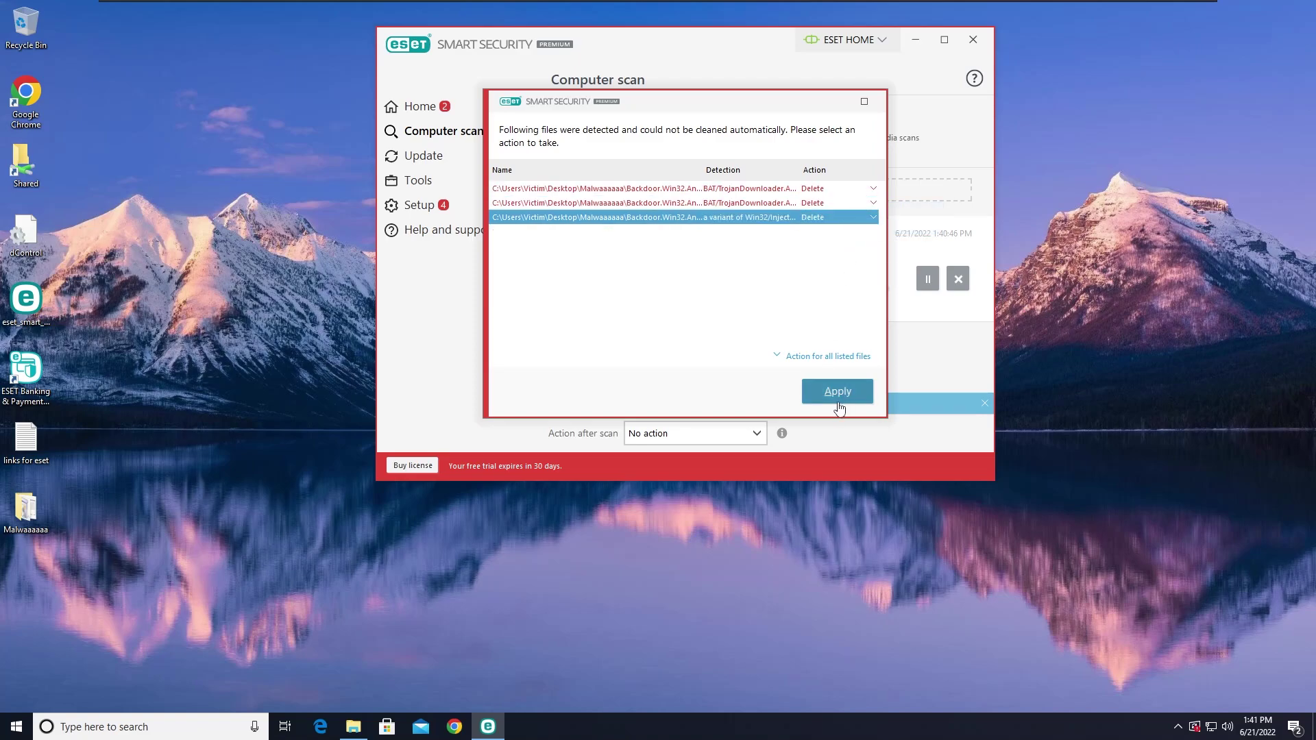
pyautogui.click(841, 398)
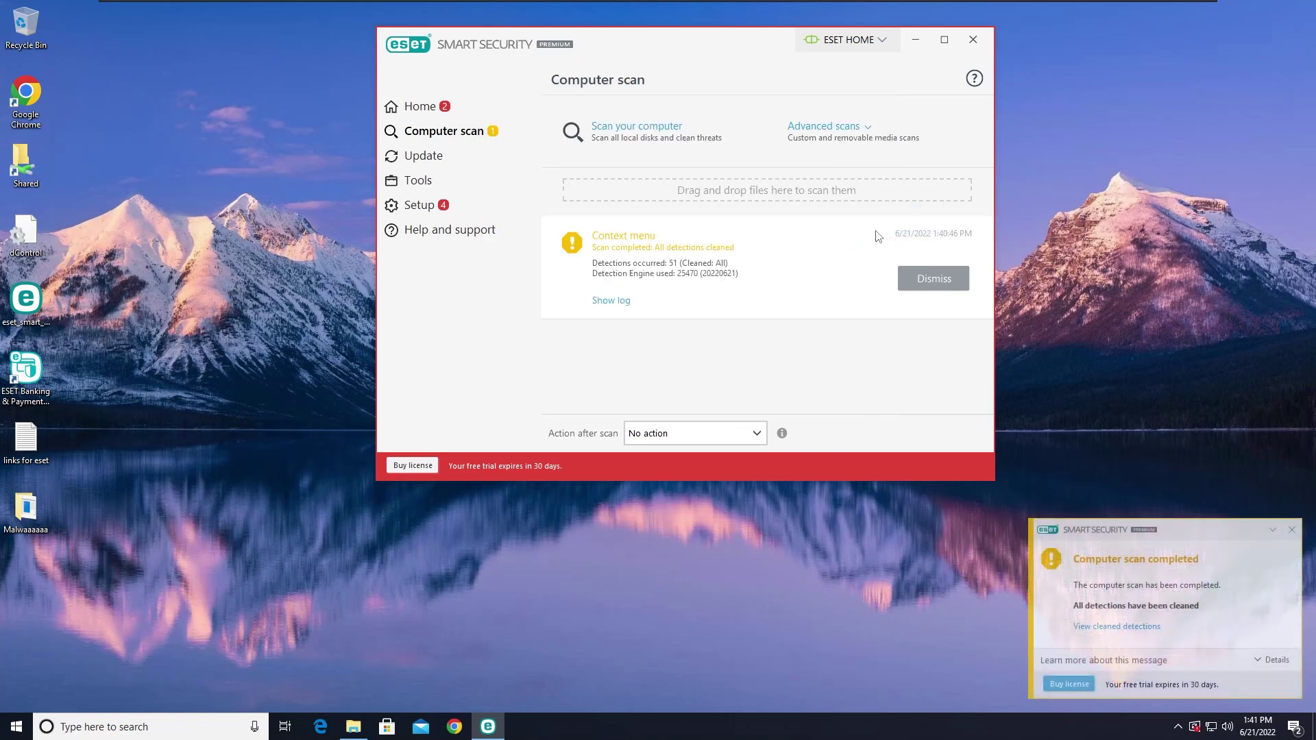
# Step: Open the Malwaaaaaa folder and try to run the remaining HEUR-Trojan-Banker.AndroidOS sample
pyautogui.doubleClick(26, 509)
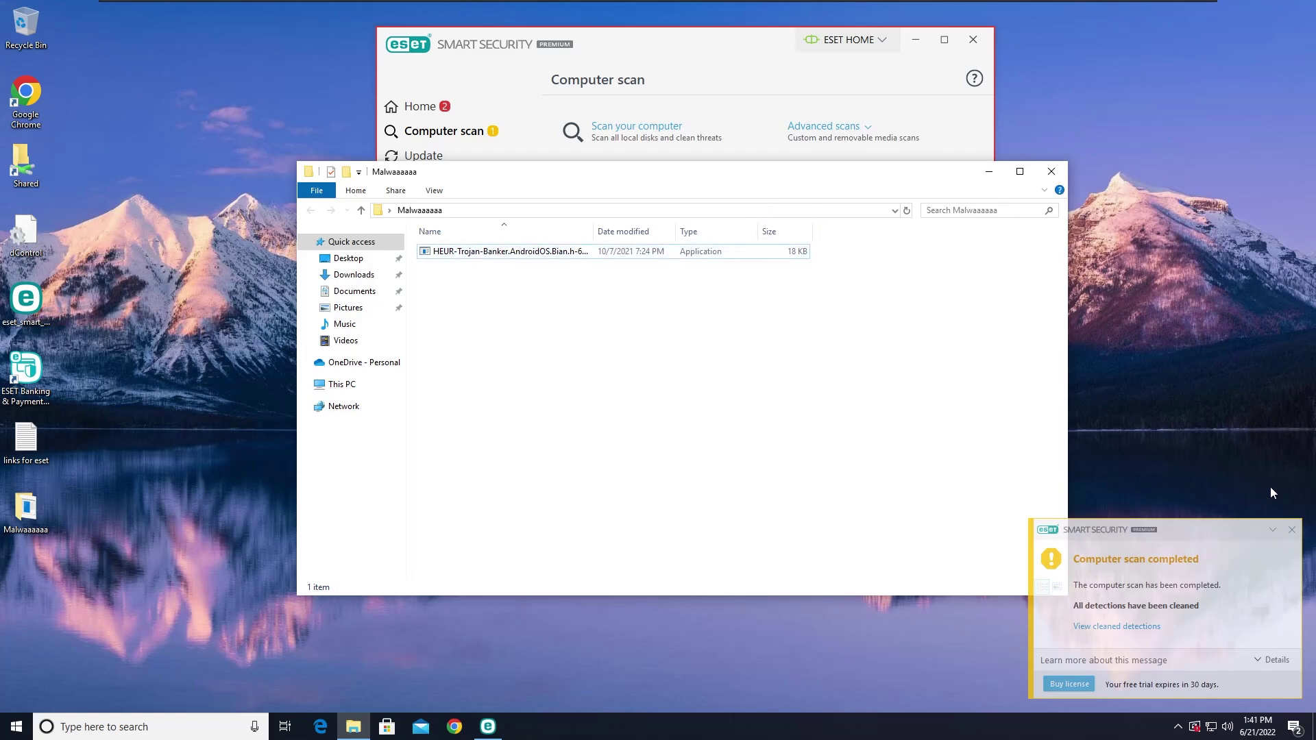
pyautogui.click(1293, 531)
pyautogui.doubleClick(536, 252)
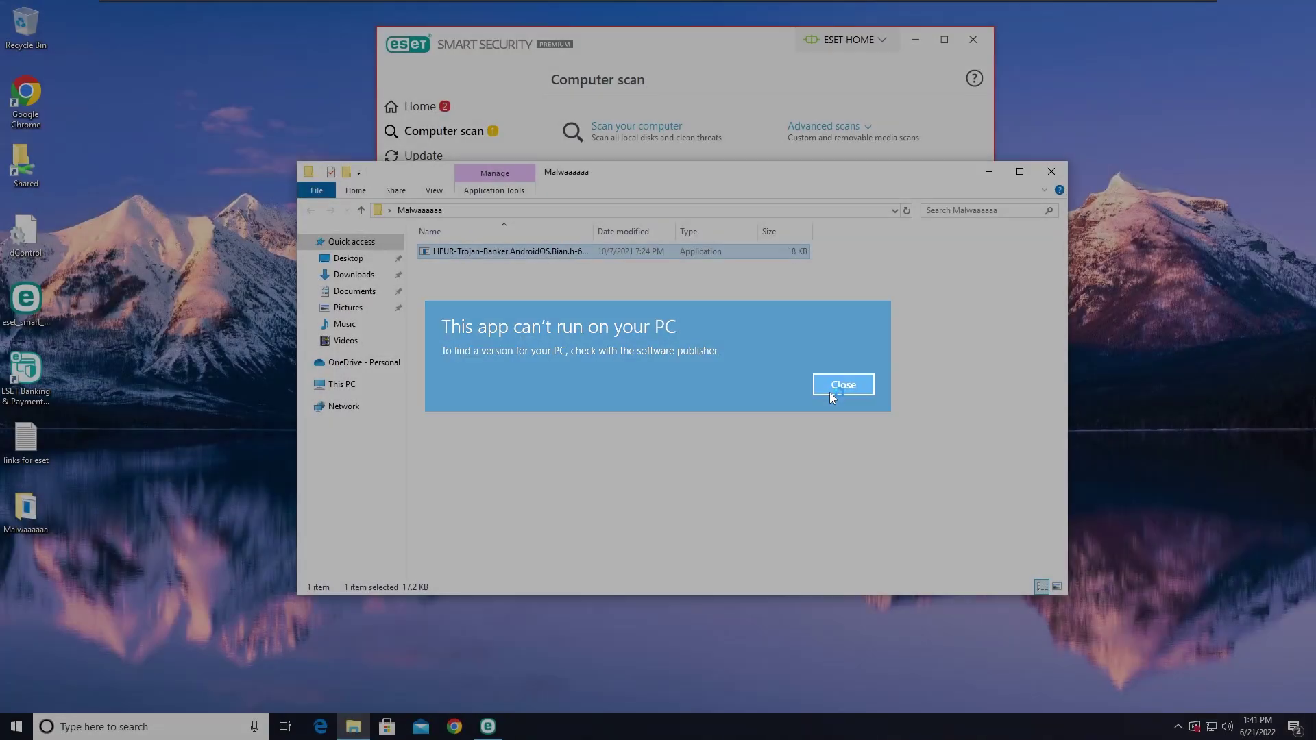
pyautogui.click(830, 391)
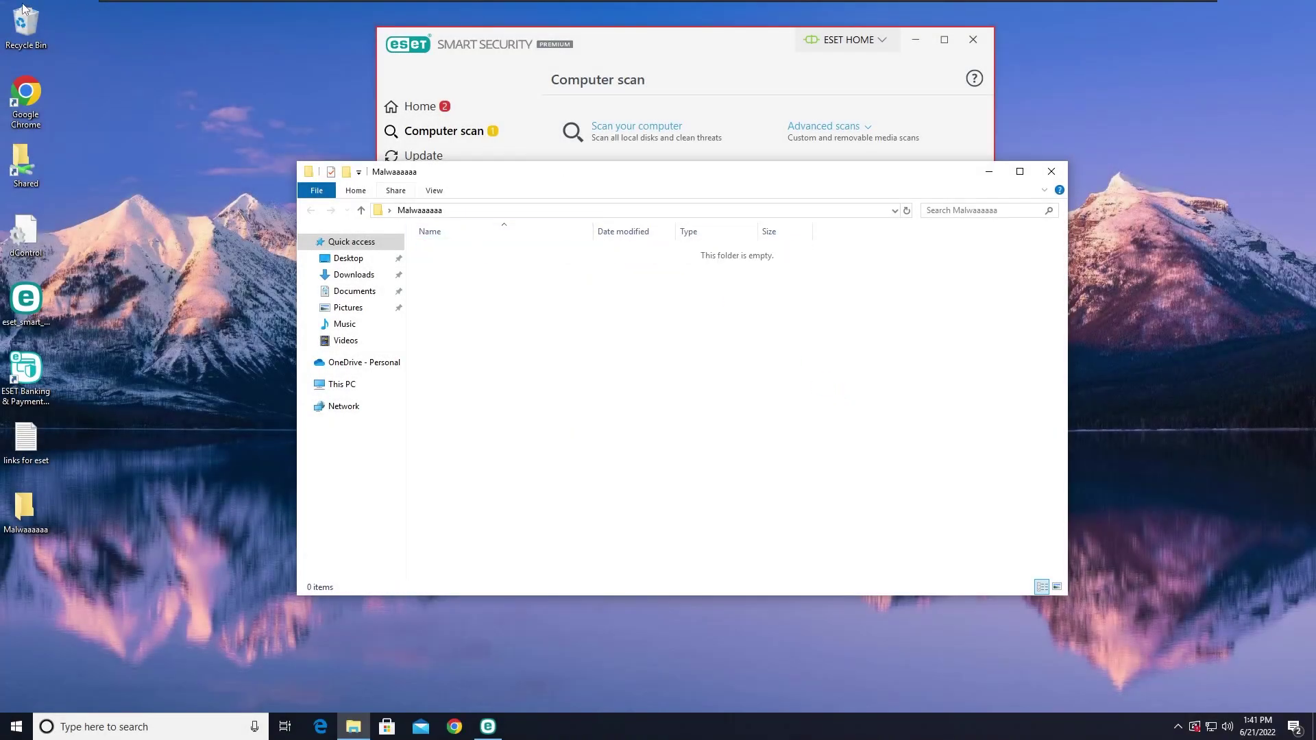
# Step: Empty the Recycle Bin on the desktop
pyautogui.rightClick(10, 21)
pyautogui.click(54, 56)
pyautogui.click(712, 419)
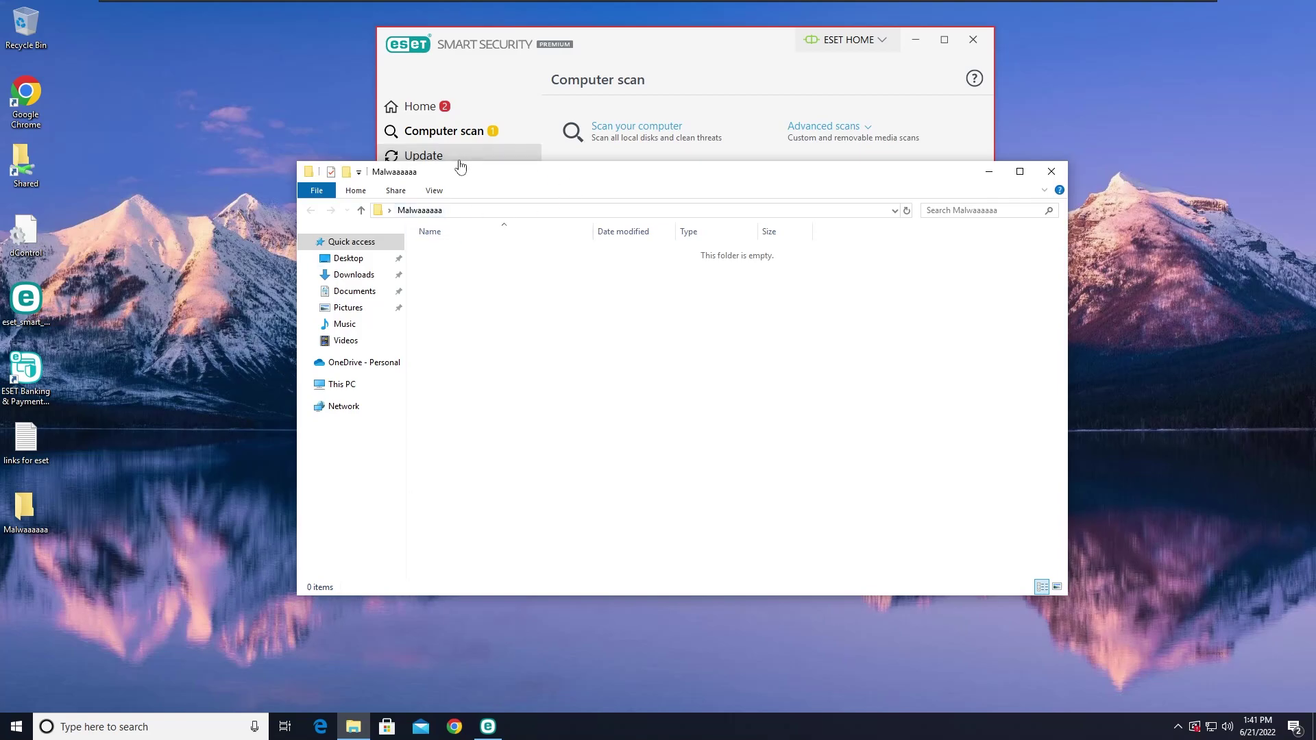
# Step: Put the malware samples back into the Malwaaaaaa folder from the Shared network folder
pyautogui.moveTo(517, 177); pyautogui.dragTo(498, 250)
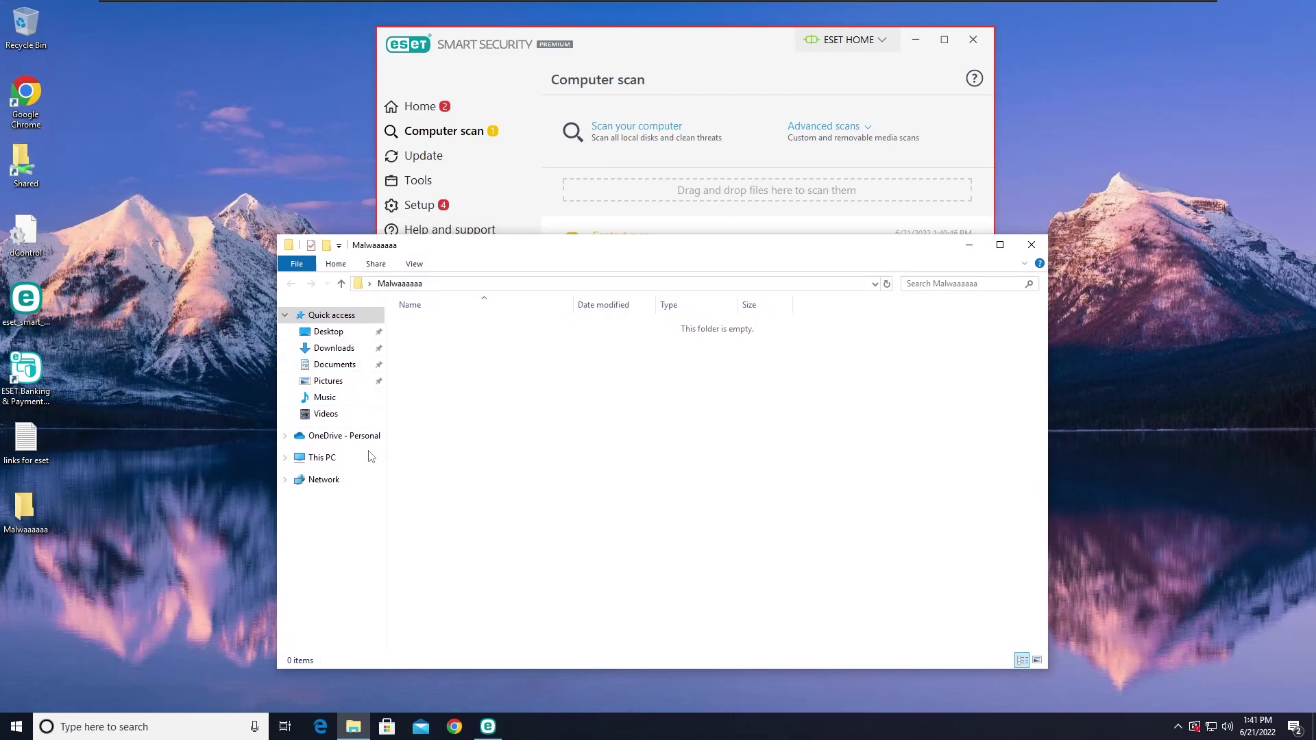
pyautogui.doubleClick(2, 147)
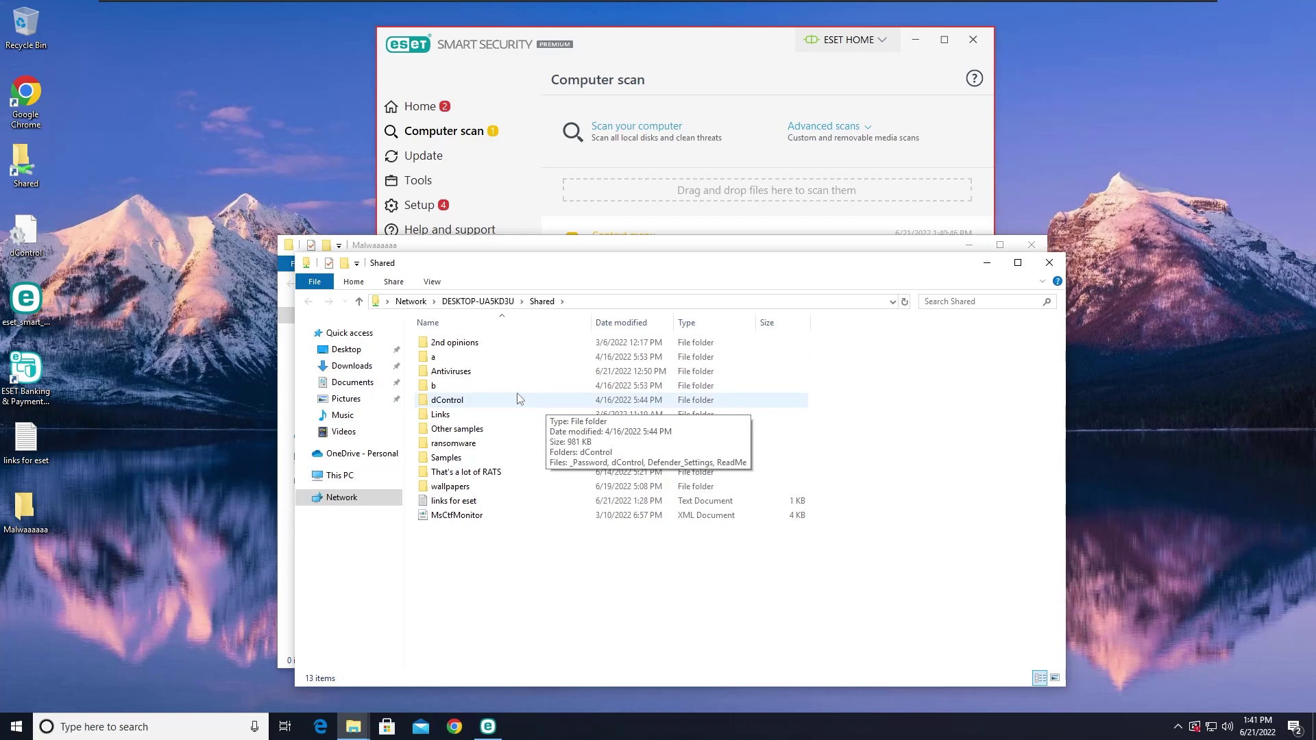
pyautogui.hotkey('alt', 'F4')
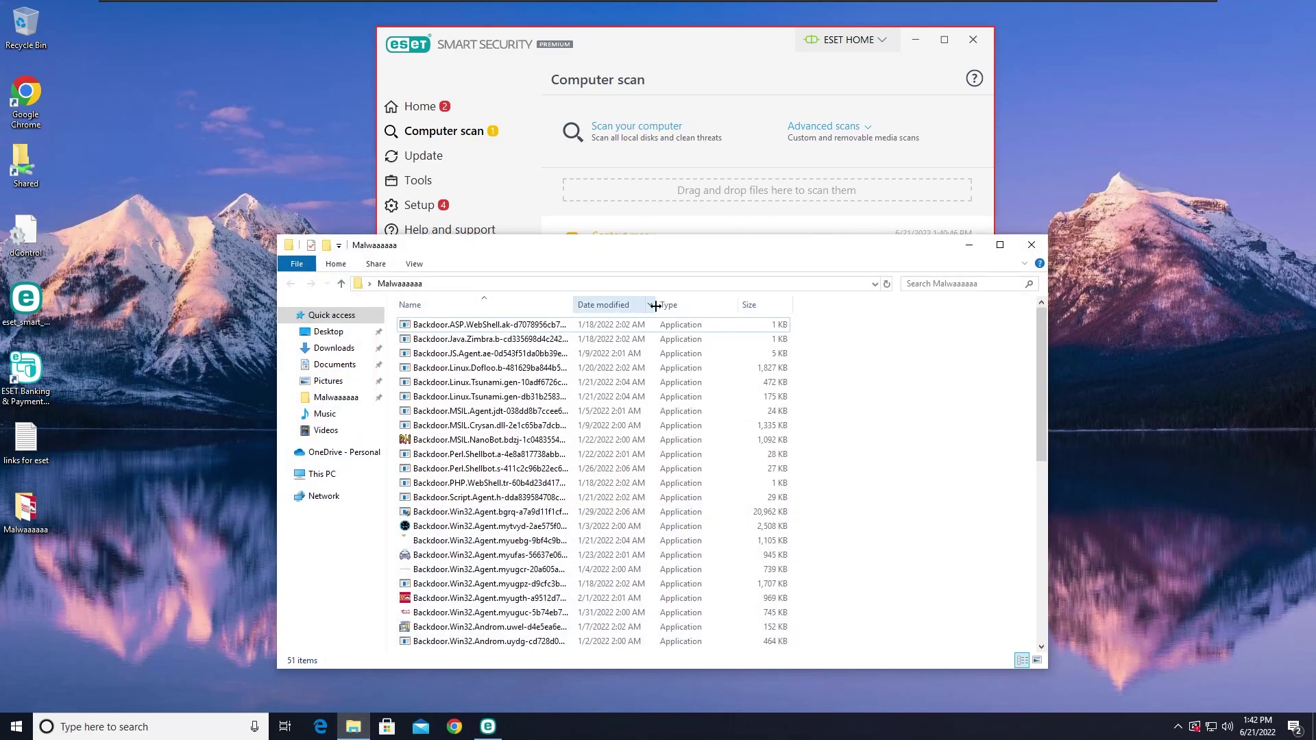
pyautogui.click(452, 204)
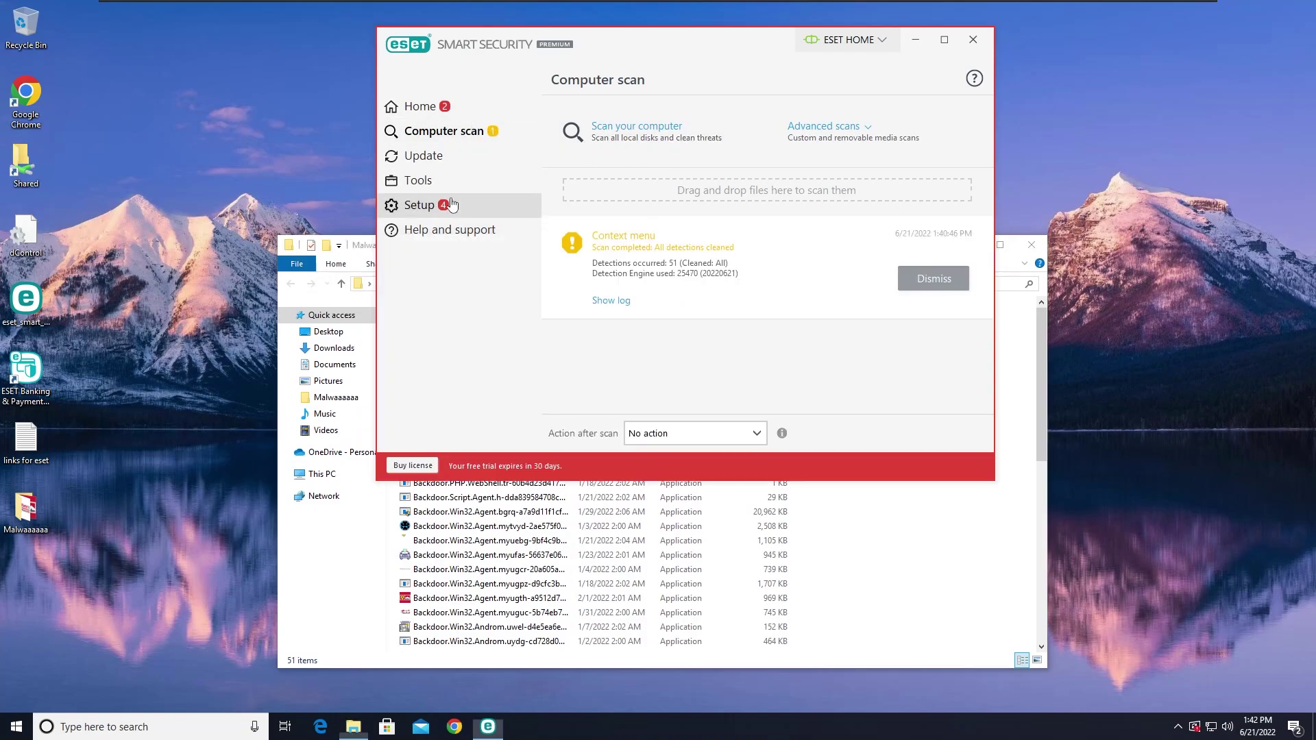
pyautogui.click(451, 204)
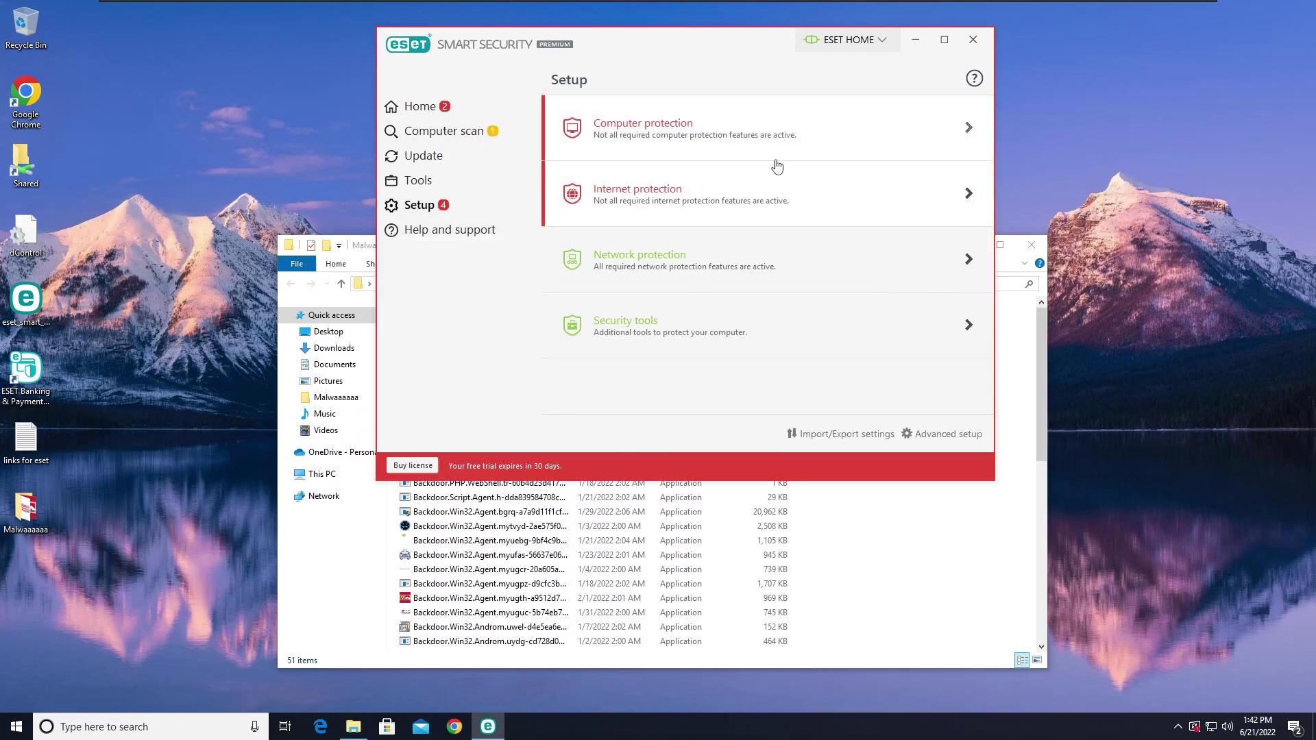
pyautogui.click(677, 142)
pyautogui.click(657, 355)
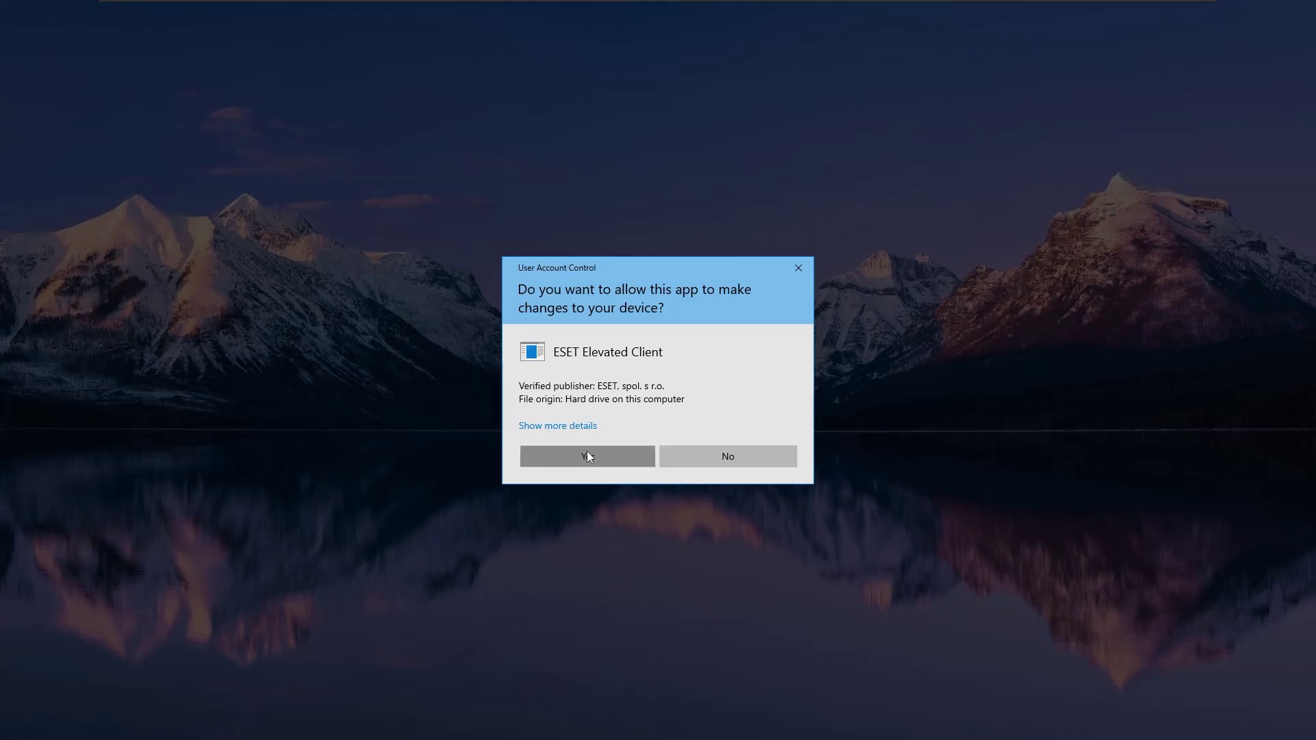
pyautogui.click(736, 459)
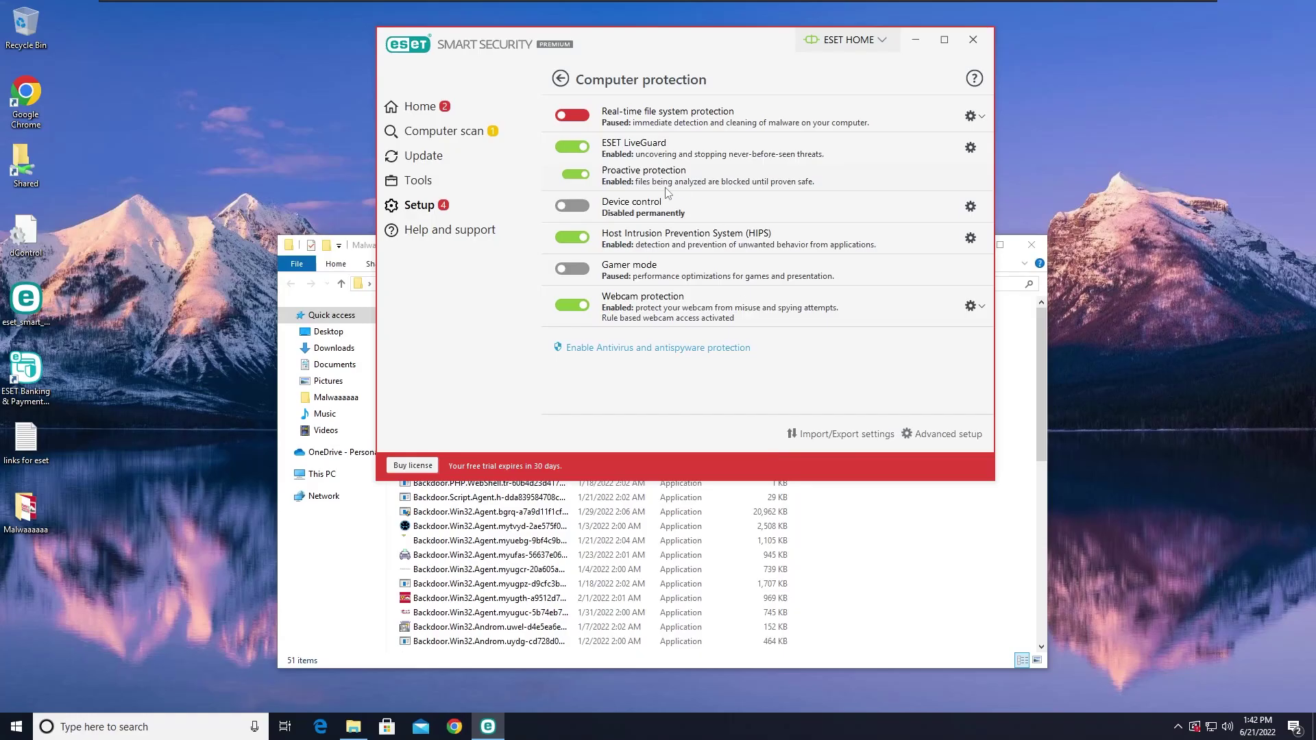
# Step: Turn on Web access protection and Email client protection in ESET's Internet protection settings, allowing the elevated client to make changes
pyautogui.click(420, 205)
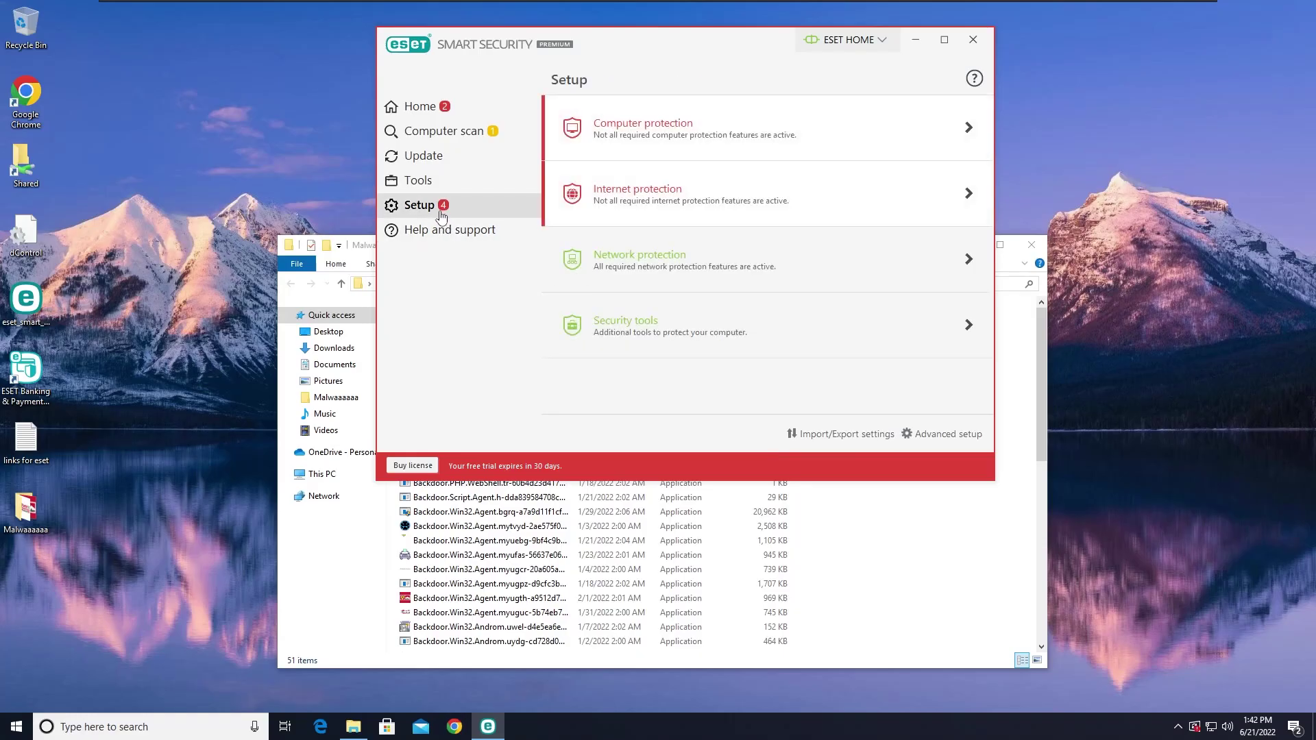
pyautogui.click(751, 214)
pyautogui.click(573, 118)
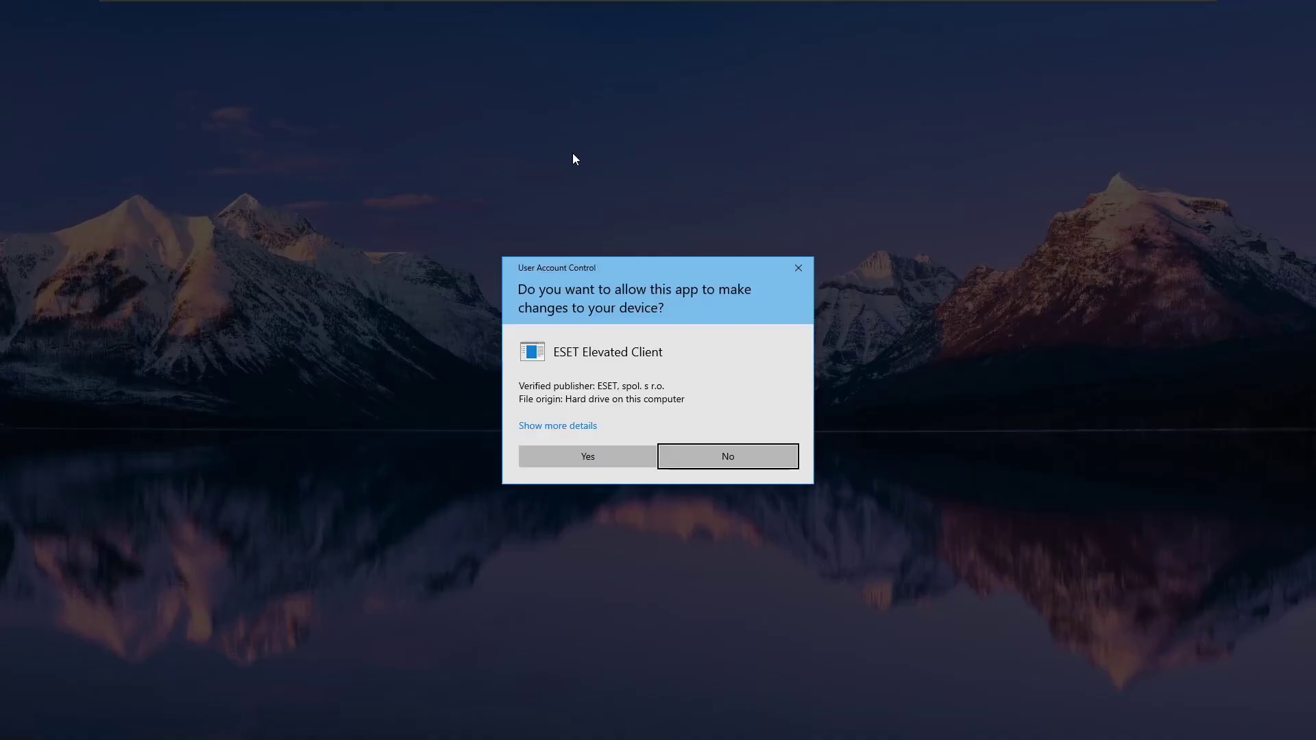
pyautogui.click(610, 452)
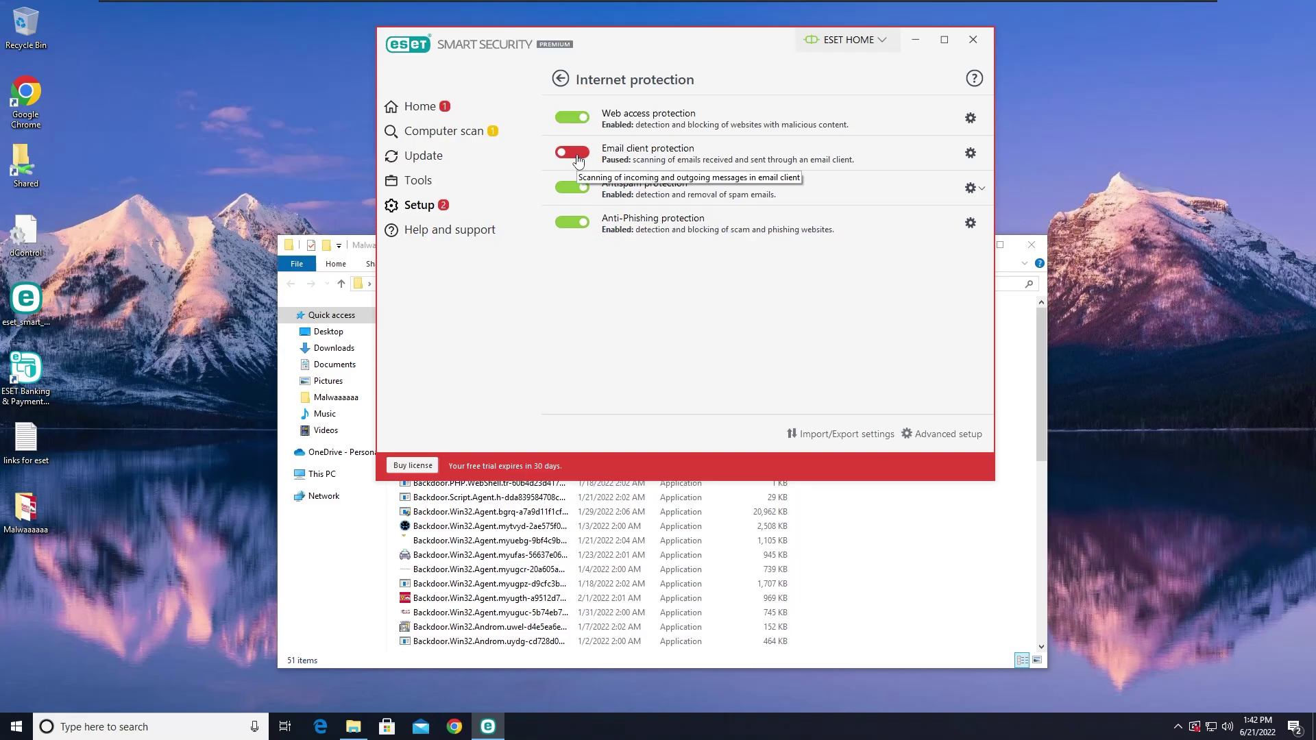
pyautogui.click(566, 153)
# Step: Review the Computer protection features in ESET's setup and the options offered for Real-time file system protection
pyautogui.click(468, 209)
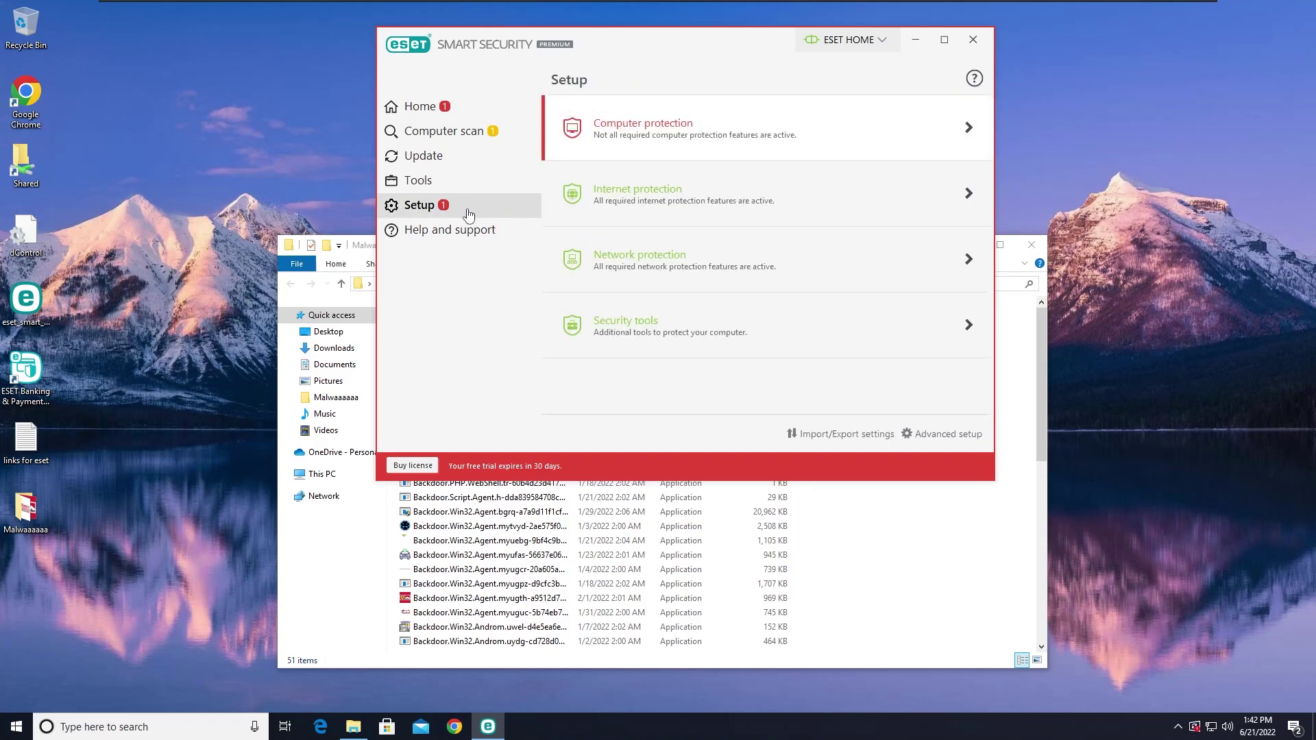
pyautogui.click(649, 130)
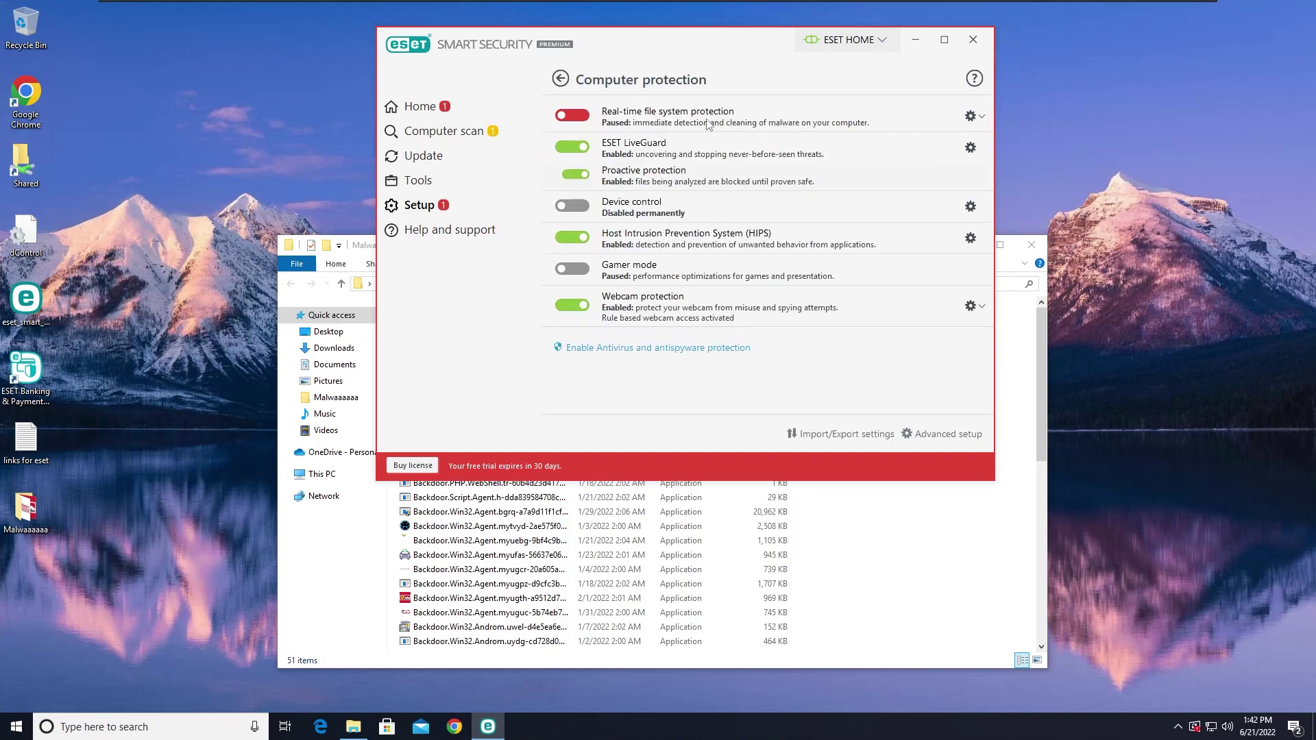
pyautogui.click(971, 117)
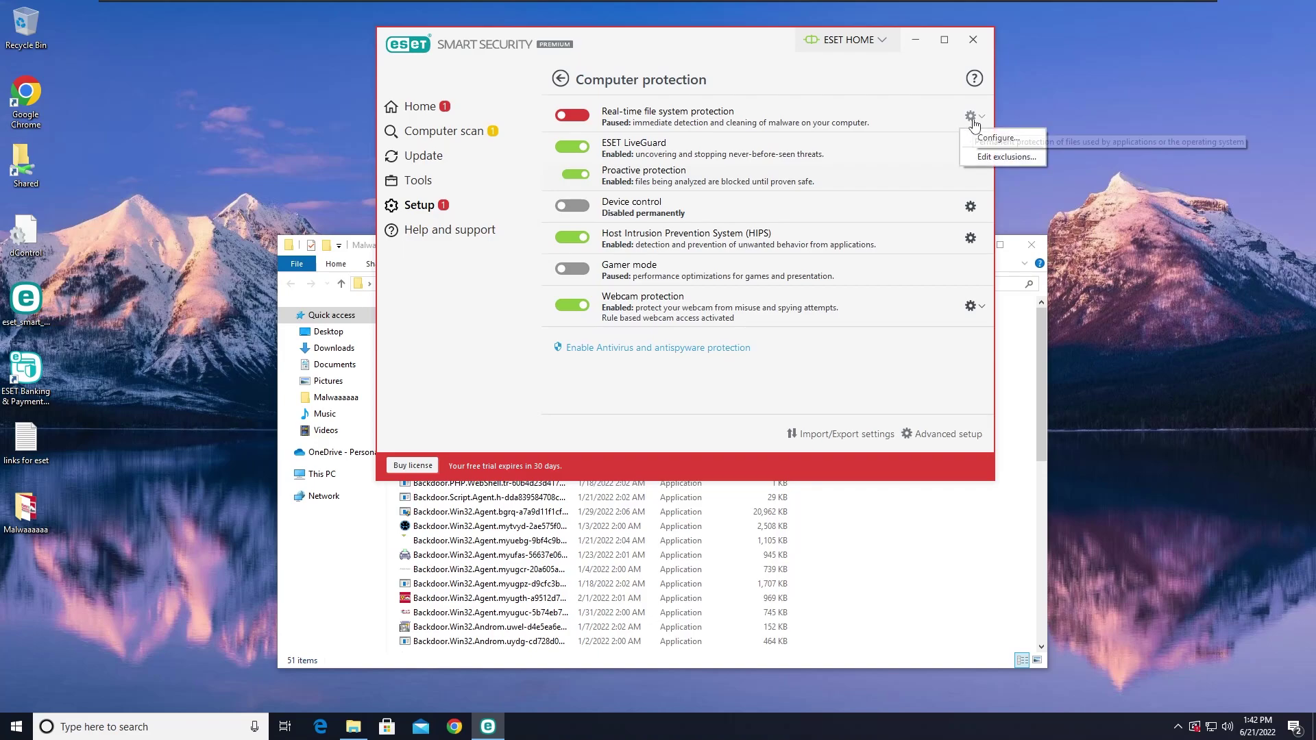
pyautogui.click(771, 407)
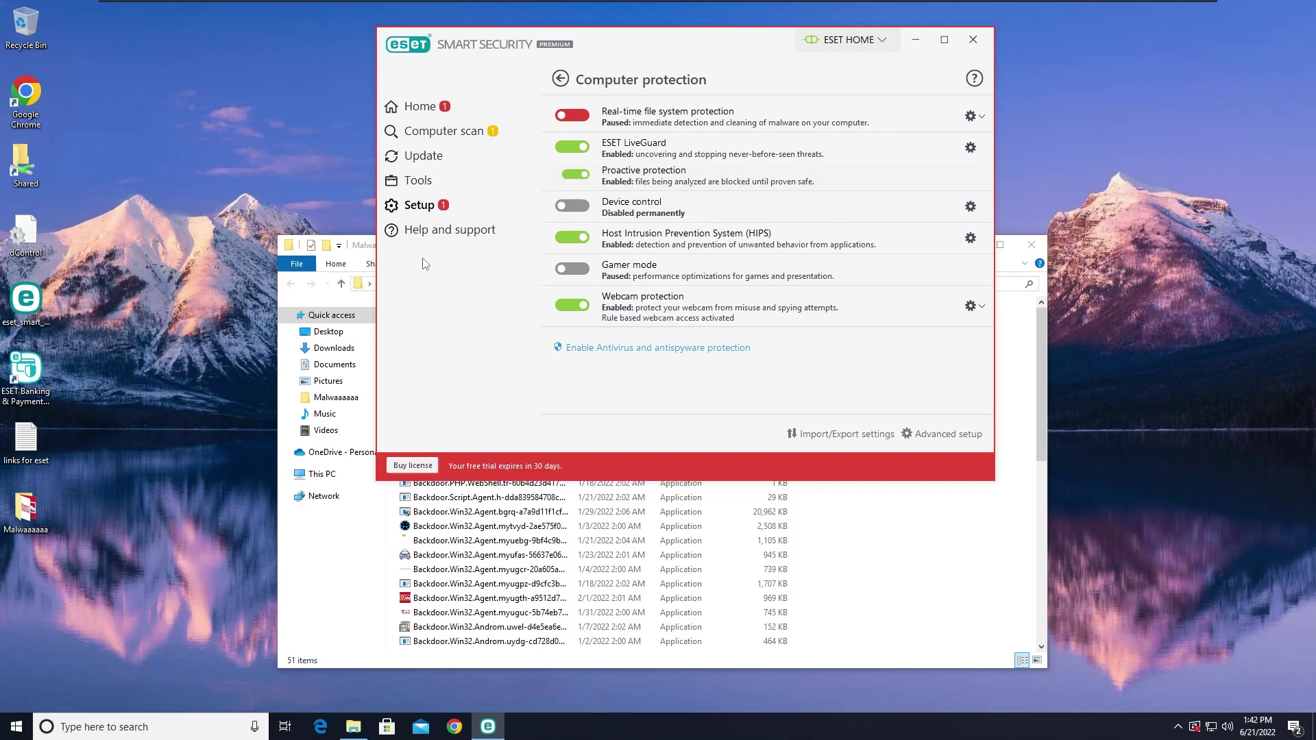
# Step: Arrange the ESET and Malwaaaaaa folder windows so both the protection status and the sample list can be seen
pyautogui.moveTo(720, 50); pyautogui.dragTo(956, 31)
pyautogui.click(614, 237)
pyautogui.moveTo(615, 237); pyautogui.dragTo(551, 277)
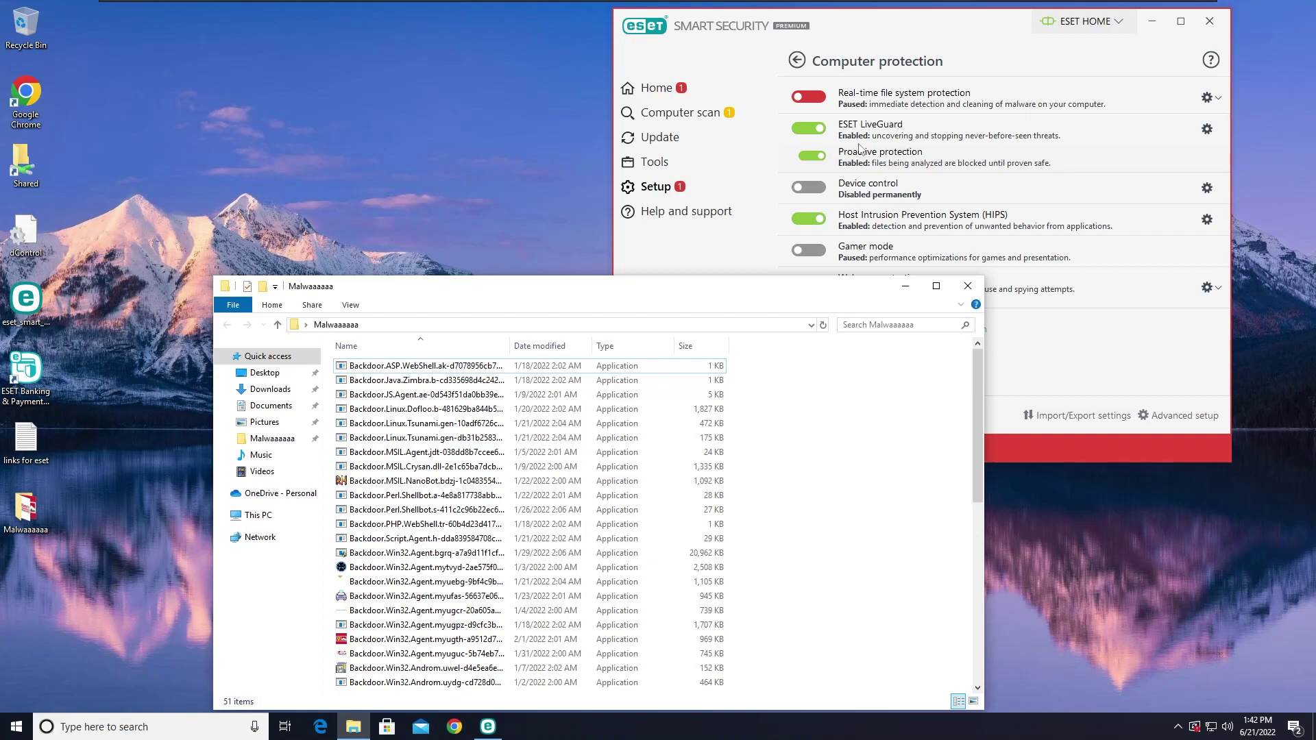
pyautogui.moveTo(444, 302); pyautogui.dragTo(281, 162)
# Step: Try to run the Backdoor.ASP.WebShell sample, dismiss the message and return to the Malwaaaaaa folder
pyautogui.doubleClick(301, 226)
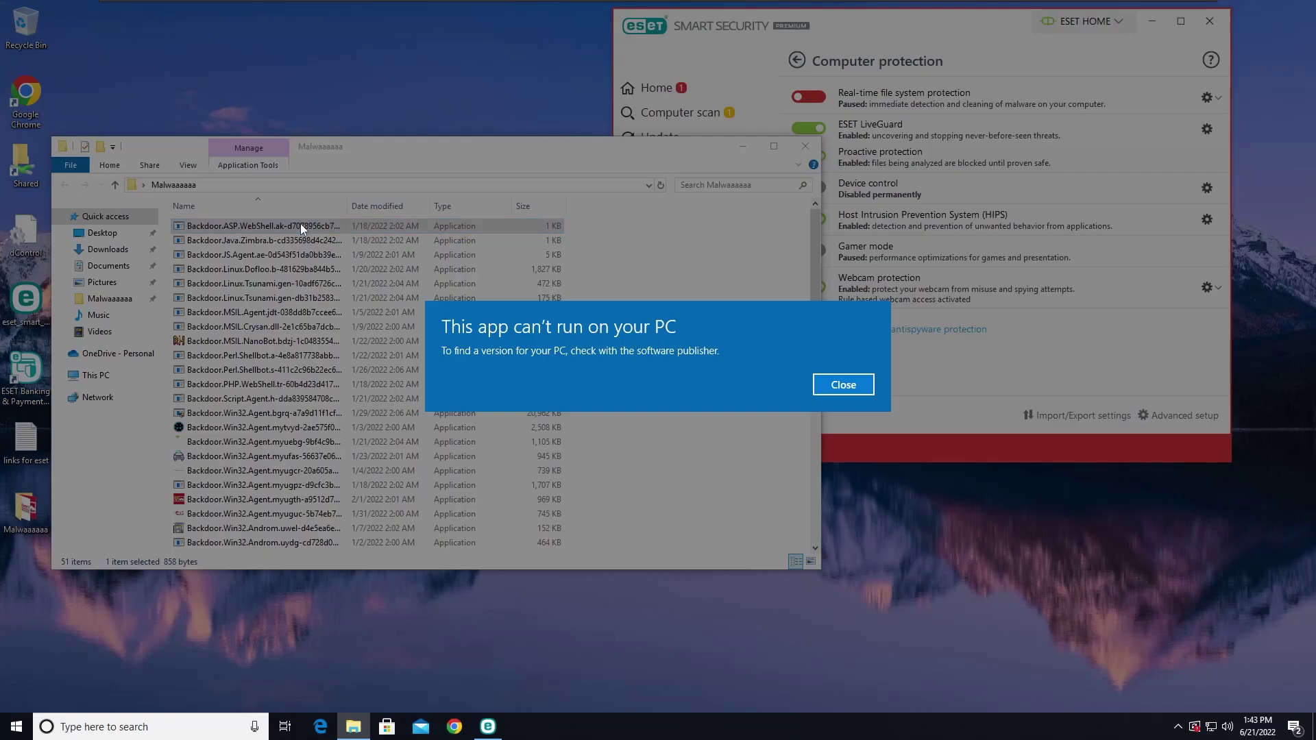
pyautogui.click(844, 385)
pyautogui.hotkey('alt', 'Up')
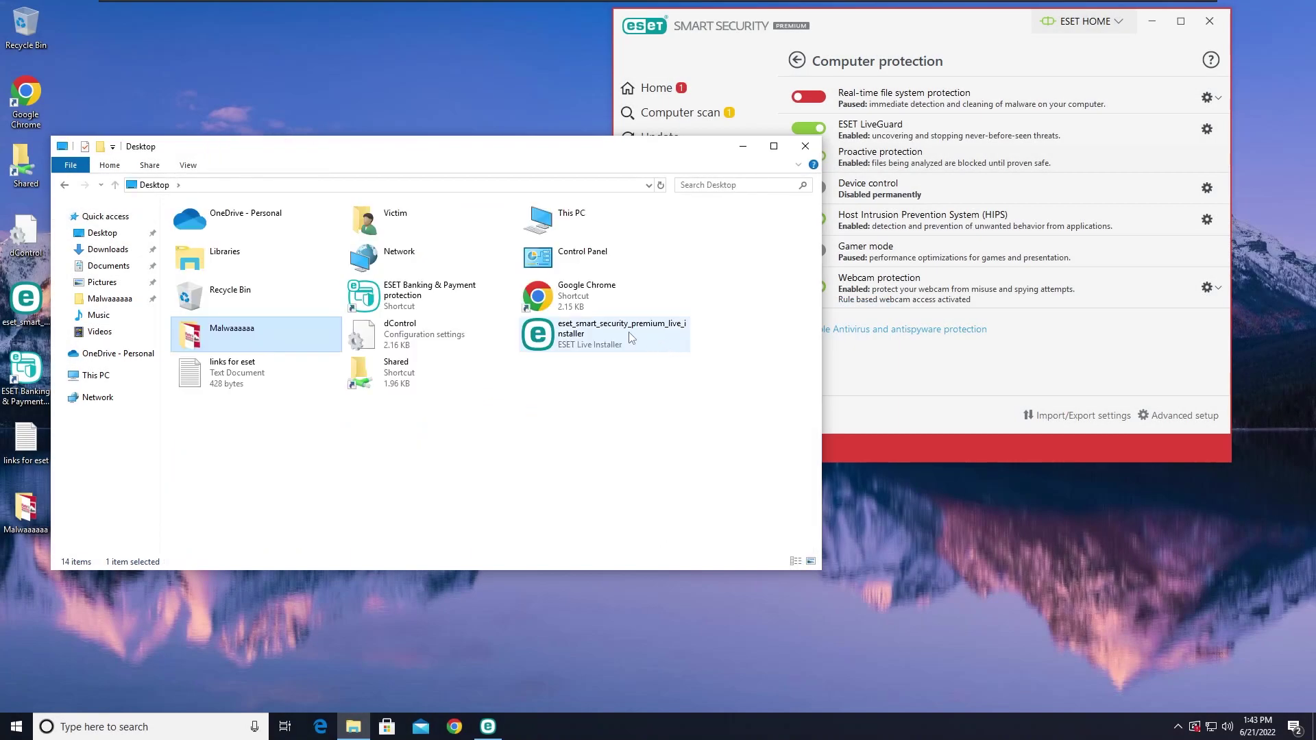
pyautogui.doubleClick(285, 353)
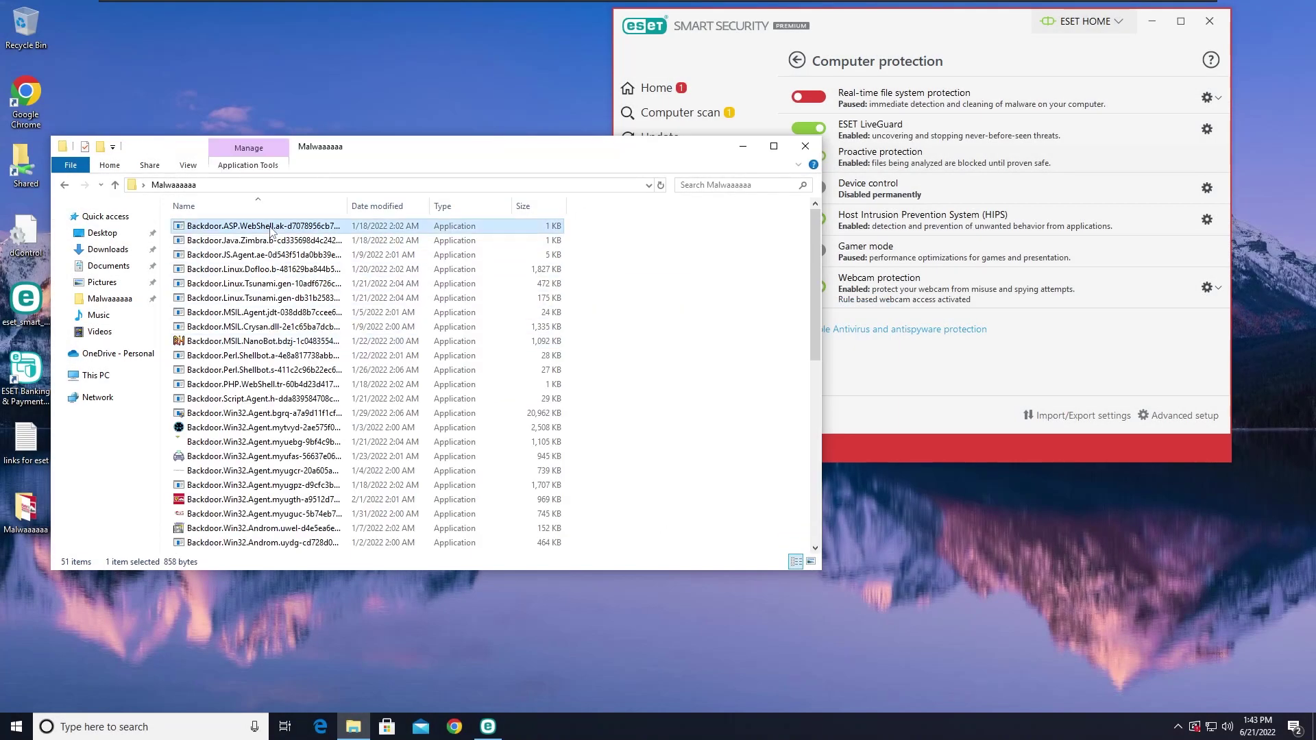
# Step: Delete the Backdoor.ASP.WebShell sample, then try running the Java.Zimbra, JS.Agent and Linux.Dofloo backdoors in turn, deleting each one
pyautogui.doubleClick(269, 229)
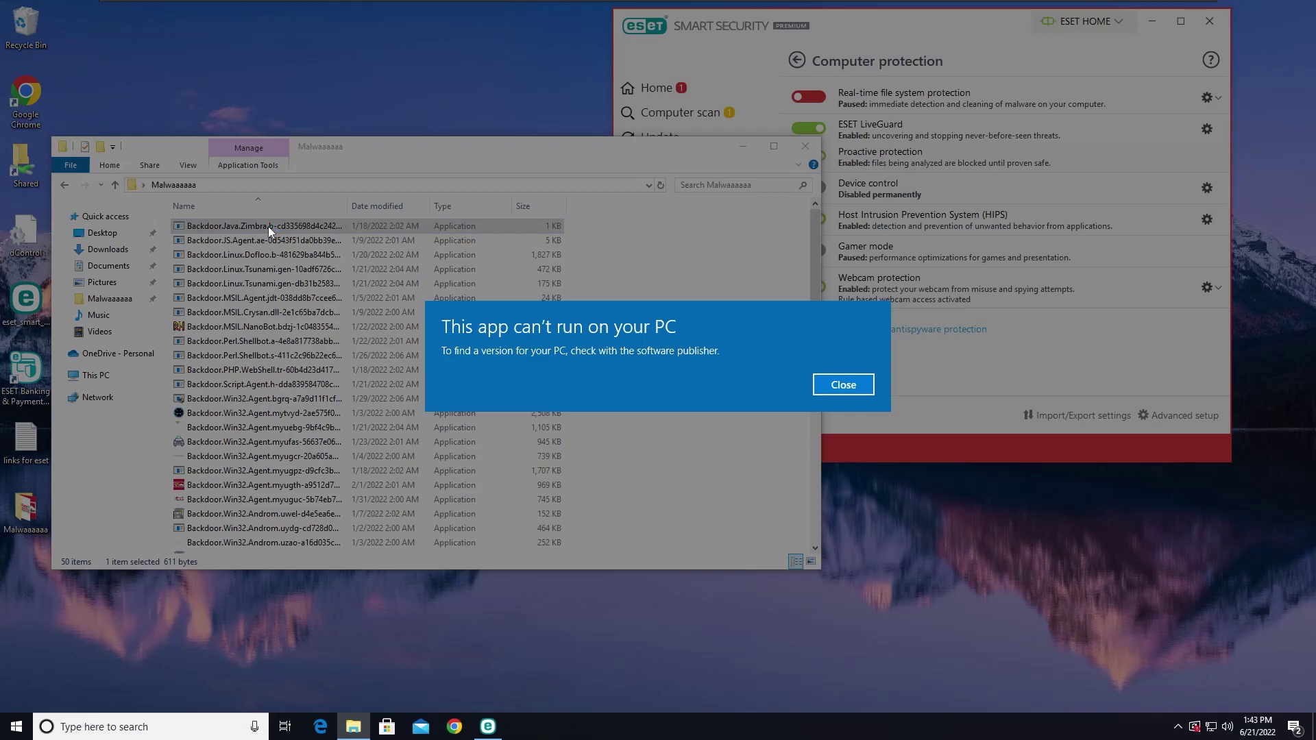
pyautogui.click(843, 385)
pyautogui.doubleClick(269, 228)
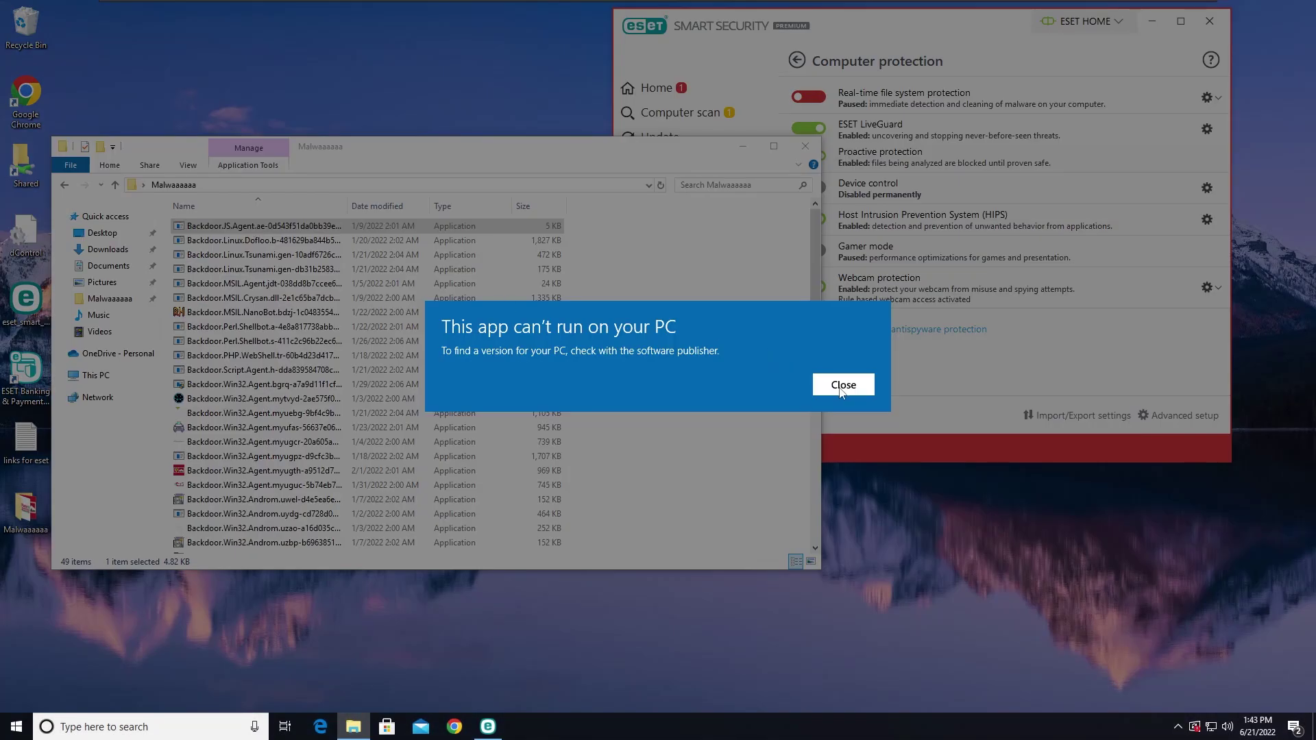
pyautogui.click(842, 385)
pyautogui.doubleClick(290, 230)
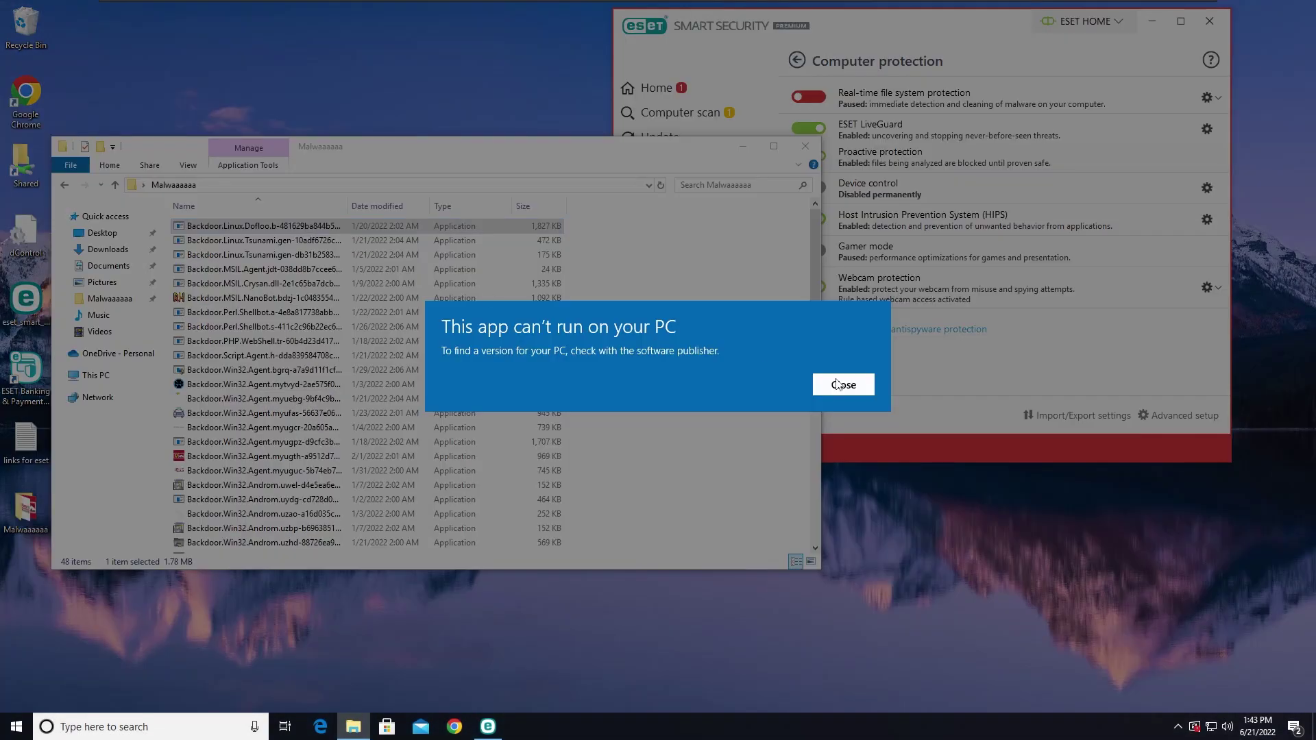
pyautogui.click(842, 385)
# Step: Try to run the two Backdoor.Linux.Tsunami samples one after the other, deleting each after its attempt
pyautogui.doubleClick(300, 230)
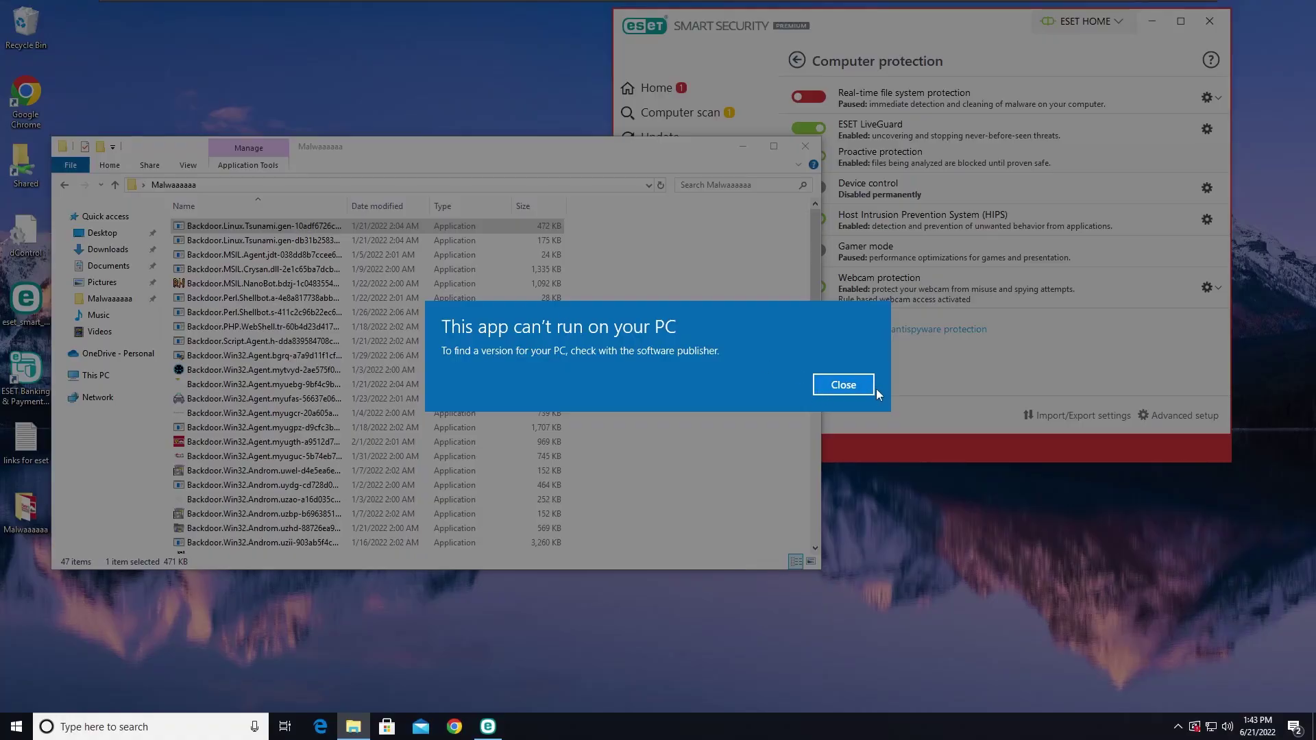
pyautogui.click(844, 385)
pyautogui.doubleClick(271, 229)
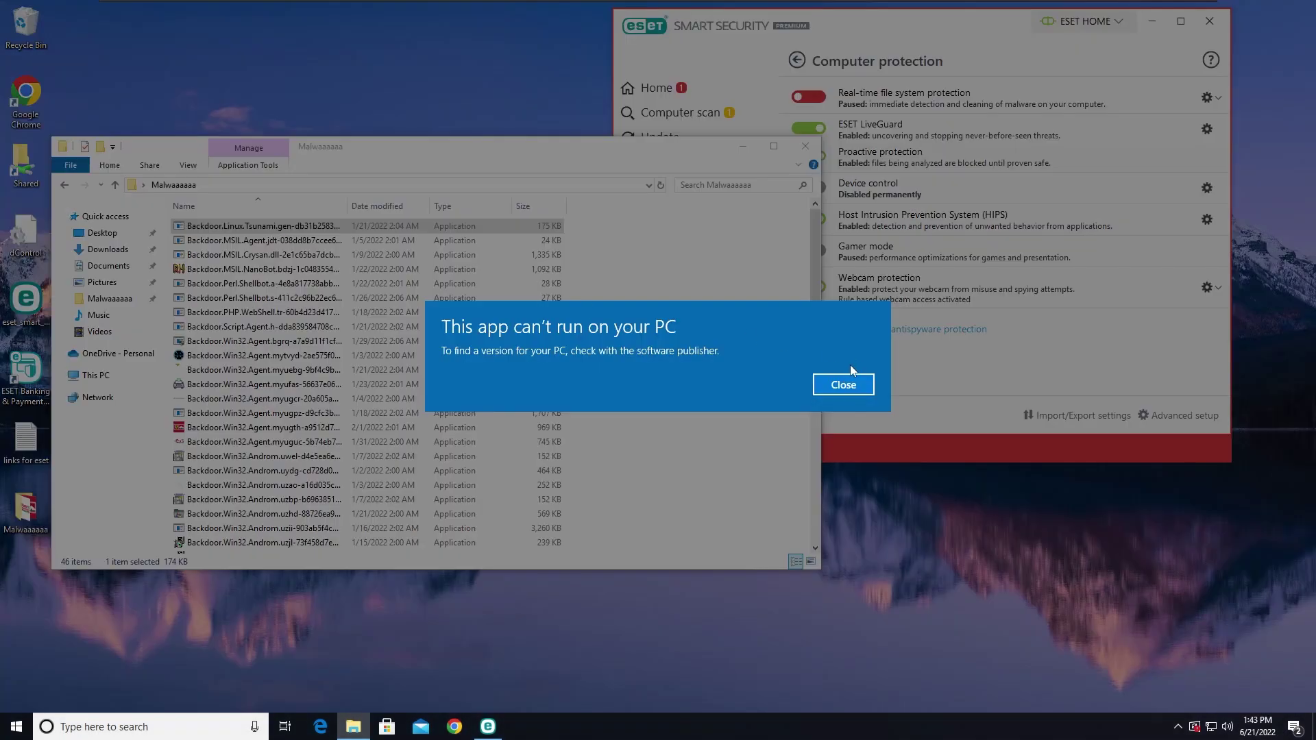
pyautogui.click(843, 384)
# Step: Run the Backdoor.MSIL.Agent sample, install the .NET Framework 3.5 feature it requires, and launch the sample again
pyautogui.doubleClick(333, 230)
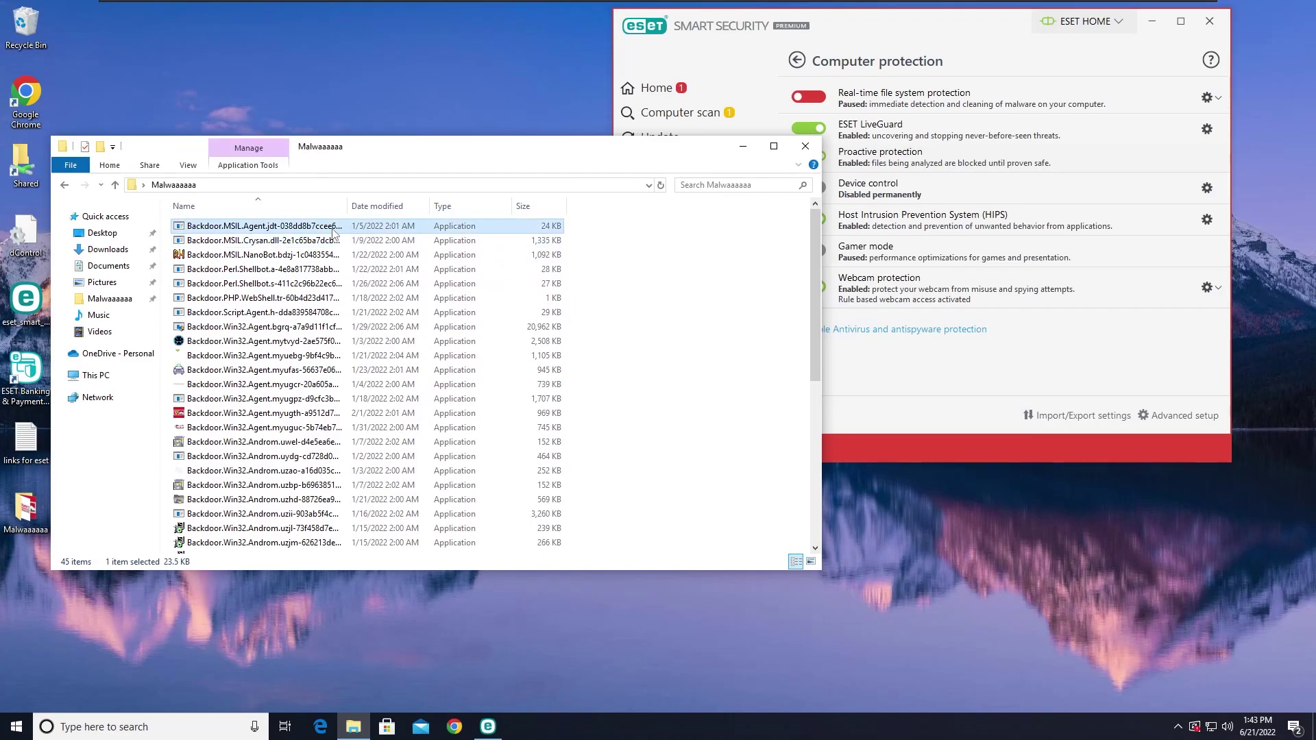
pyautogui.click(606, 372)
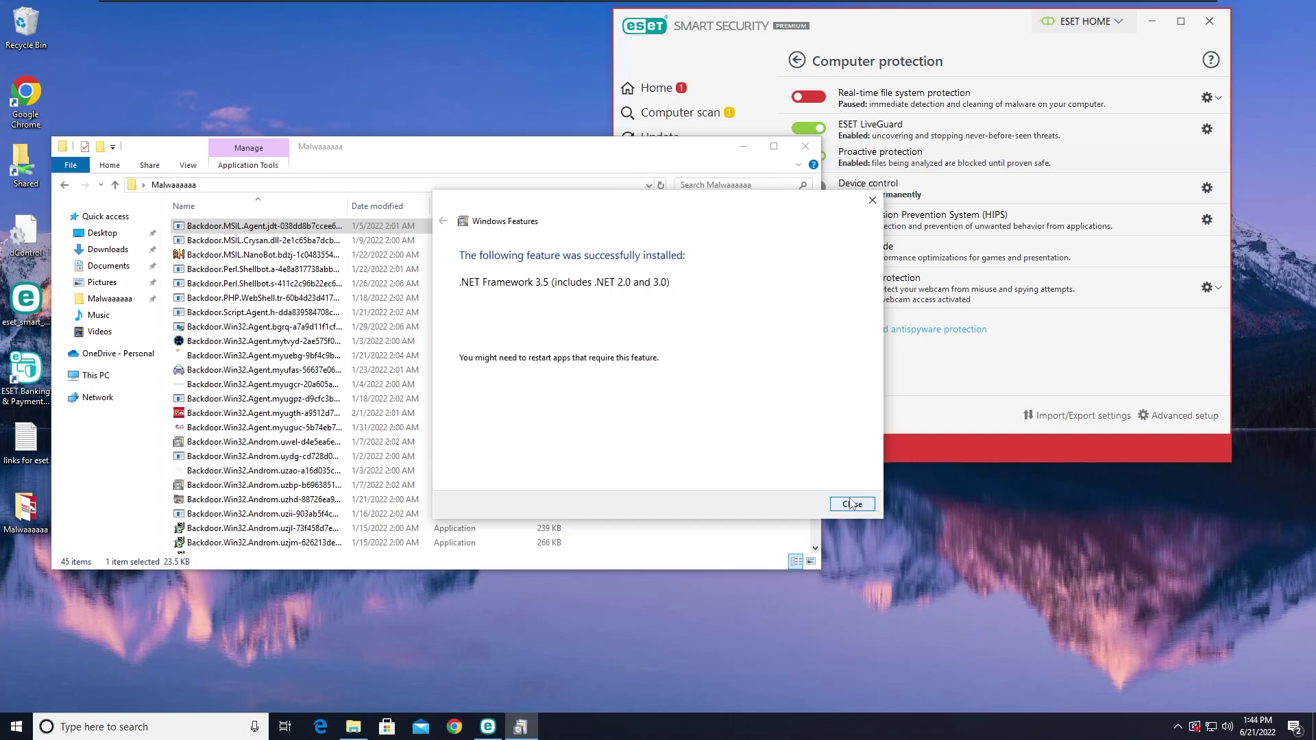
pyautogui.click(850, 504)
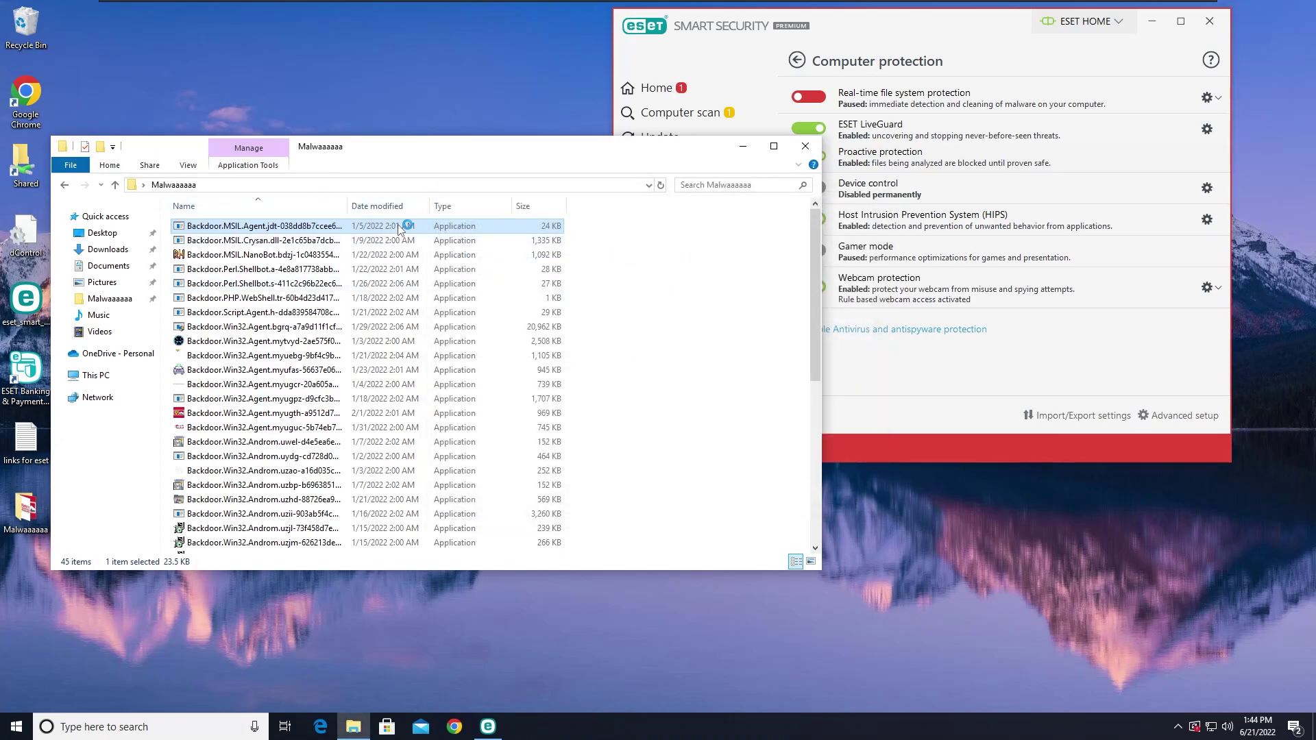
# Step: Examine the running processes in Task Manager for the Backdoor.MSIL.Agent sample and check the Windows notifications for ESET alerts
pyautogui.rightClick(532, 726)
pyautogui.click(580, 665)
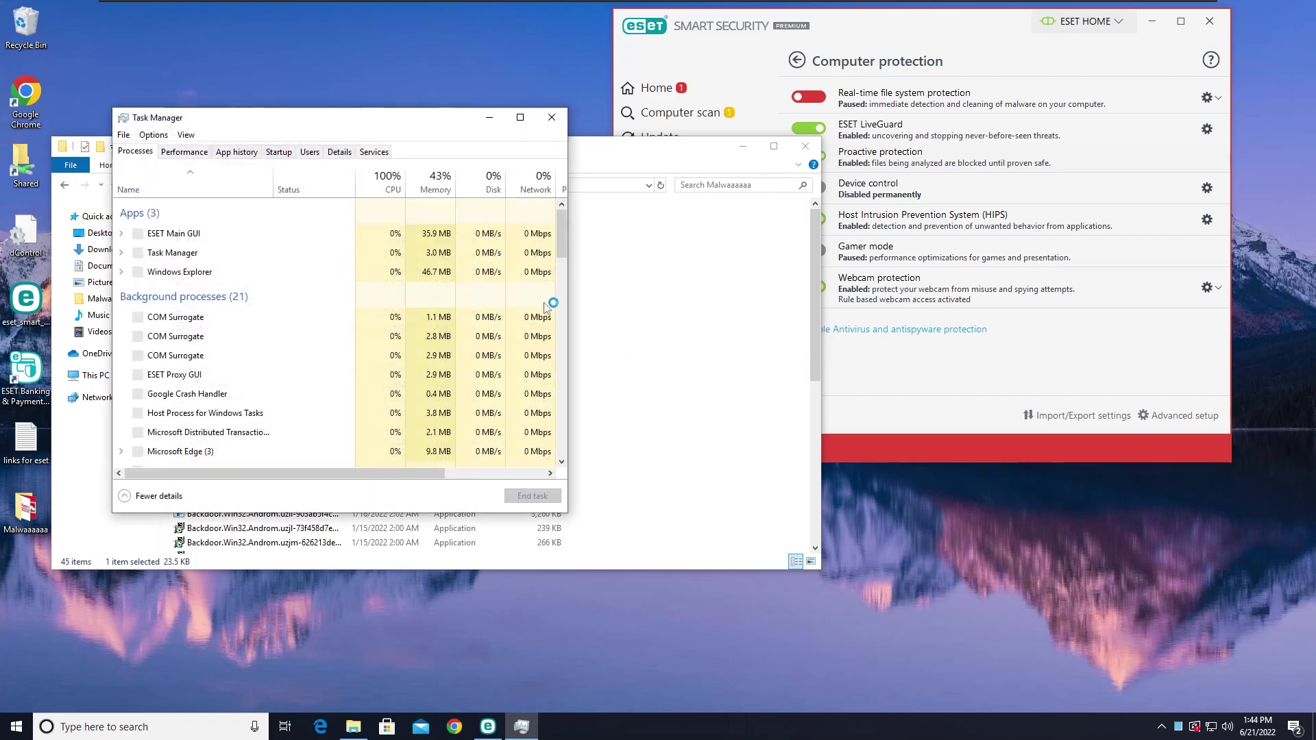
pyautogui.click(275, 336)
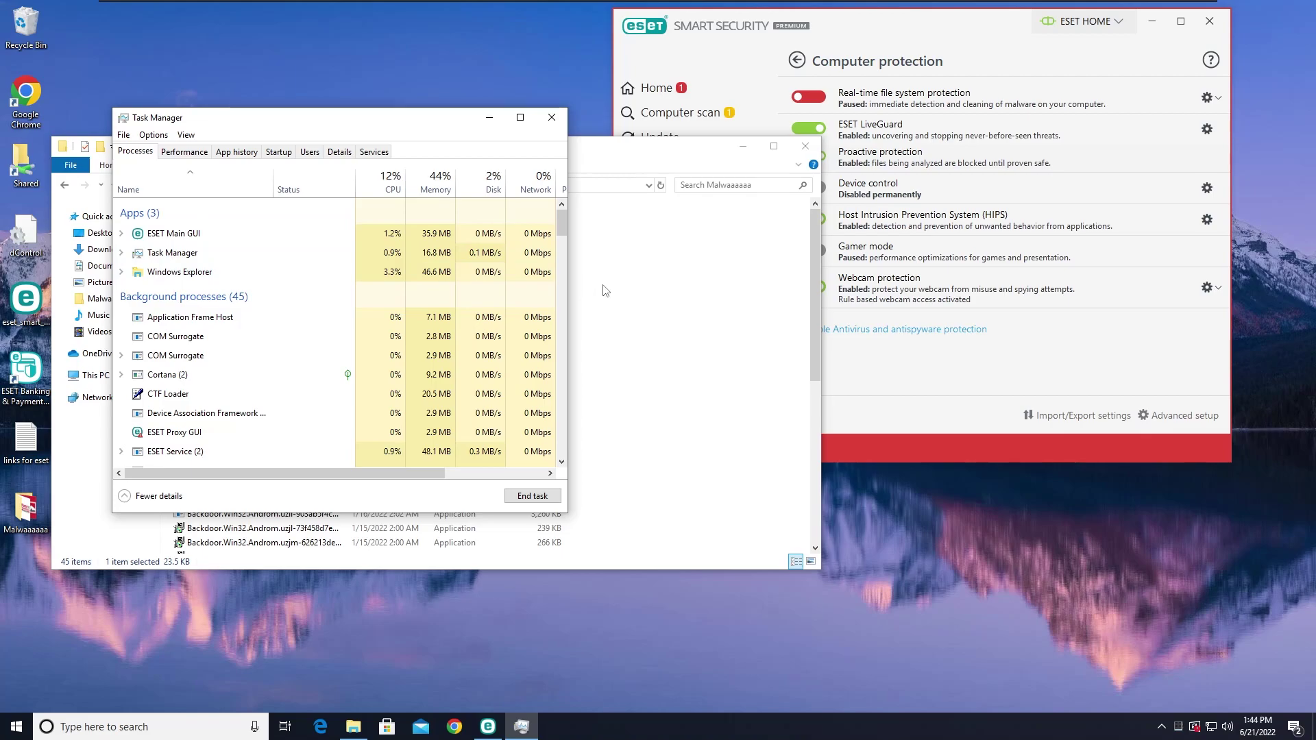
pyautogui.moveTo(561, 231); pyautogui.dragTo(495, 227)
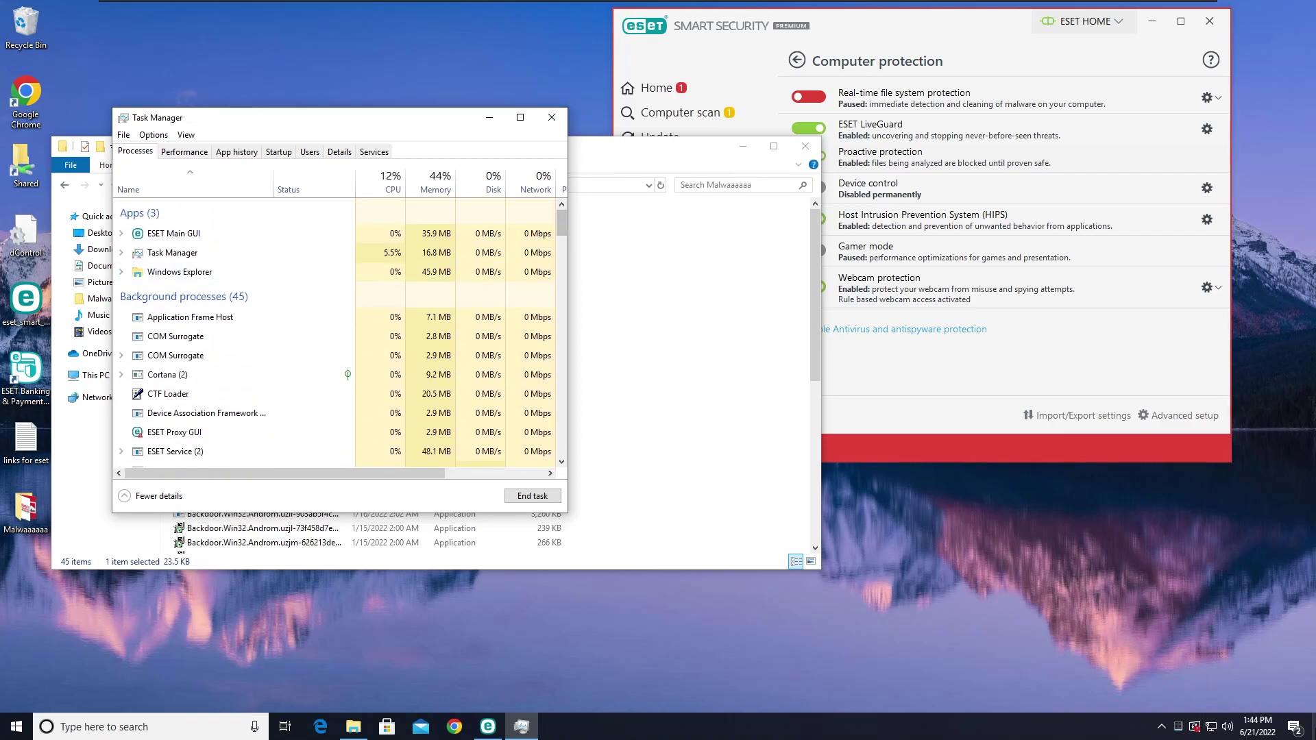
pyautogui.click(1294, 726)
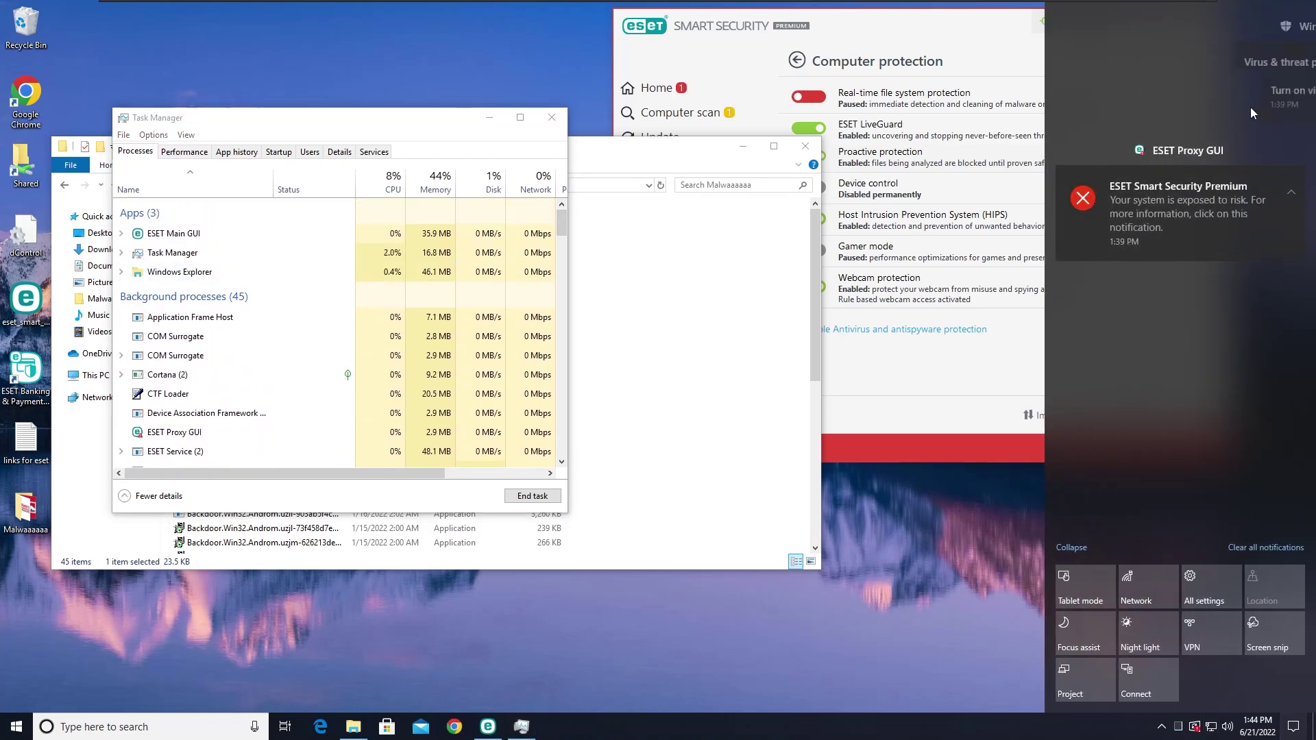
# Step: Delete the Backdoor.MSIL.Agent sample from the Malwaaaaaa folder and run the Backdoor.MSIL.Crysan.dll sample
pyautogui.click(685, 226)
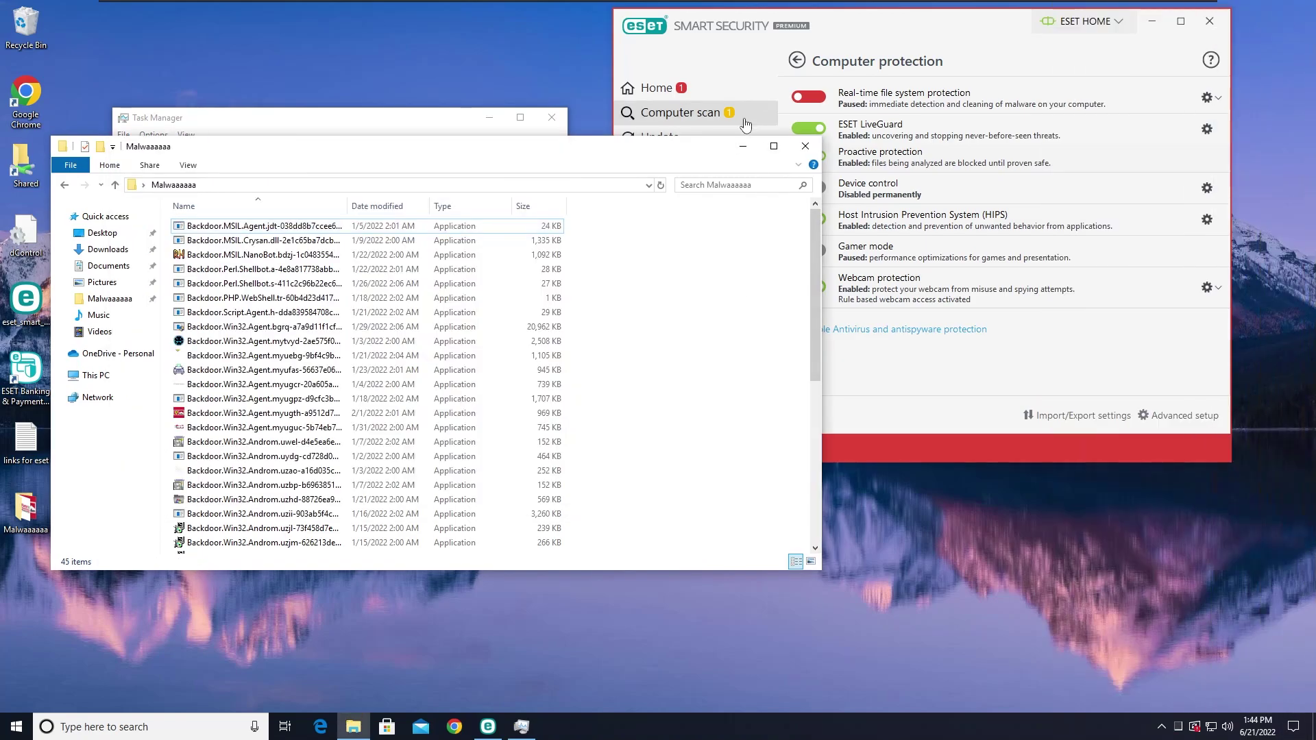
pyautogui.click(276, 231)
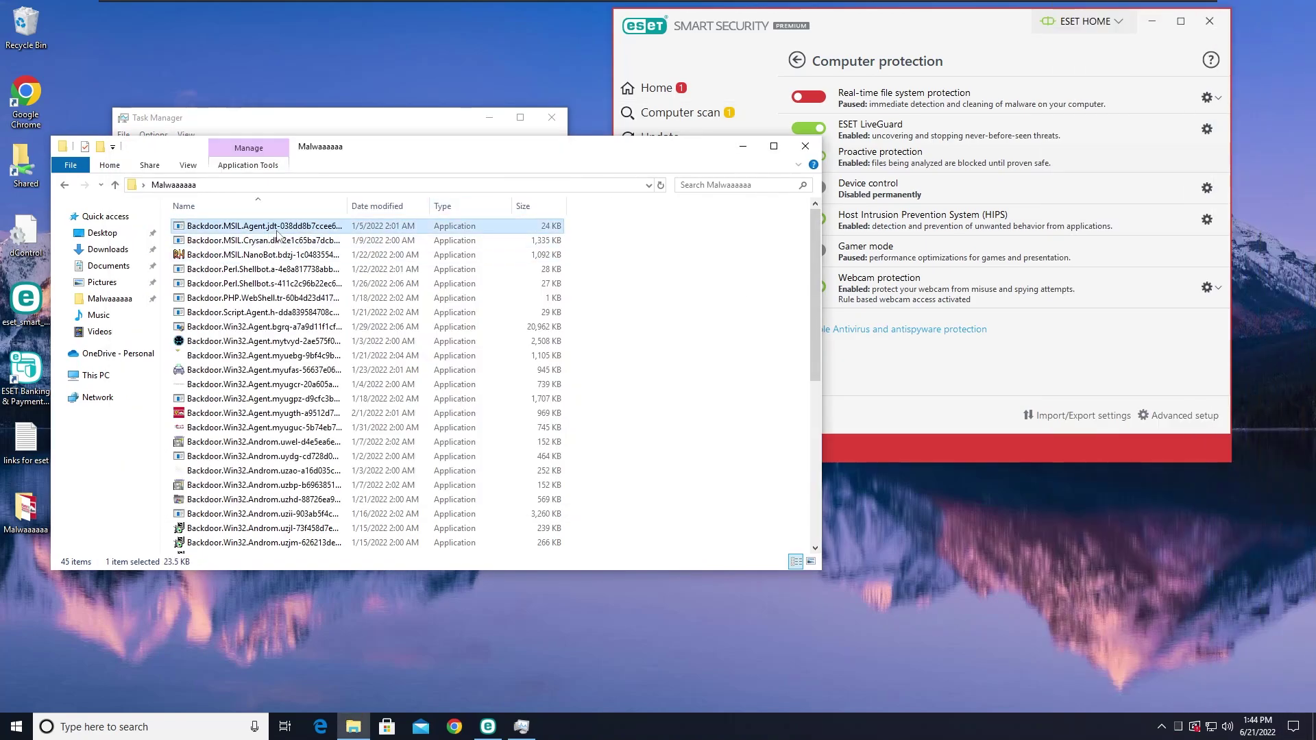
pyautogui.click(271, 233)
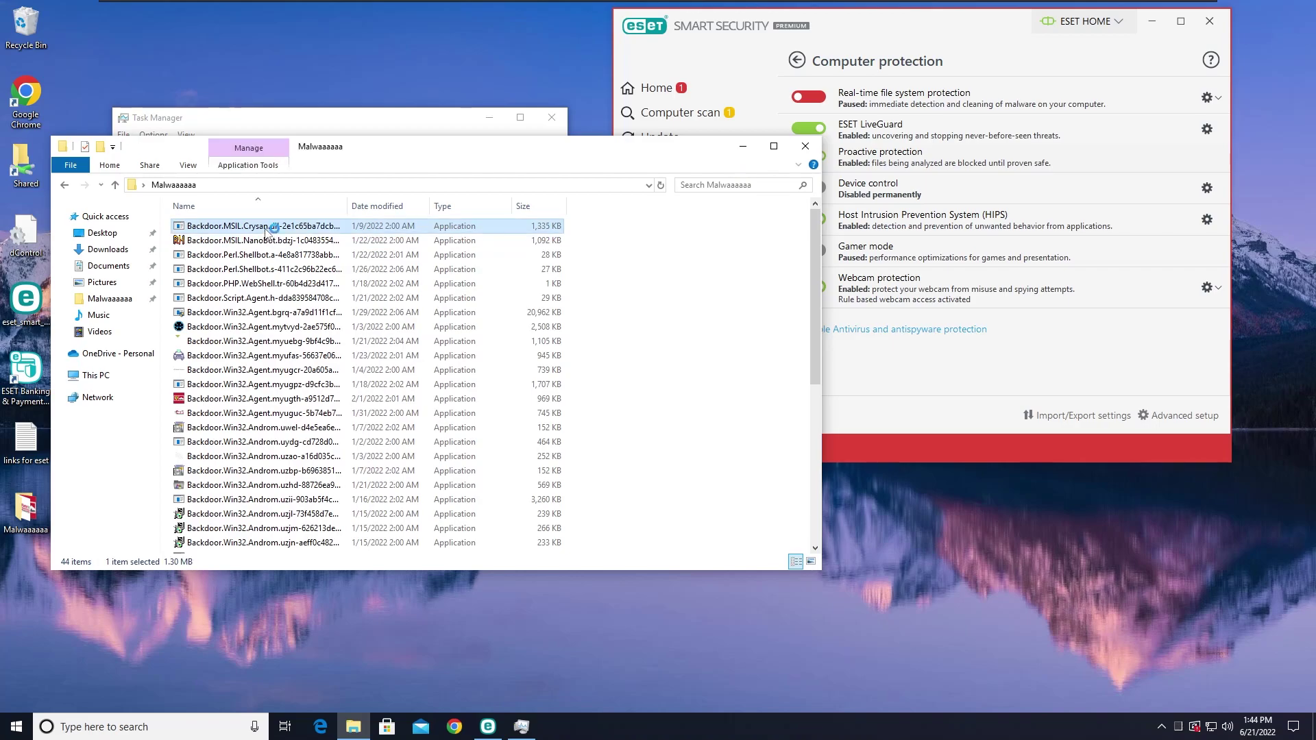
# Step: Sort Task Manager's processes by CPU usage and examine the Backdoor.MSIL.Crysan.dll process and the others running
pyautogui.click(521, 727)
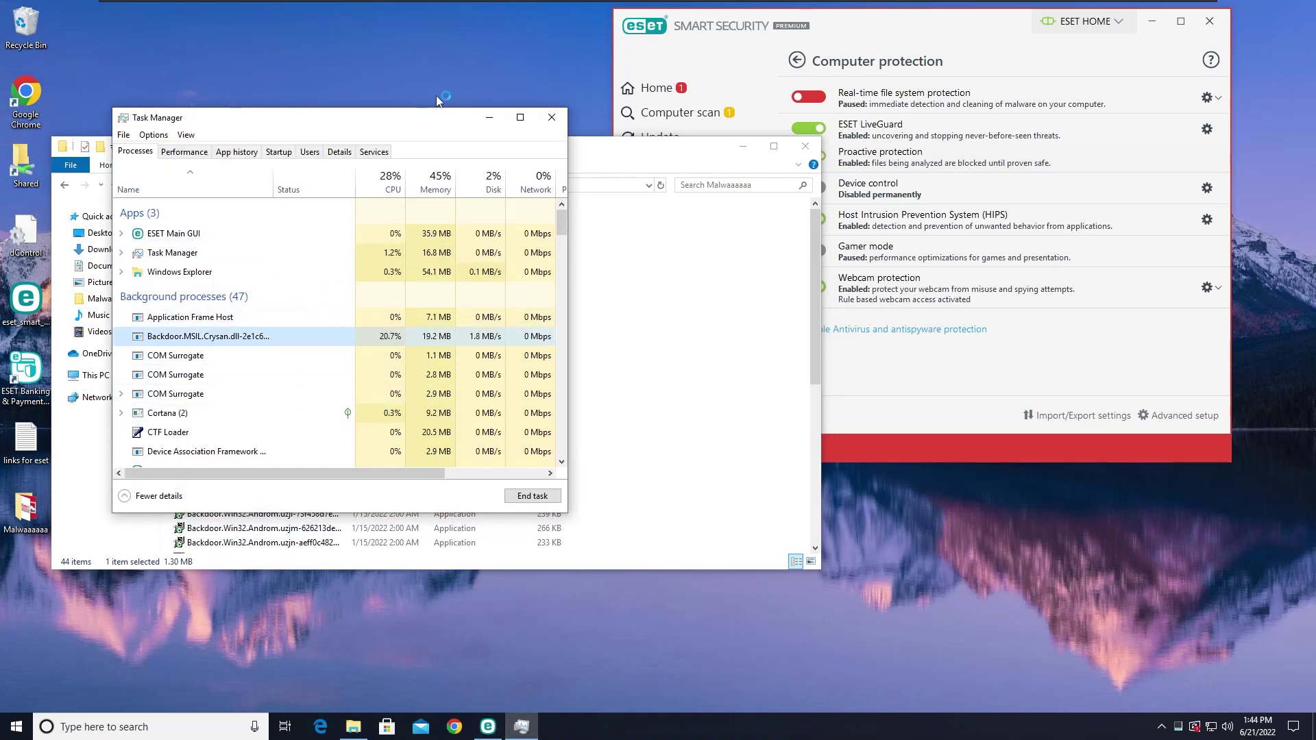
pyautogui.click(388, 183)
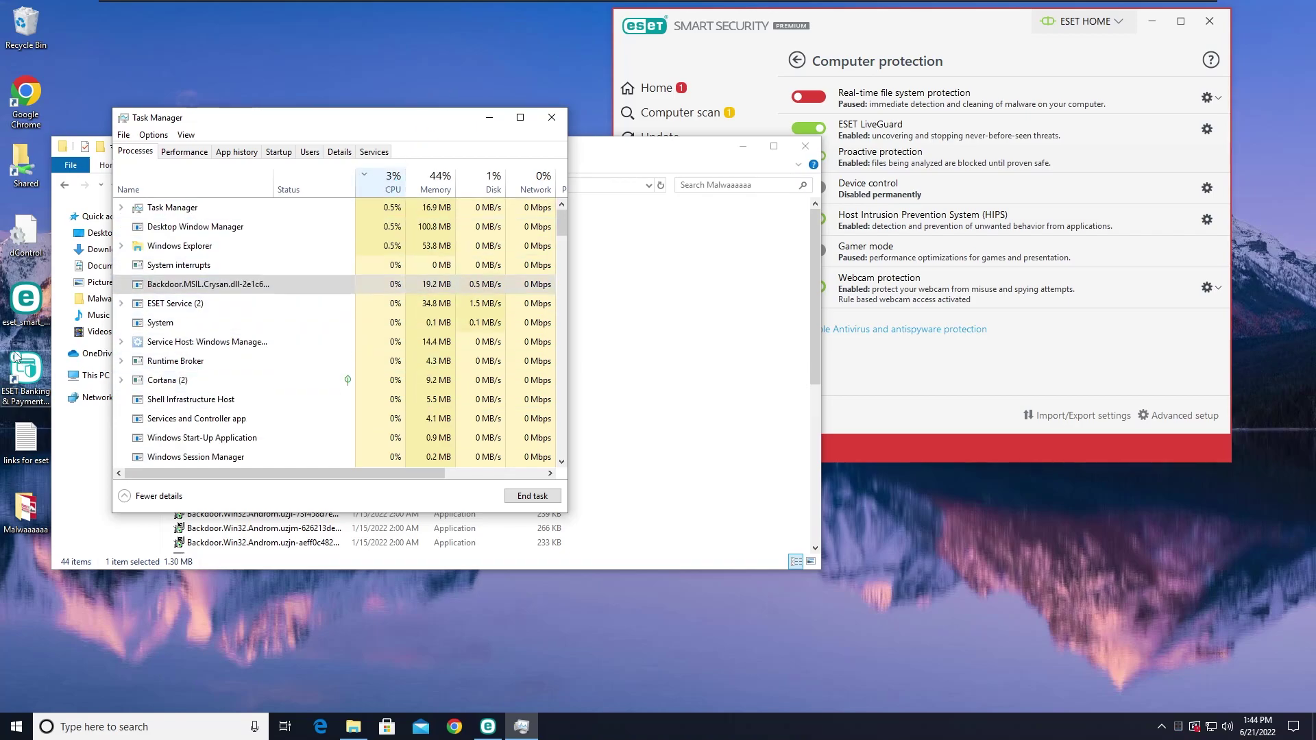
pyautogui.click(165, 366)
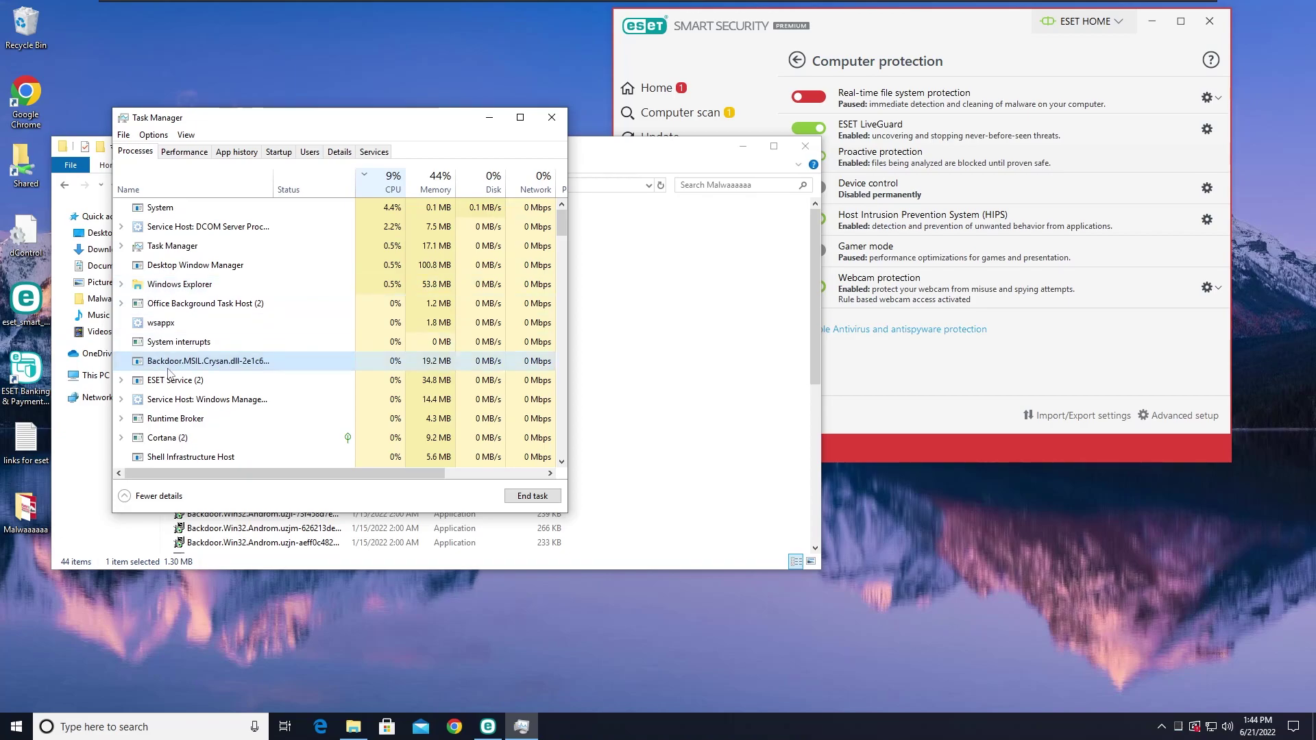
pyautogui.click(89, 368)
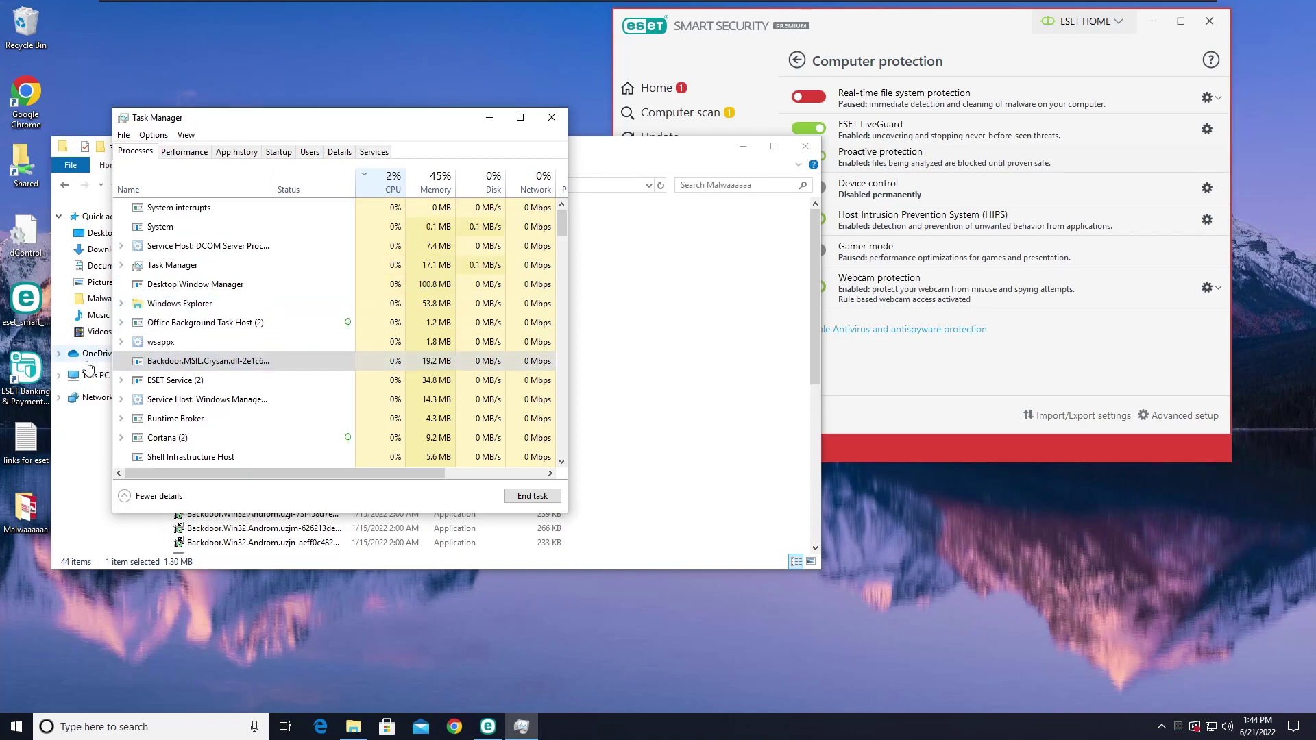
pyautogui.moveTo(562, 227); pyautogui.dragTo(561, 237)
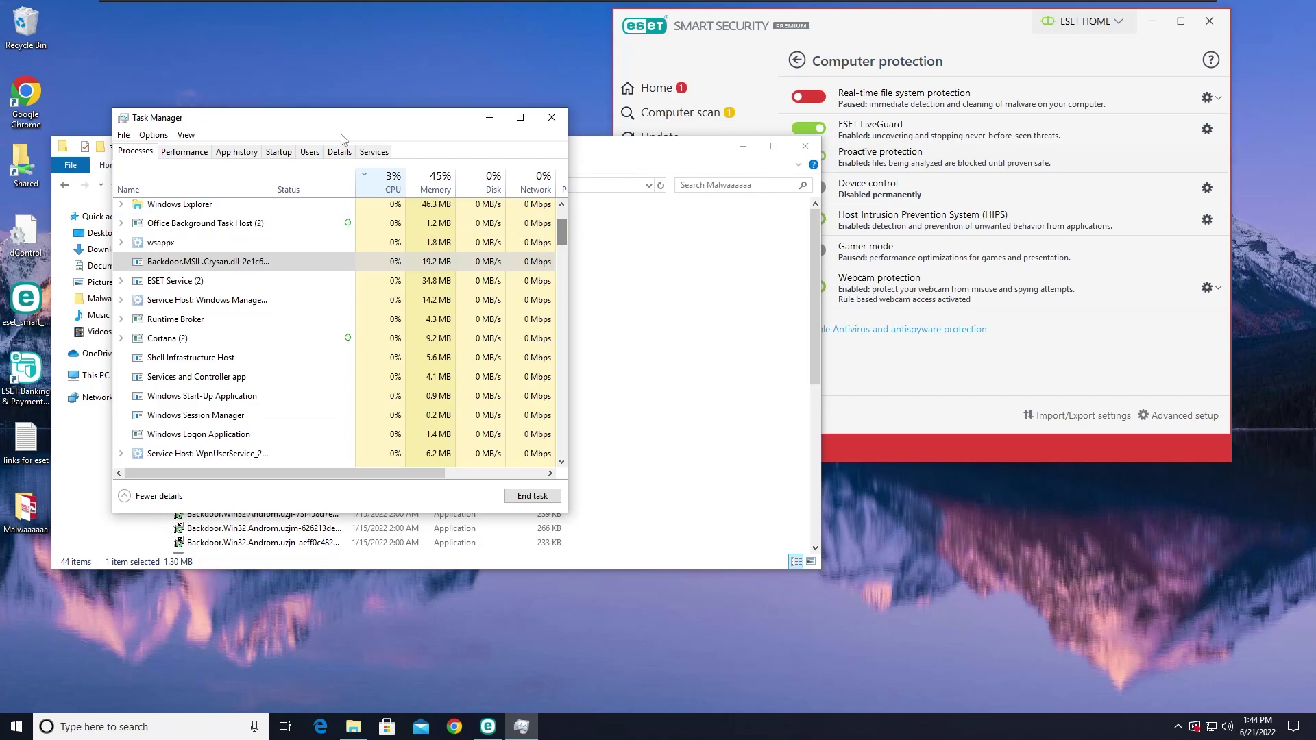
# Step: Run the Backdoor.MSIL.NanoBot sample, examine the running processes in Task Manager, and dismiss the ESET threat alert
pyautogui.moveTo(389, 128); pyautogui.dragTo(836, 179)
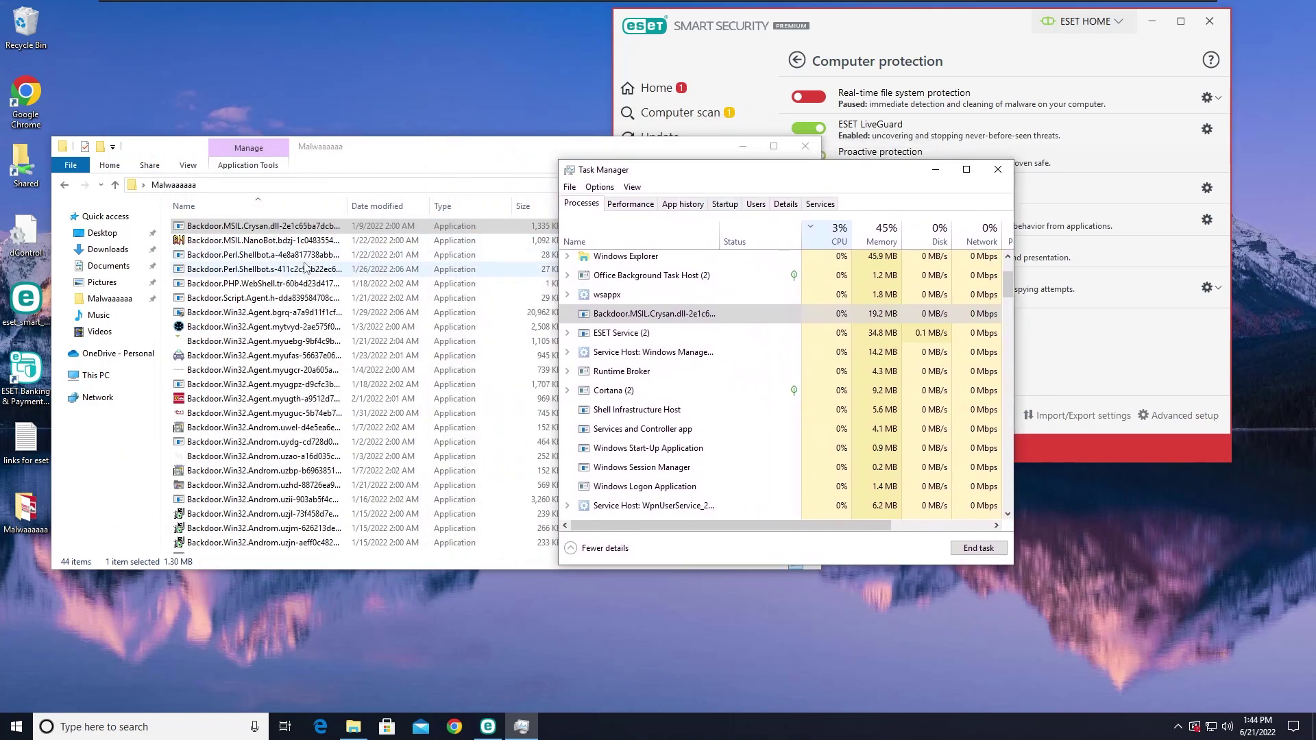
pyautogui.doubleClick(260, 240)
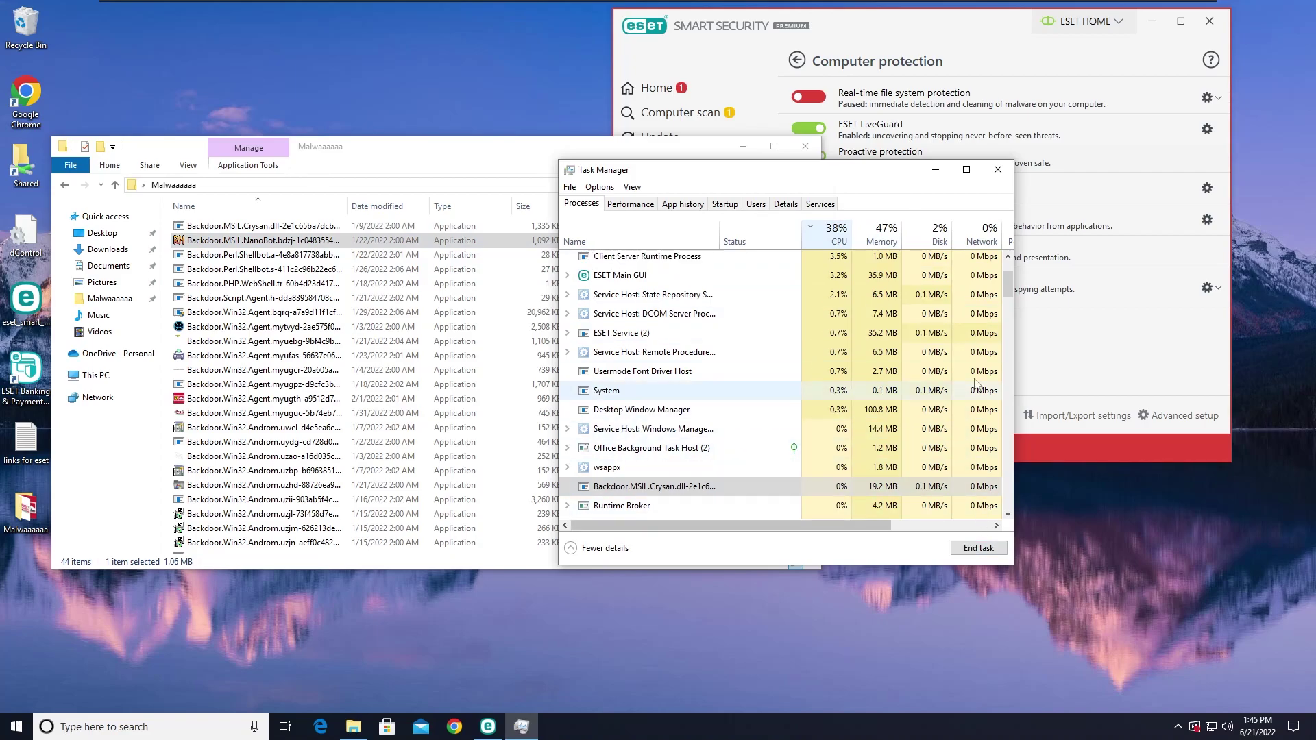
pyautogui.click(1007, 256)
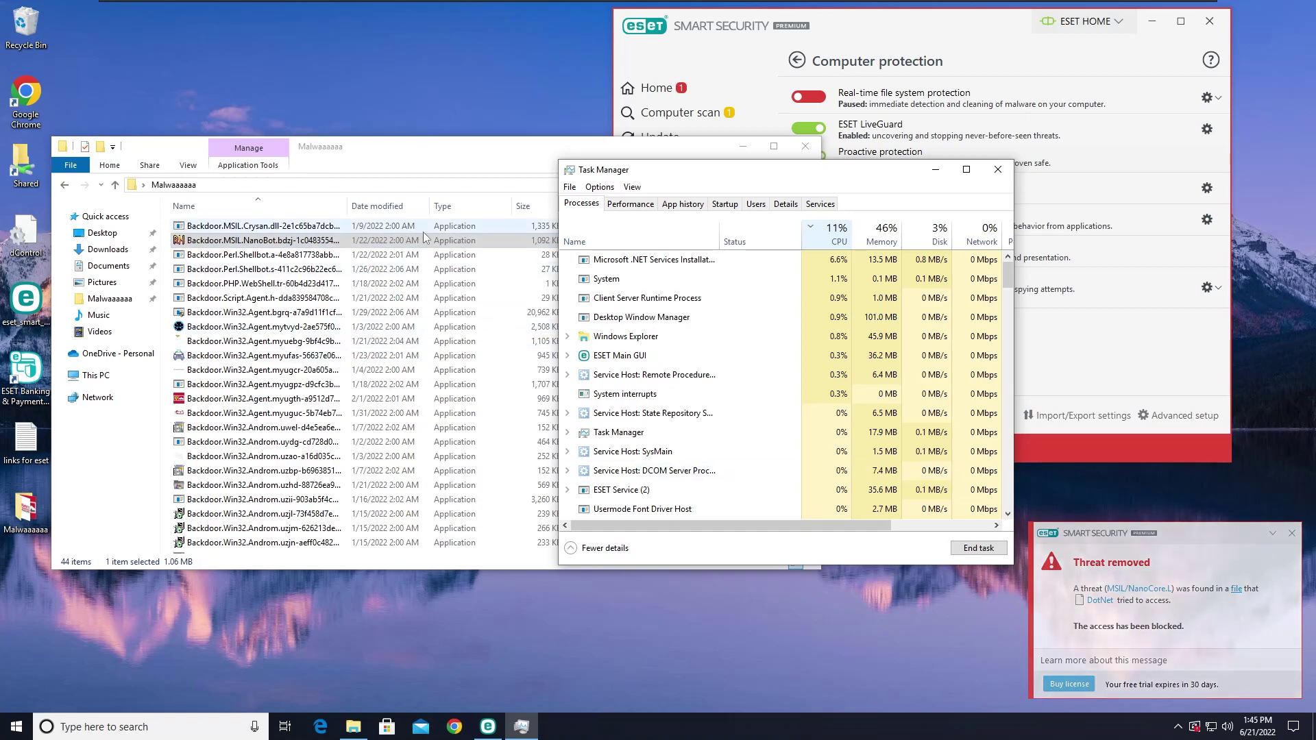
pyautogui.click(1291, 533)
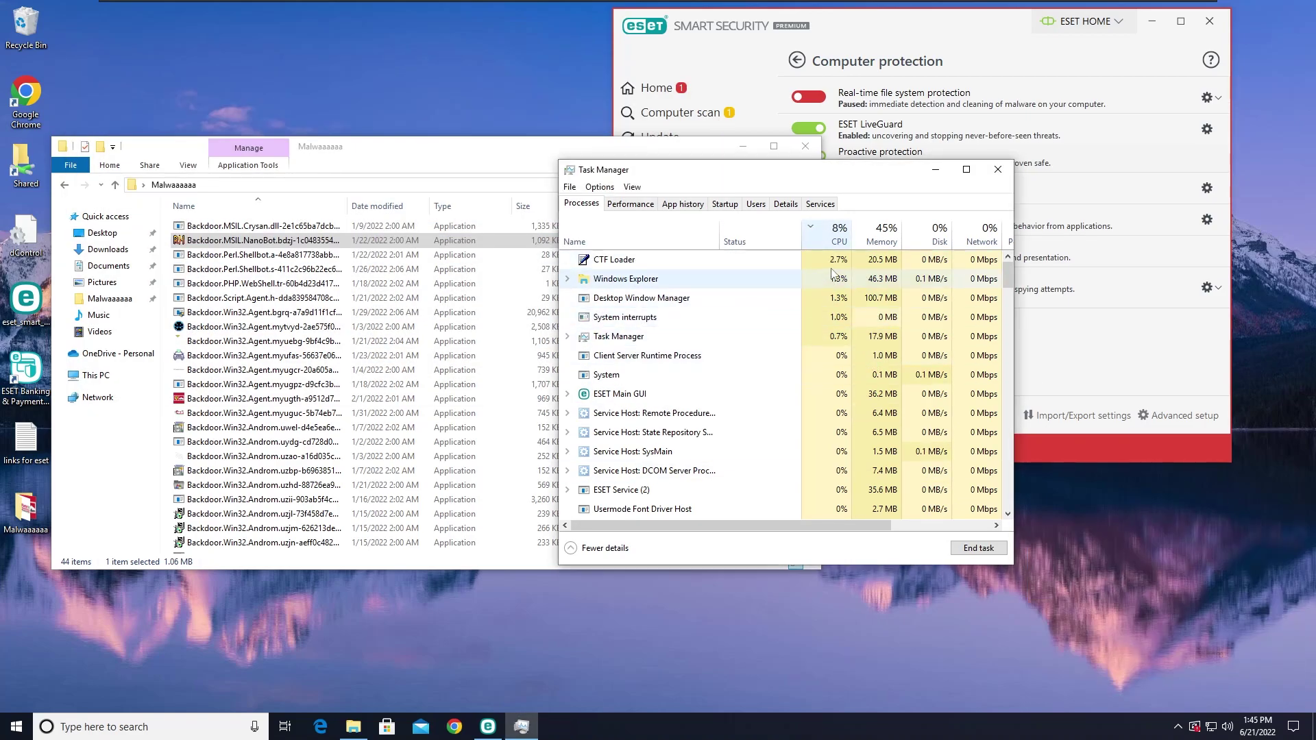
pyautogui.moveTo(1008, 277); pyautogui.dragTo(1008, 291)
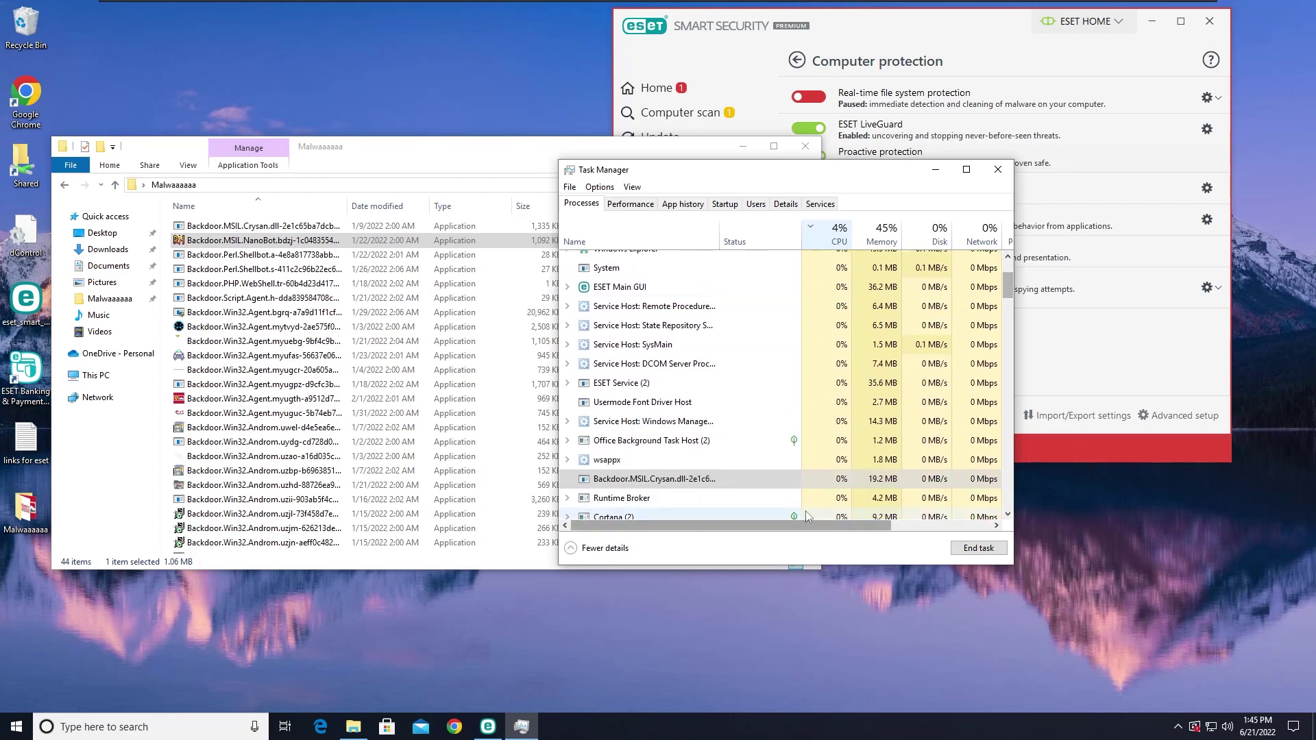
# Step: Refresh the Malwaaaaaa folder and delete the Backdoor.MSIL.NanoBot sample from it
pyautogui.click(348, 241)
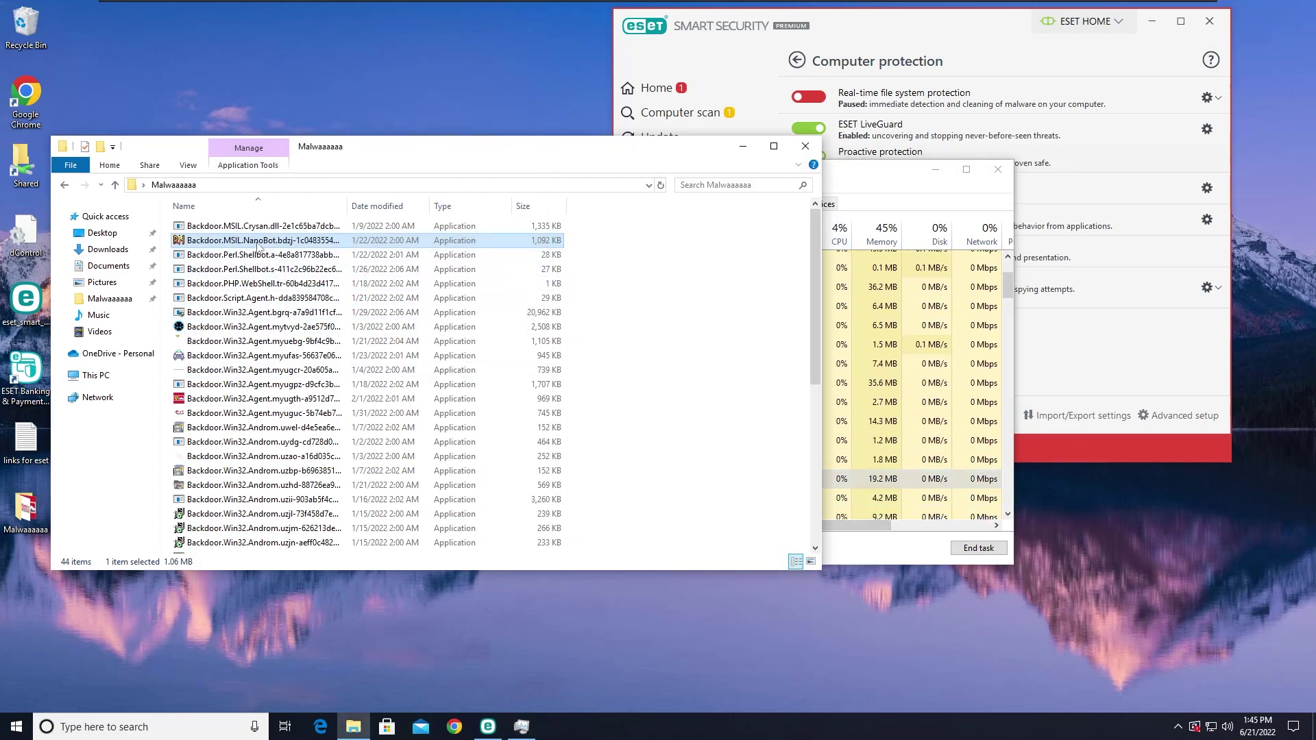
pyautogui.rightClick(624, 306)
pyautogui.click(661, 361)
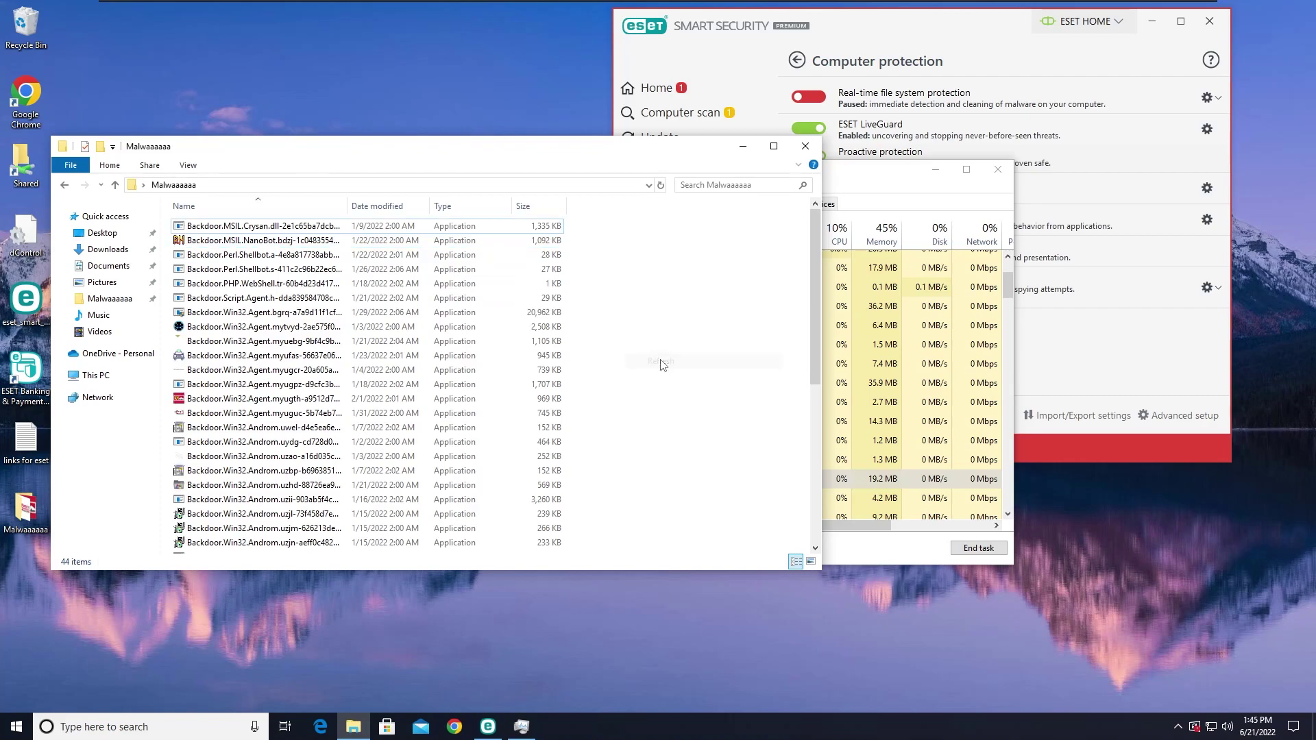
pyautogui.click(344, 242)
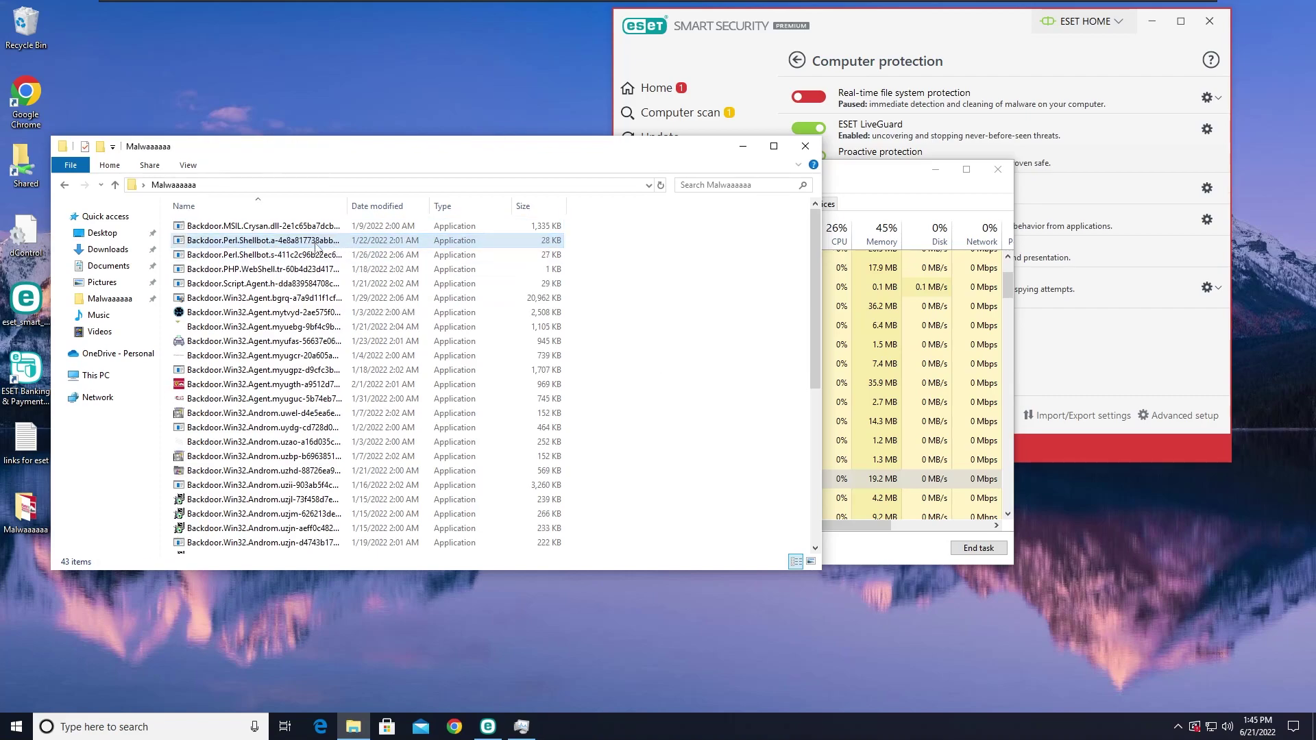
# Step: Try to run the Backdoor.Perl.Shellbot.a and Backdoor.Perl.Shellbot.s samples, deleting each one after its launch attempt
pyautogui.doubleClick(304, 242)
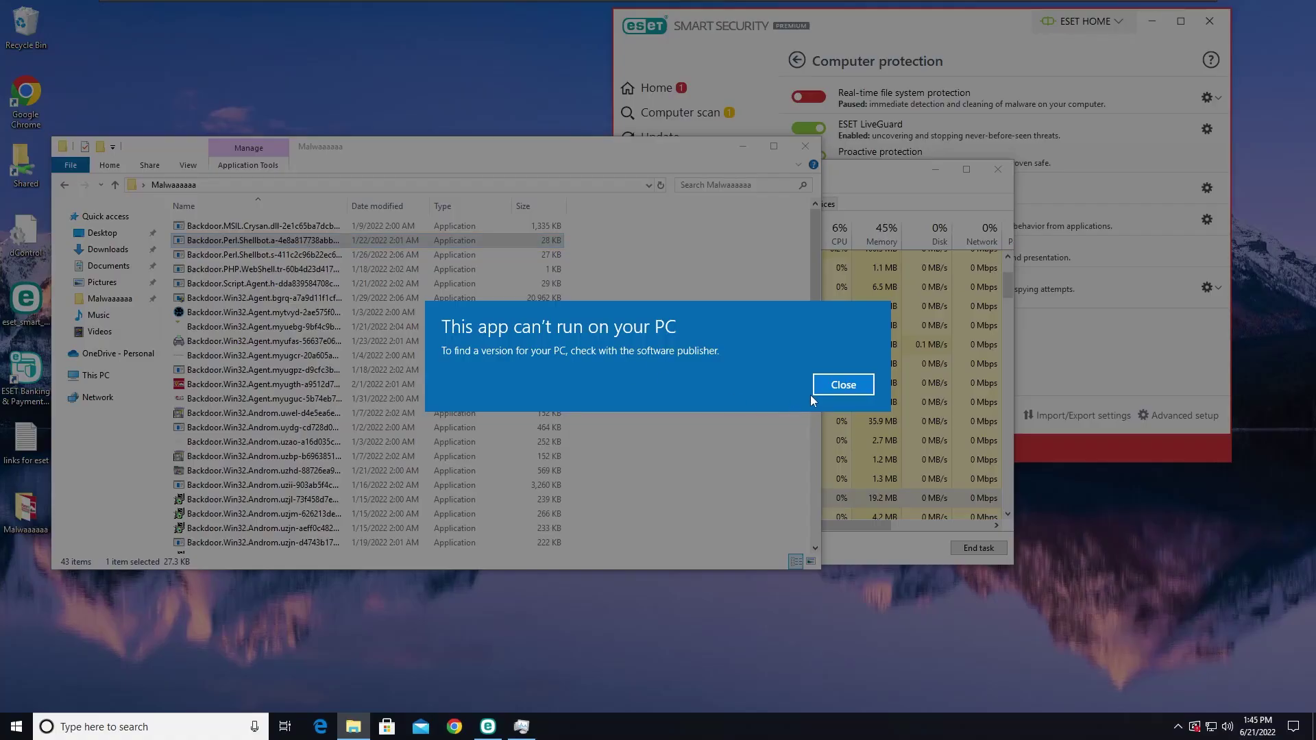
pyautogui.click(831, 386)
pyautogui.doubleClick(302, 241)
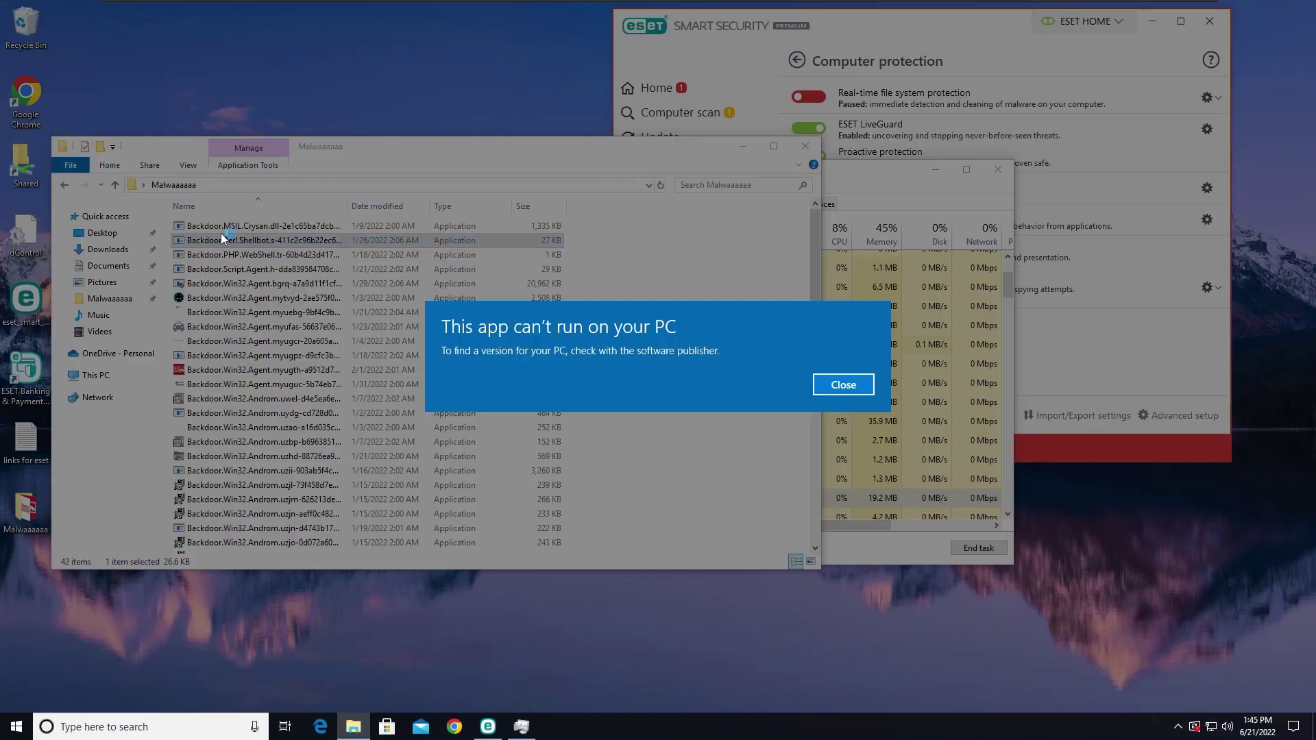
pyautogui.click(843, 388)
# Step: Try to run the Backdoor.PHP.WebShell, Backdoor.Script.Agent.h and Backdoor.Win32.Agent.bgrq samples, deleting each one after its launch attempt
pyautogui.doubleClick(263, 240)
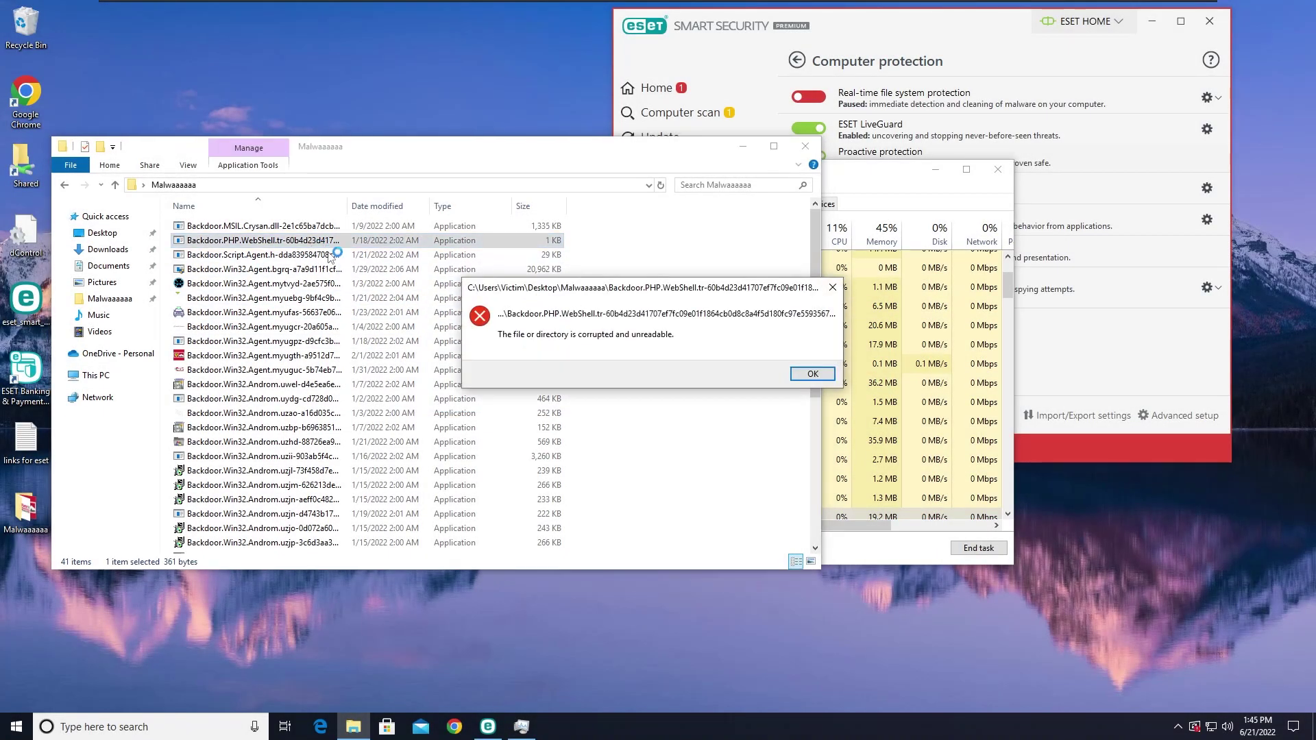
pyautogui.press('Return')
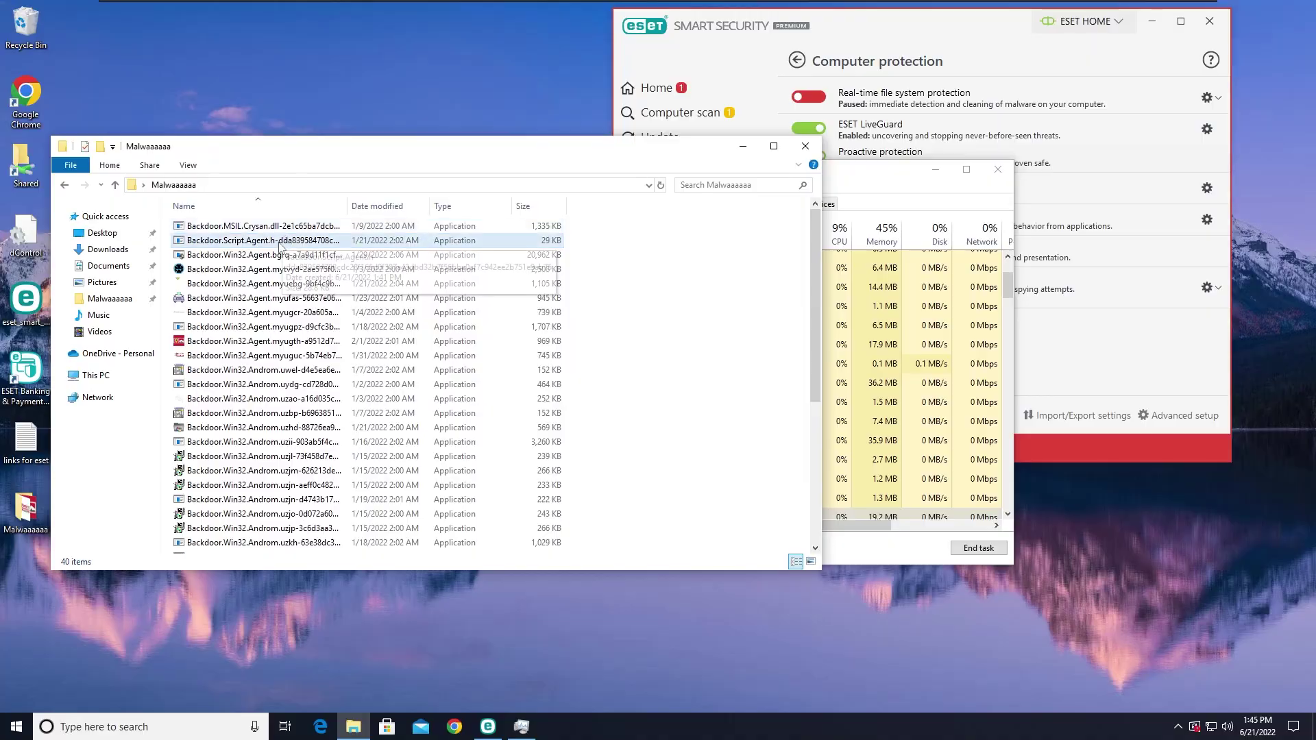
pyautogui.doubleClick(278, 241)
pyautogui.click(858, 391)
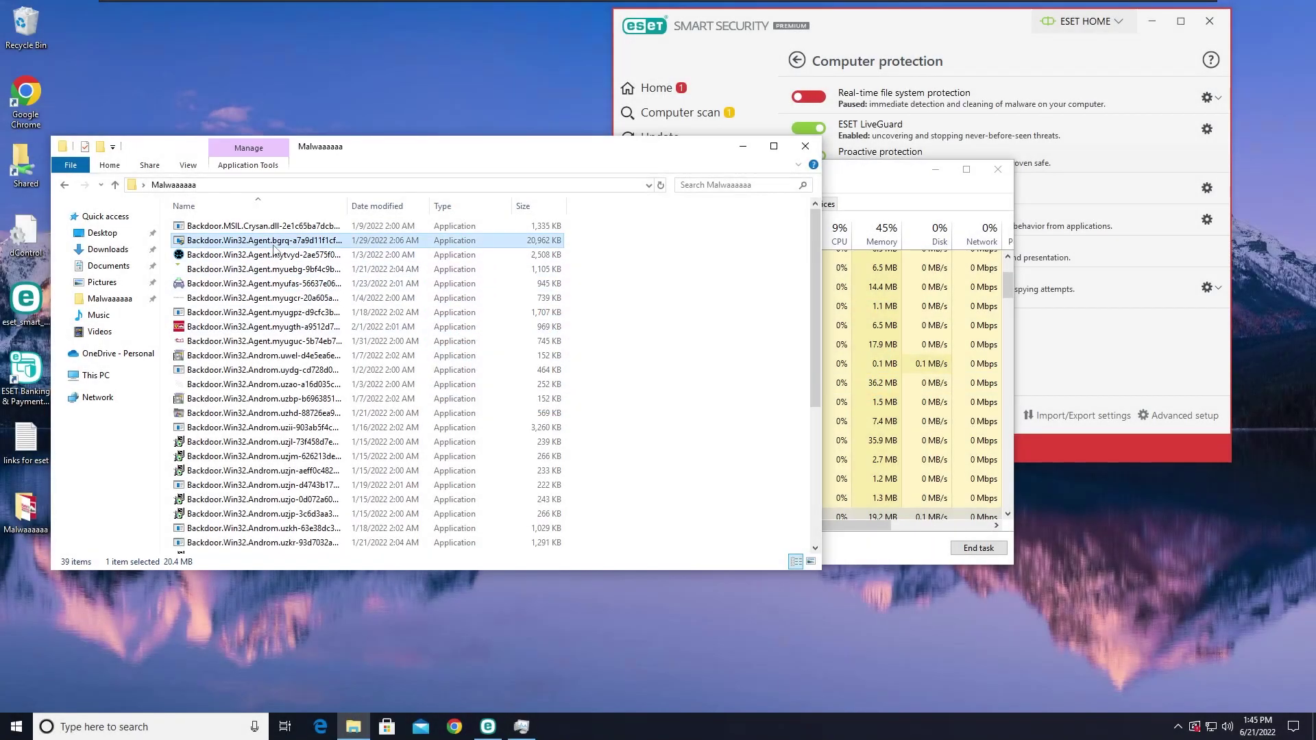
pyautogui.press('Return')
pyautogui.click(845, 392)
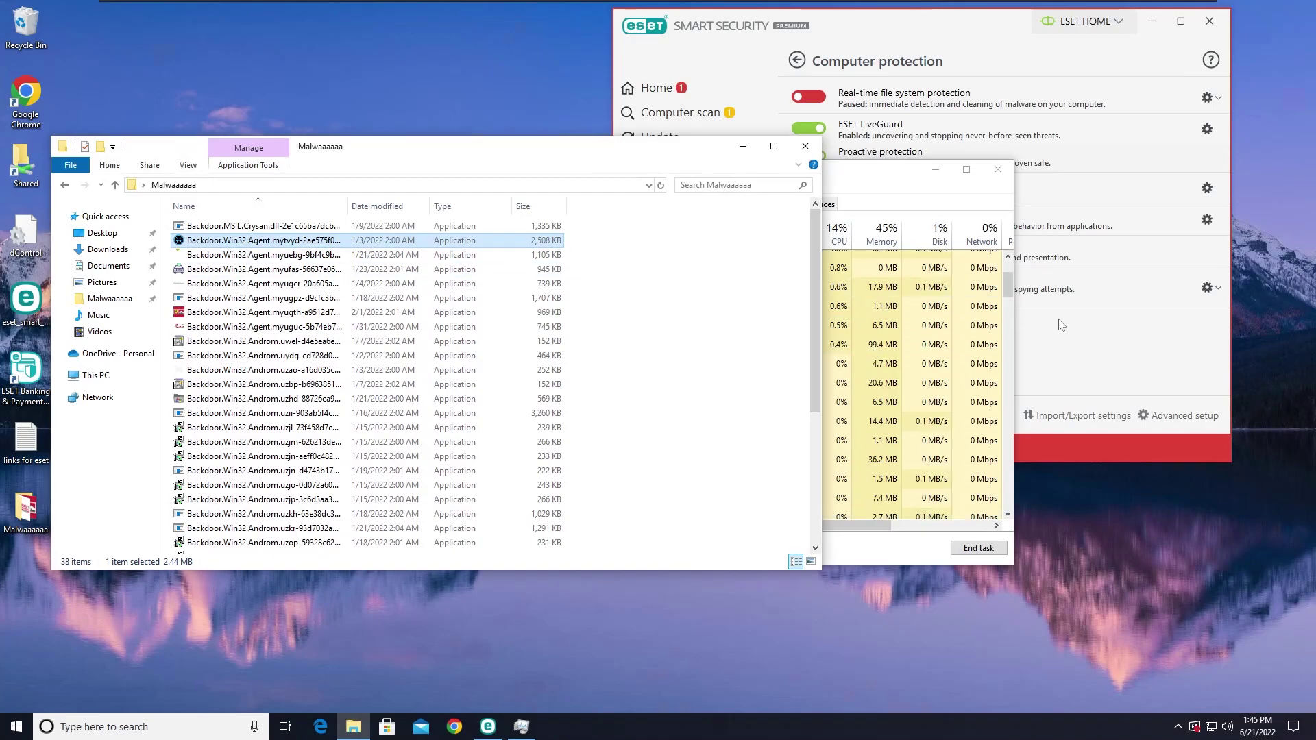
# Step: Run the Backdoor.Win32.Agent.mytvyd sample, sort Task Manager's processes by name, and look through the list for its process
pyautogui.click(1008, 288)
pyautogui.moveTo(1011, 293); pyautogui.dragTo(1006, 269)
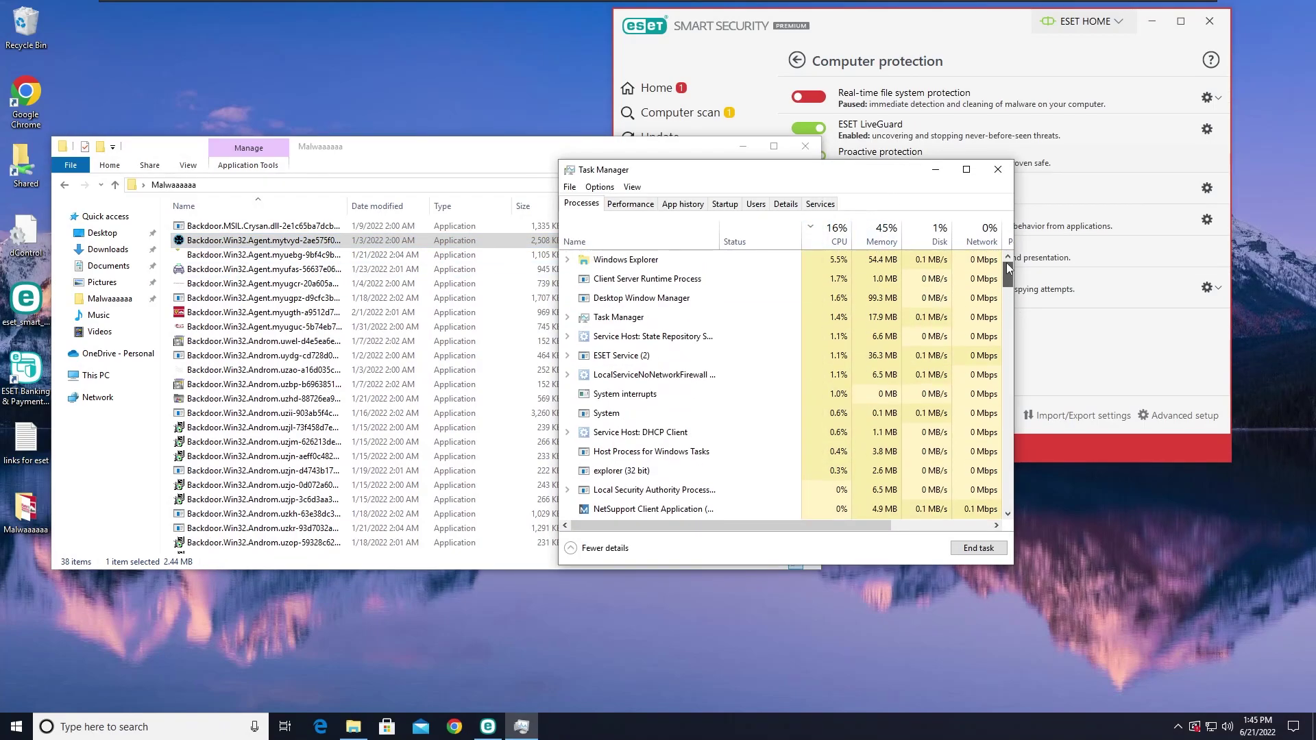
pyautogui.click(640, 237)
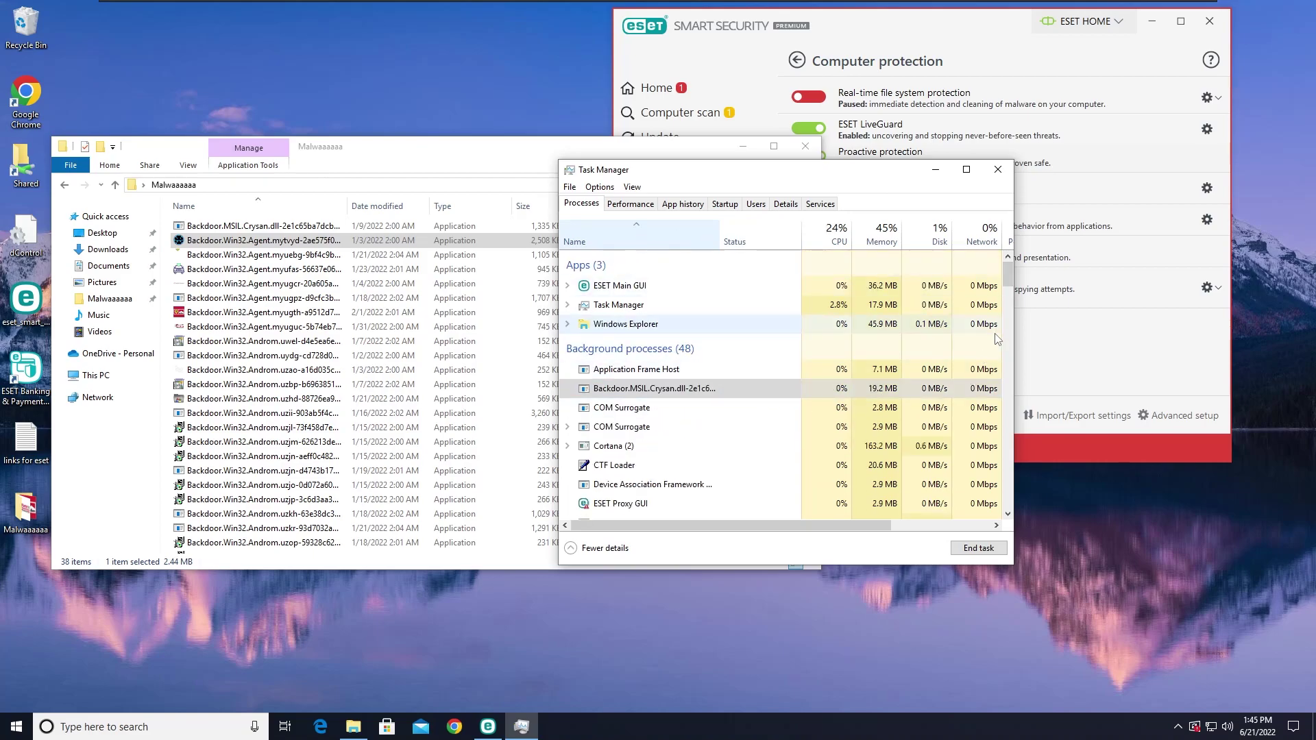
pyautogui.moveTo(1009, 282); pyautogui.dragTo(946, 336)
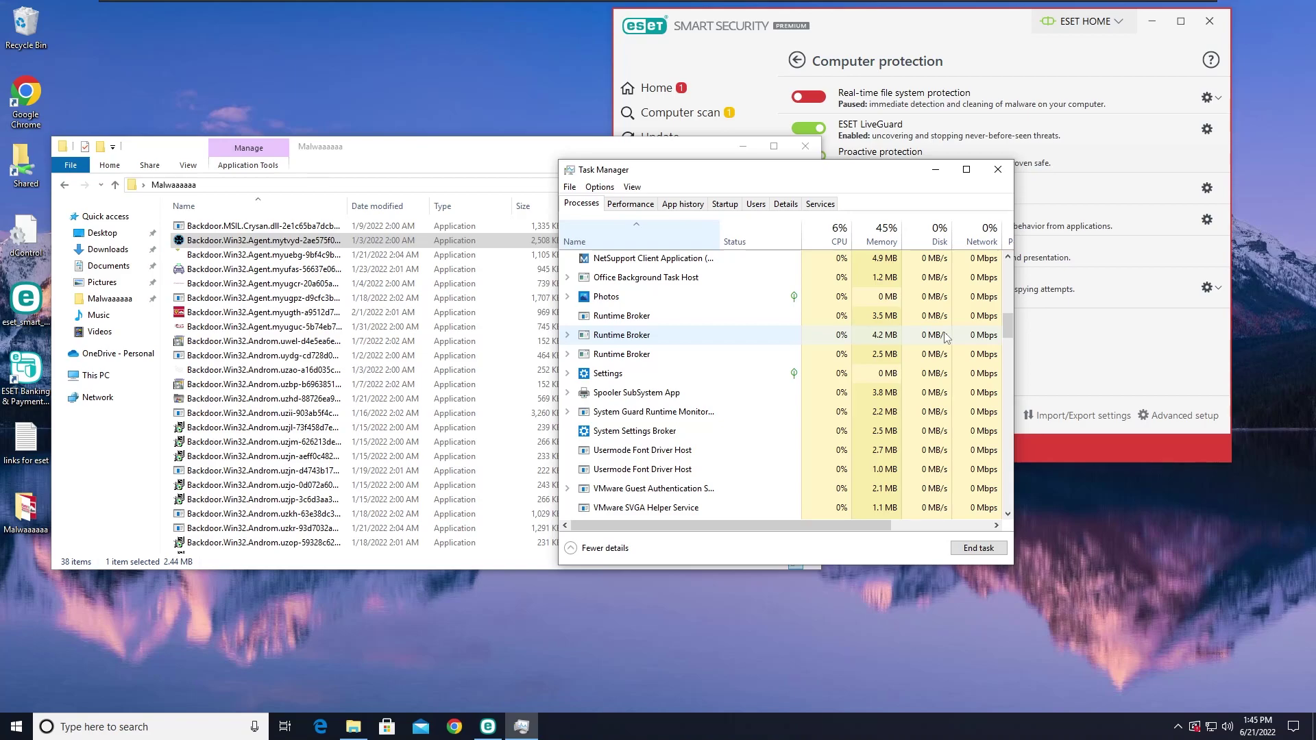
pyautogui.moveTo(1007, 327); pyautogui.dragTo(1006, 270)
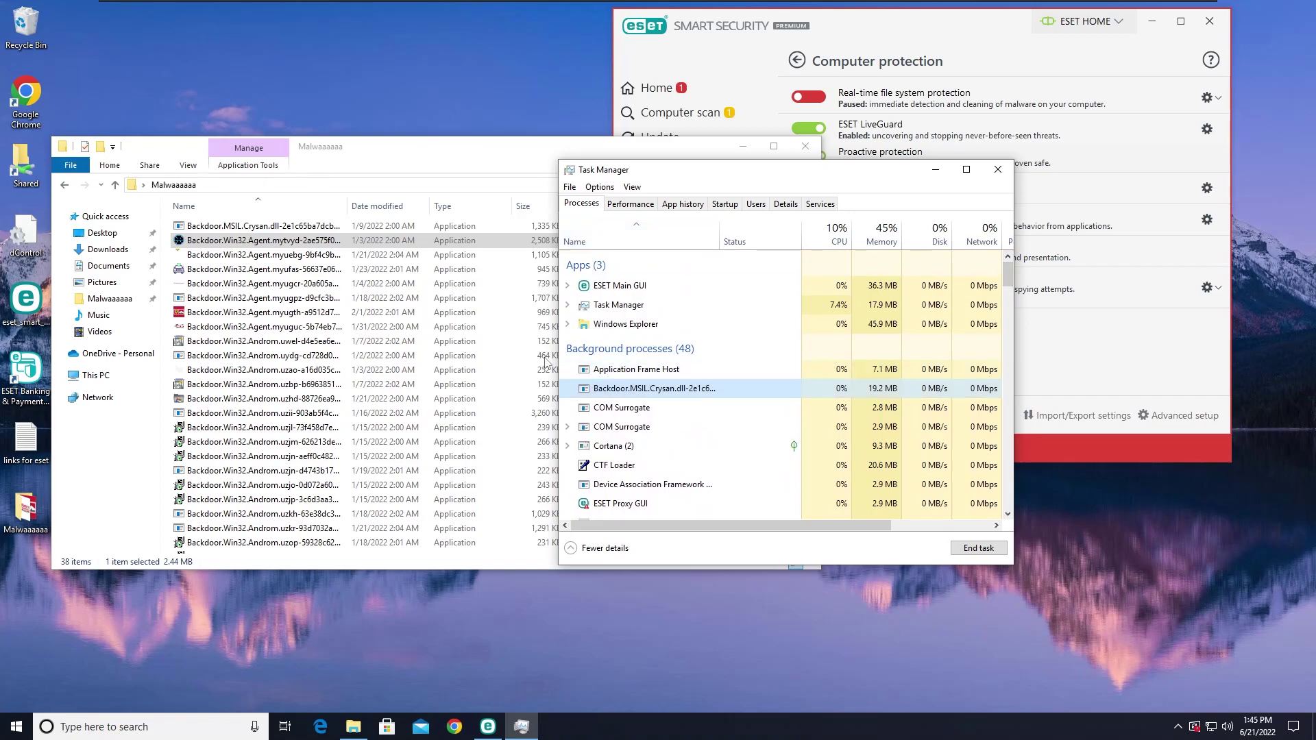
pyautogui.click(291, 243)
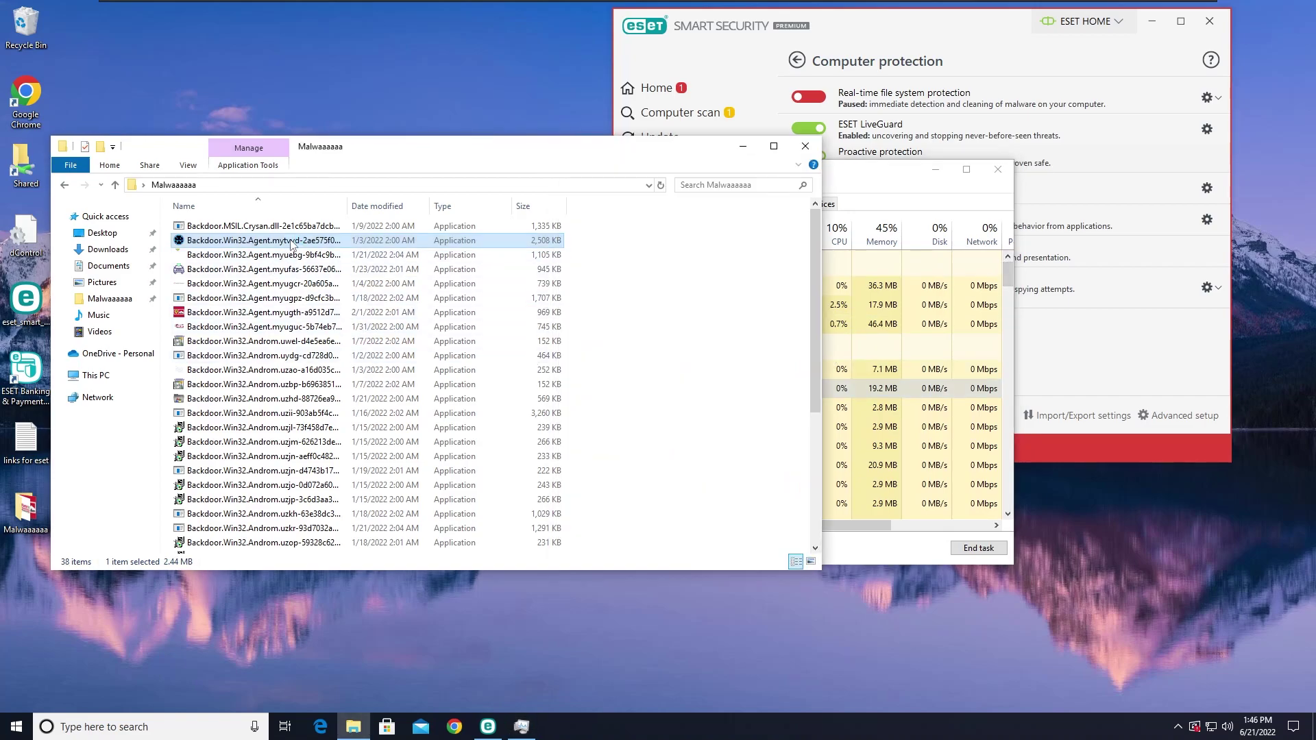
pyautogui.click(862, 178)
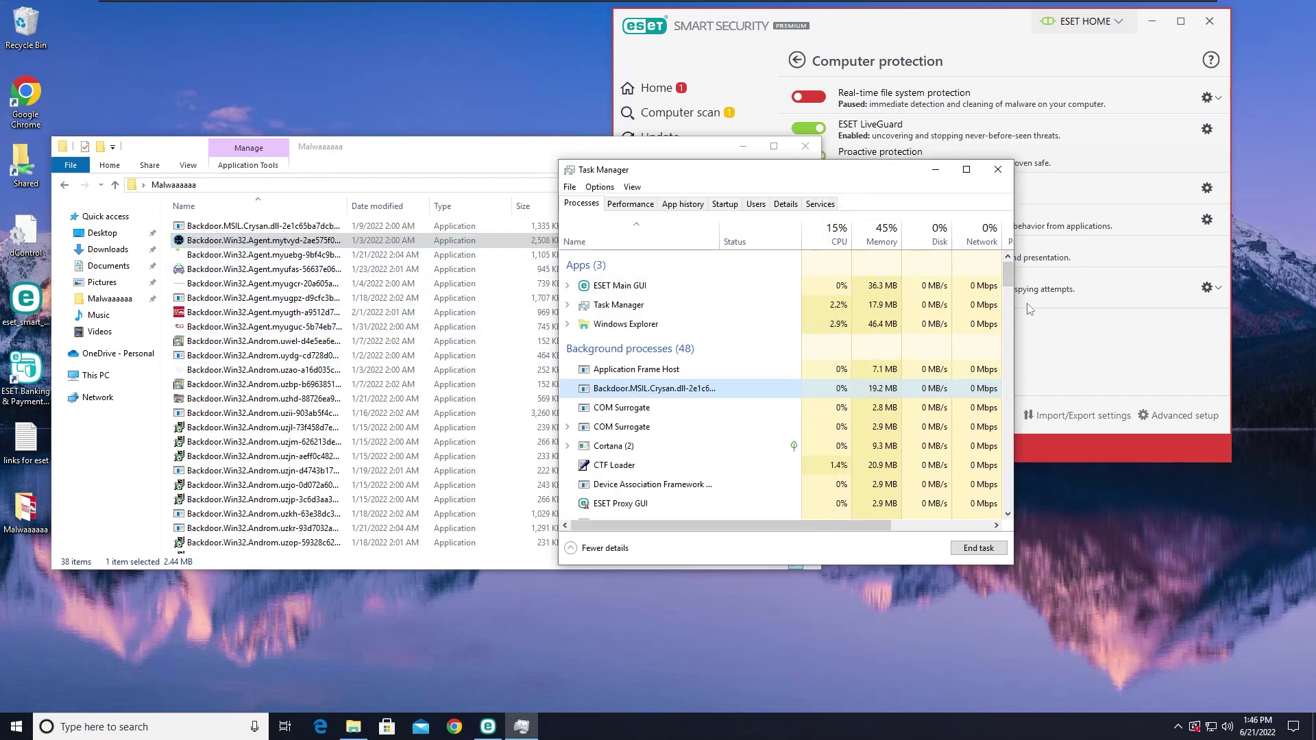
pyautogui.moveTo(1008, 288); pyautogui.dragTo(985, 353)
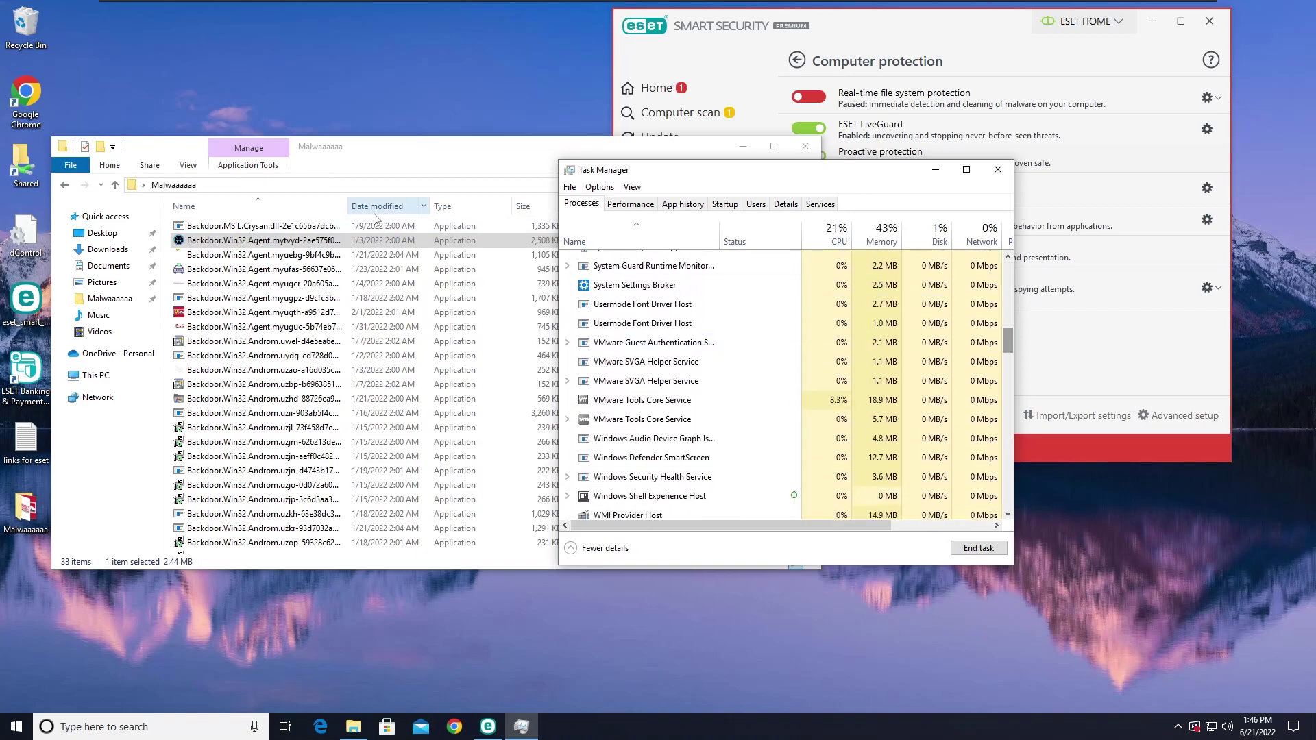
# Step: View the general properties of the Backdoor.Win32.Agent.mytvyd sample and delete the sample from the folder
pyautogui.click(364, 233)
pyautogui.rightClick(335, 240)
pyautogui.click(400, 644)
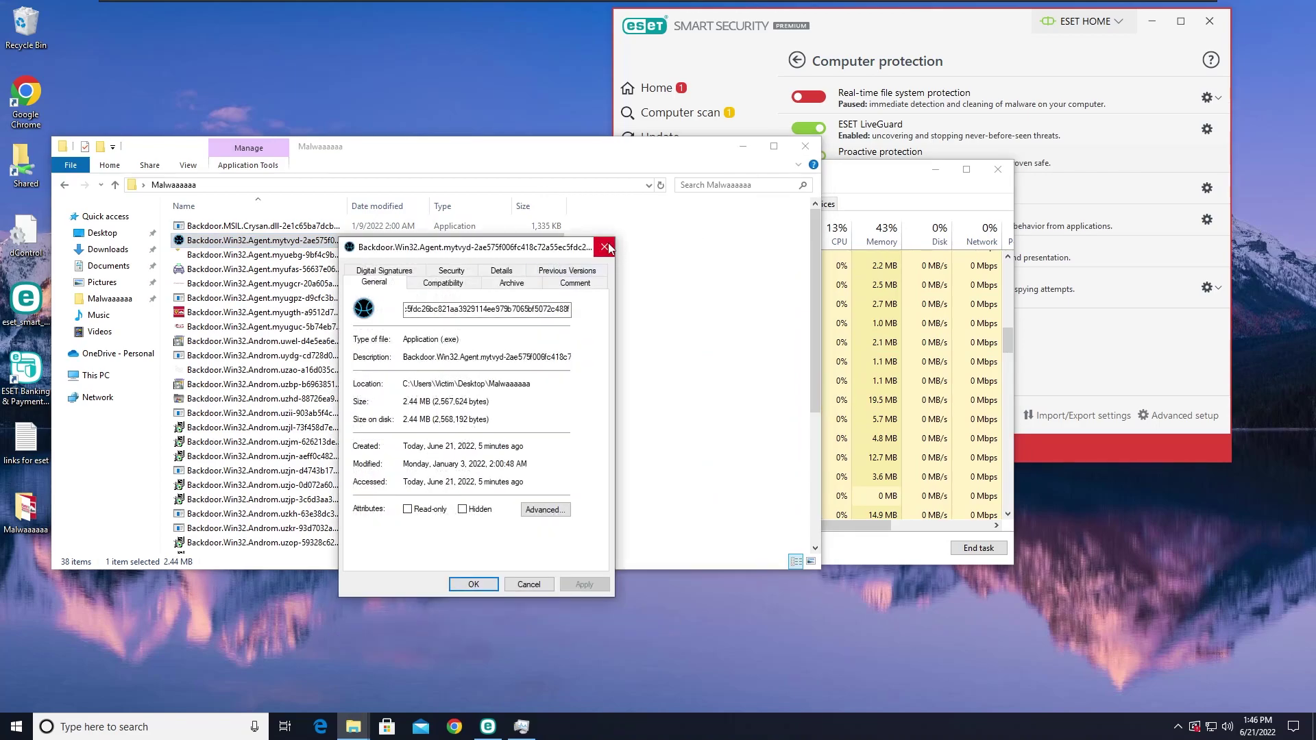
pyautogui.click(608, 245)
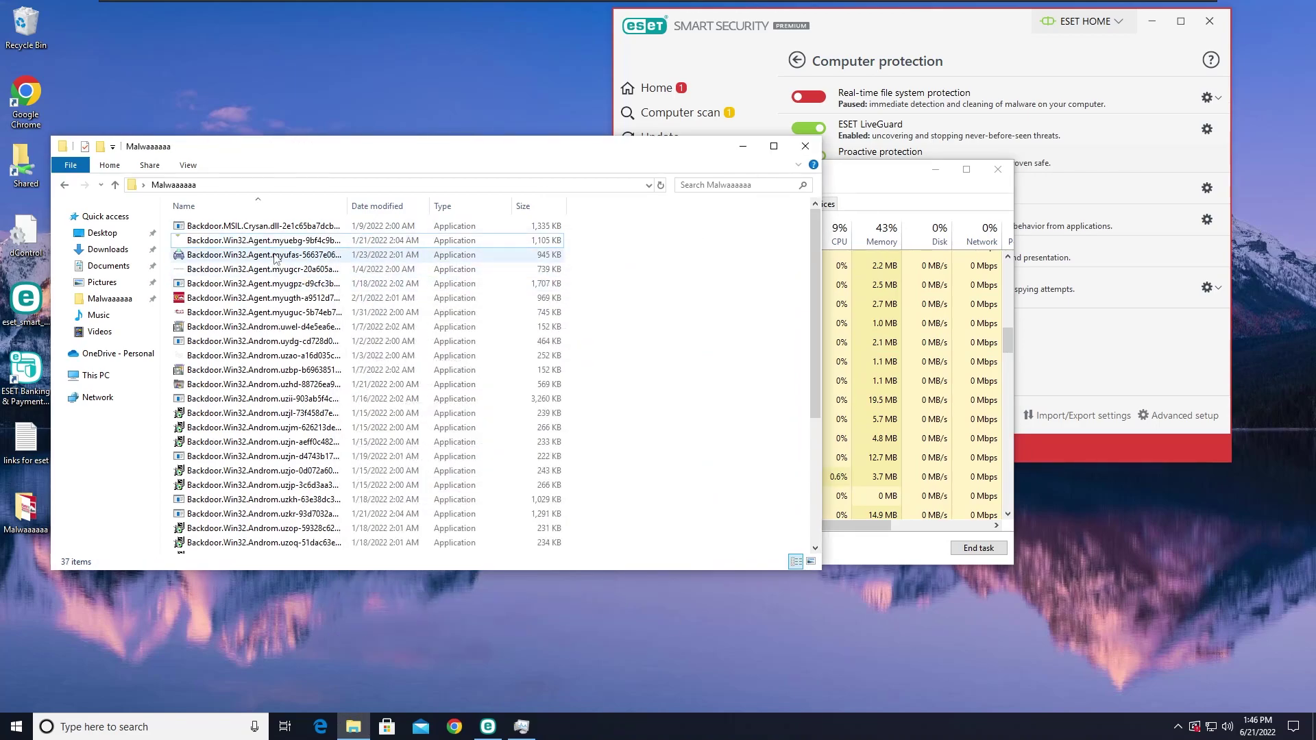
# Step: Run the Backdoor.Win32.Agent.myuebg sample, check Task Manager for processes it started, and delete the sample
pyautogui.click(917, 187)
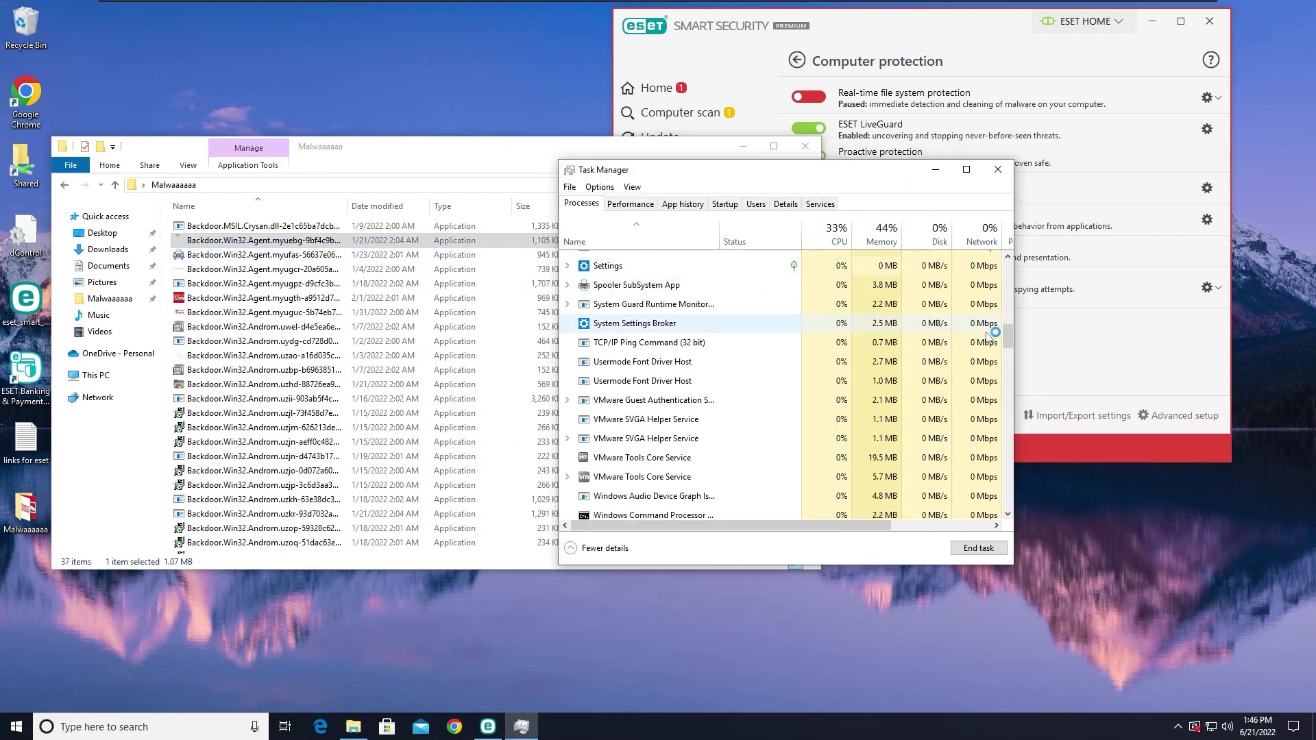
pyautogui.moveTo(1009, 332); pyautogui.dragTo(1008, 271)
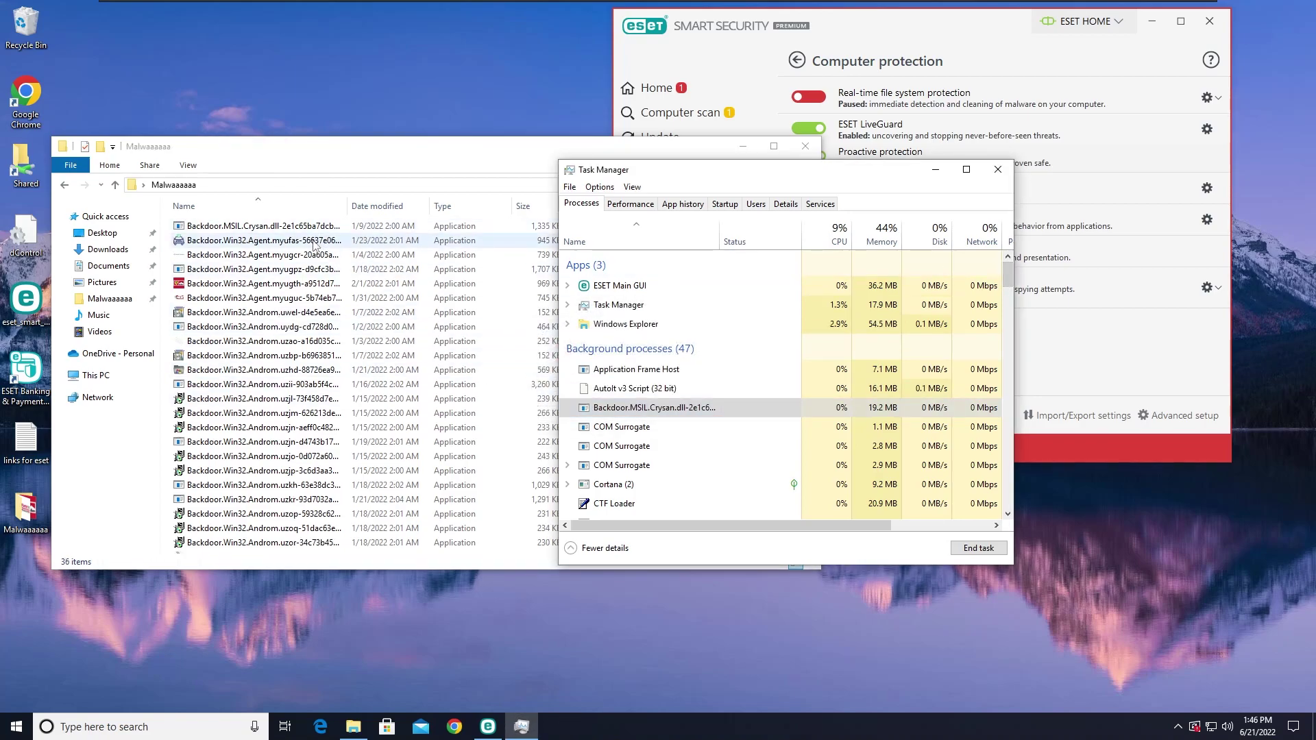
# Step: Run the Backdoor.Win32.Agent.myufas sample with permission to make changes and sort Task Manager's processes by CPU usage
pyautogui.click(314, 245)
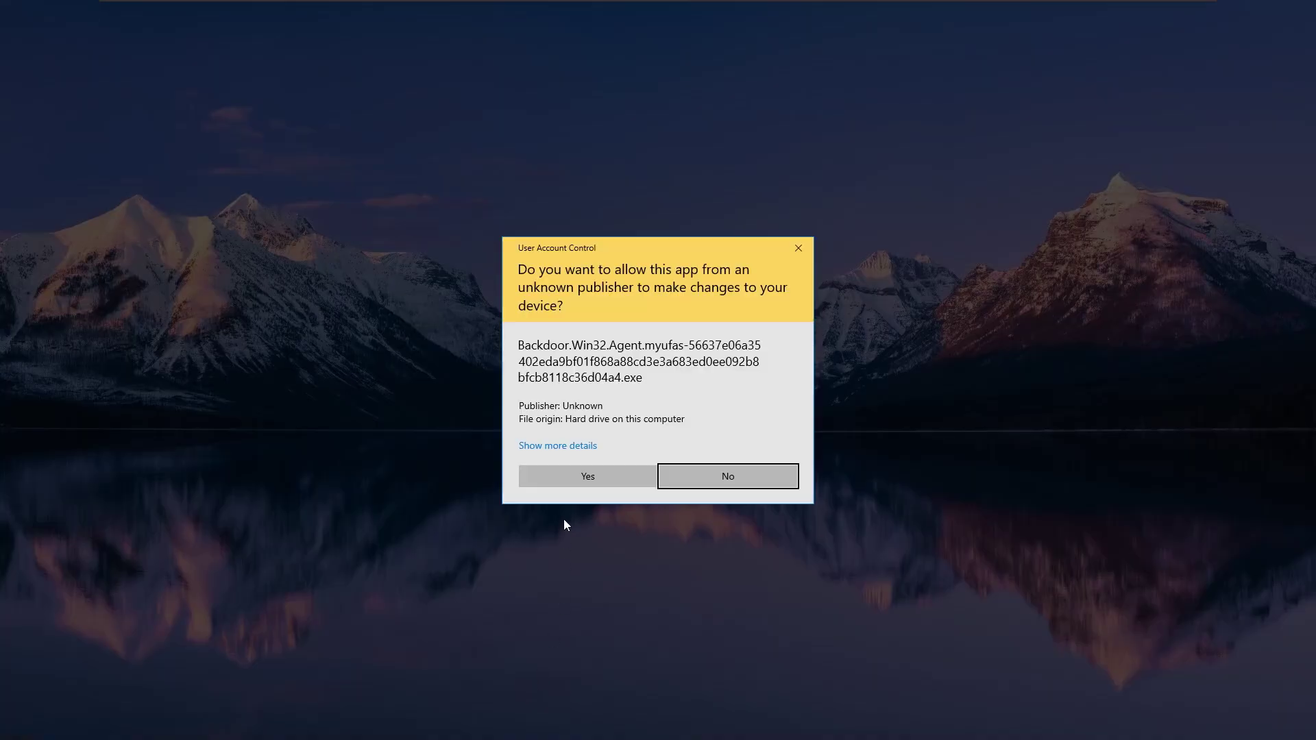
pyautogui.click(584, 482)
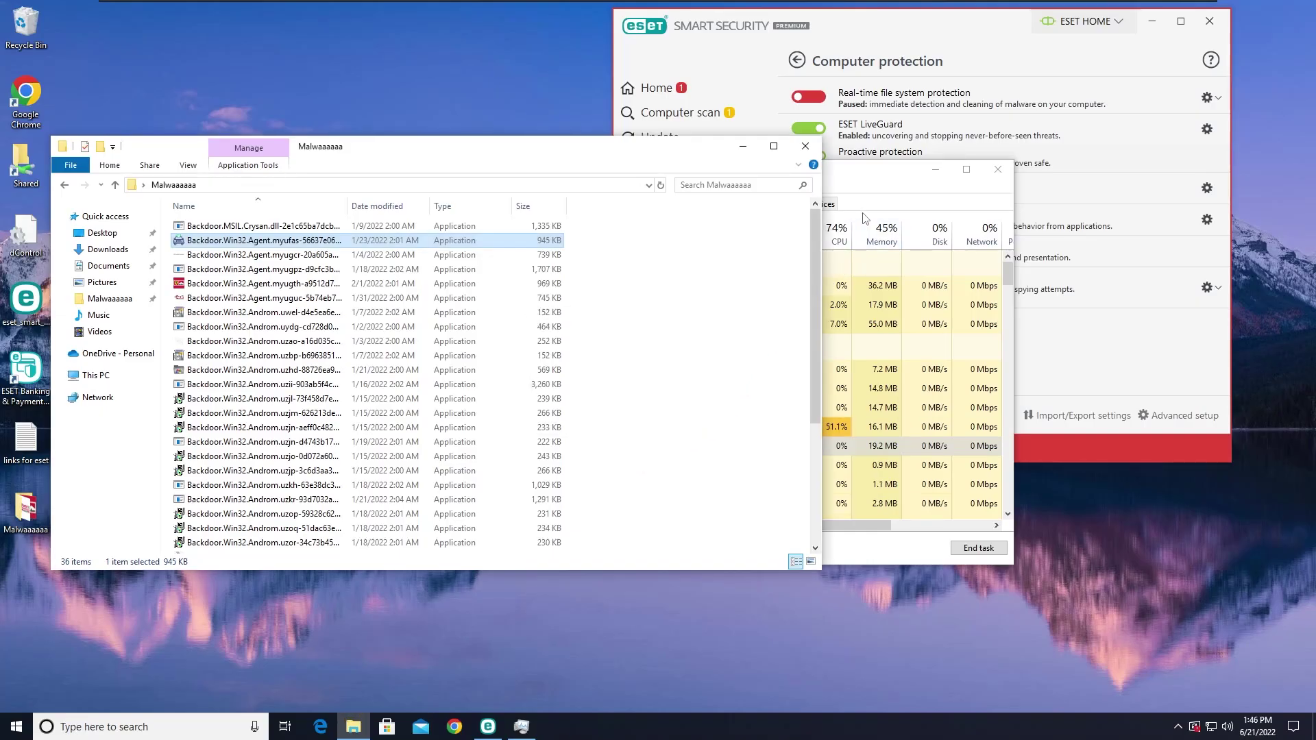
pyautogui.click(901, 406)
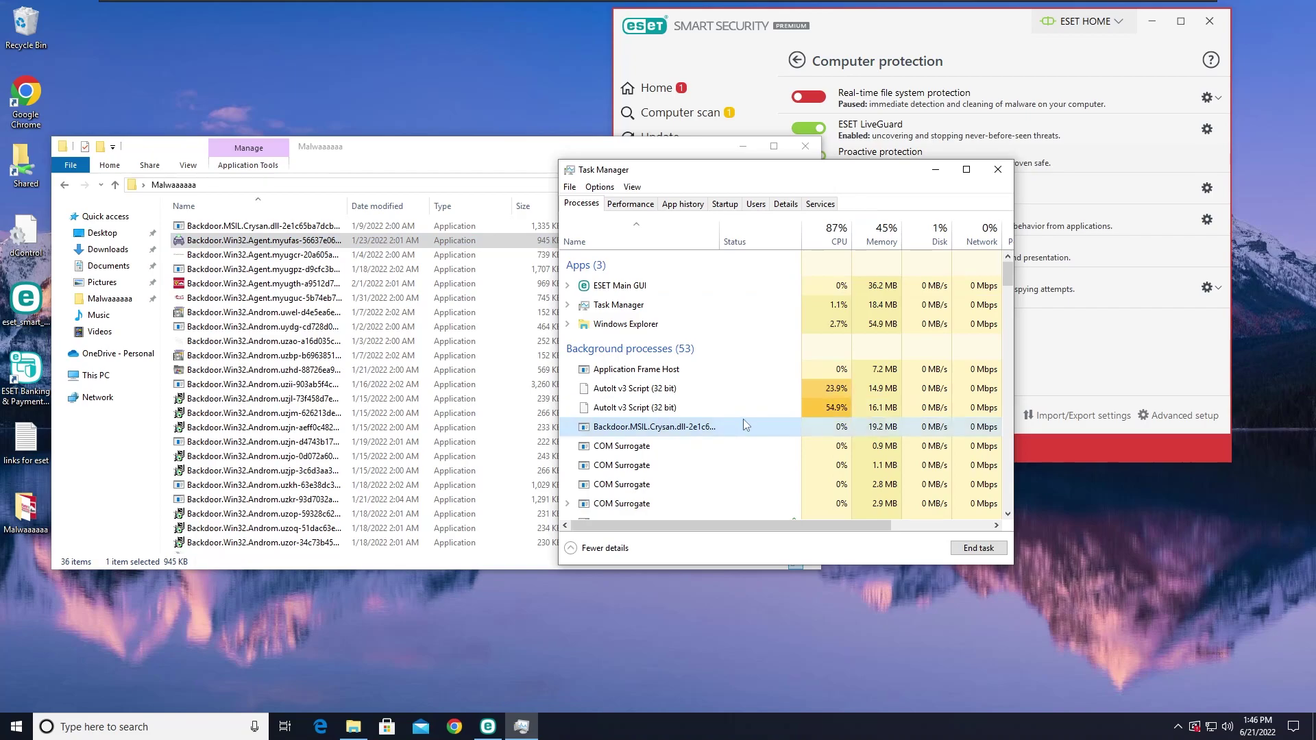
pyautogui.click(842, 241)
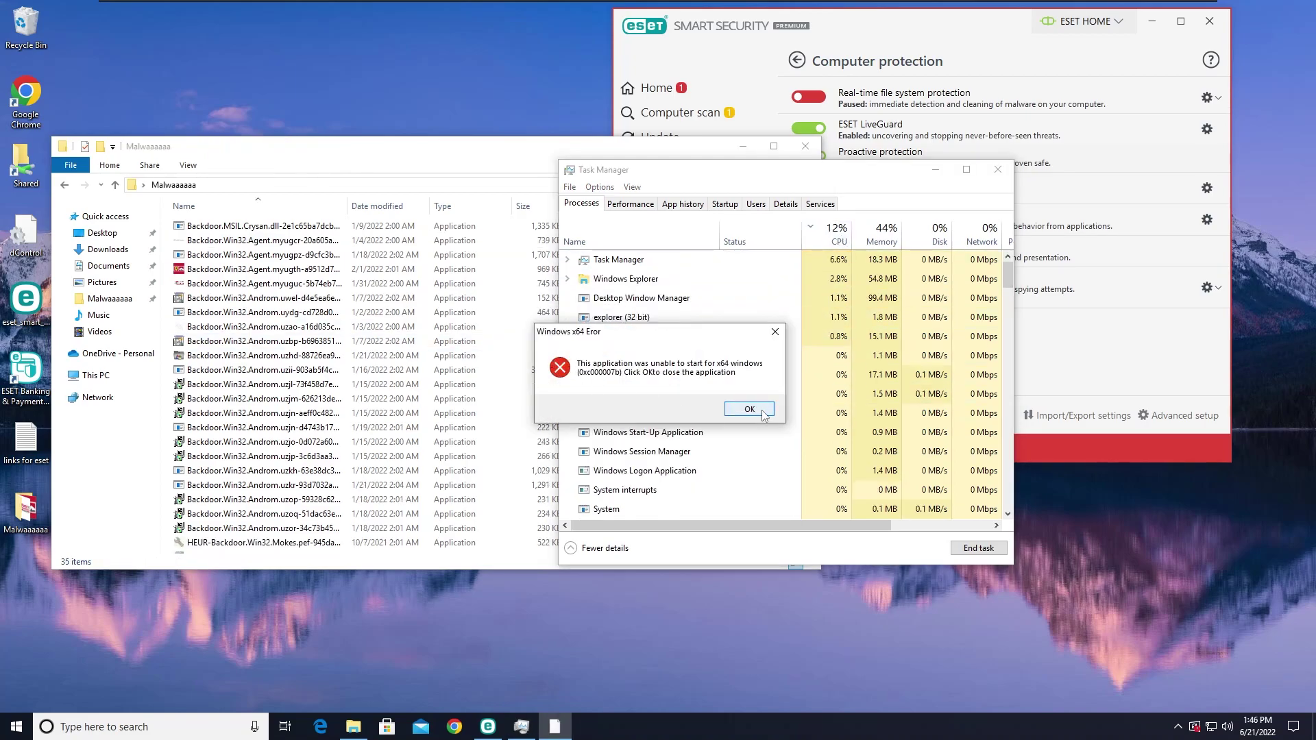
# Step: Close the Windows x64 error message and dismiss the ESET threat alerts
pyautogui.click(762, 411)
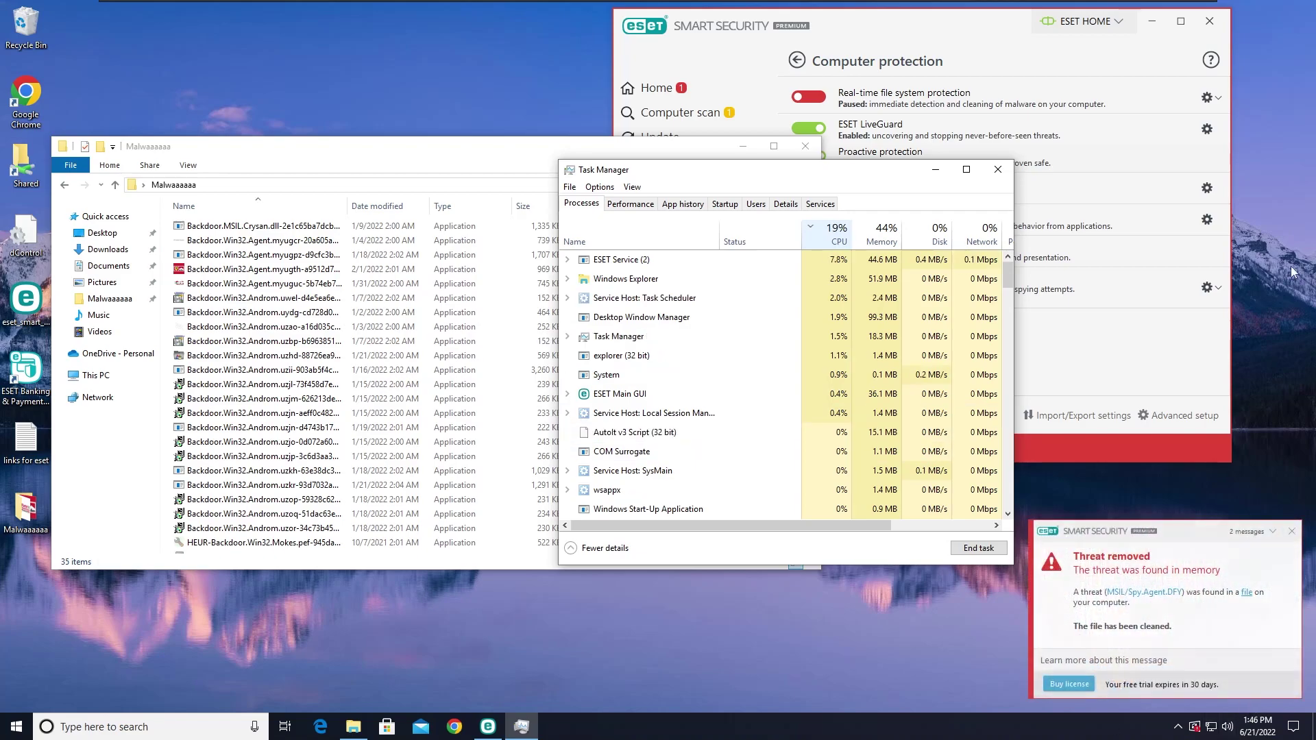
pyautogui.click(1272, 532)
pyautogui.click(1292, 531)
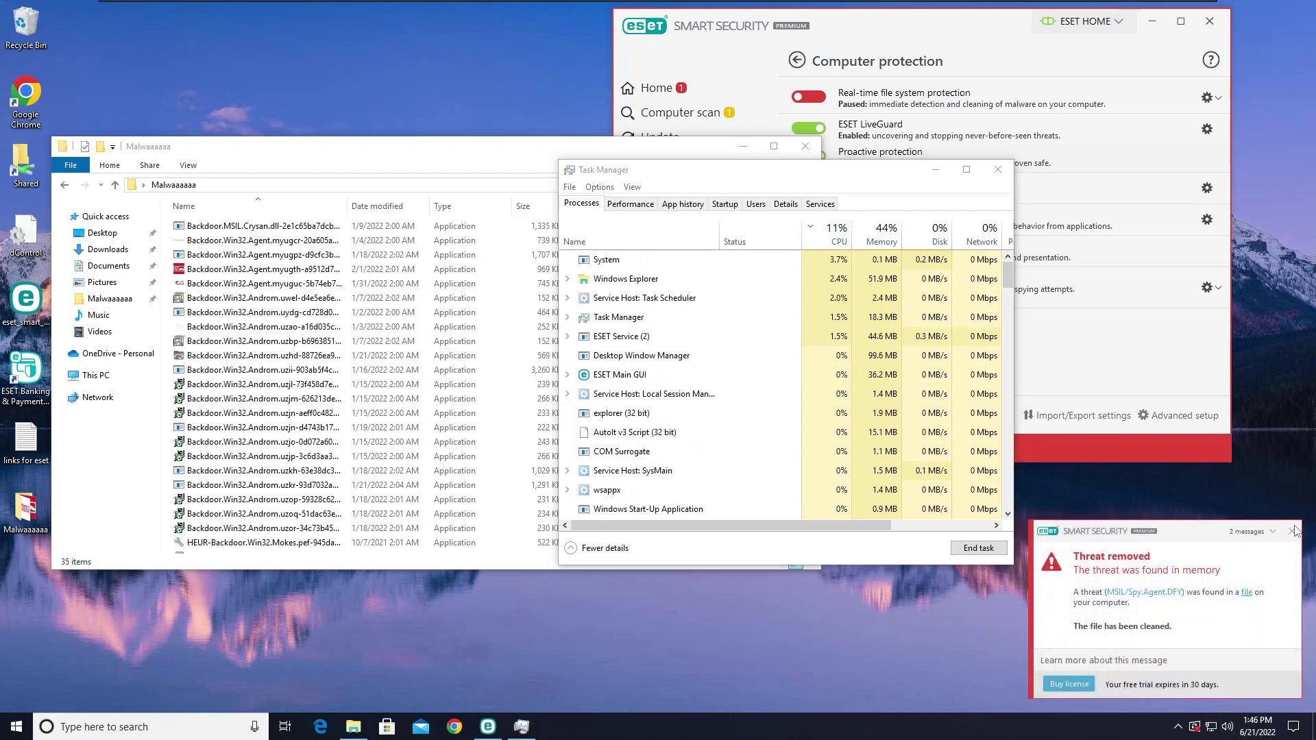
pyautogui.click(1292, 531)
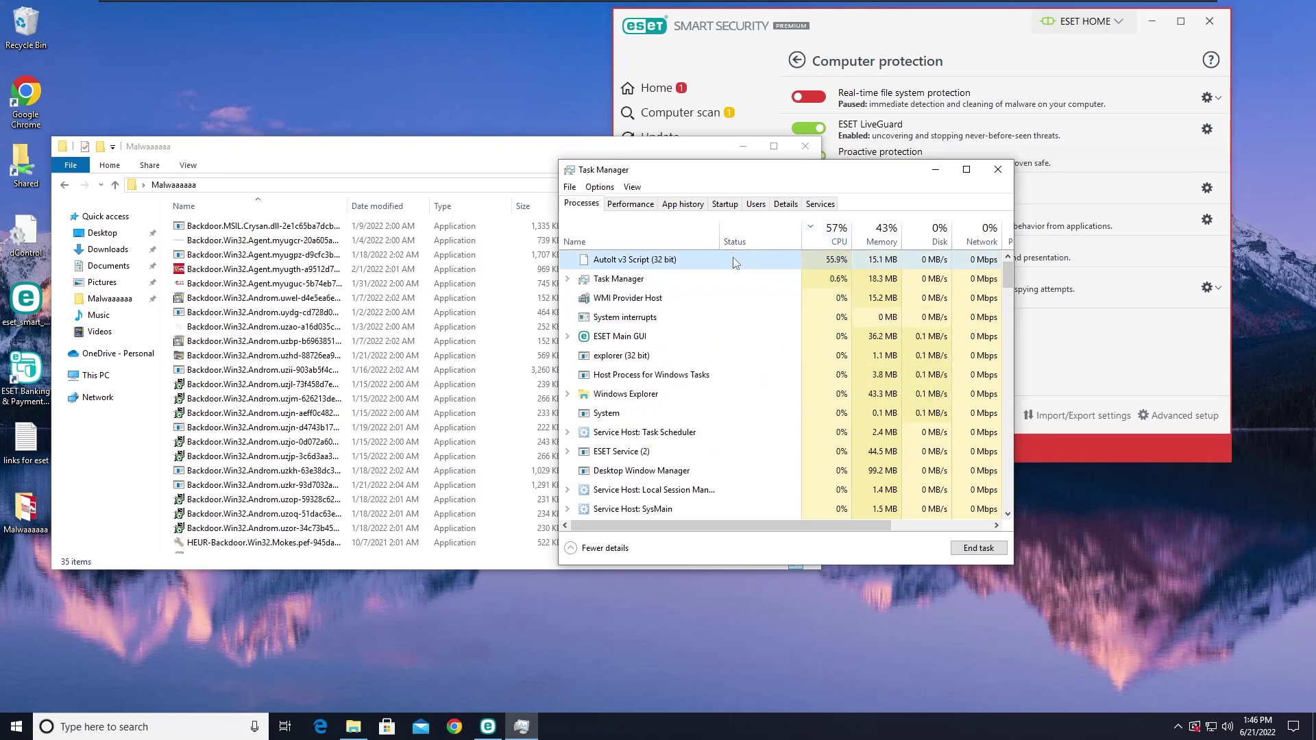
# Step: Run the Backdoor.Win32.Agent.myugcr sample and close the resulting Windows error message
pyautogui.rightClick(248, 244)
pyautogui.press('Escape')
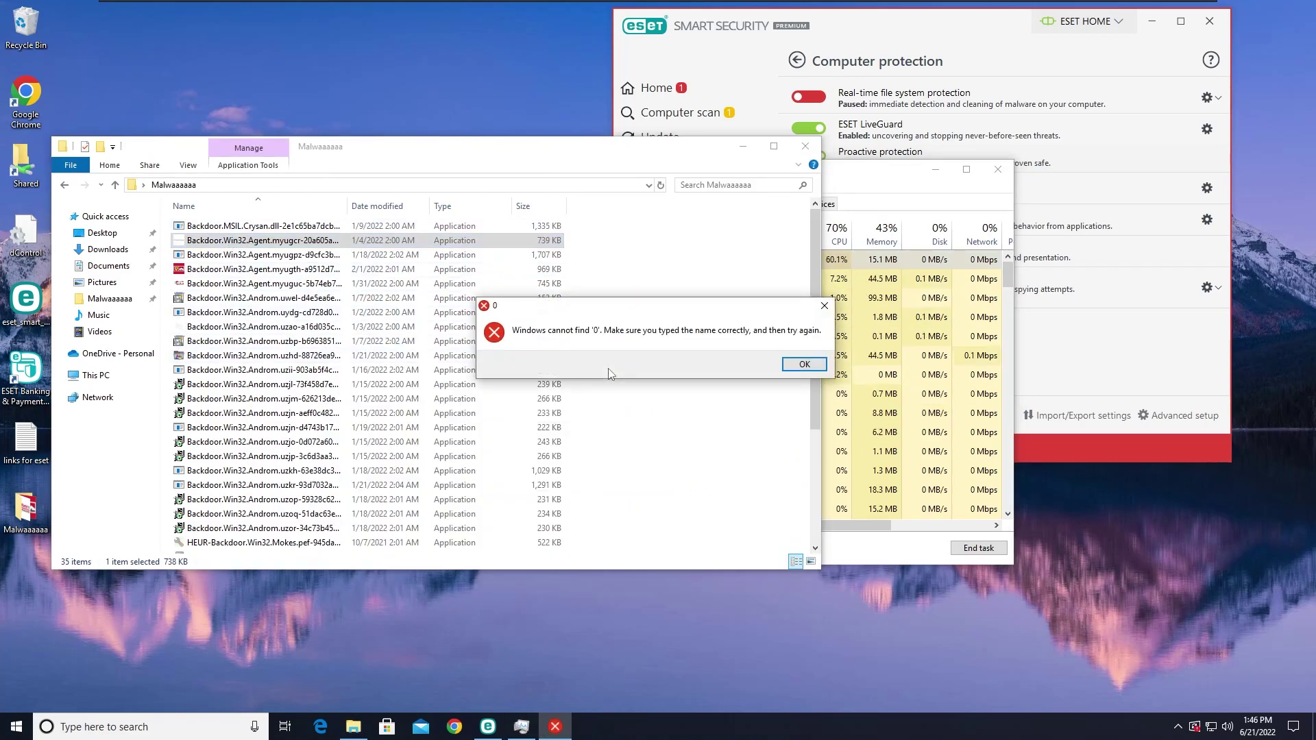
pyautogui.click(803, 363)
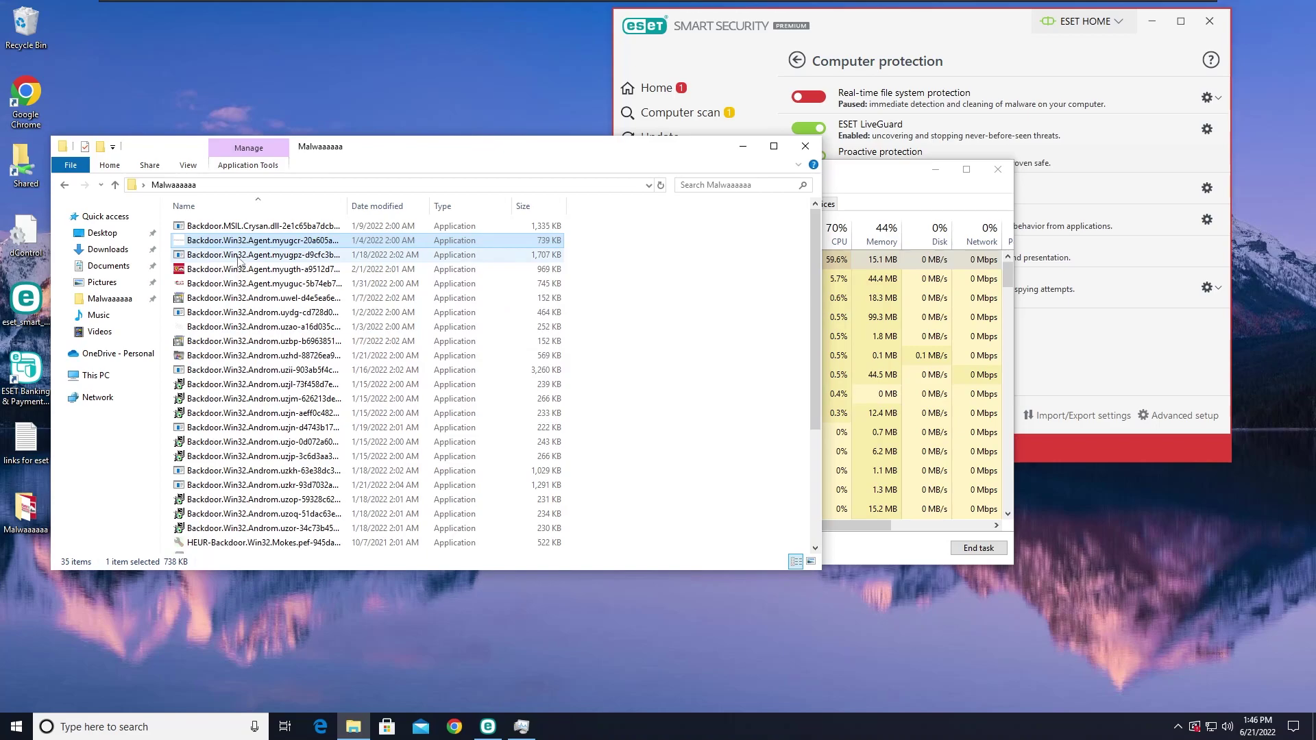
# Step: Try to delete the Backdoor.Win32.Agent.myugcr sample and dismiss the ESET threat alert
pyautogui.press('Delete')
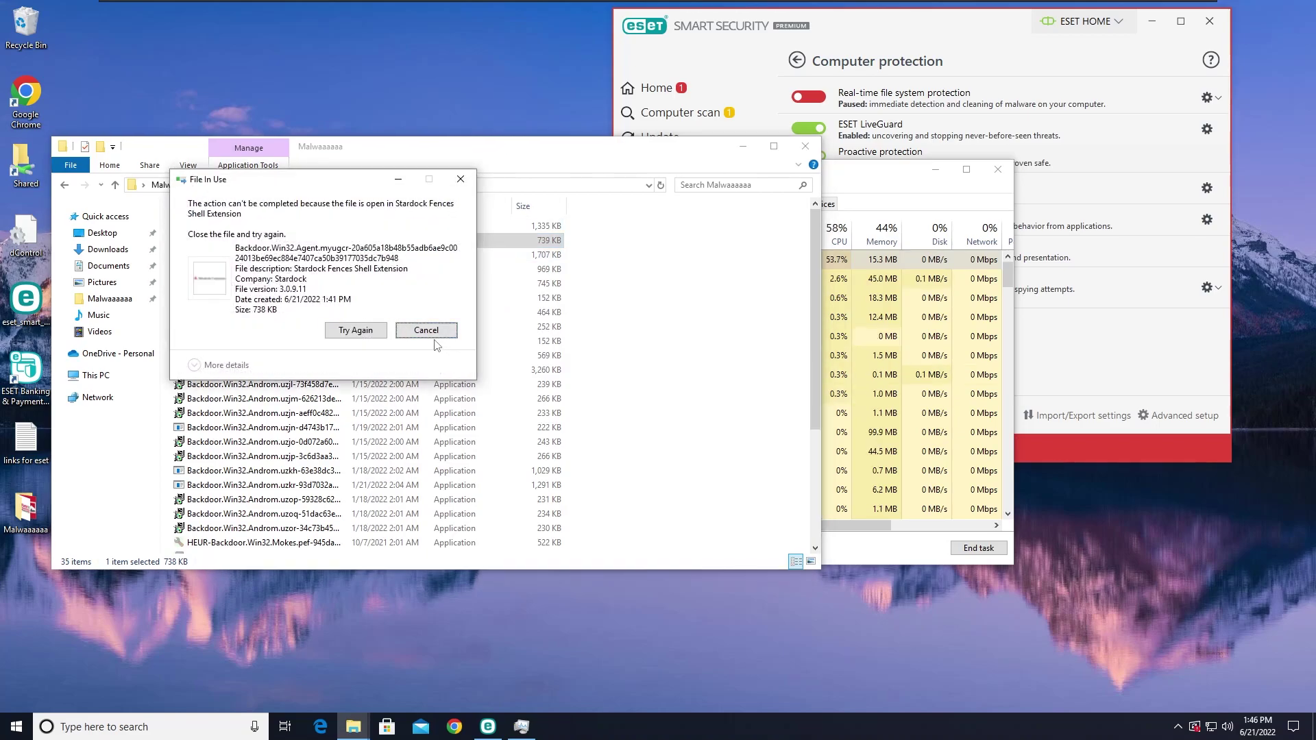
pyautogui.click(461, 179)
pyautogui.click(882, 189)
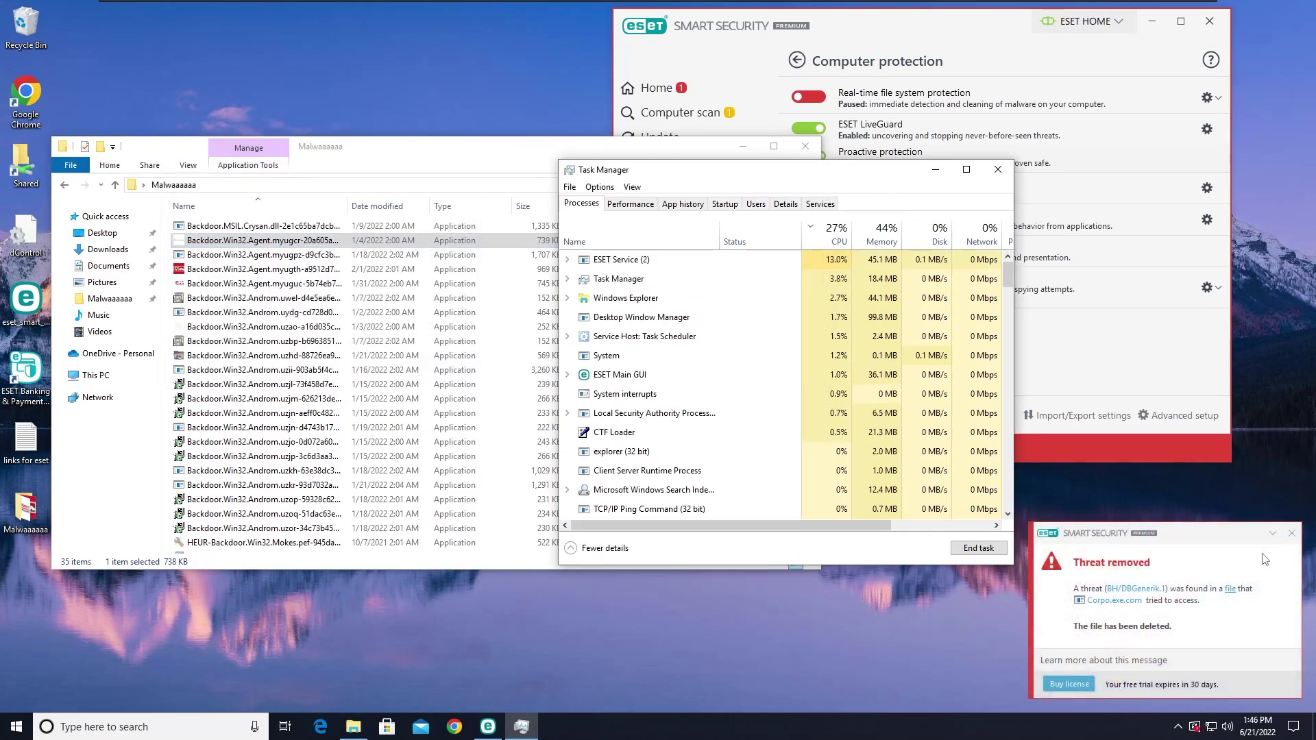
pyautogui.click(1292, 534)
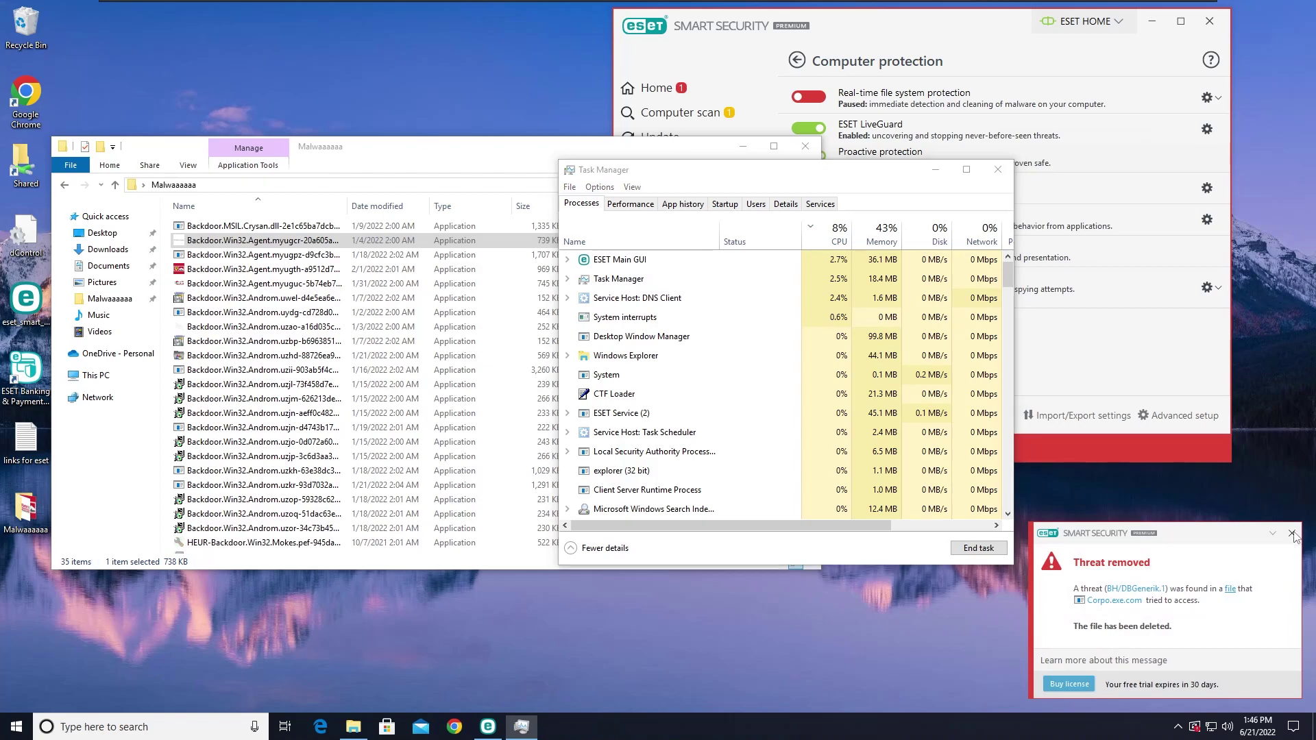
# Step: Run the Backdoor.Win32.Agent.myugpz sample and end the Backdoor.MSIL.Crysan.dll process in Task Manager with processes sorted by name
pyautogui.click(320, 258)
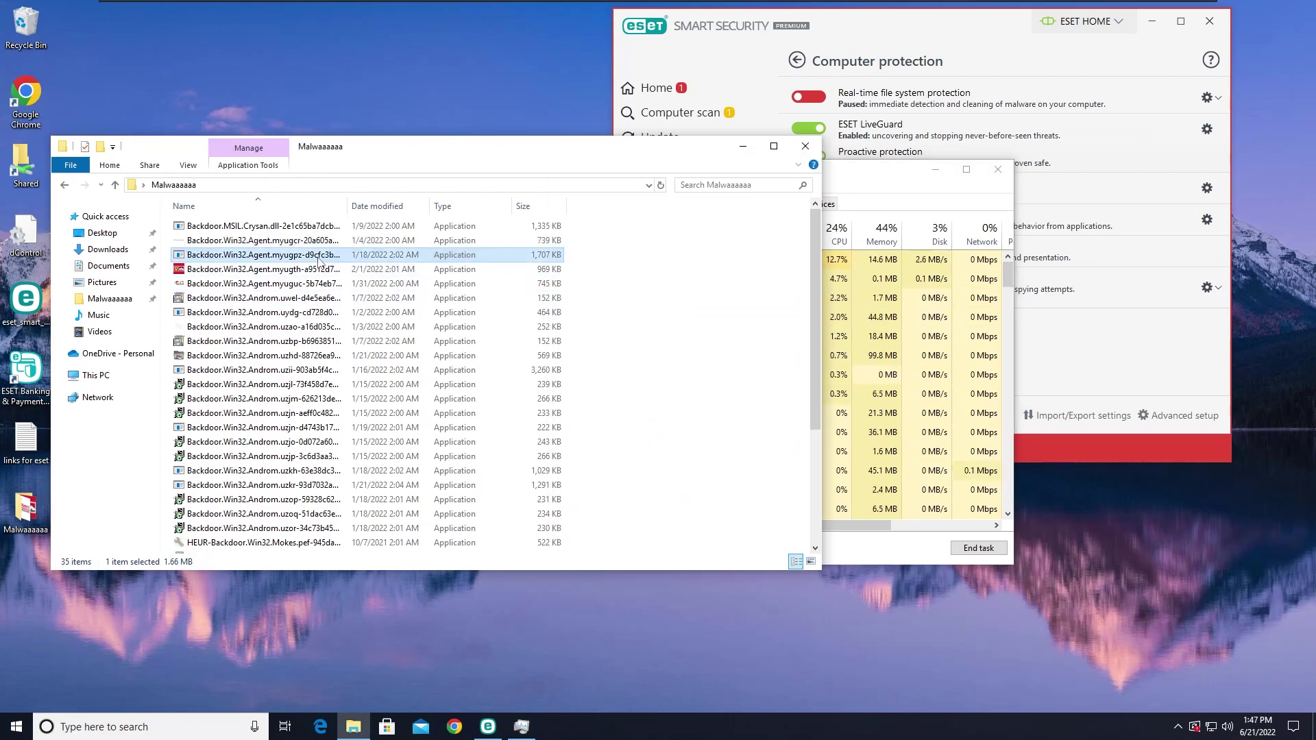
pyautogui.click(862, 202)
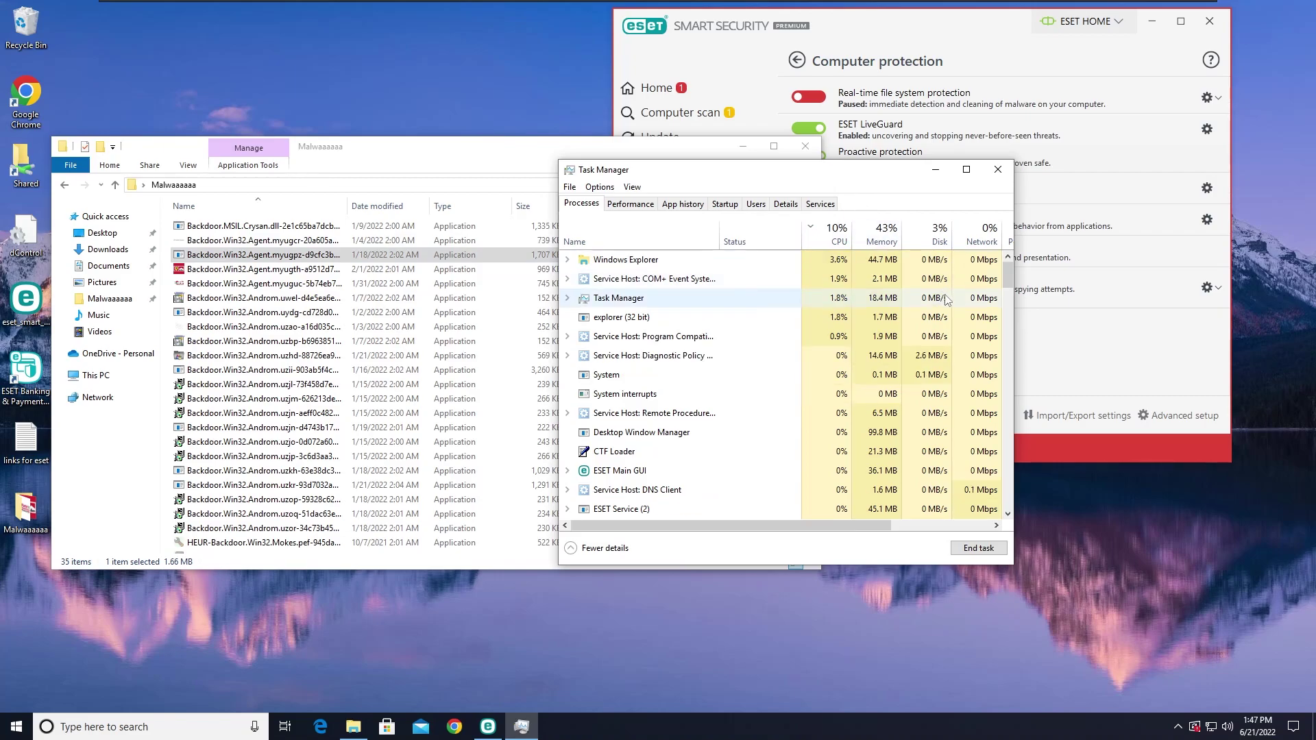
pyautogui.click(631, 231)
pyautogui.click(632, 394)
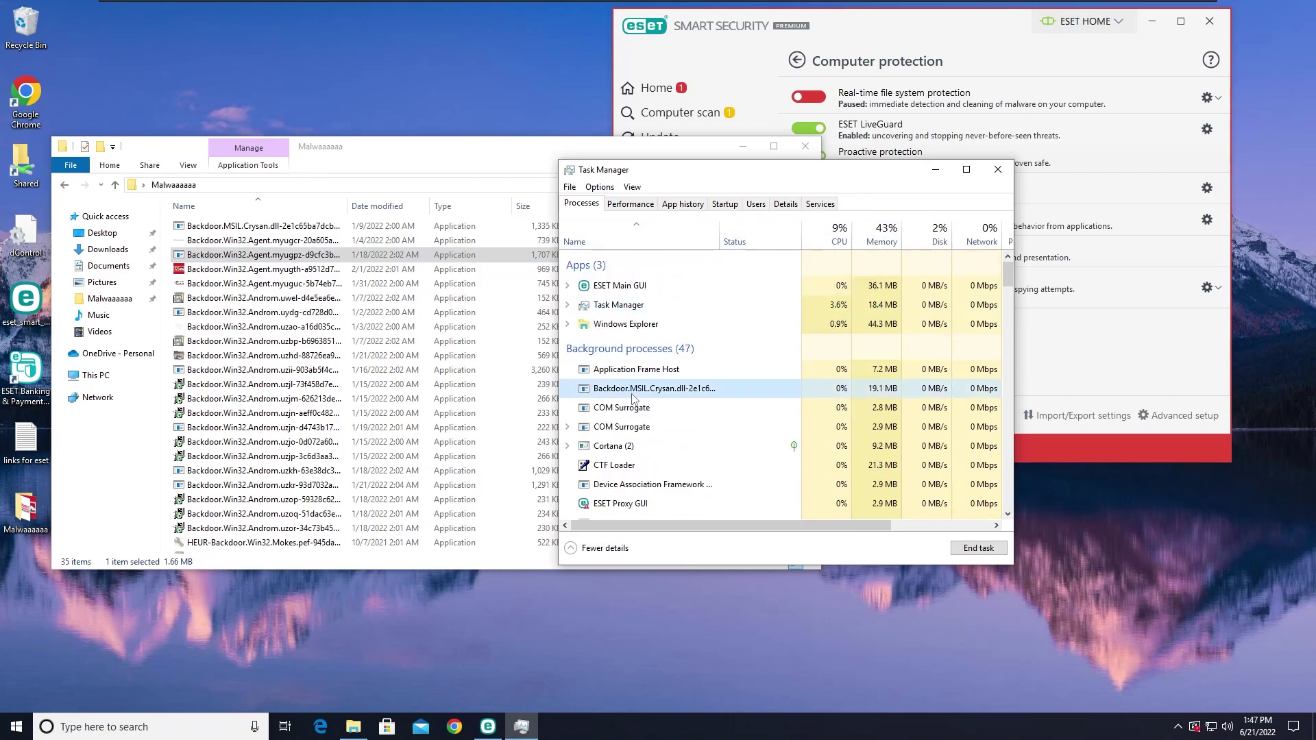
pyautogui.click(978, 548)
# Step: End the Stardock Fences Shell Extension process among Task Manager's background processes
pyautogui.moveTo(1007, 278); pyautogui.dragTo(1000, 328)
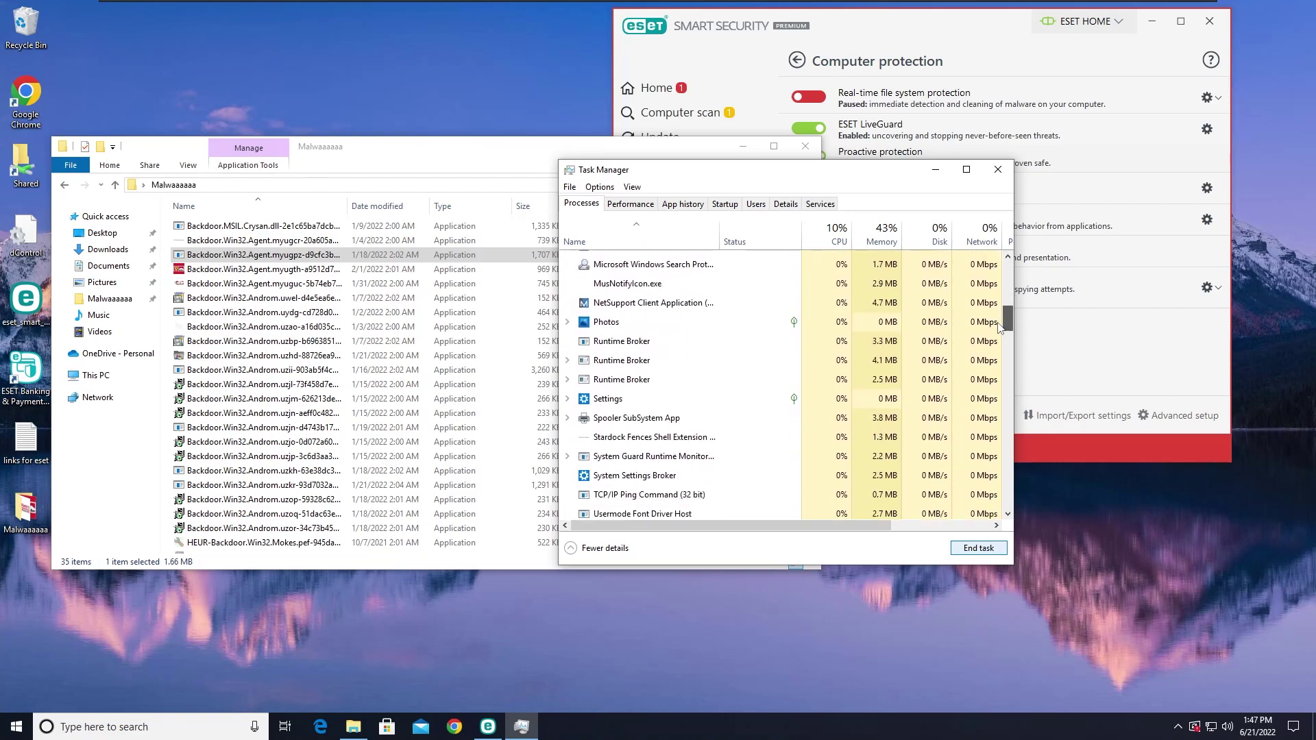
pyautogui.rightClick(654, 440)
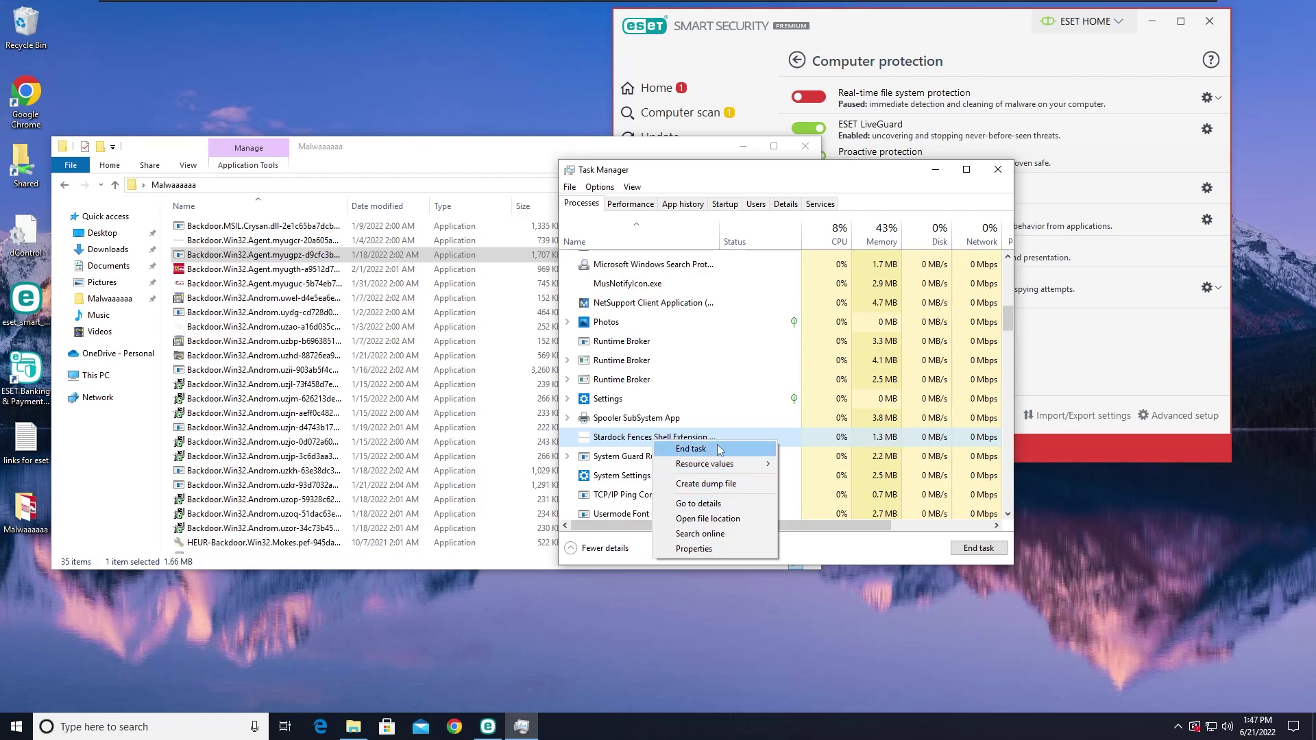
pyautogui.click(682, 450)
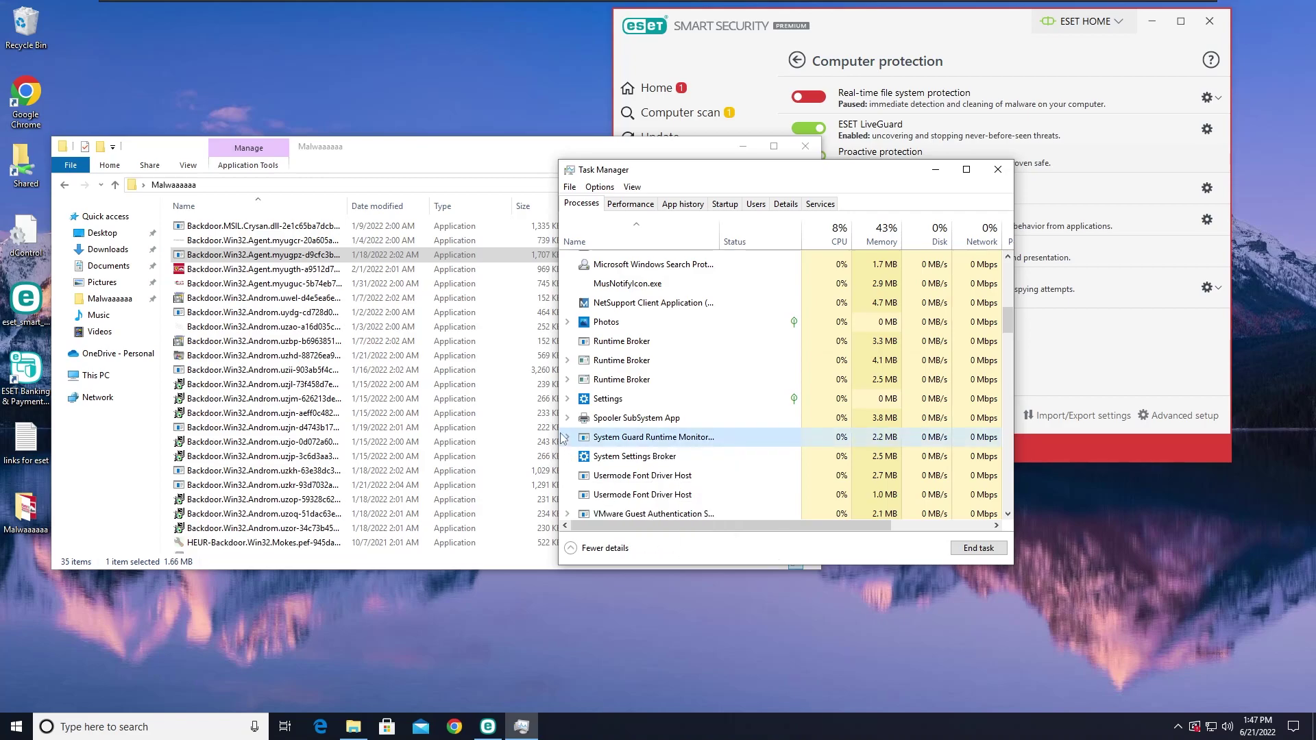
pyautogui.moveTo(1009, 319); pyautogui.dragTo(998, 274)
# Step: Delete the Backdoor.MSIL.Crysan.dll, Backdoor.Win32.Agent.myugcr and Backdoor.Win32.Agent.myugpz samples from the Malwaaaaaa folder
pyautogui.click(233, 259)
pyautogui.moveTo(166, 258); pyautogui.dragTo(199, 229)
pyautogui.press('Delete')
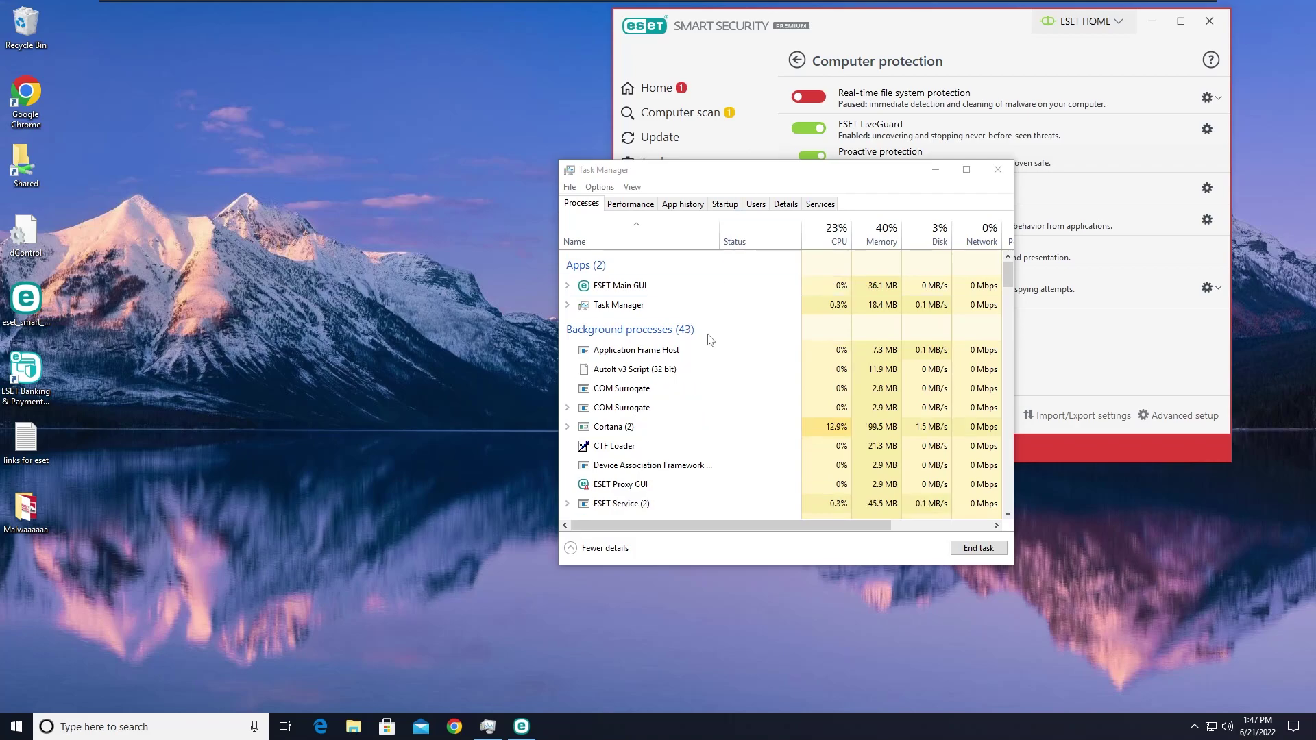
# Step: Move Task Manager clear of the ESET protection settings and examine its processes sorted by CPU usage
pyautogui.moveTo(692, 179); pyautogui.dragTo(403, 126)
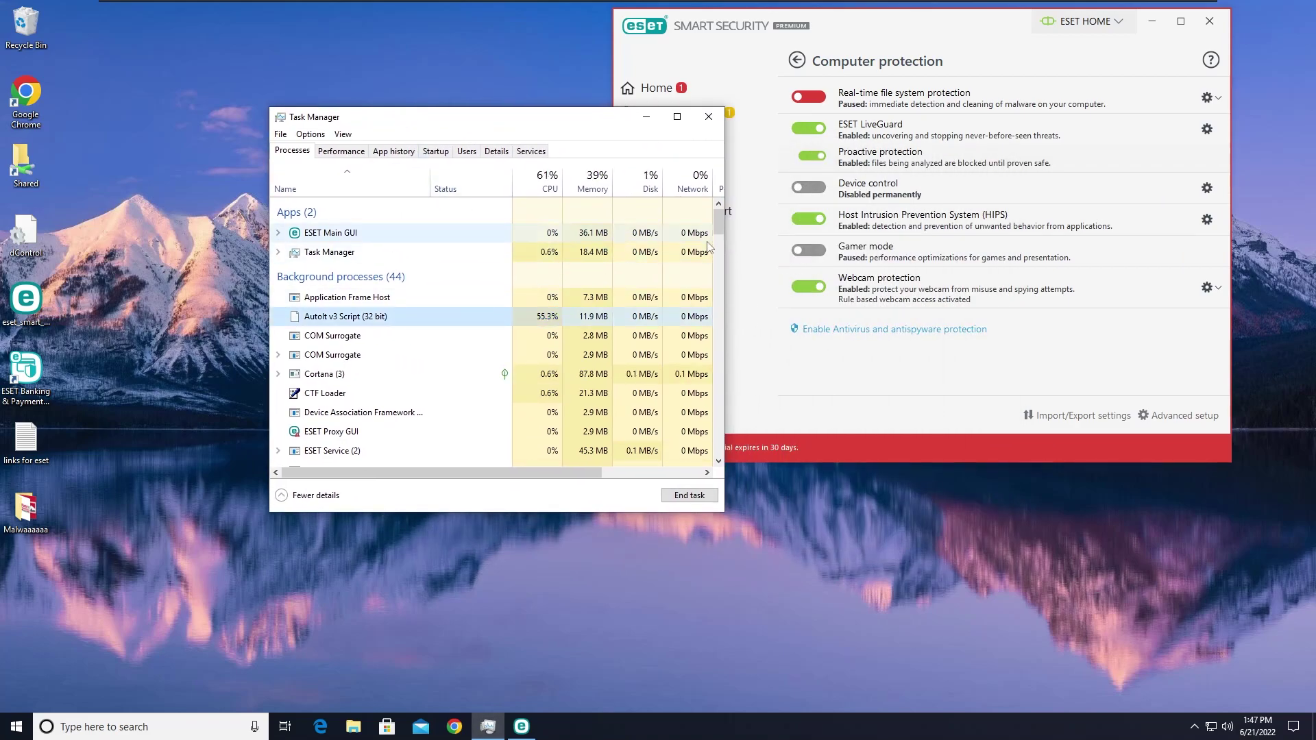
pyautogui.click(547, 183)
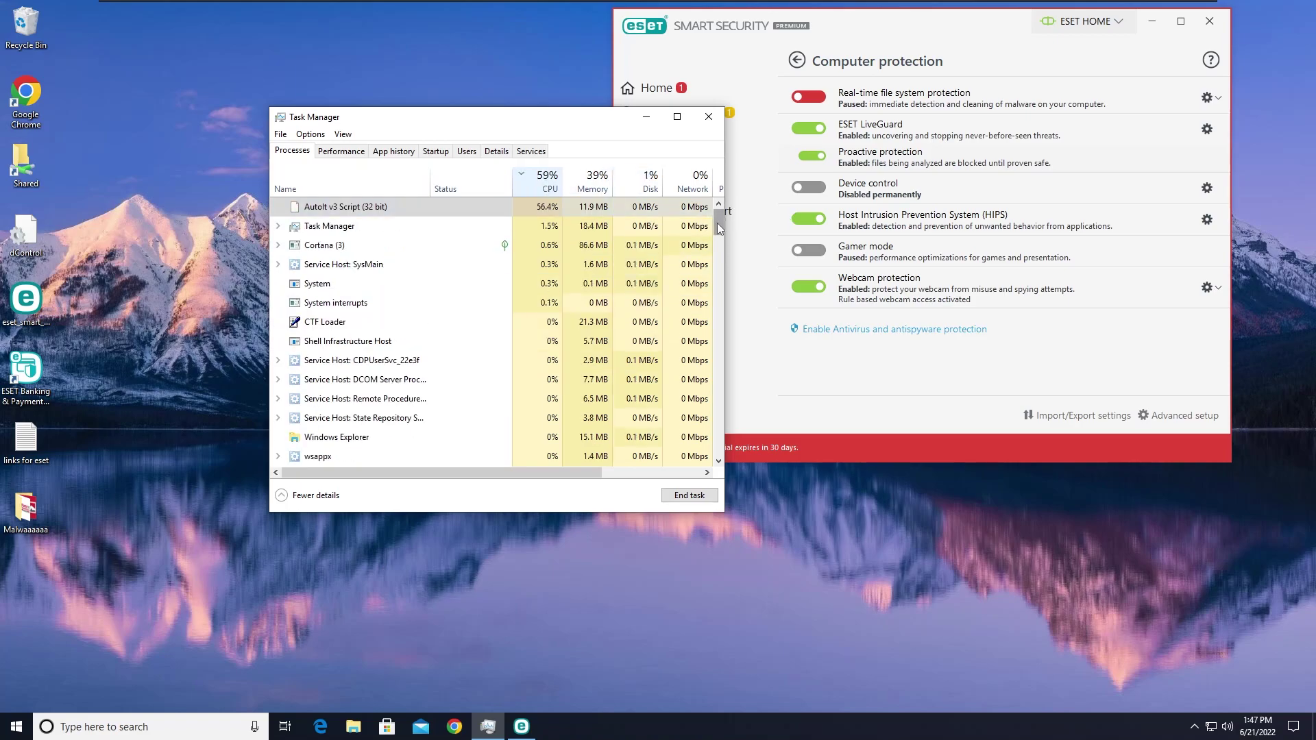
pyautogui.scroll(-2, 717, 223)
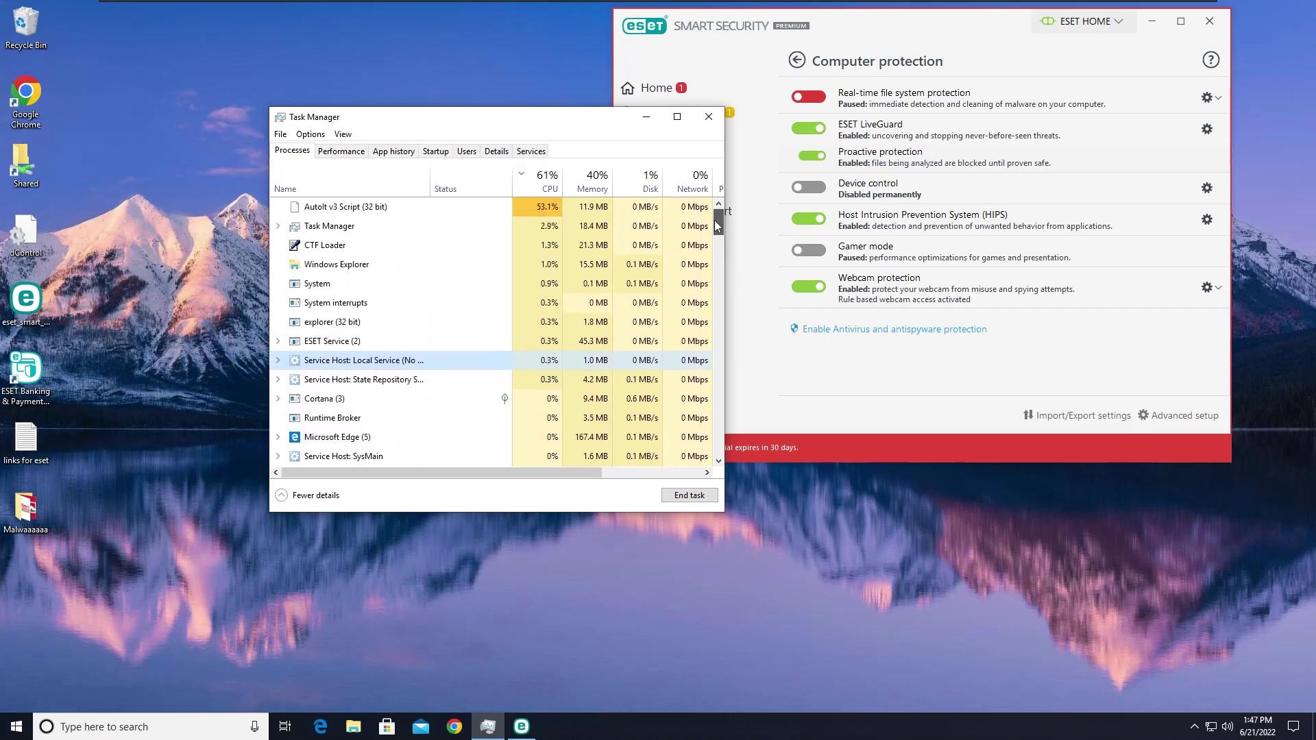
pyautogui.moveTo(705, 244); pyautogui.dragTo(925, 535)
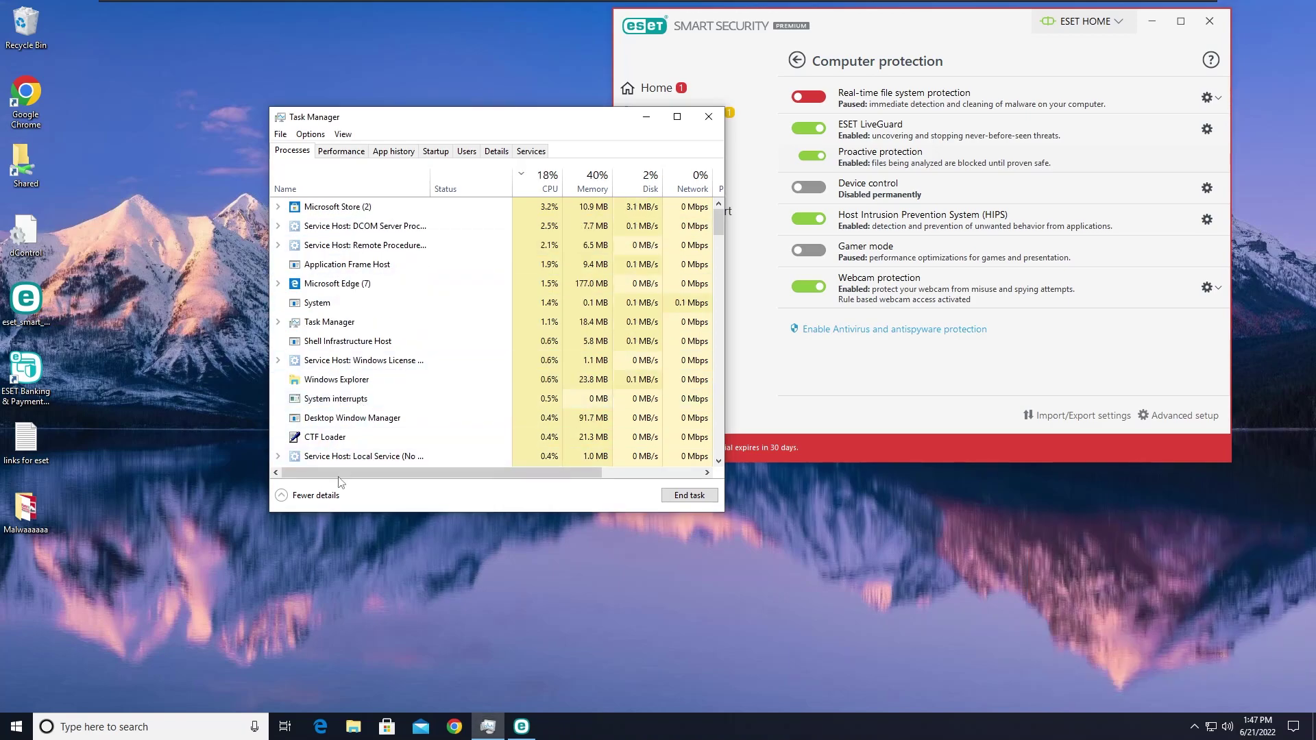
pyautogui.scroll(-2, 711, 218)
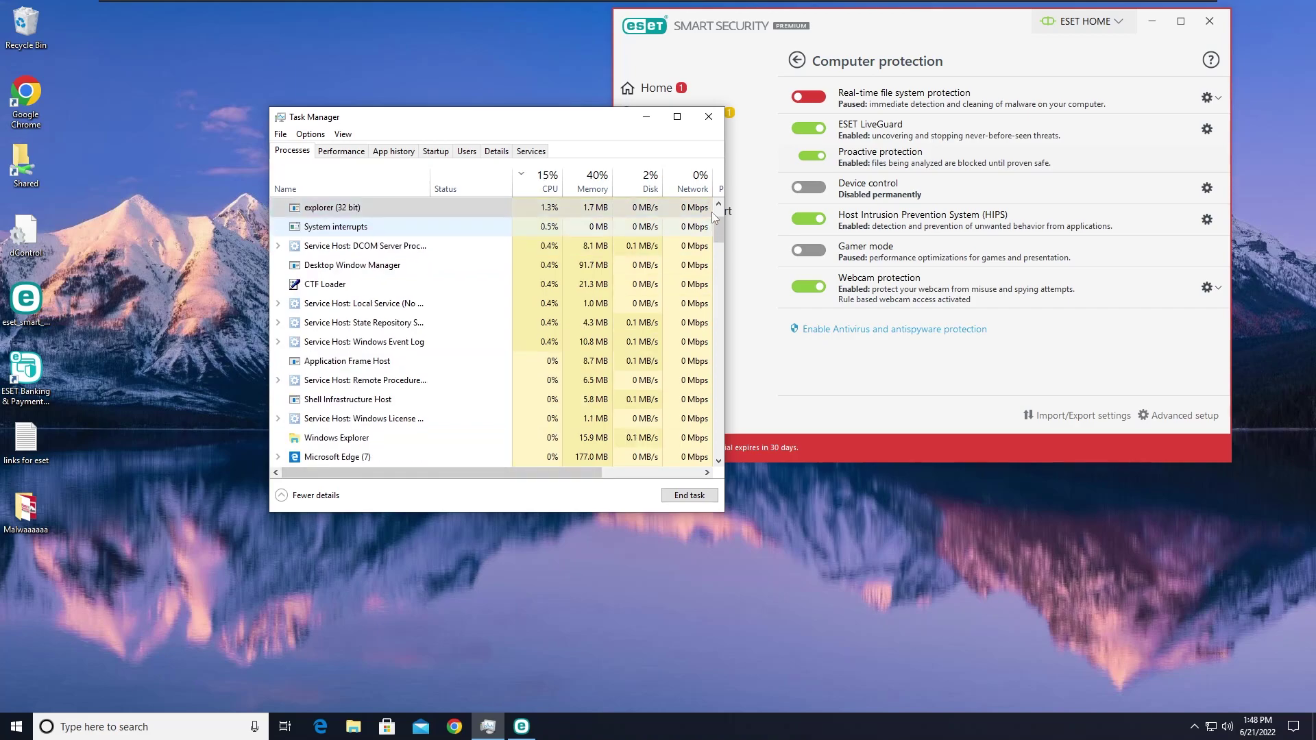
pyautogui.scroll(1, 718, 236)
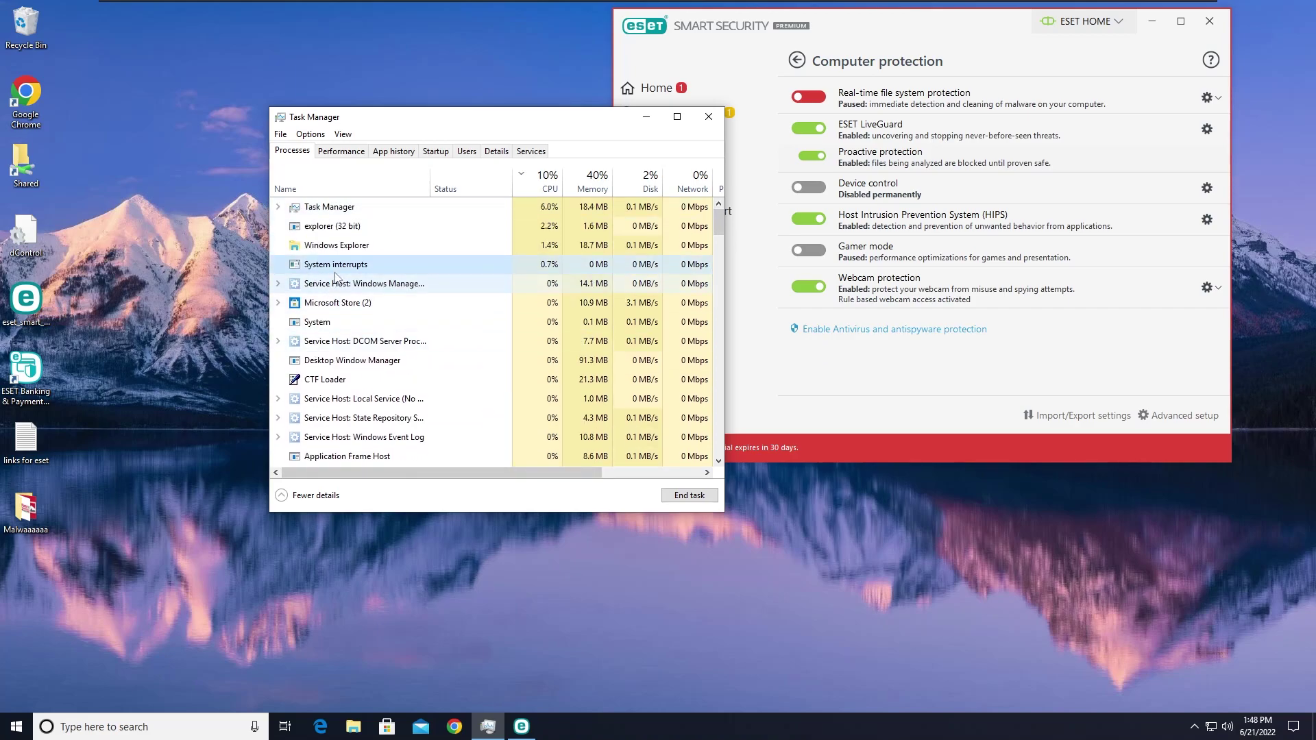
# Step: View the file location of the explorer (32 bit) process and close the Roaming folder
pyautogui.click(330, 229)
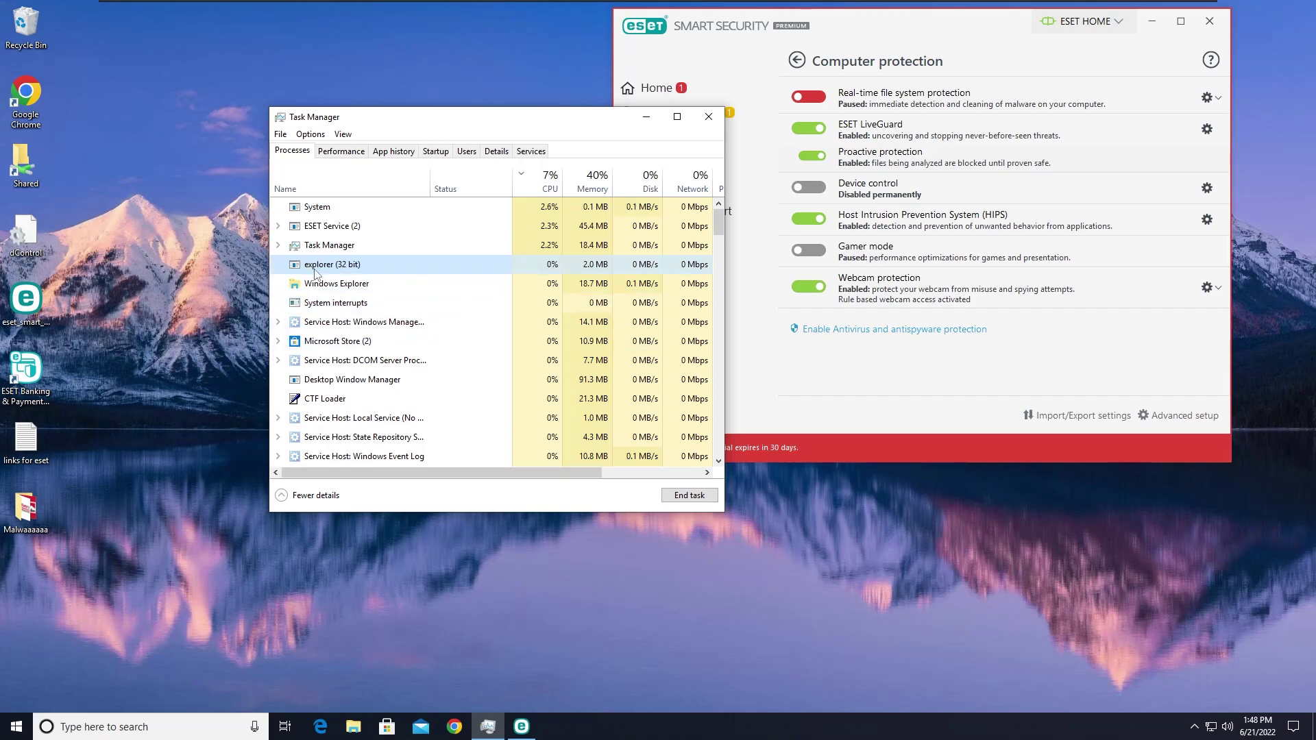
pyautogui.click(403, 346)
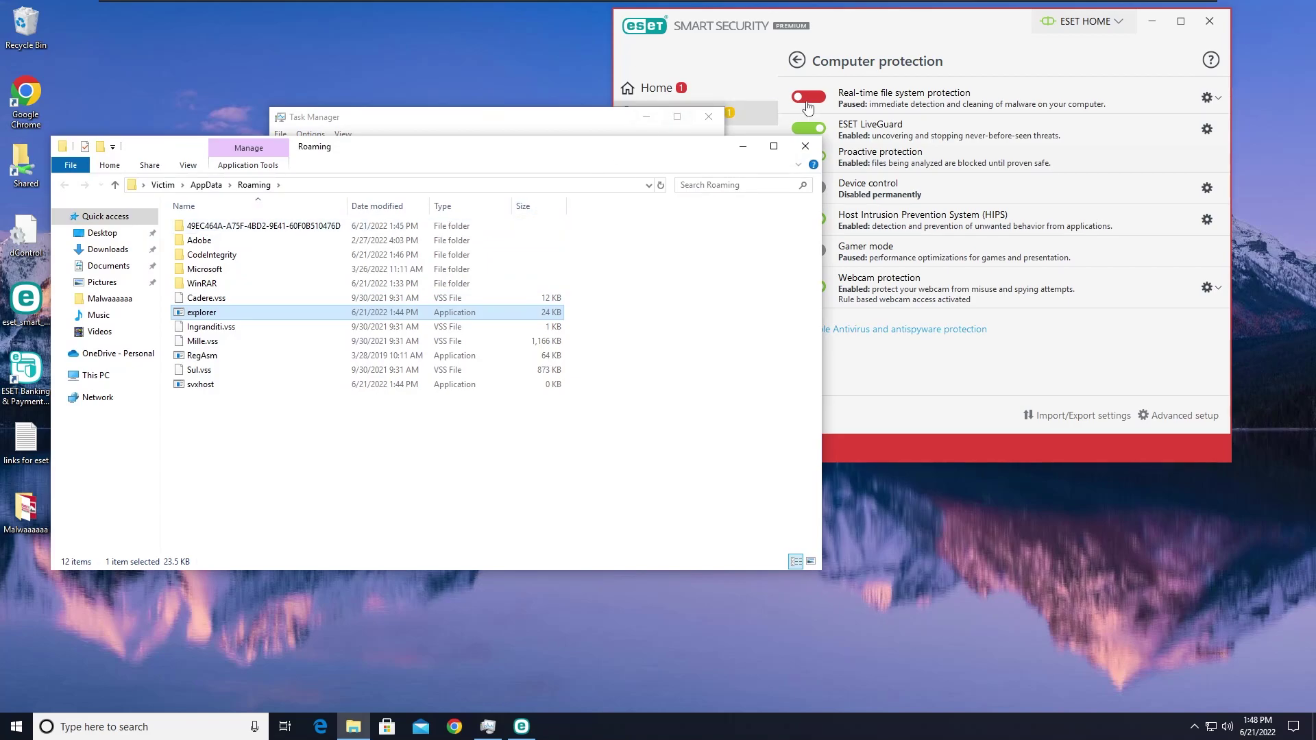
pyautogui.click(805, 146)
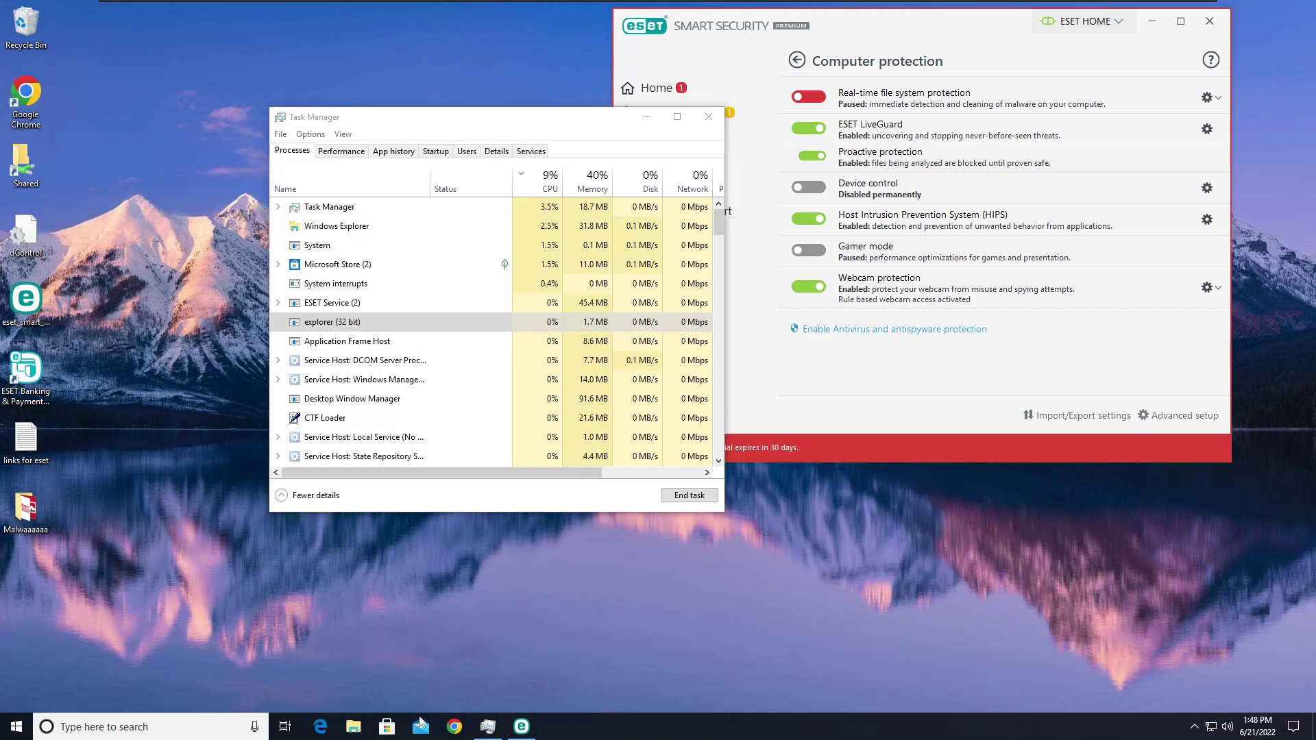
# Step: Open the Malwaaaaaa folder, place its window beside Task Manager, and run the Backdoor.Win32.Agent.myugth sample
pyautogui.doubleClick(27, 516)
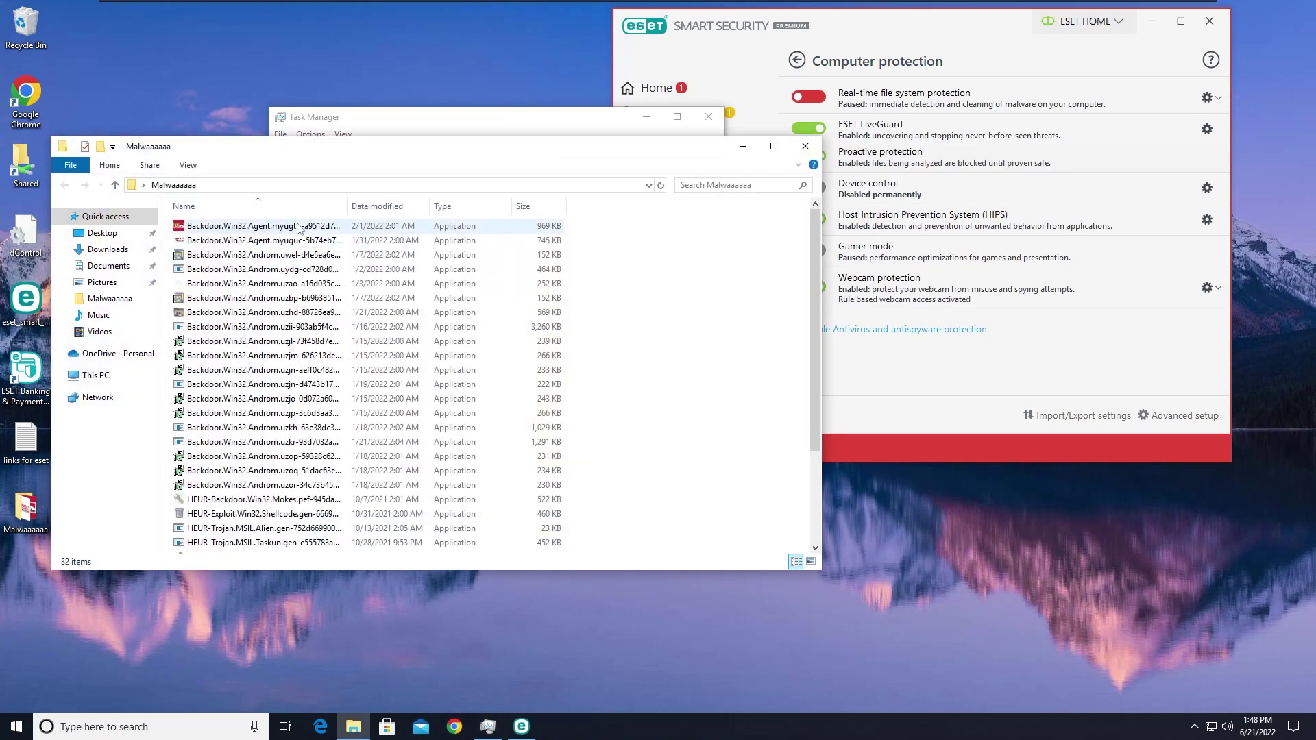
pyautogui.moveTo(556, 155); pyautogui.dragTo(970, 86)
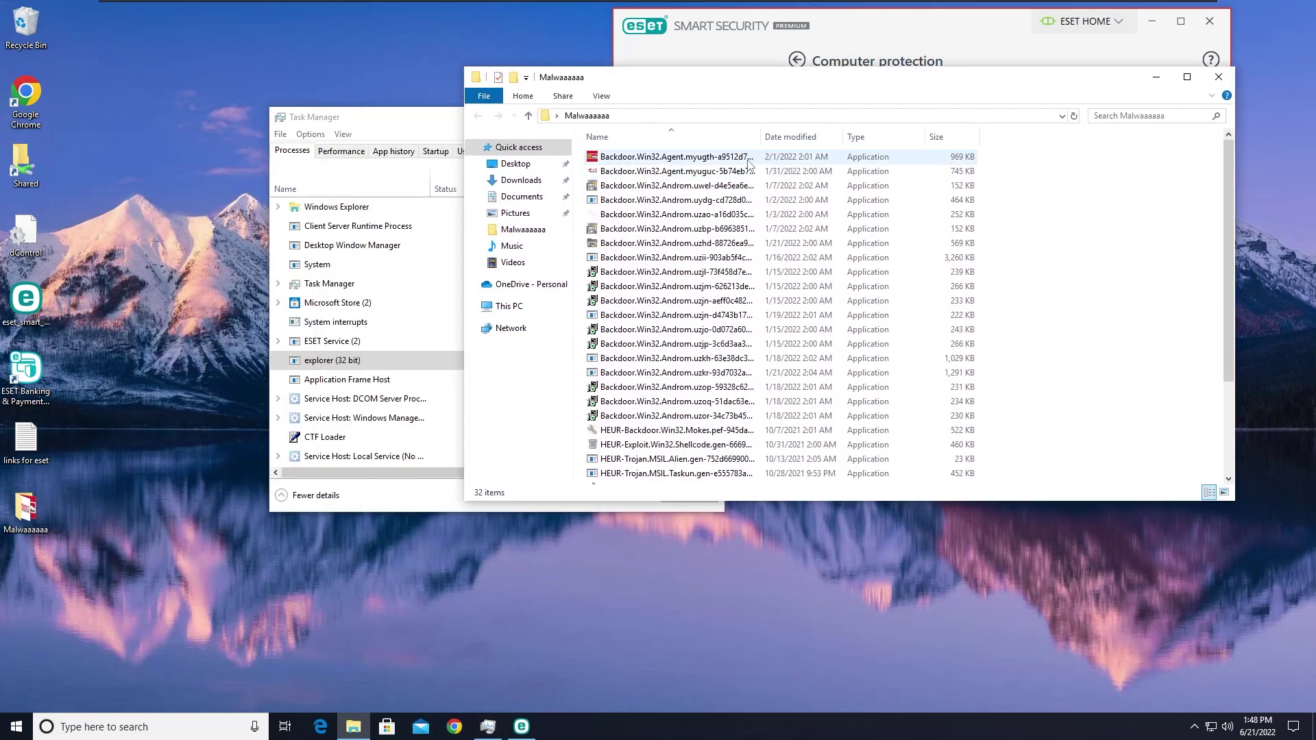
pyautogui.click(725, 173)
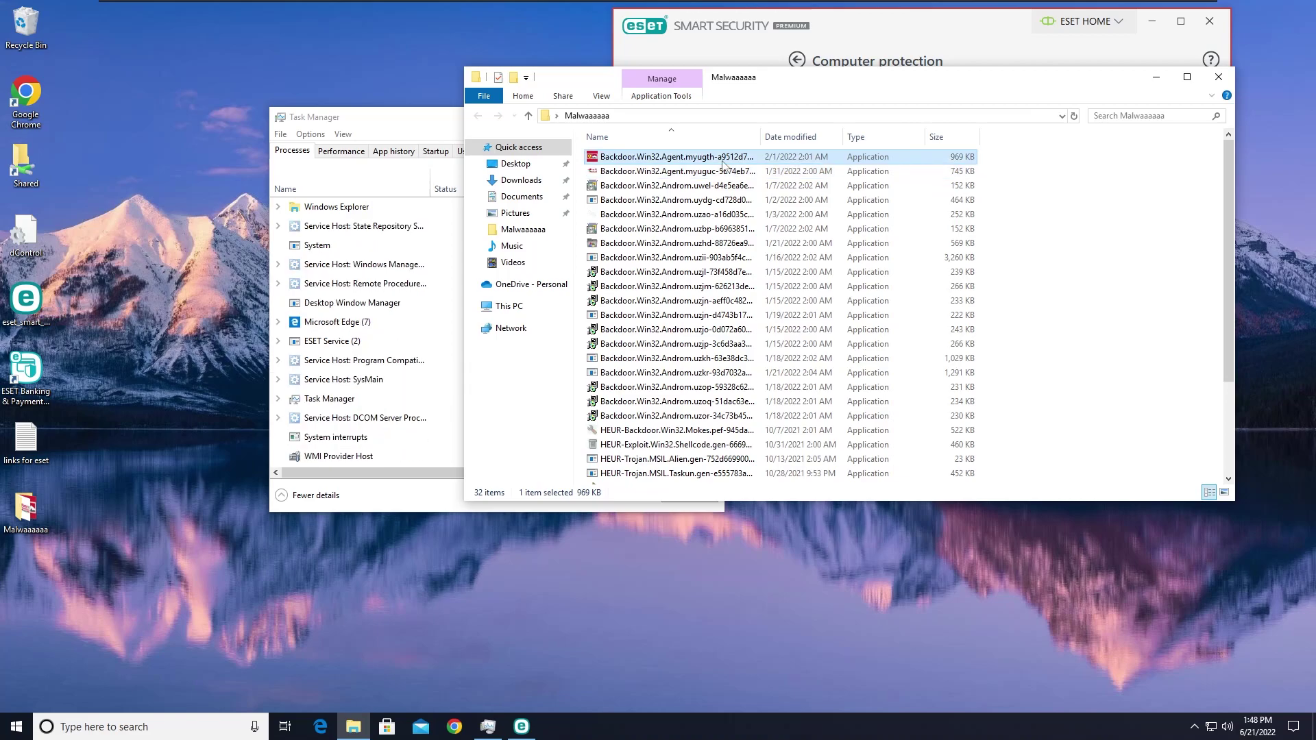
# Step: Check Task Manager's processes sorted by name after deleting the Backdoor.Win32.Agent.myugth sample, and dismiss the ESET threat alert
pyautogui.click(388, 128)
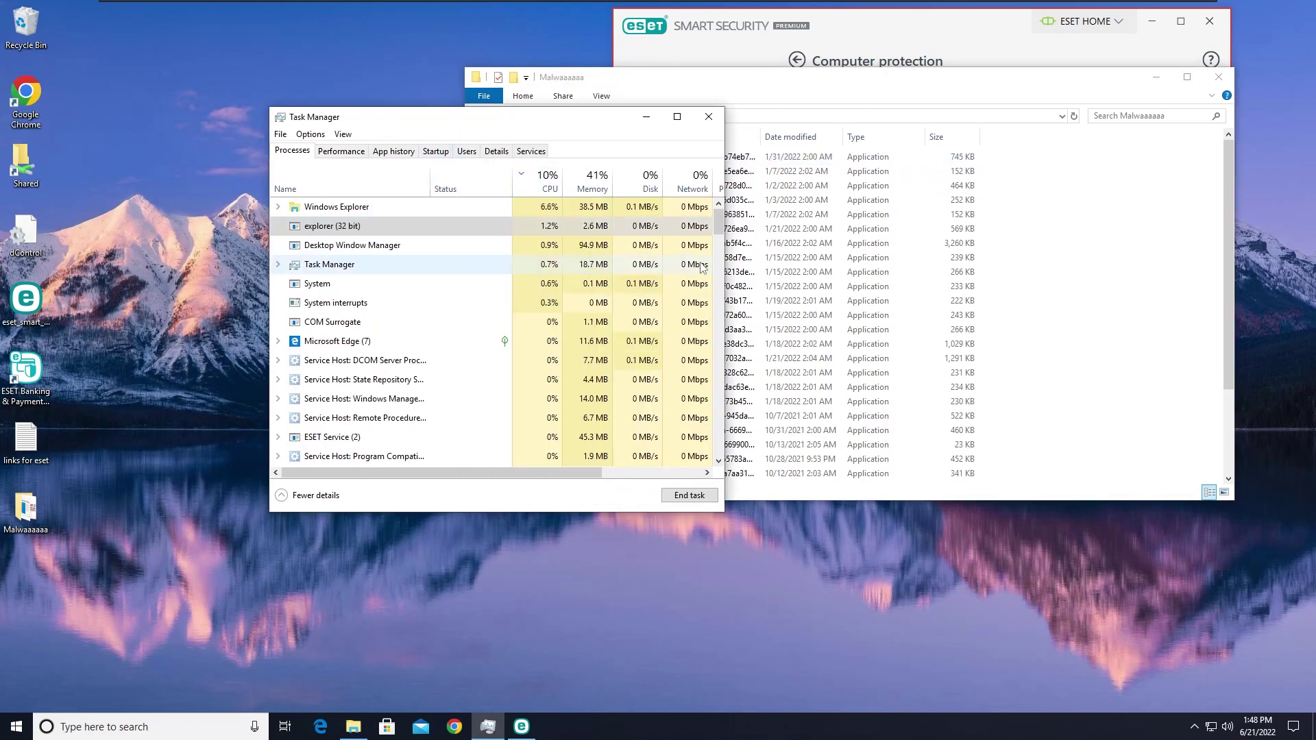
pyautogui.moveTo(717, 212)
pyautogui.mouseDown()
pyautogui.moveTo(706, 284)
pyautogui.moveTo(717, 294)
pyautogui.moveTo(717, 227)
pyautogui.mouseUp()
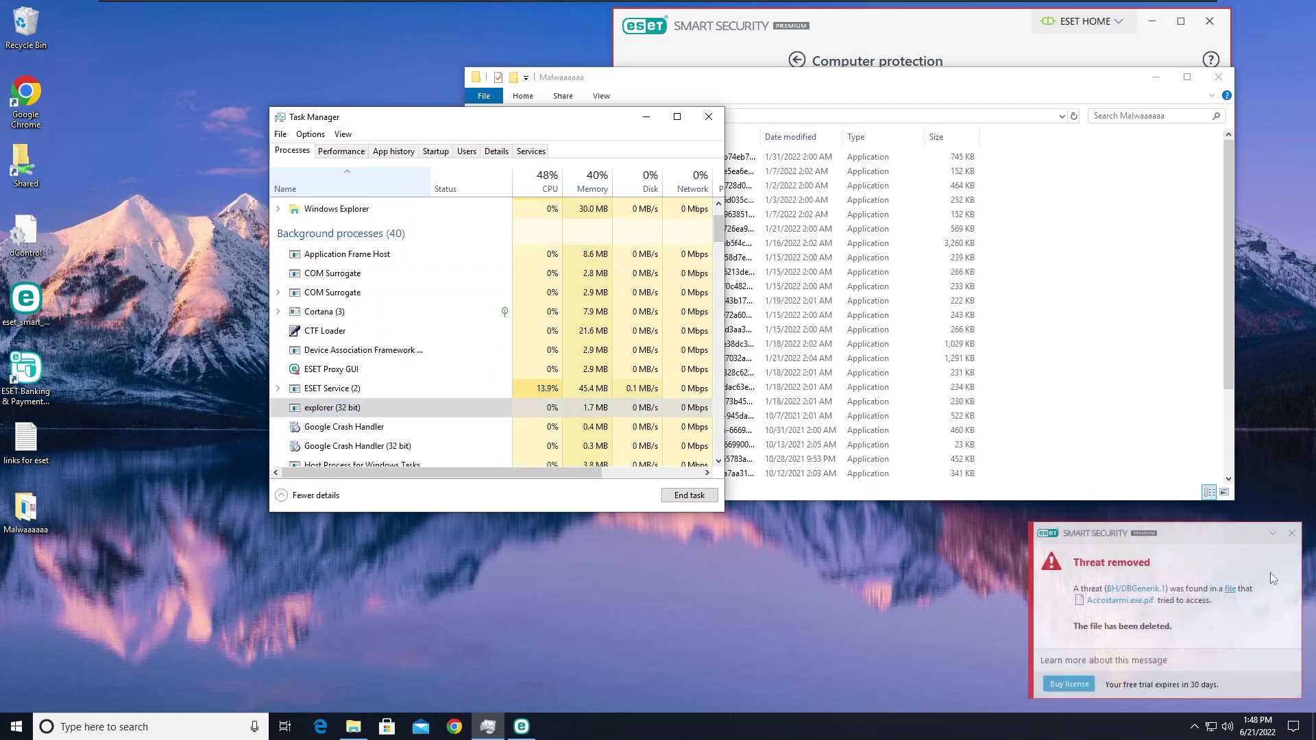
pyautogui.click(1292, 533)
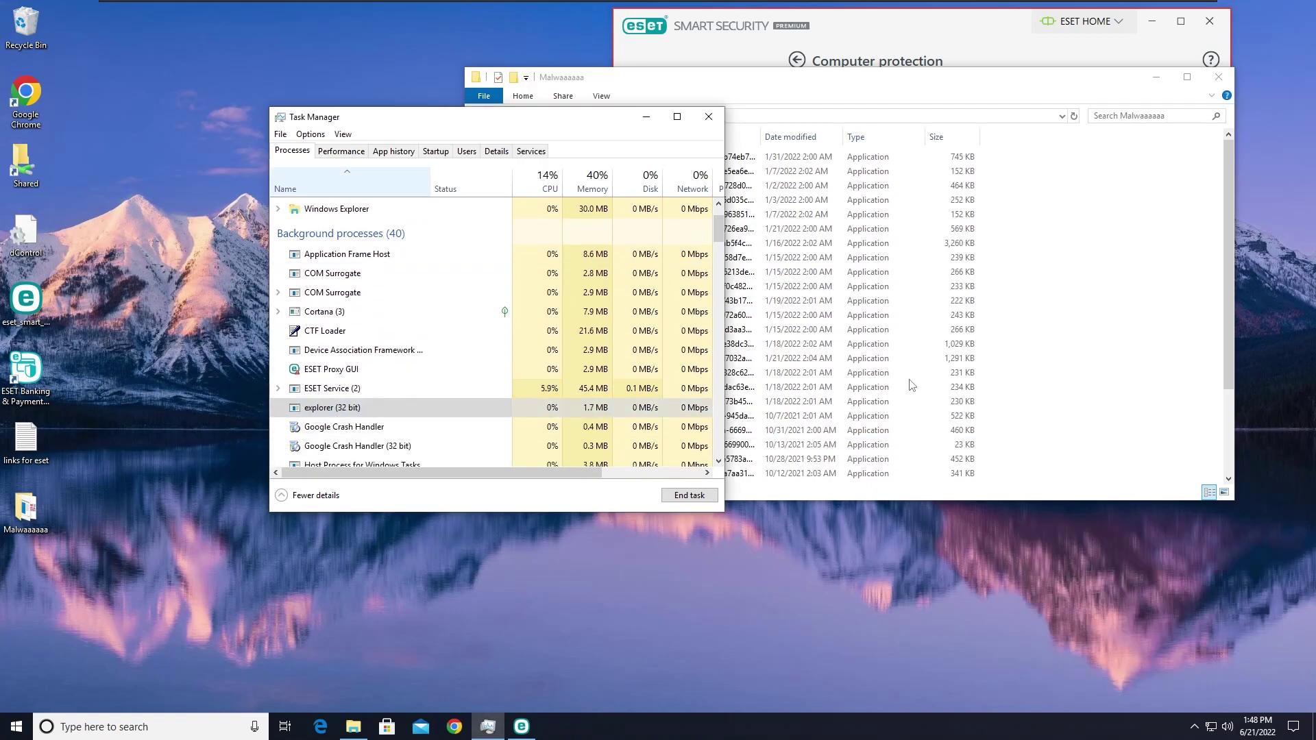
pyautogui.moveTo(717, 229); pyautogui.dragTo(712, 200)
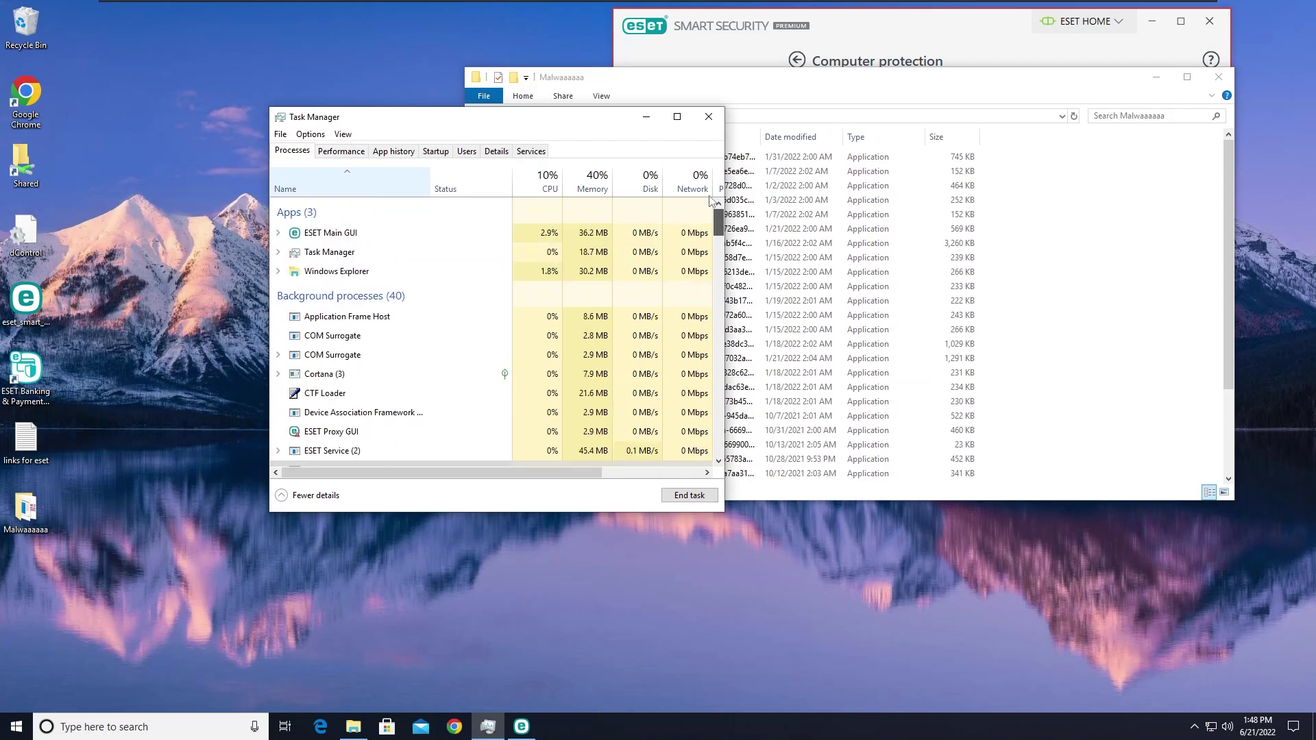
# Step: Run and delete the Backdoor.Win32.Agent.myuguc sample, and close the RunDLL error message
pyautogui.click(1005, 186)
pyautogui.click(663, 158)
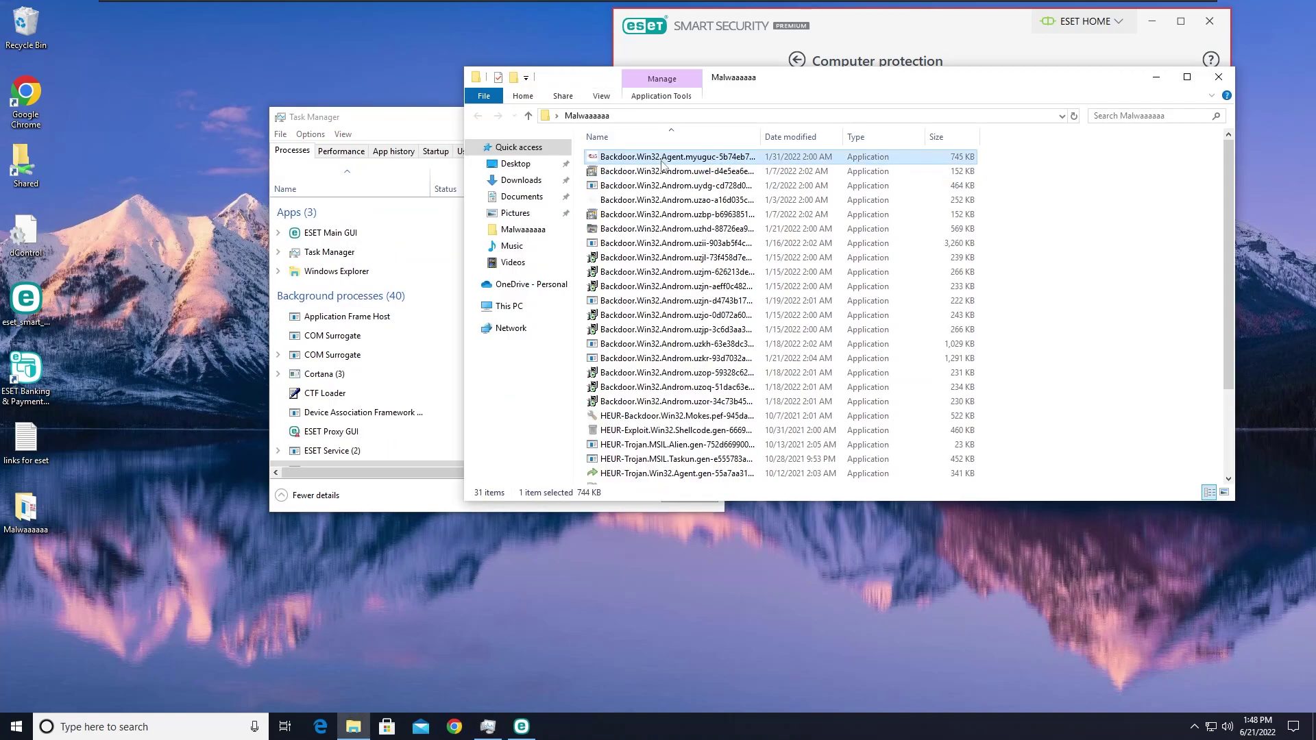
pyautogui.click(662, 161)
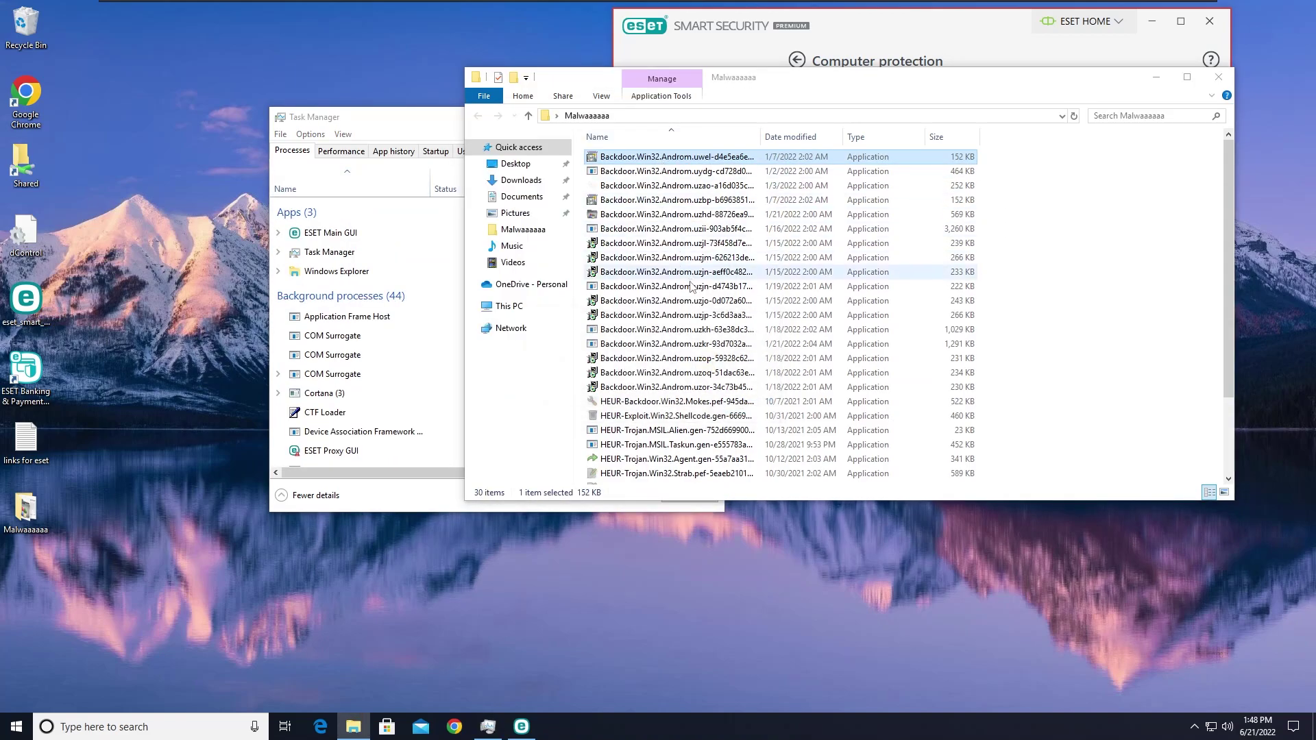
pyautogui.click(428, 257)
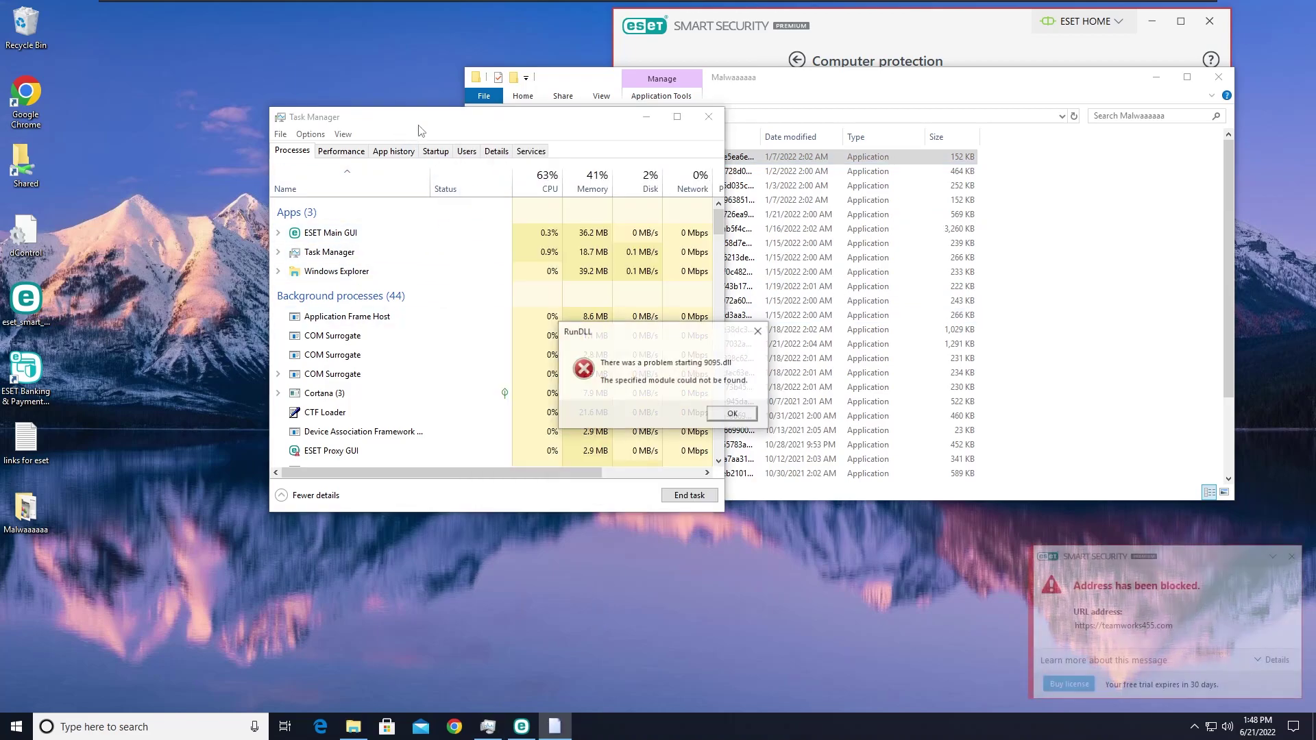
pyautogui.click(732, 415)
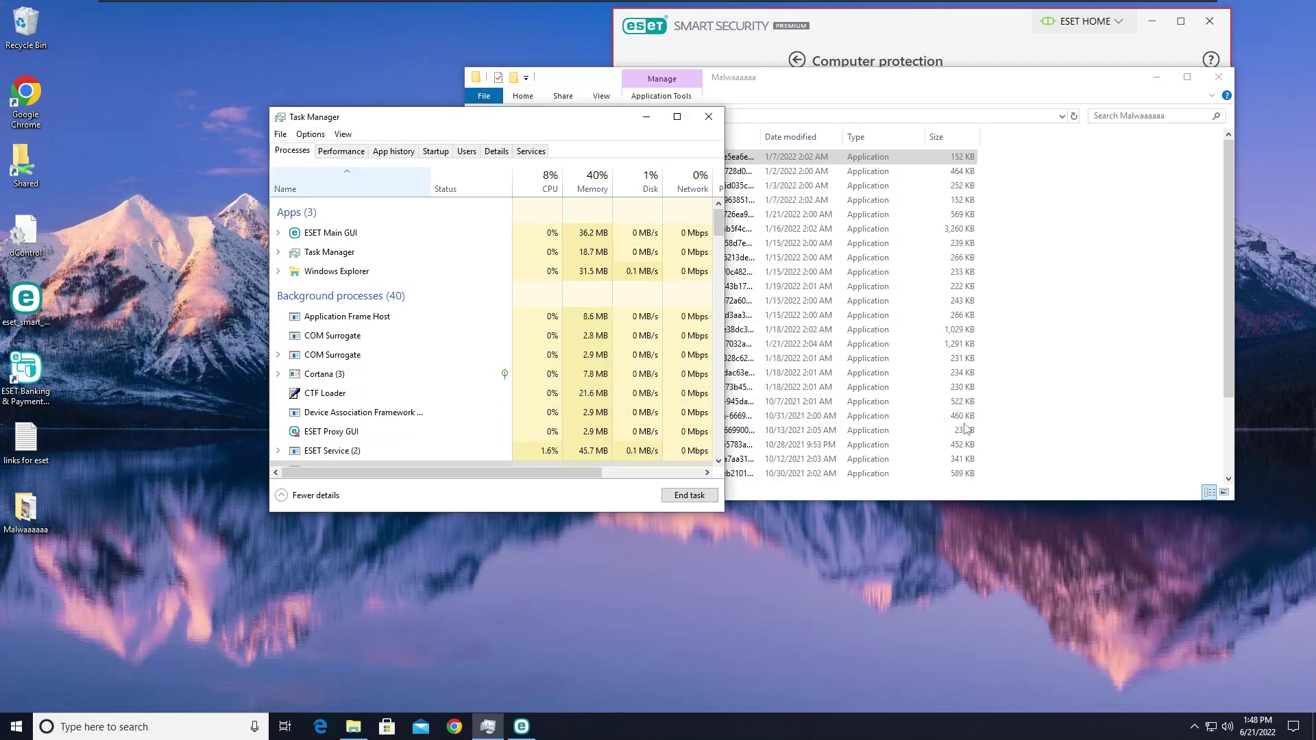
# Step: Run and delete the Backdoor.Win32.Androm.uwel sample, and run Backdoor.Win32.Androm.uydg, selecting its process in Task Manager
pyautogui.click(1022, 201)
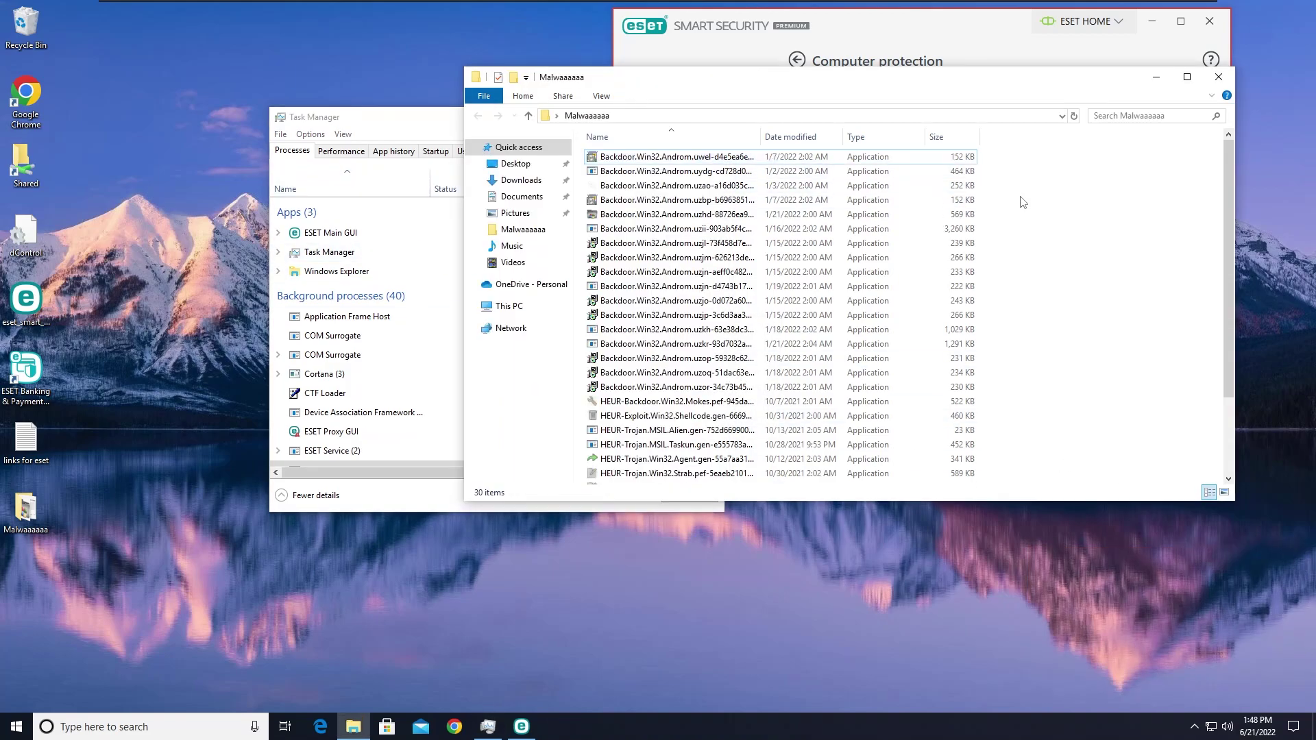
pyautogui.doubleClick(640, 159)
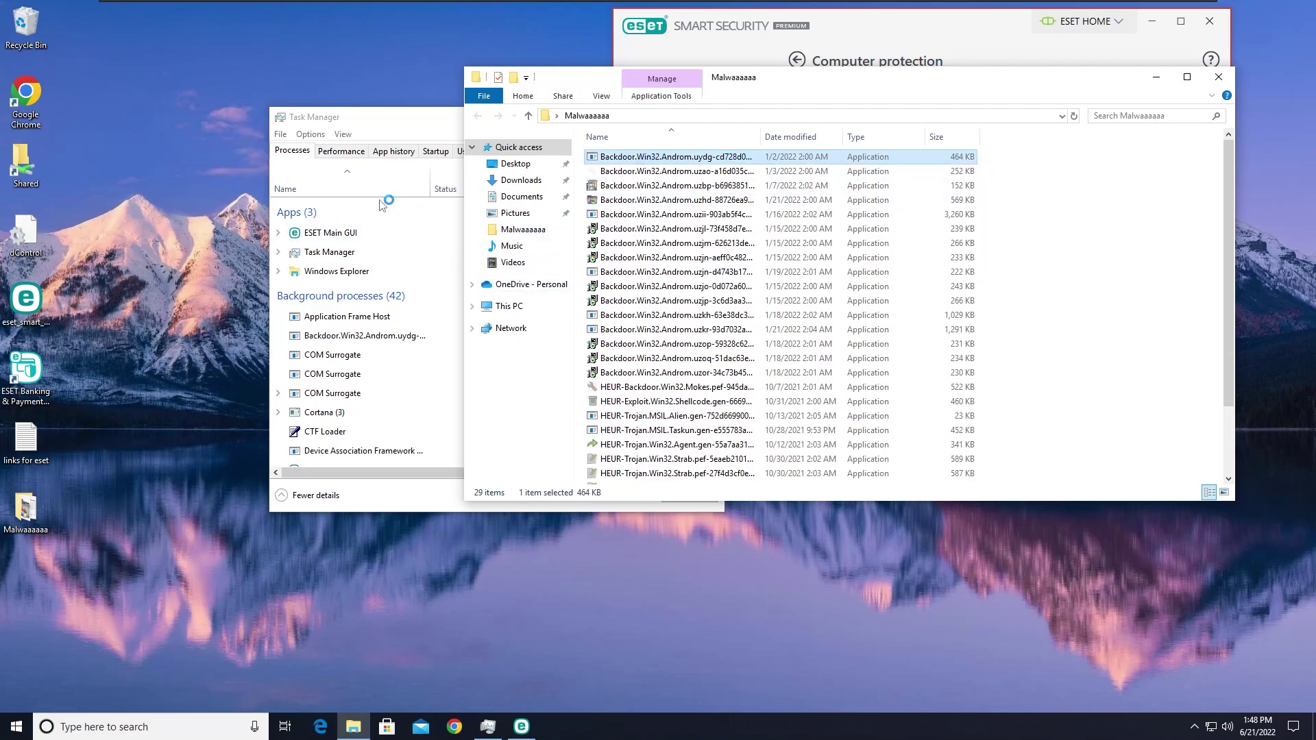
pyautogui.click(278, 341)
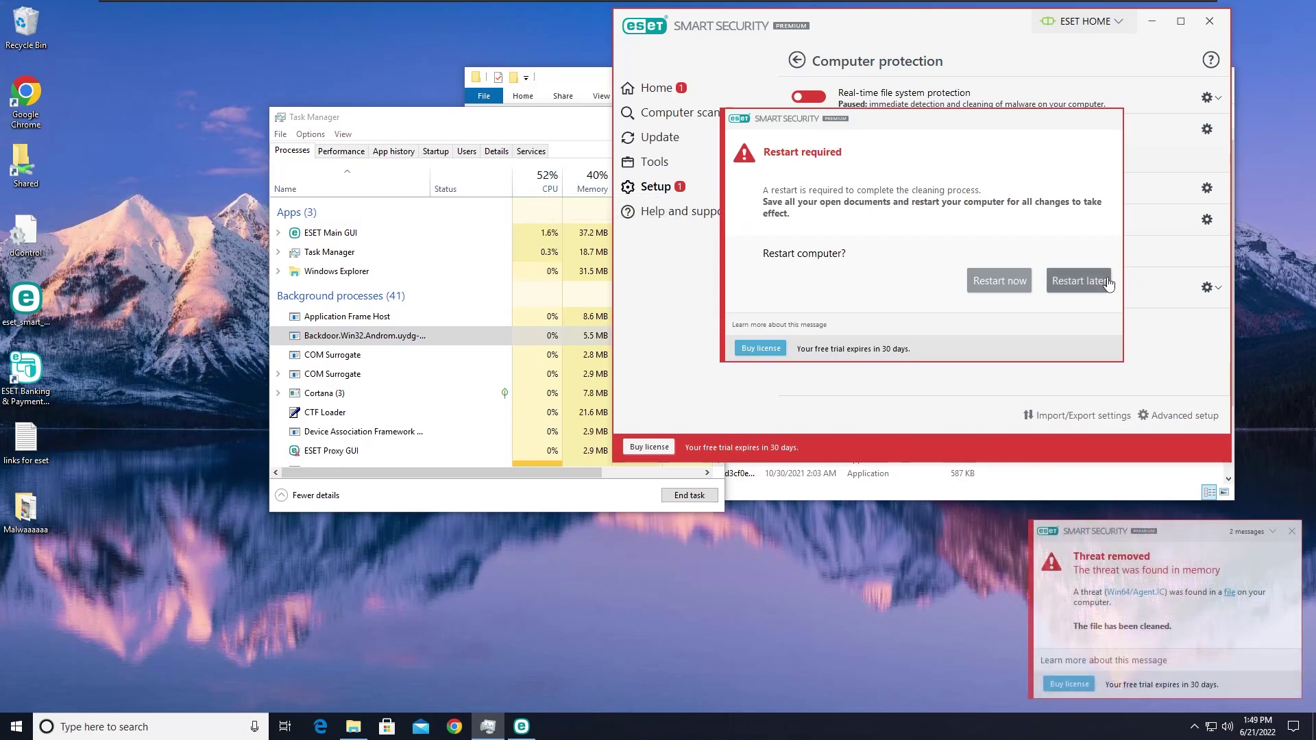
# Step: Postpone the restart requested by ESET, dismiss its repeated threat alerts, and close its window to return to the Malwaaaaaa folder
pyautogui.click(1079, 281)
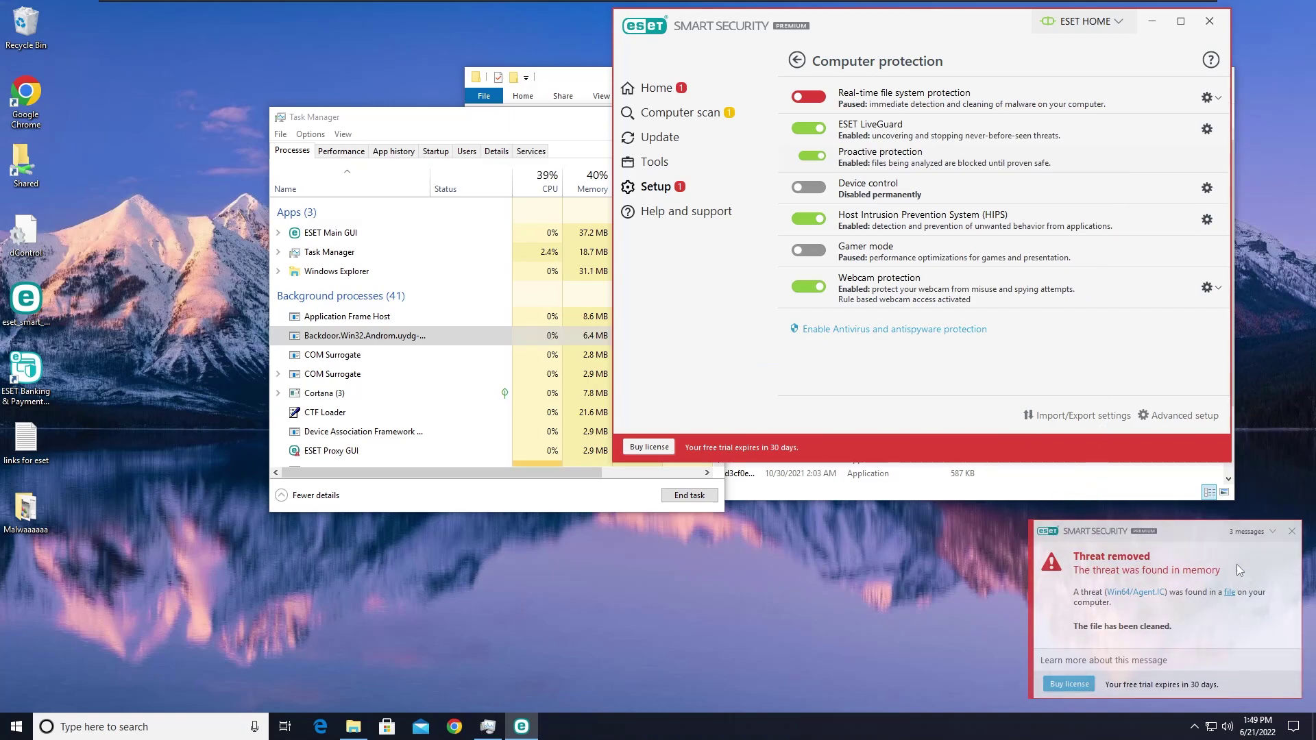
pyautogui.click(1290, 532)
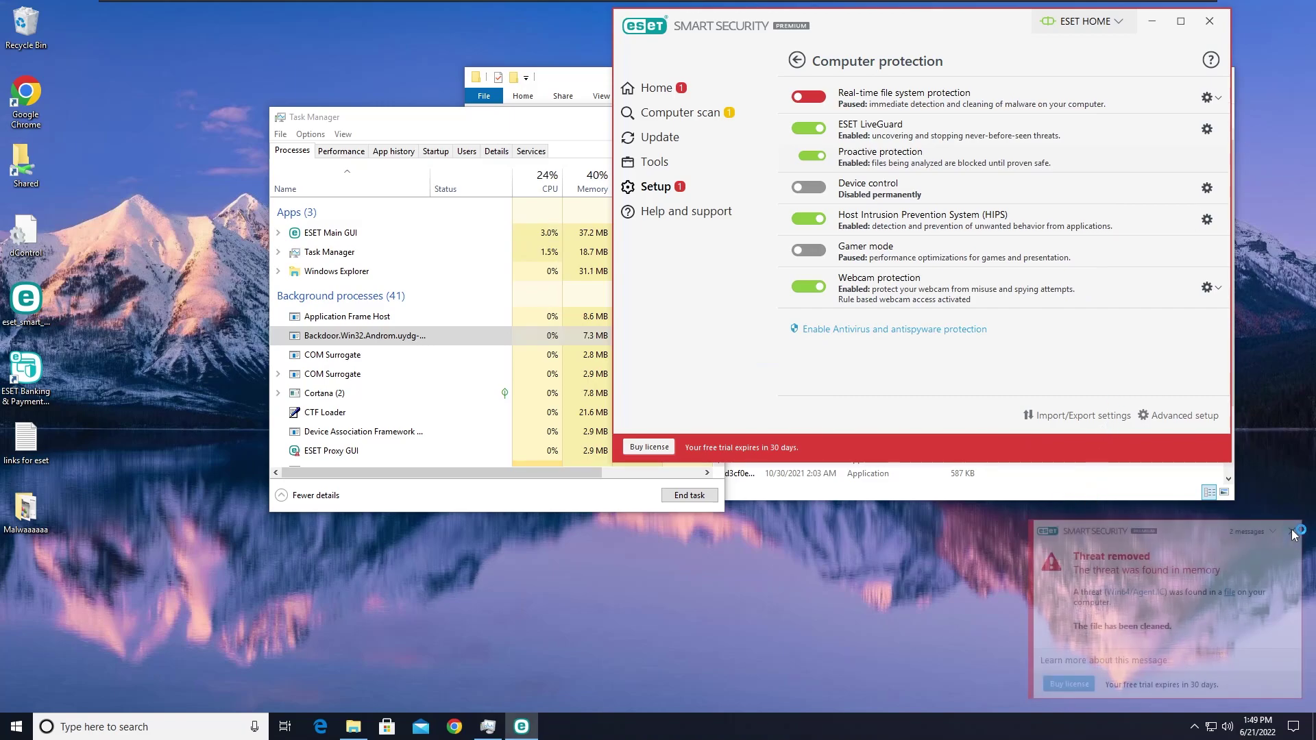
pyautogui.click(1291, 532)
pyautogui.click(1292, 533)
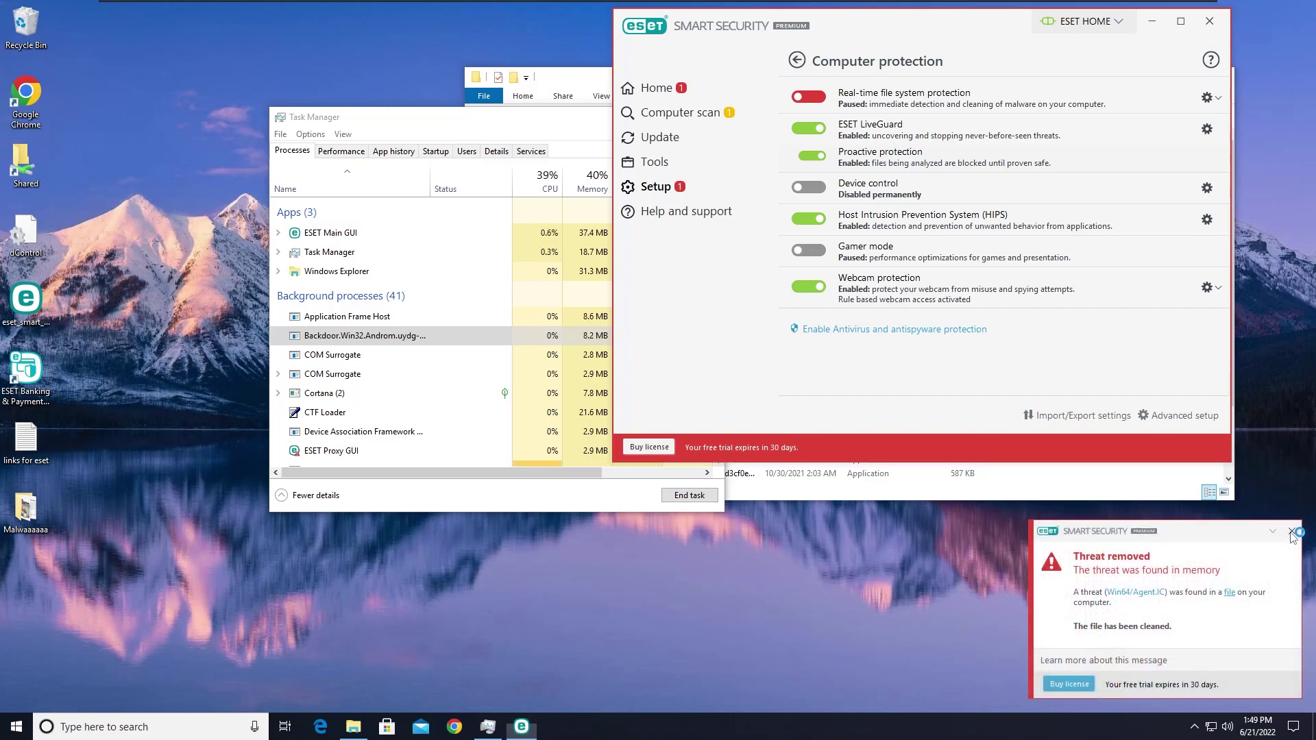
pyautogui.click(1291, 532)
pyautogui.click(1201, 22)
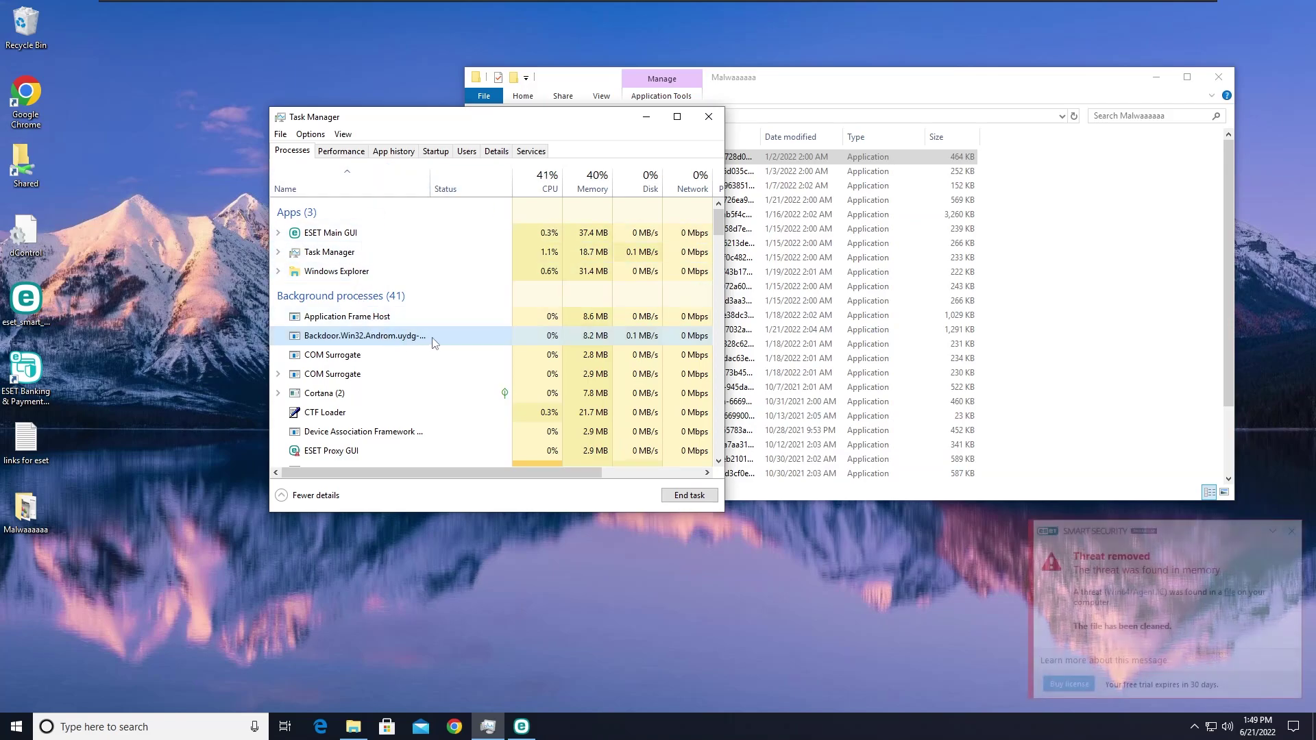
pyautogui.click(1291, 534)
pyautogui.click(1078, 285)
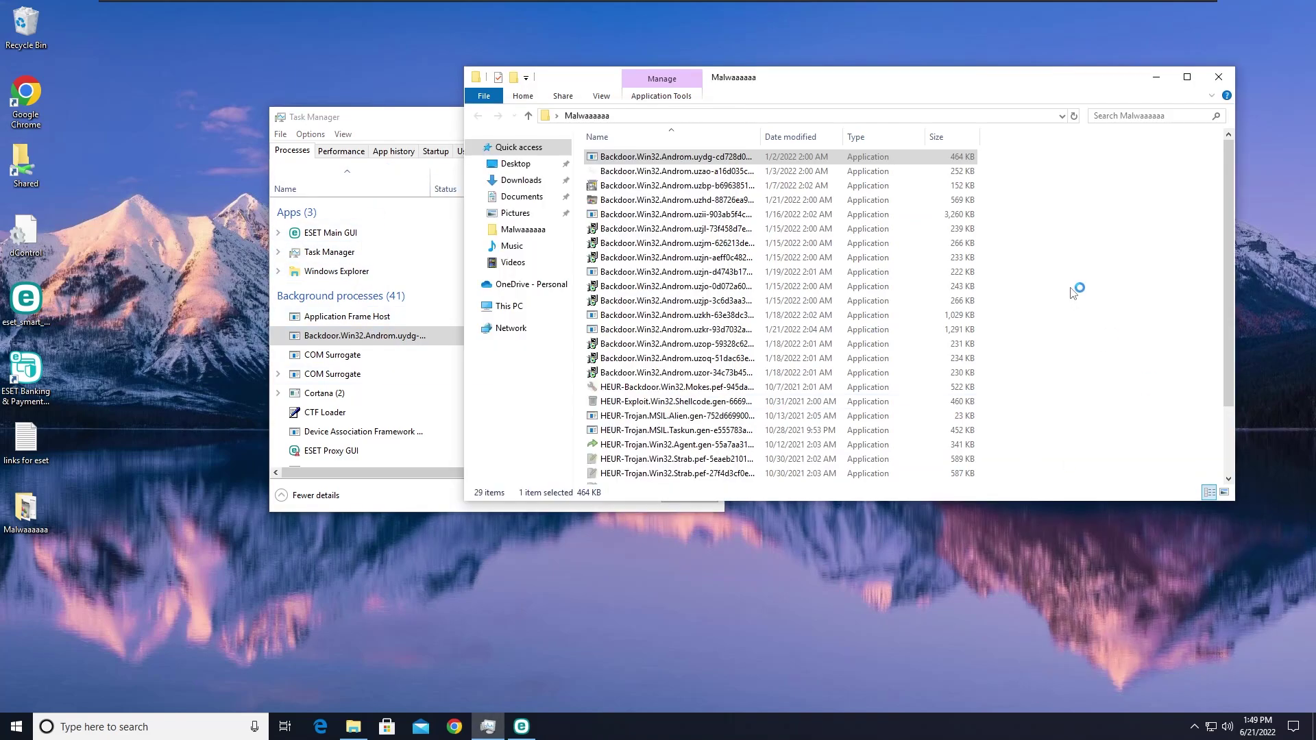
# Step: Try to delete the Backdoor.Win32.Androm.uydg sample, cancel the file-in-use message, and end the sample's process in Task Manager
pyautogui.click(706, 157)
pyautogui.press('Delete')
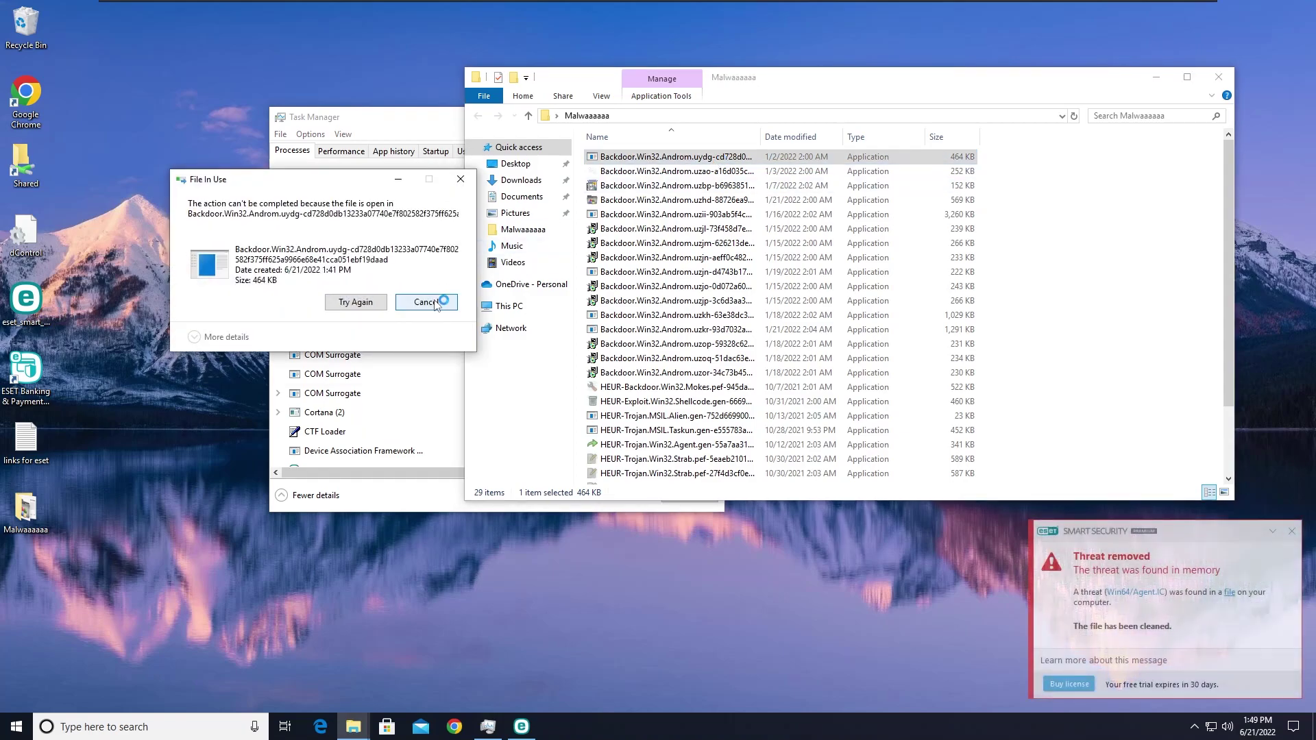
pyautogui.click(426, 302)
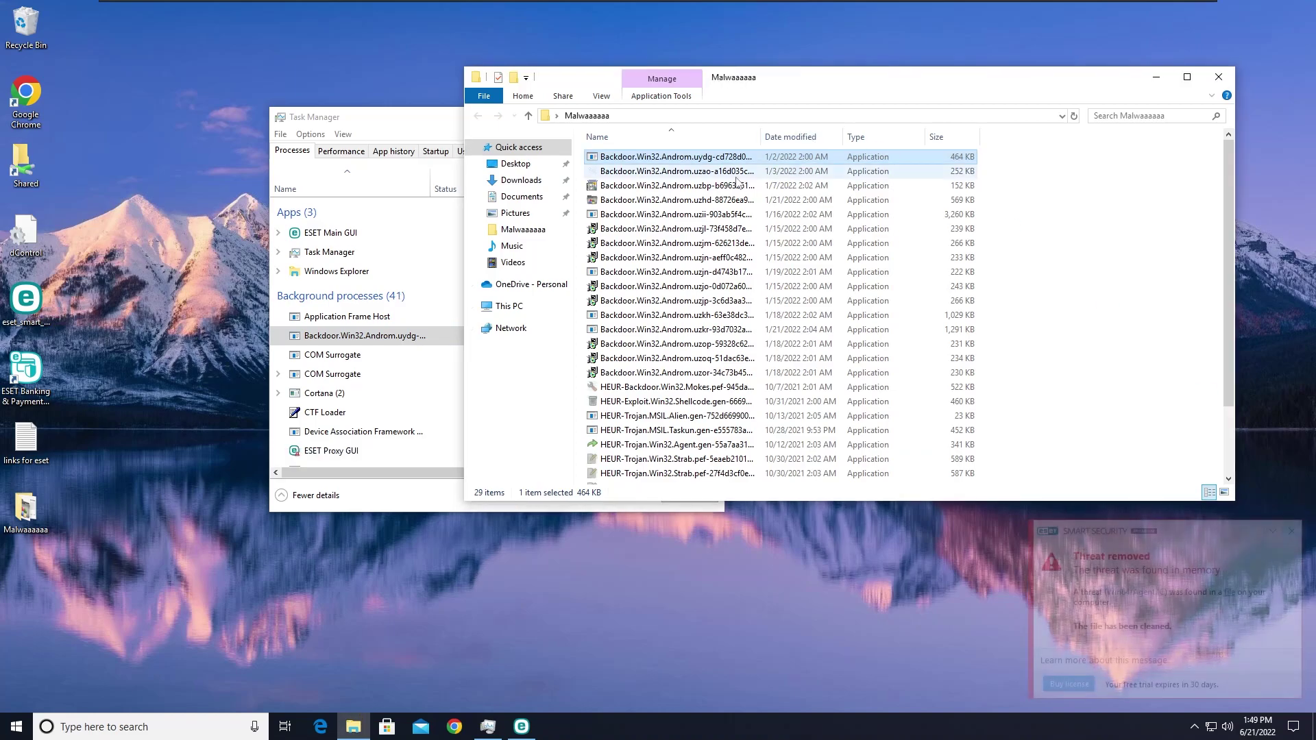
pyautogui.click(1289, 531)
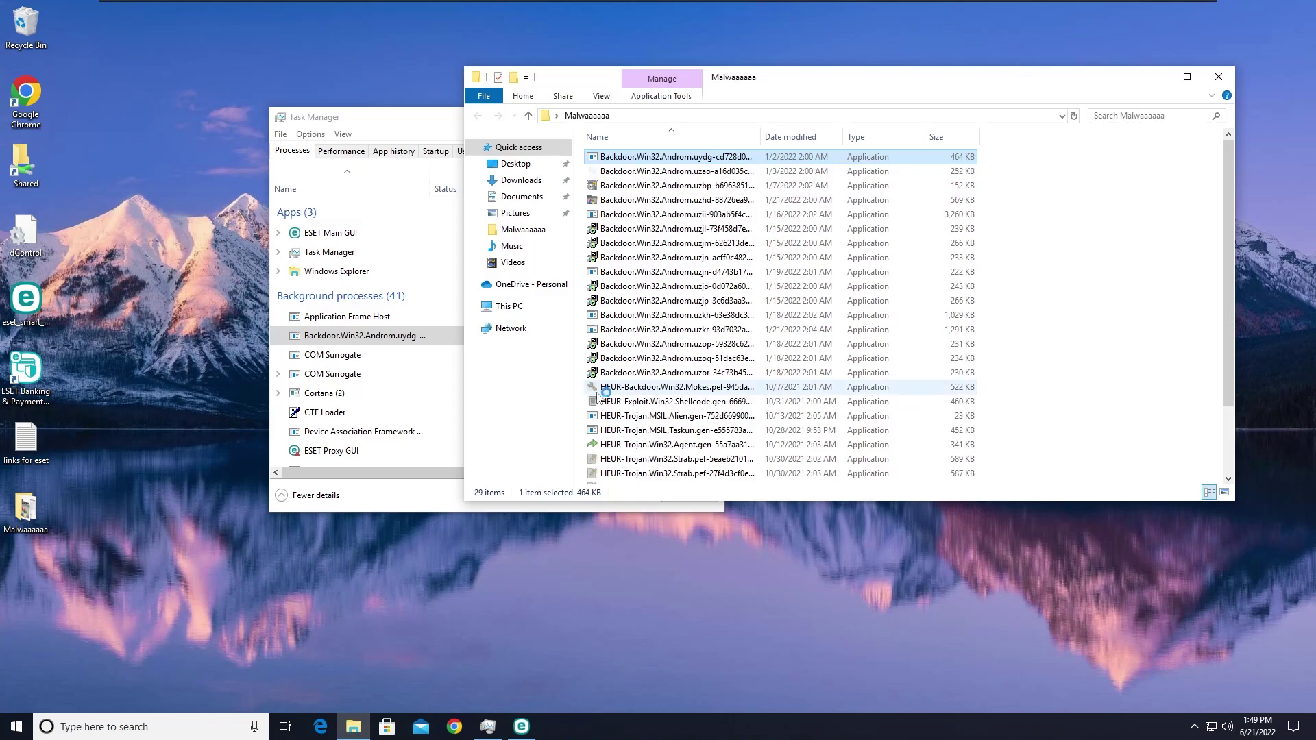
pyautogui.click(463, 502)
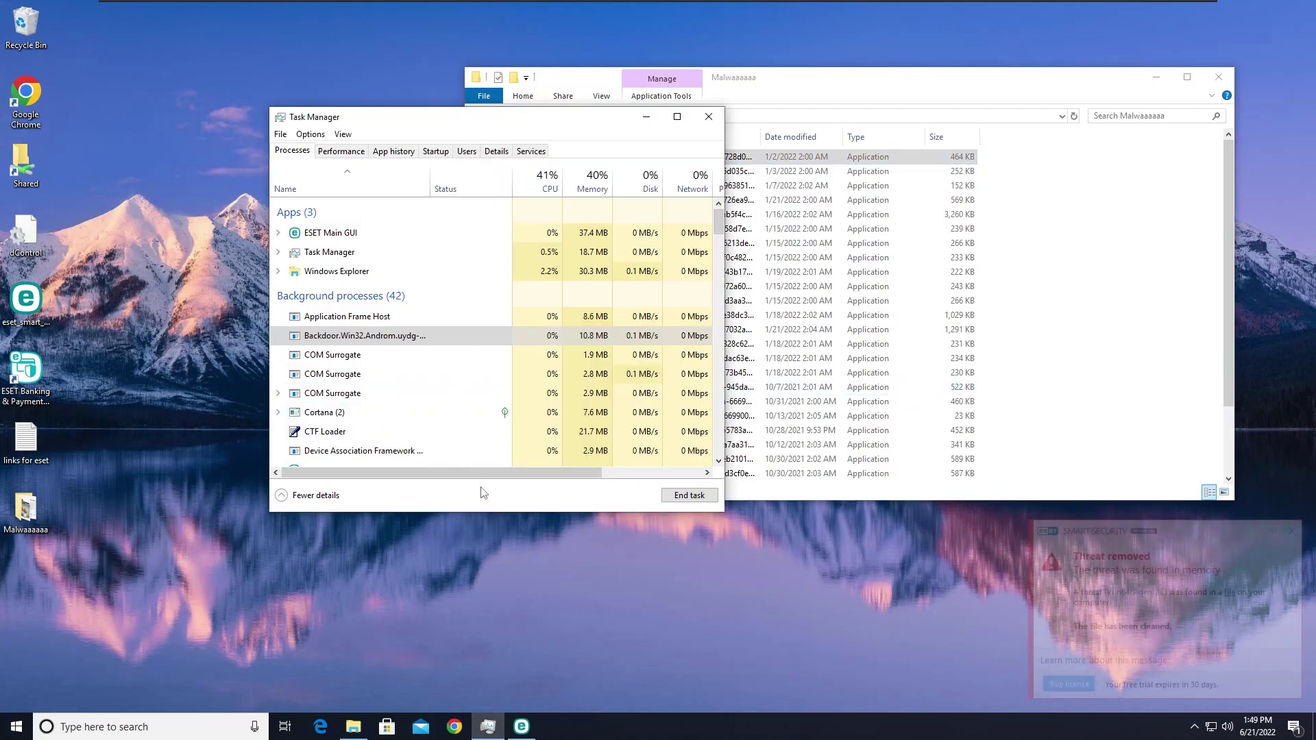
pyautogui.click(690, 496)
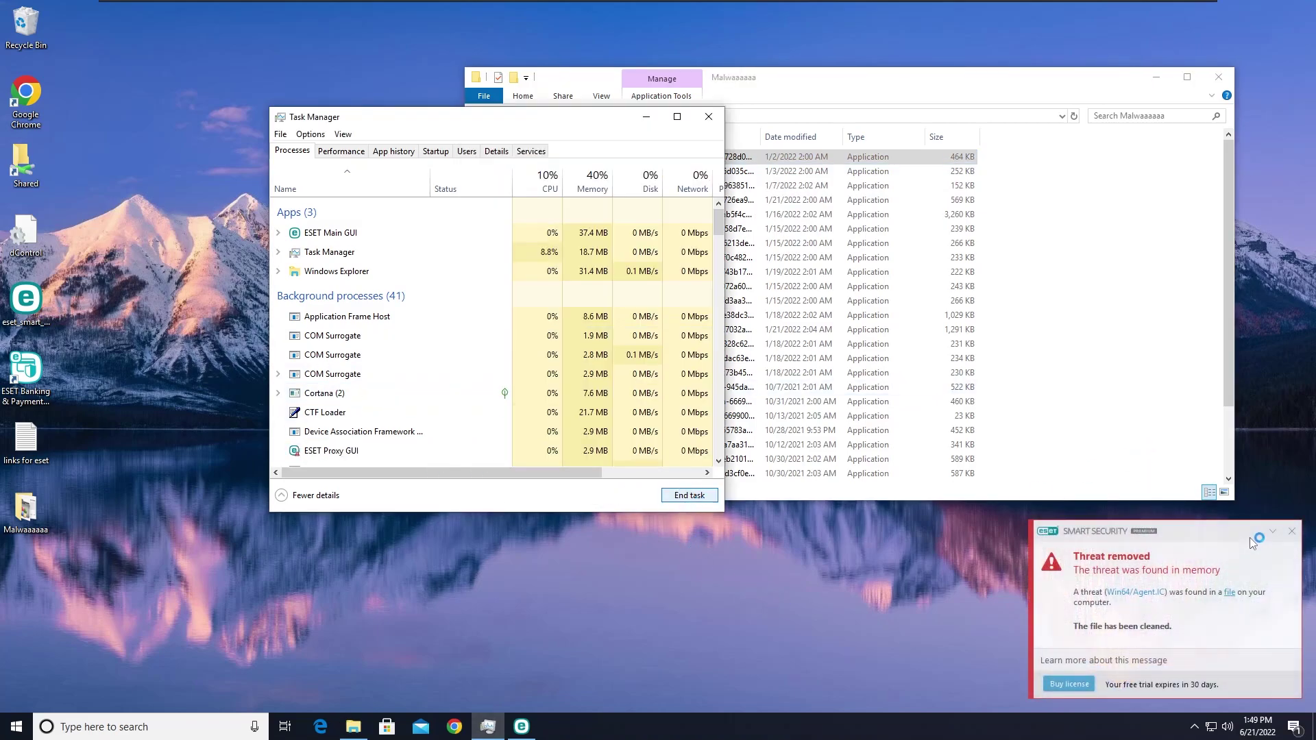
# Step: Delete the uydg sample, run Backdoor.Win32.Androm.uzao, and check the file location of its Cfar process with Task Manager sorted by CPU
pyautogui.click(1140, 456)
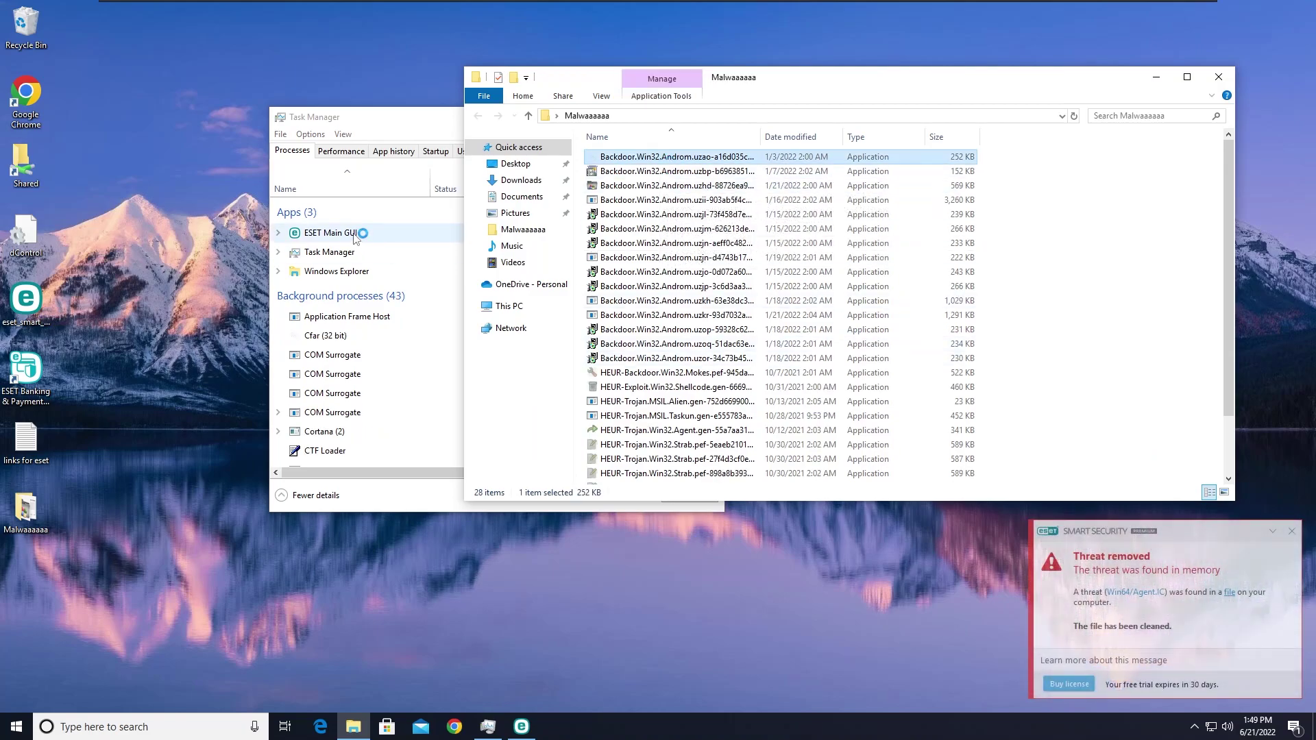
pyautogui.click(276, 335)
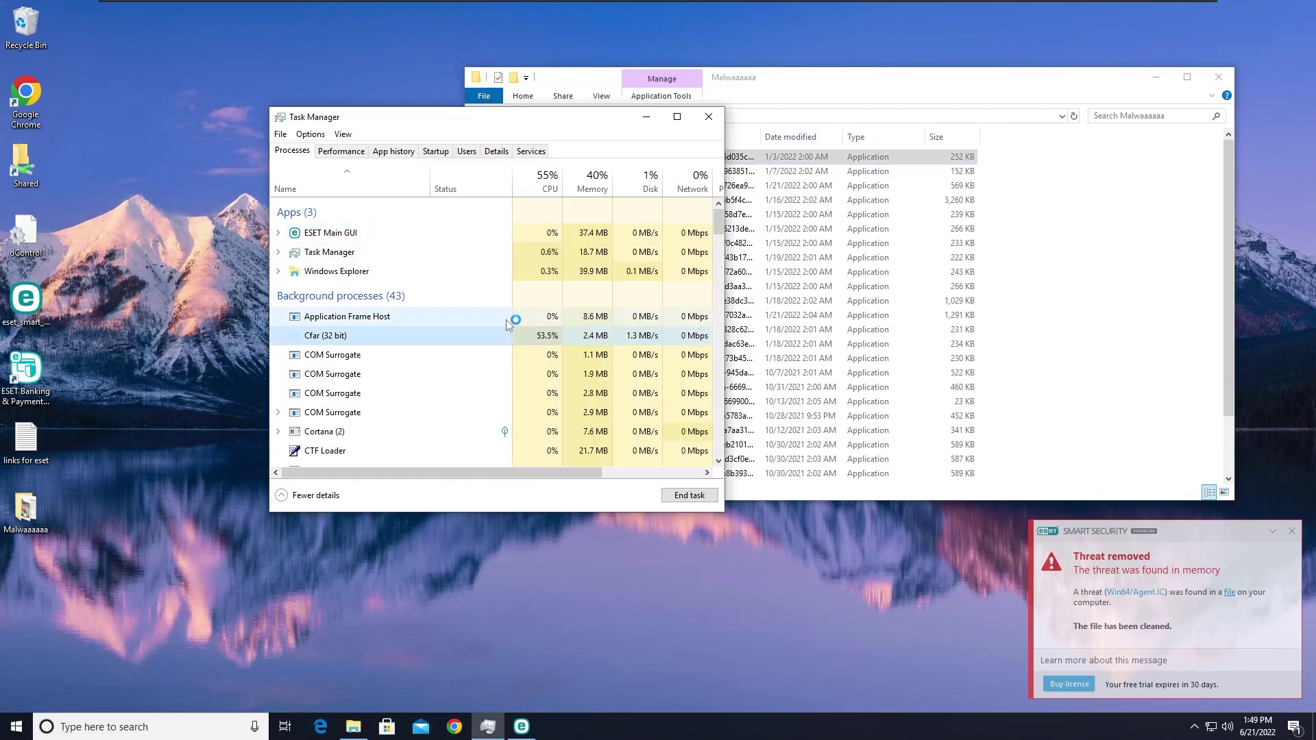
pyautogui.click(540, 187)
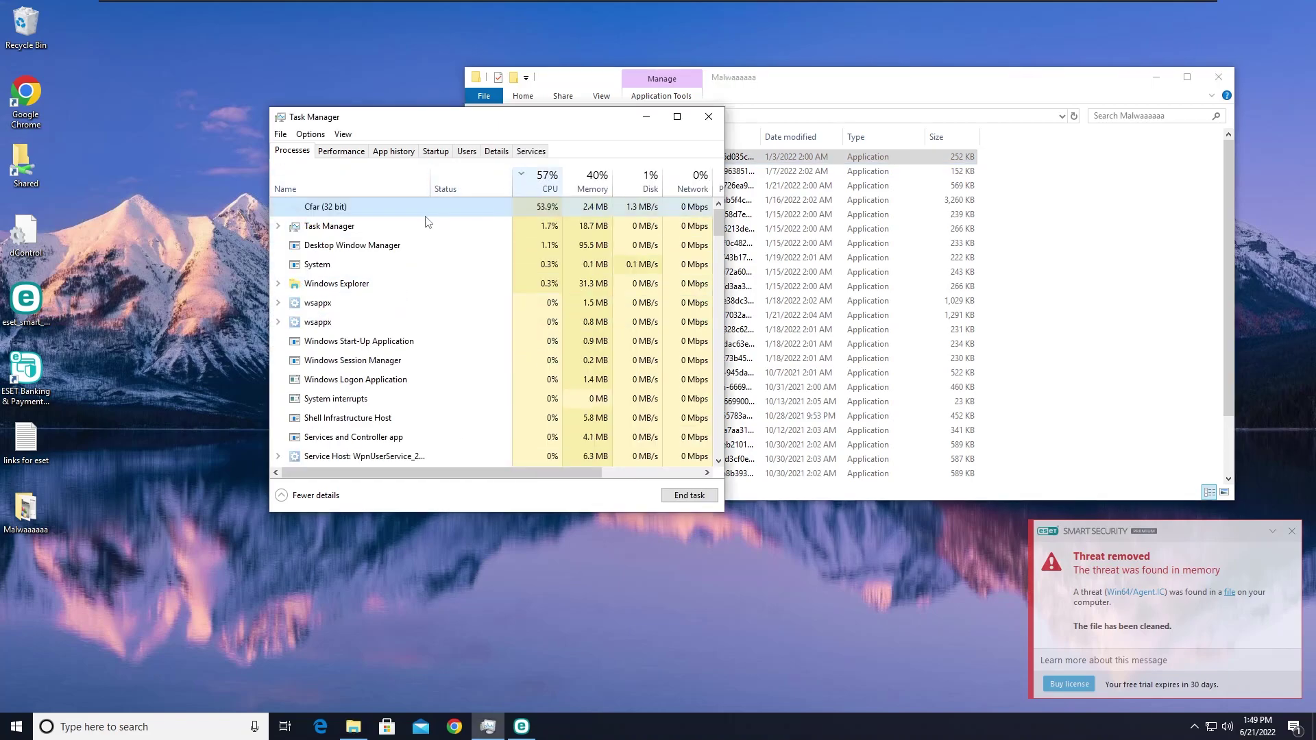
pyautogui.rightClick(334, 215)
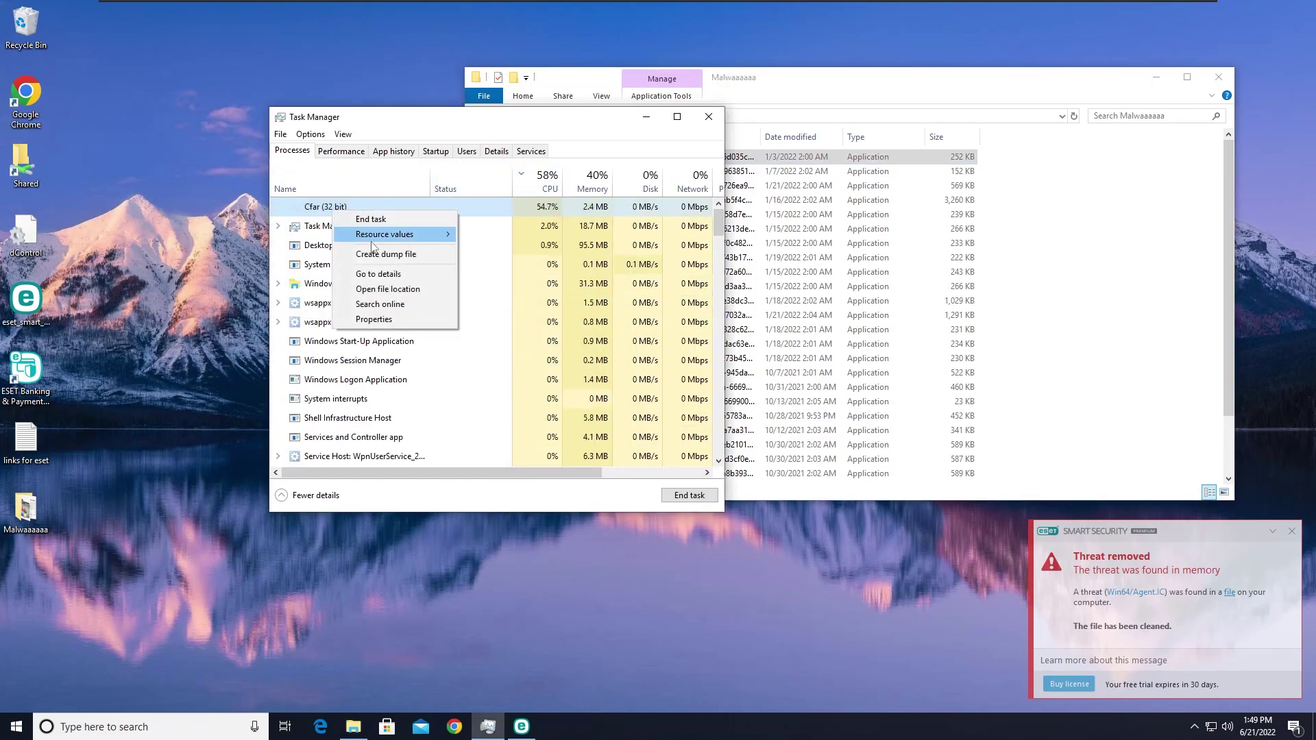
pyautogui.click(379, 290)
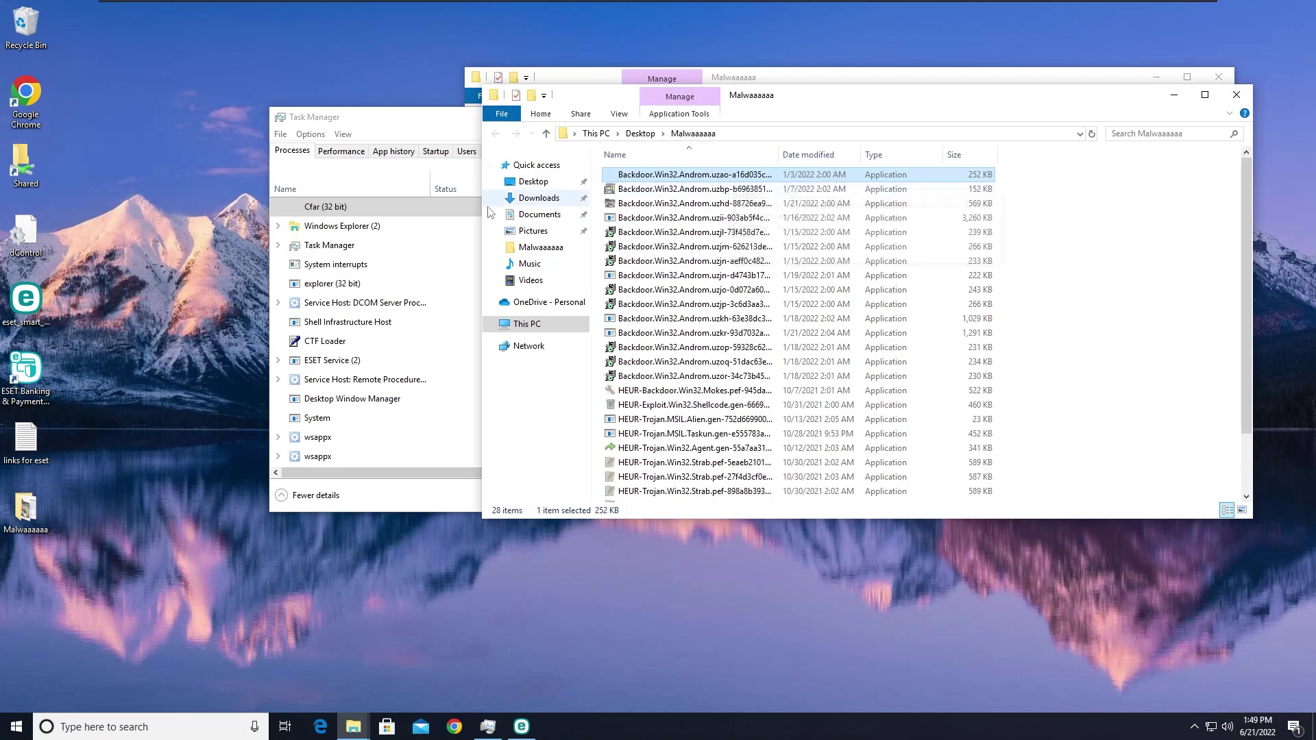
pyautogui.click(1236, 95)
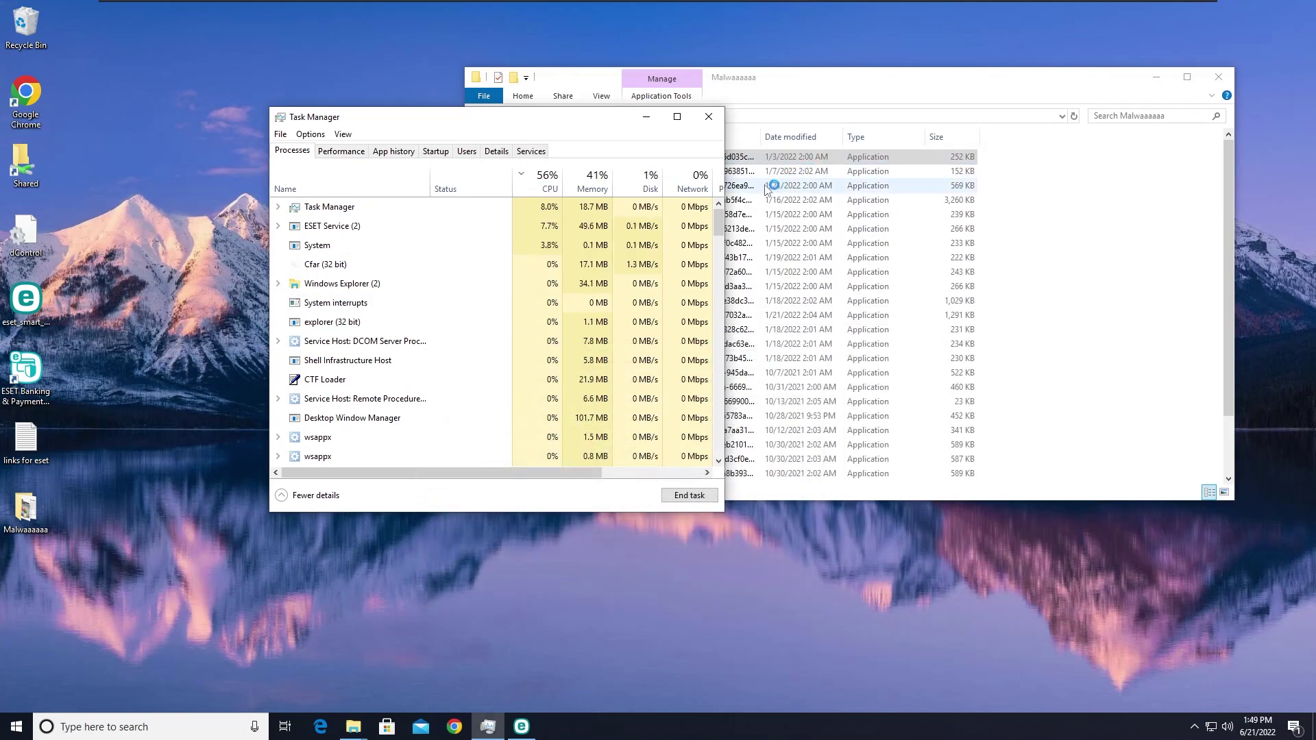
pyautogui.click(396, 209)
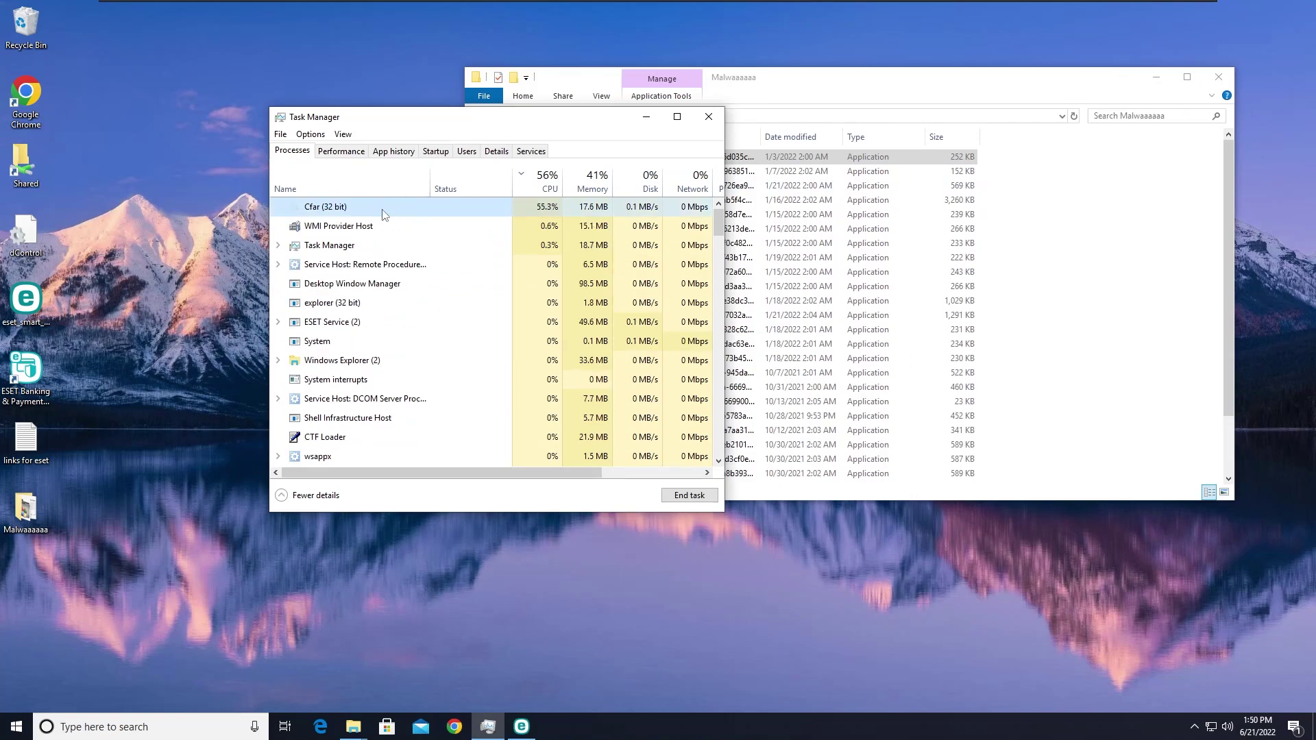
# Step: Check Windows notifications and the ESET protection window for a reaction to uzao, and reselect the Cfar process in Task Manager
pyautogui.click(1294, 727)
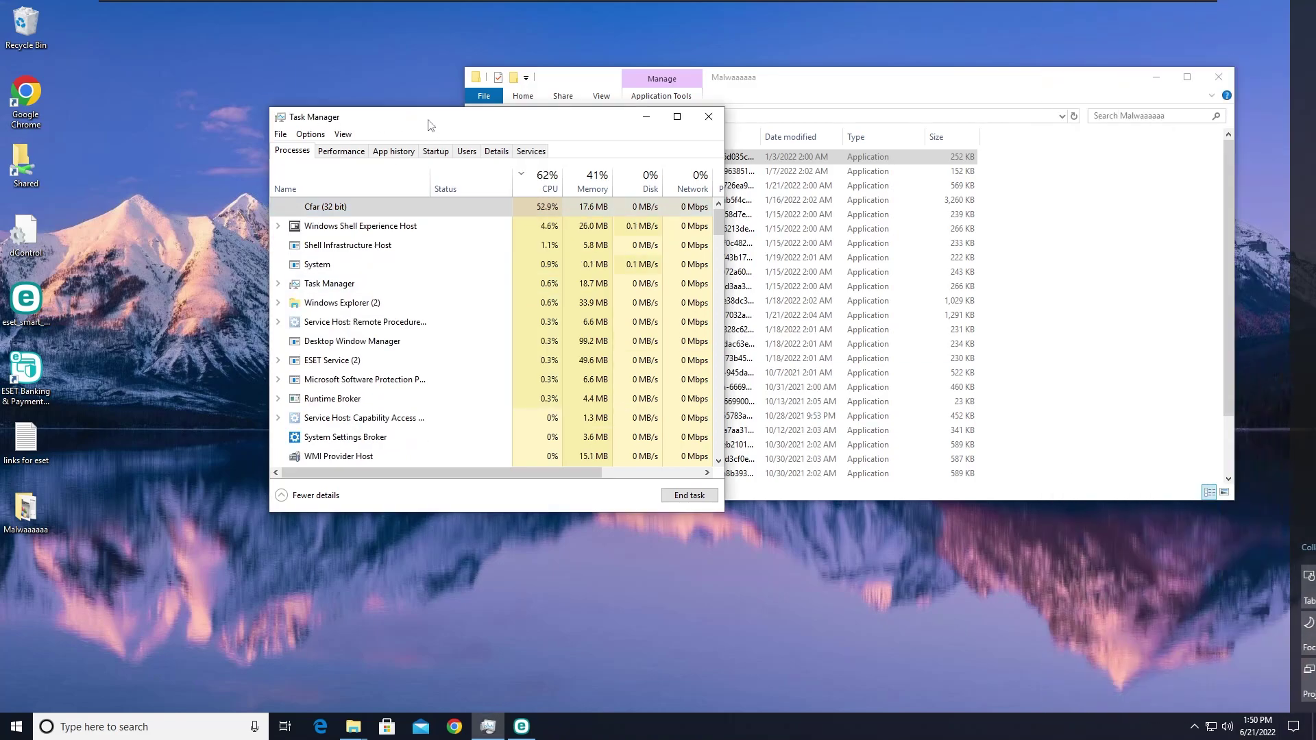
pyautogui.click(521, 728)
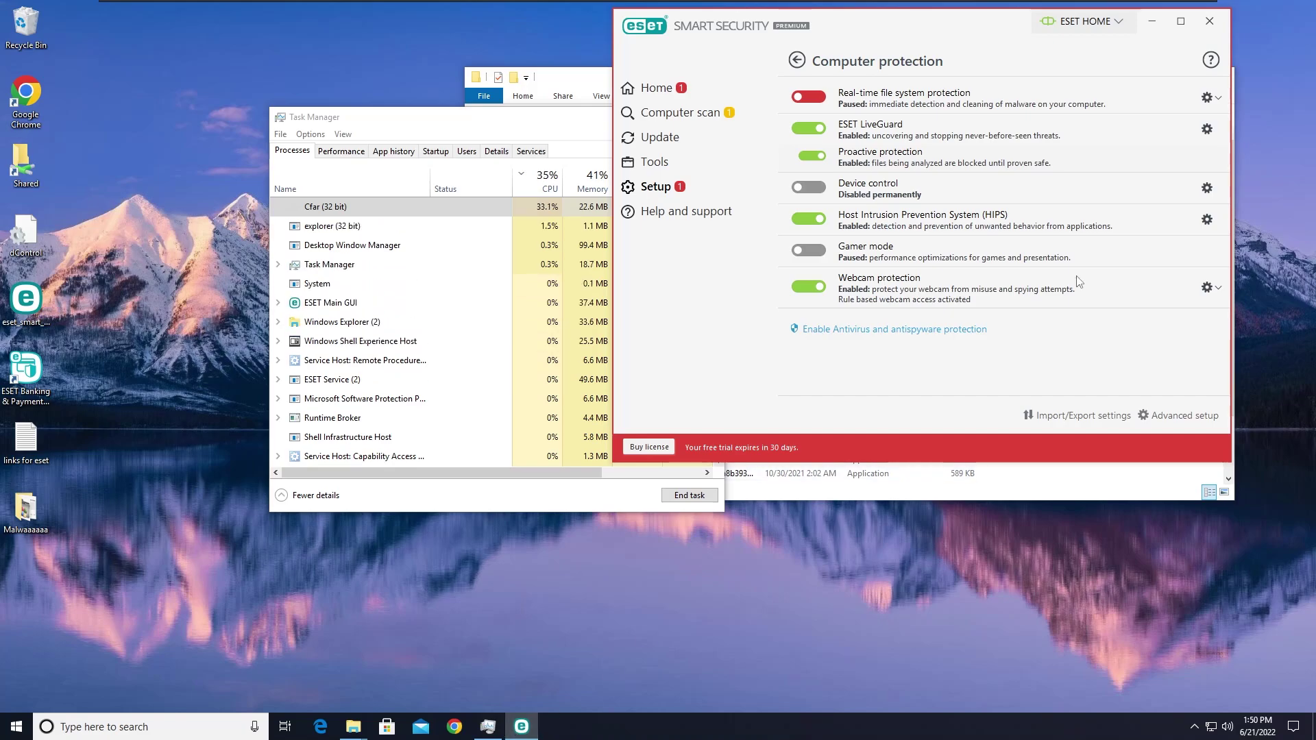
pyautogui.click(1156, 21)
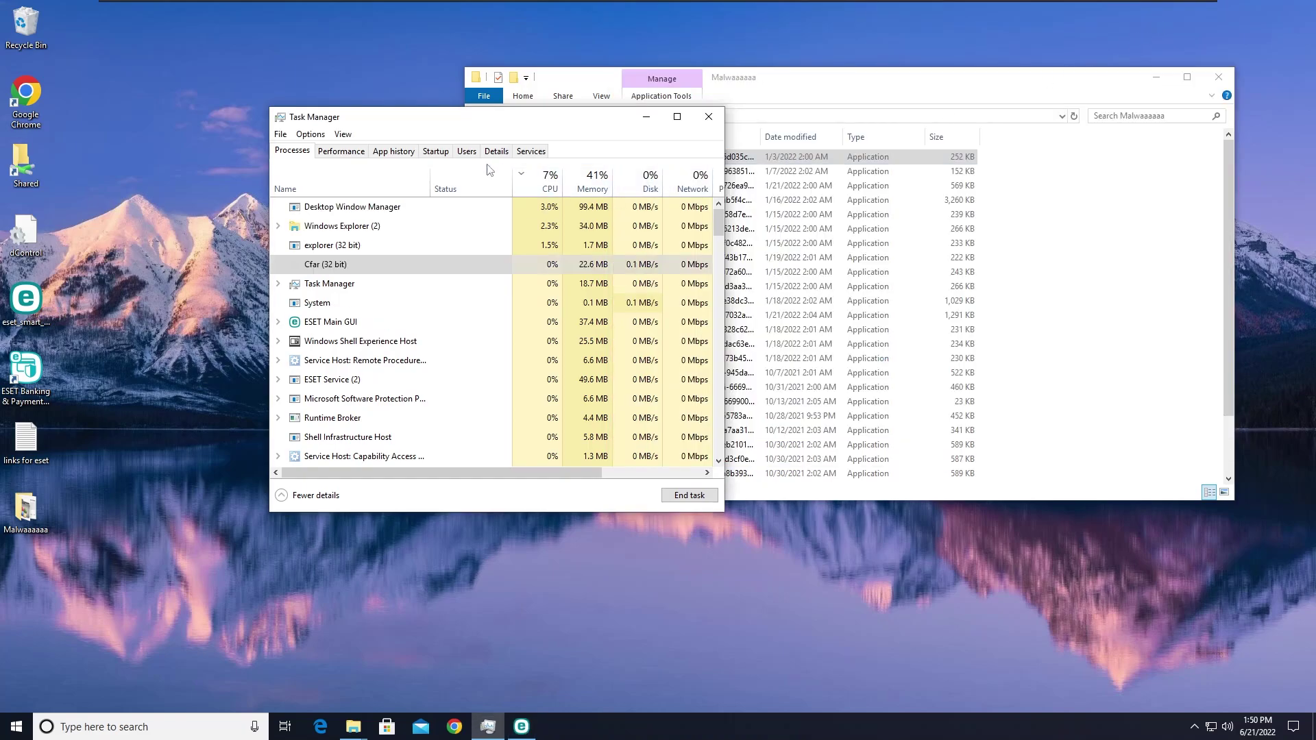
pyautogui.click(420, 277)
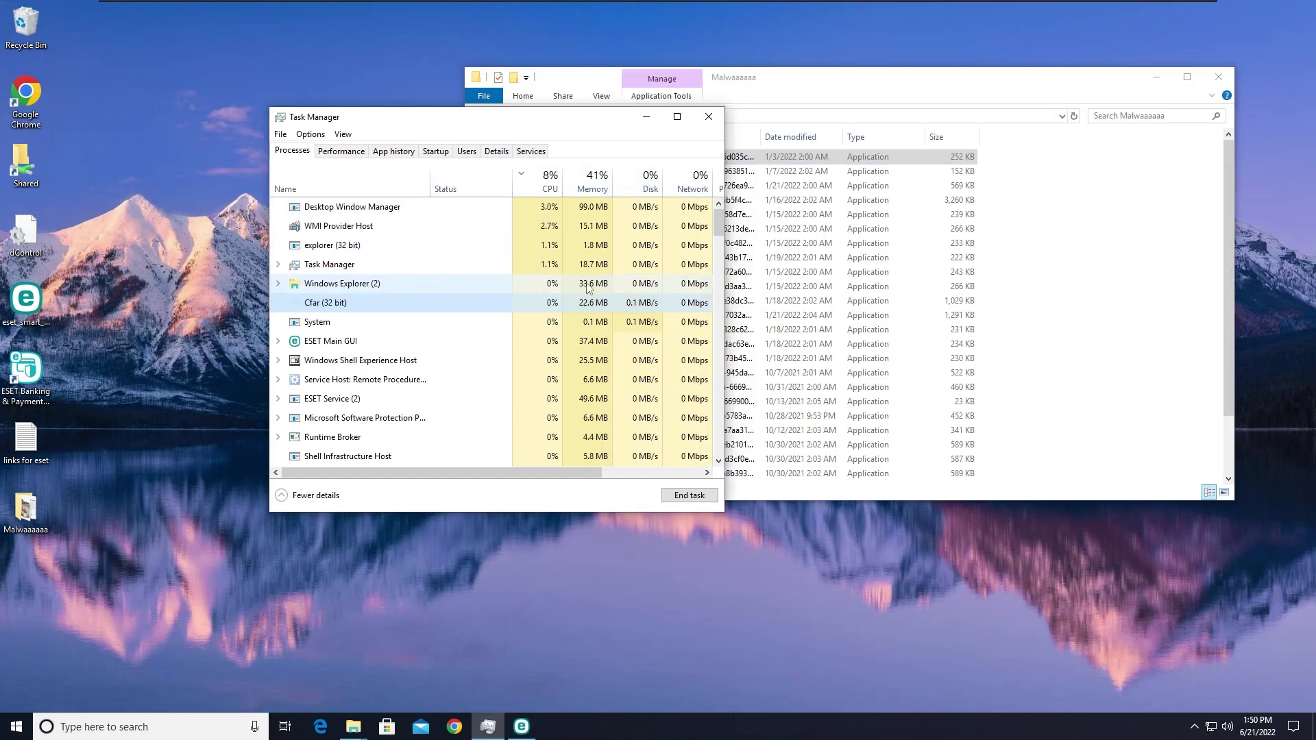
# Step: Run and delete the Backdoor.Win32.Androm.uzbp sample, closing the RunDLL error and the ESET blocked-address alert
pyautogui.click(1046, 285)
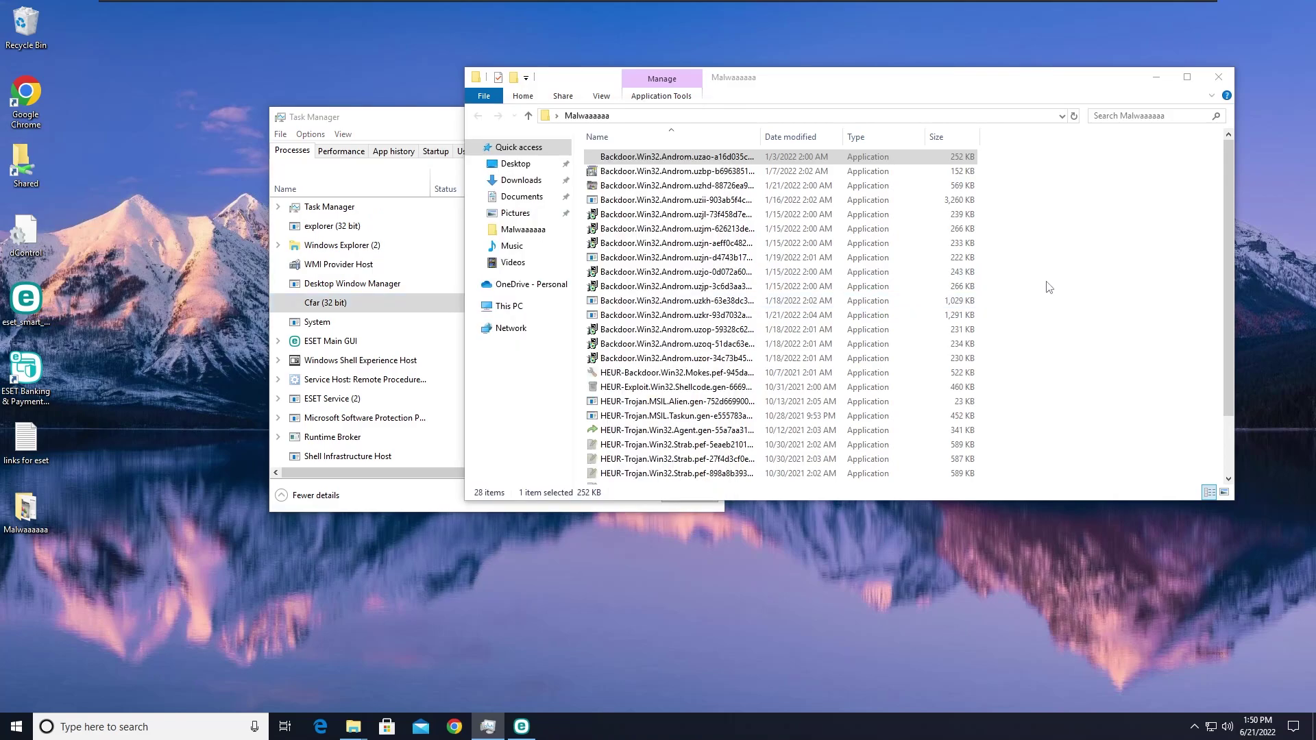
pyautogui.click(700, 173)
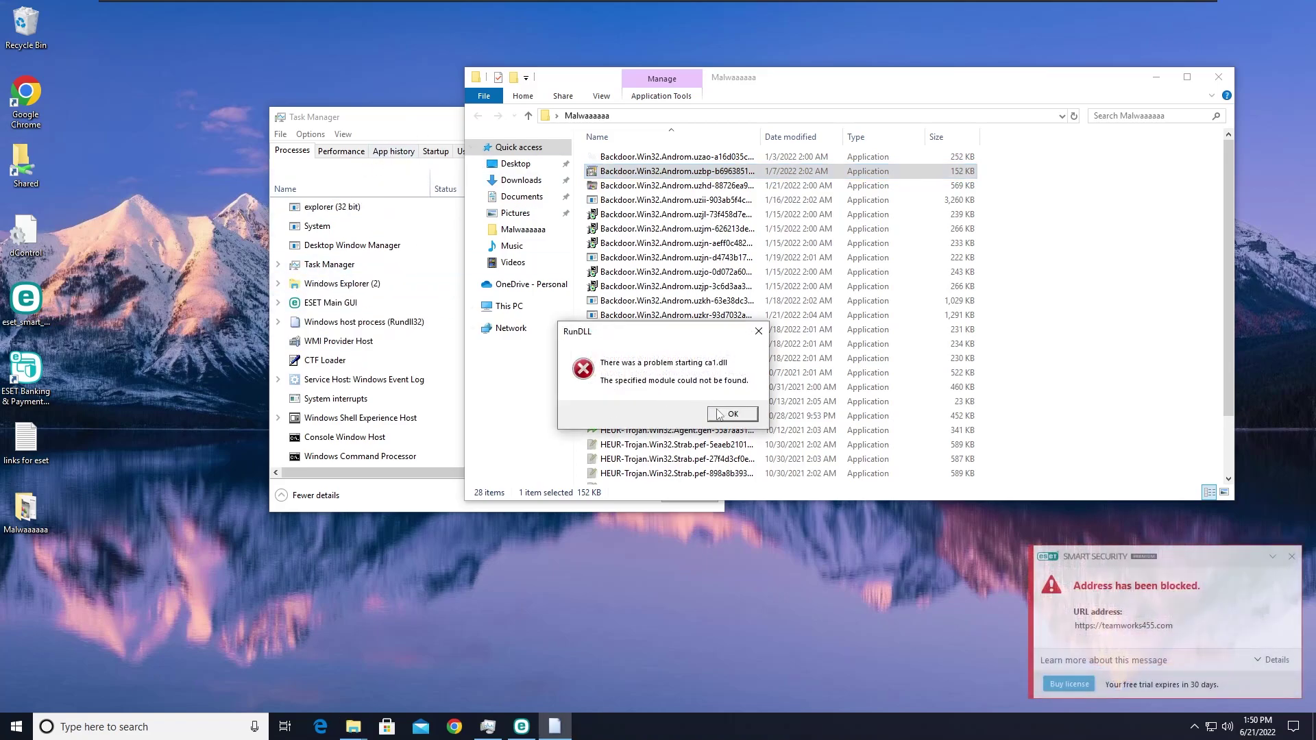
pyautogui.click(731, 415)
pyautogui.click(1292, 559)
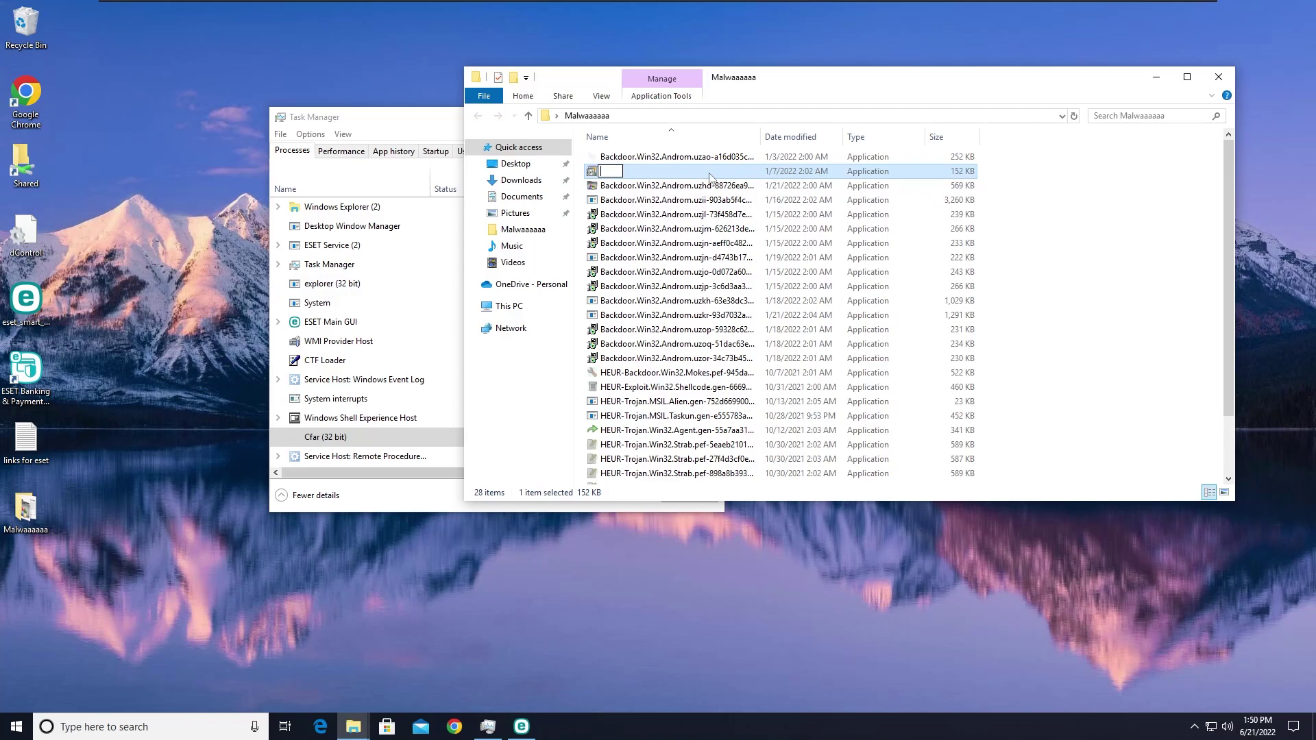
pyautogui.click(673, 183)
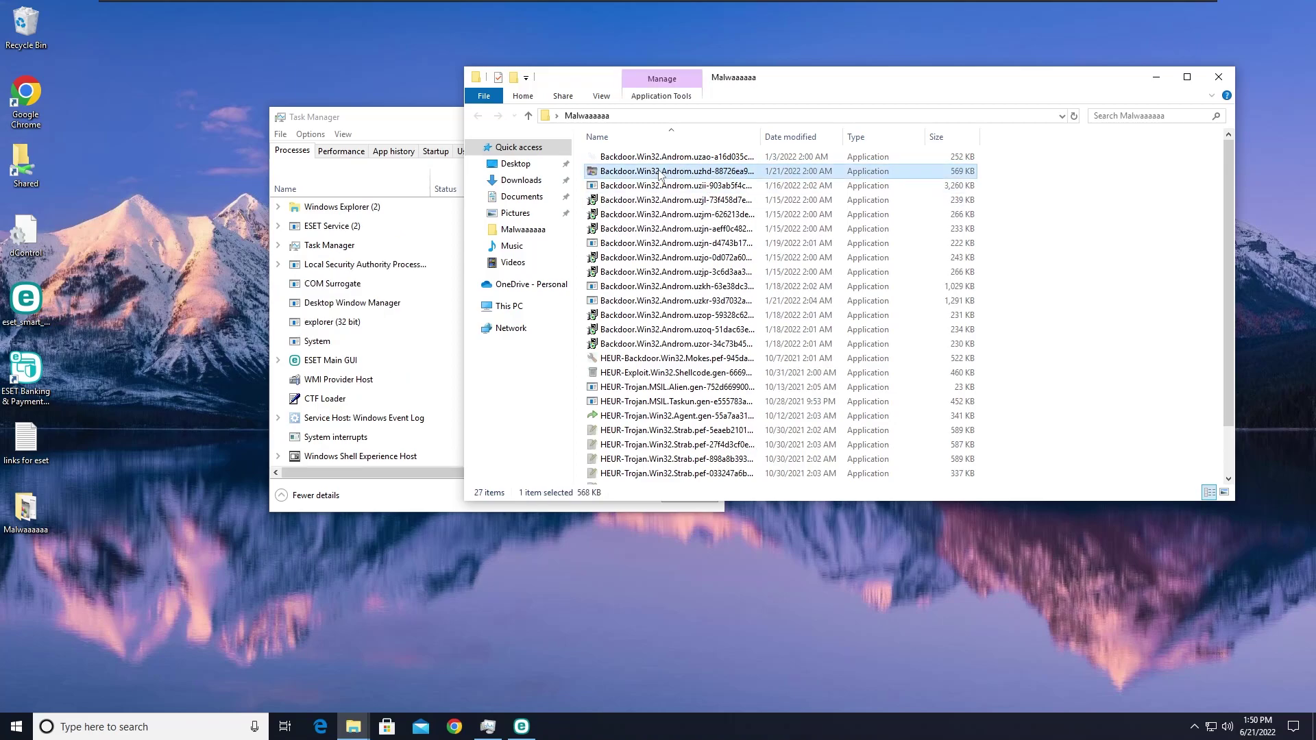
# Step: Sort Task Manager's processes by name, run the Backdoor.Win32.Androm.uzhd sample, and read and dismiss the ESET threat alert
pyautogui.click(394, 176)
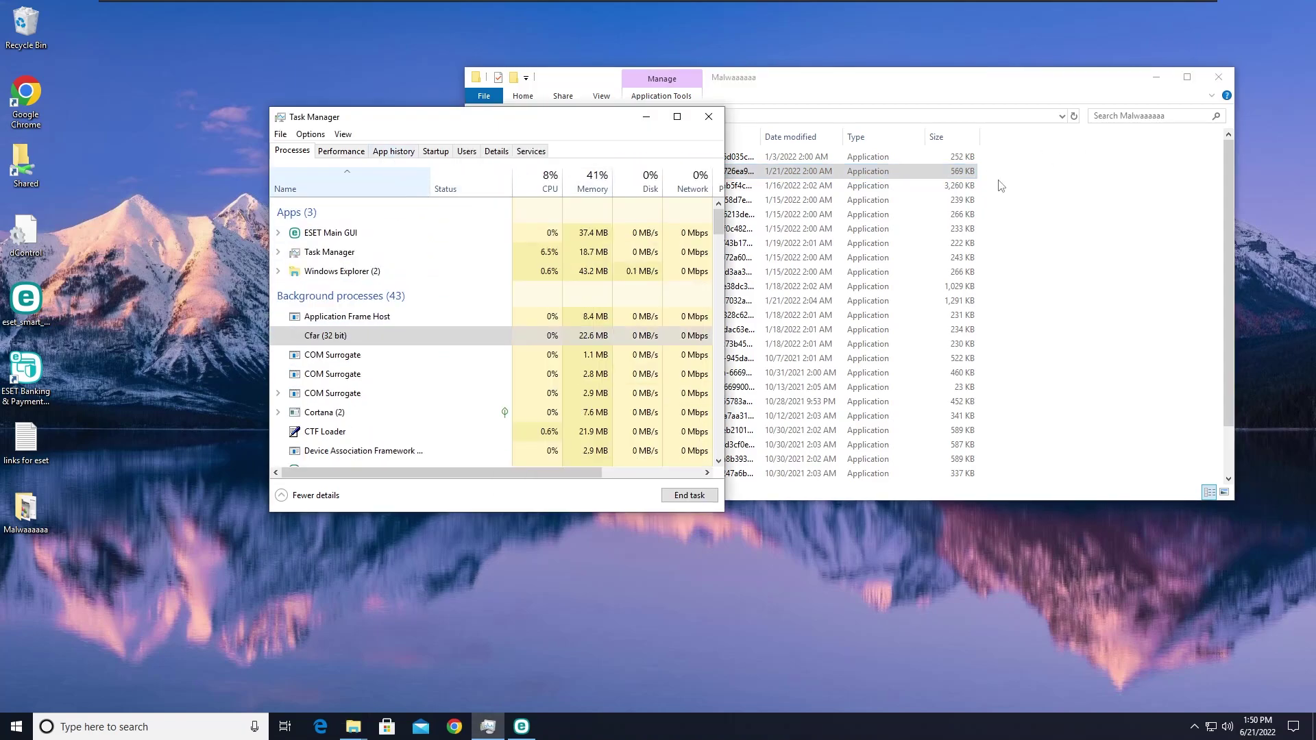
pyautogui.click(994, 180)
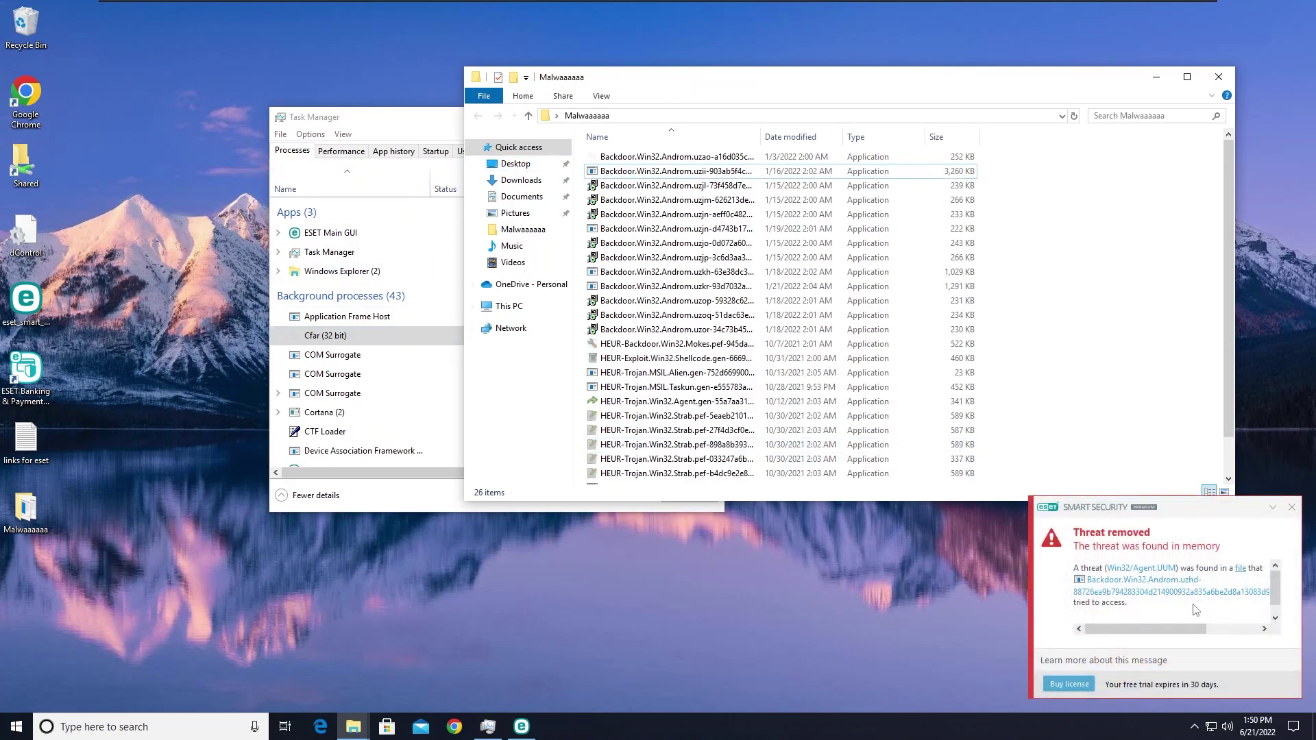
pyautogui.click(1178, 636)
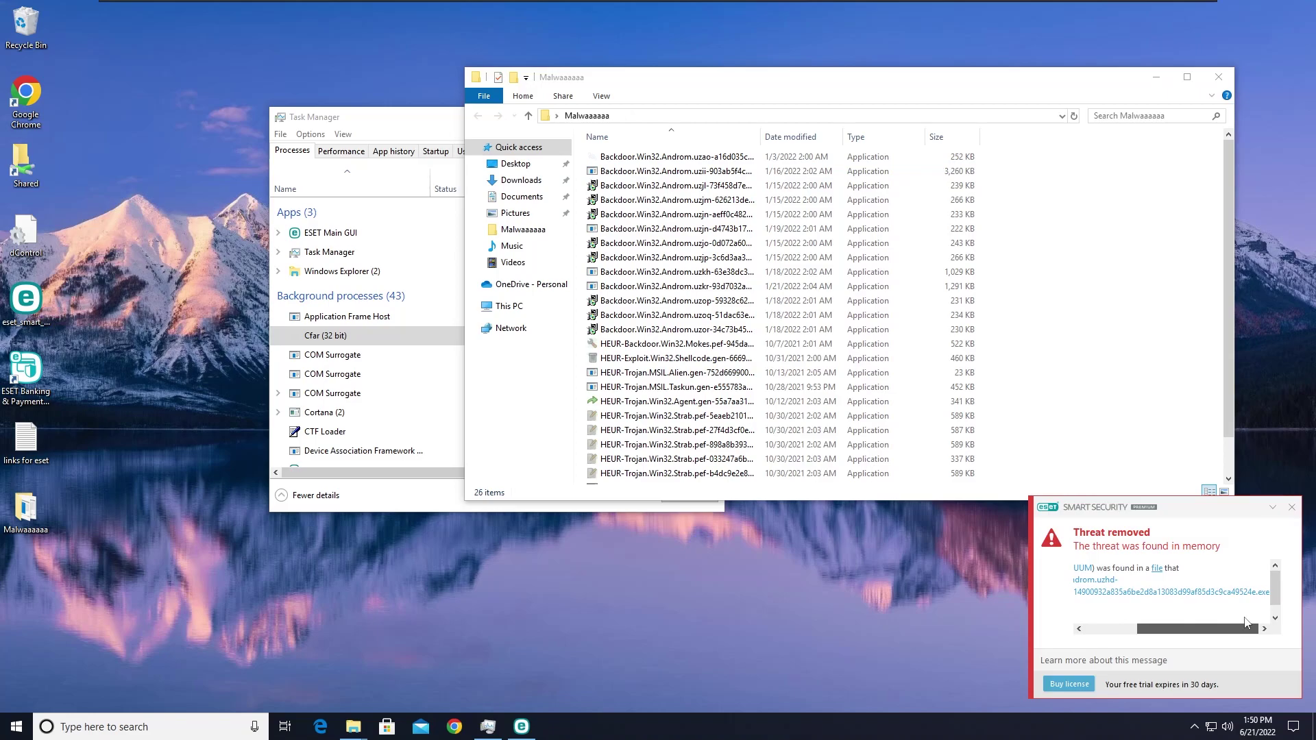
pyautogui.click(1290, 508)
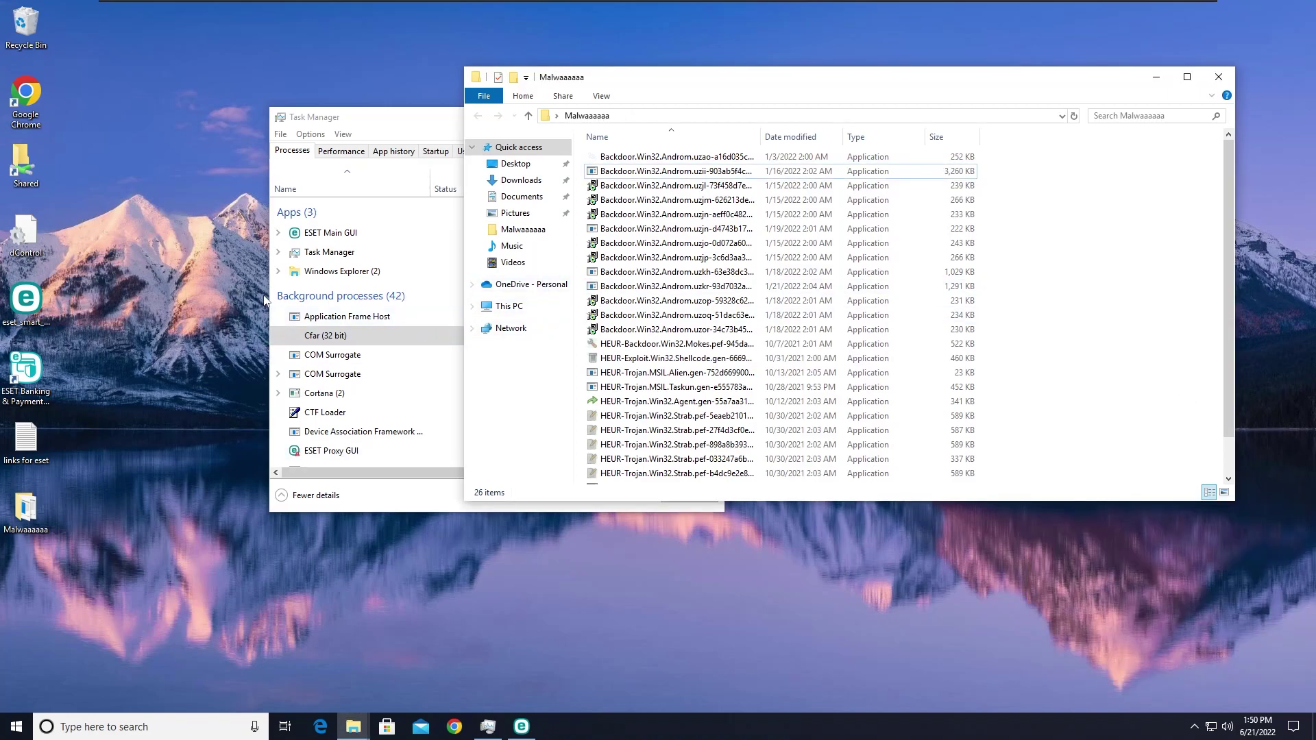
# Step: Examine the Cfar and explorer (32 bit) processes in Task Manager, sorting the list by CPU usage
pyautogui.click(340, 336)
pyautogui.moveTo(722, 228)
pyautogui.mouseDown()
pyautogui.moveTo(722, 252)
pyautogui.moveTo(725, 205)
pyautogui.mouseUp()
pyautogui.click(550, 183)
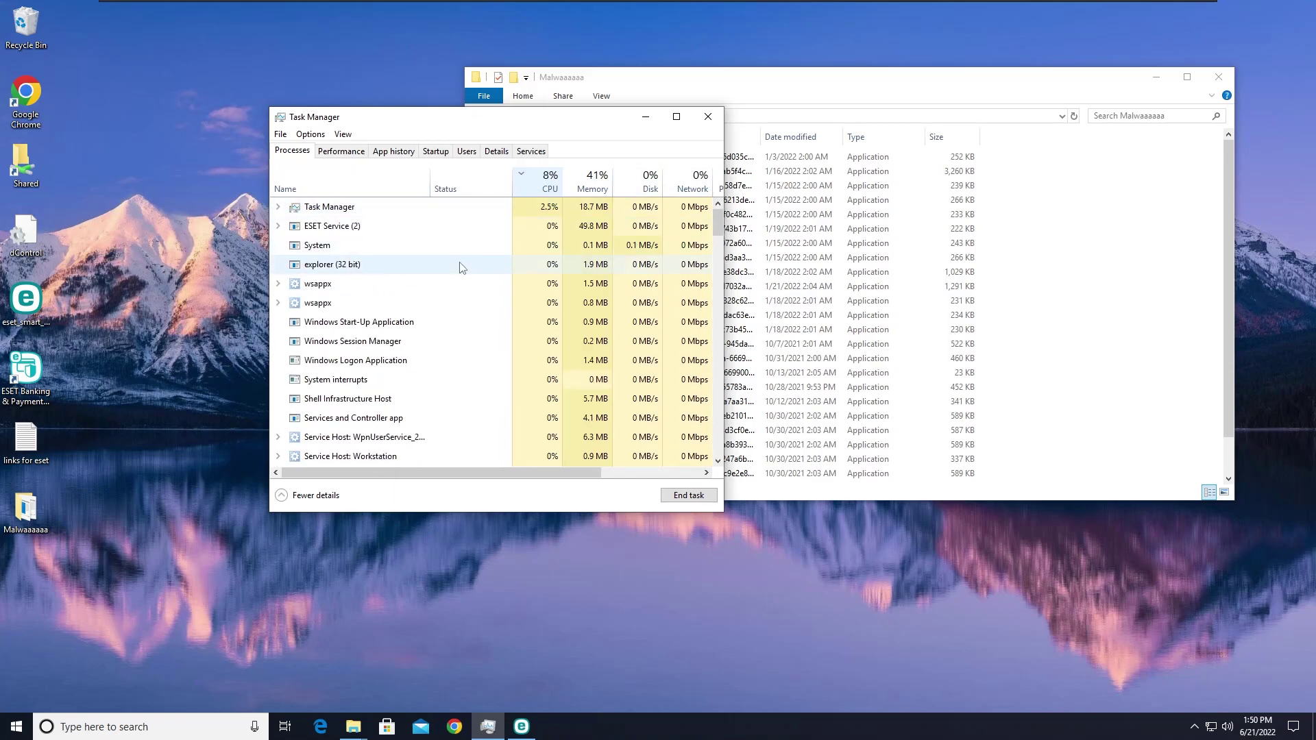
pyautogui.click(432, 263)
pyautogui.moveTo(718, 231); pyautogui.dragTo(708, 199)
pyautogui.scroll(1, 720, 451)
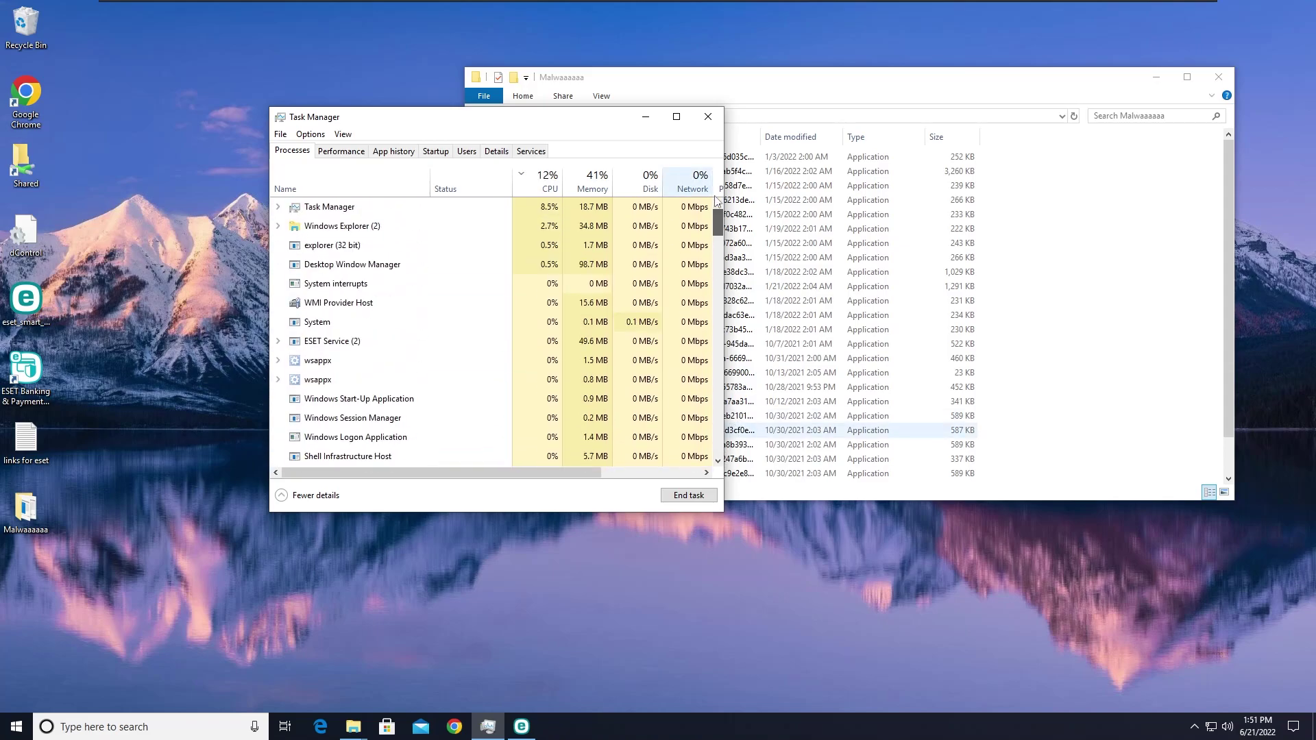
# Step: Delete the Backdoor.Win32.Androm.uzao and uzii samples together, skipping the uzao file that is in use
pyautogui.click(734, 157)
pyautogui.keyDown('shift'); pyautogui.click(696, 174); pyautogui.keyUp('shift')
pyautogui.press('Delete')
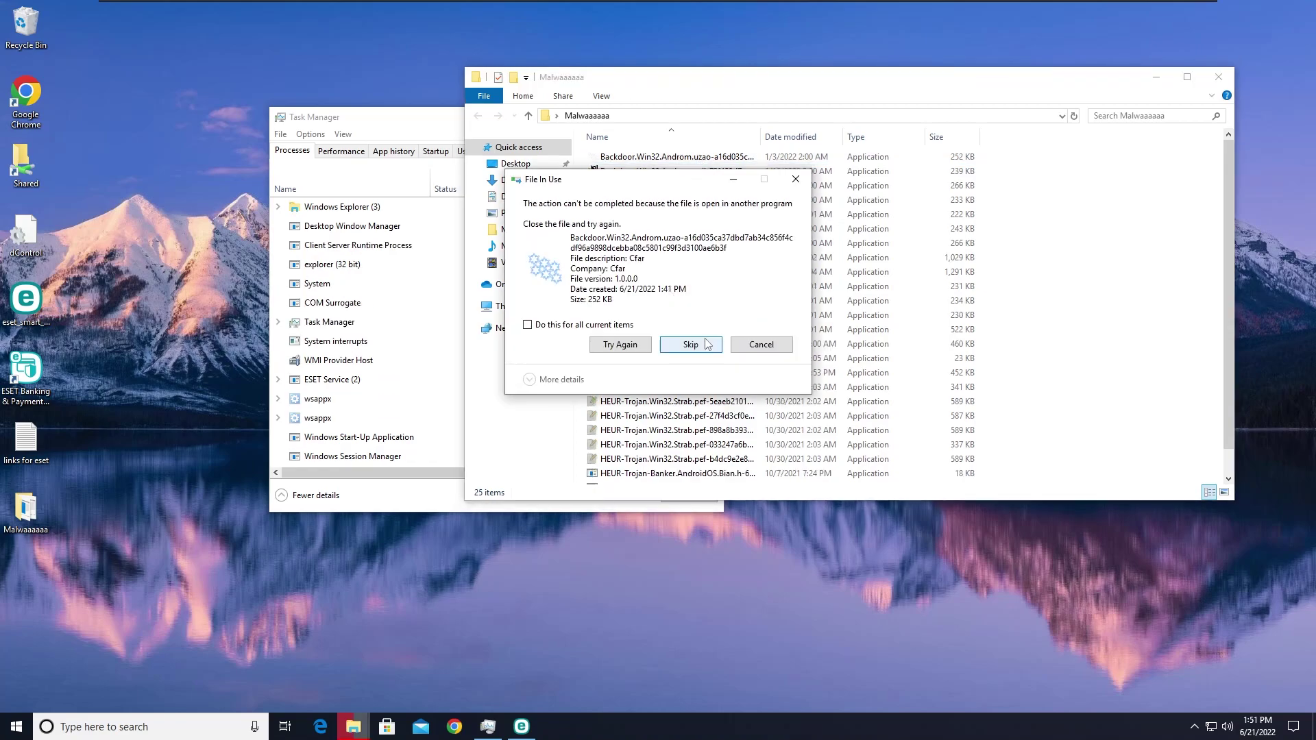
pyautogui.click(706, 347)
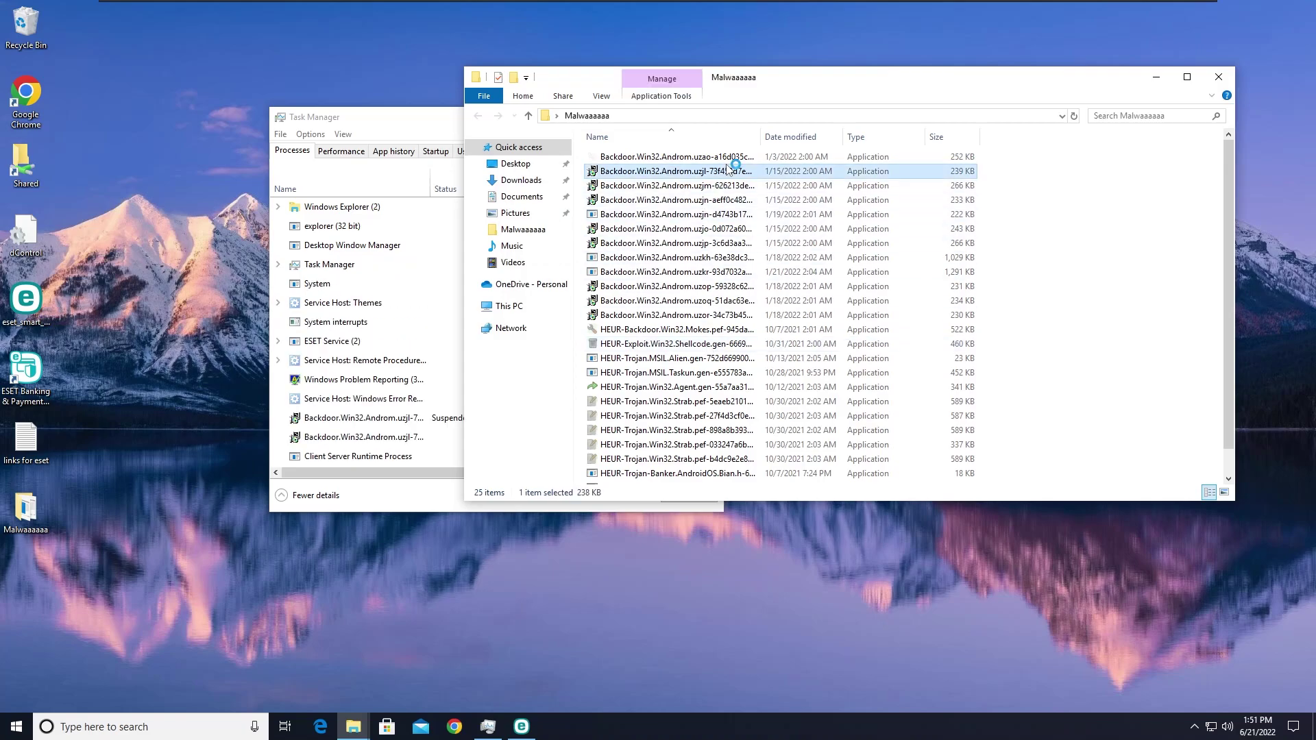
# Step: Examine the suspended Backdoor.Win32.Androm.uzjl process in Task Manager
pyautogui.click(364, 456)
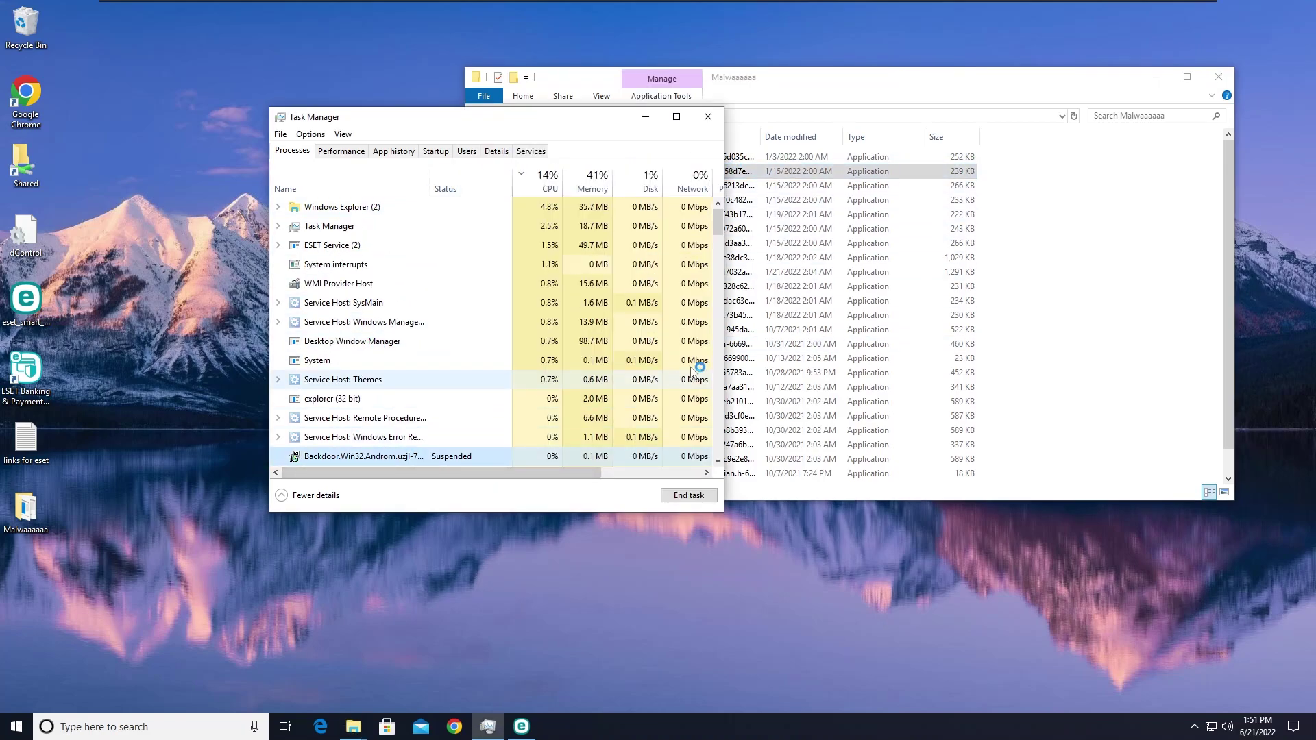
pyautogui.scroll(-2, 717, 220)
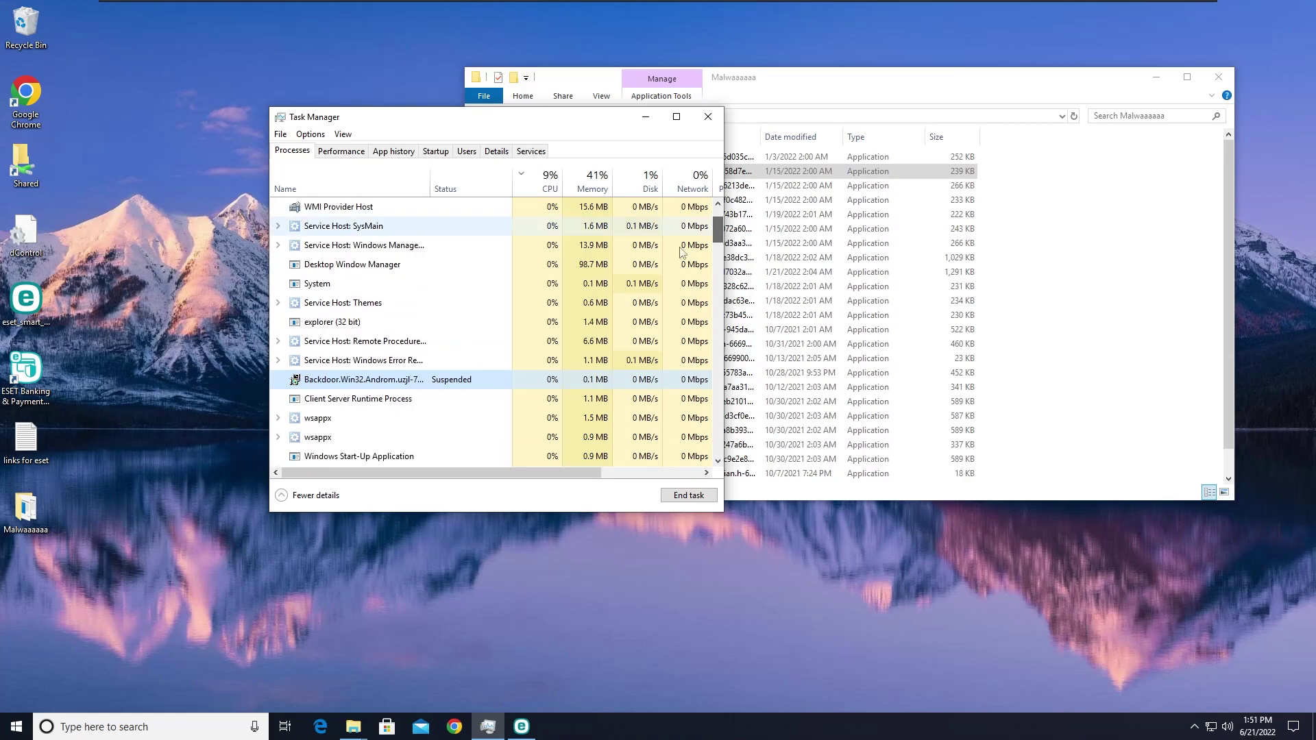
pyautogui.rightClick(441, 392)
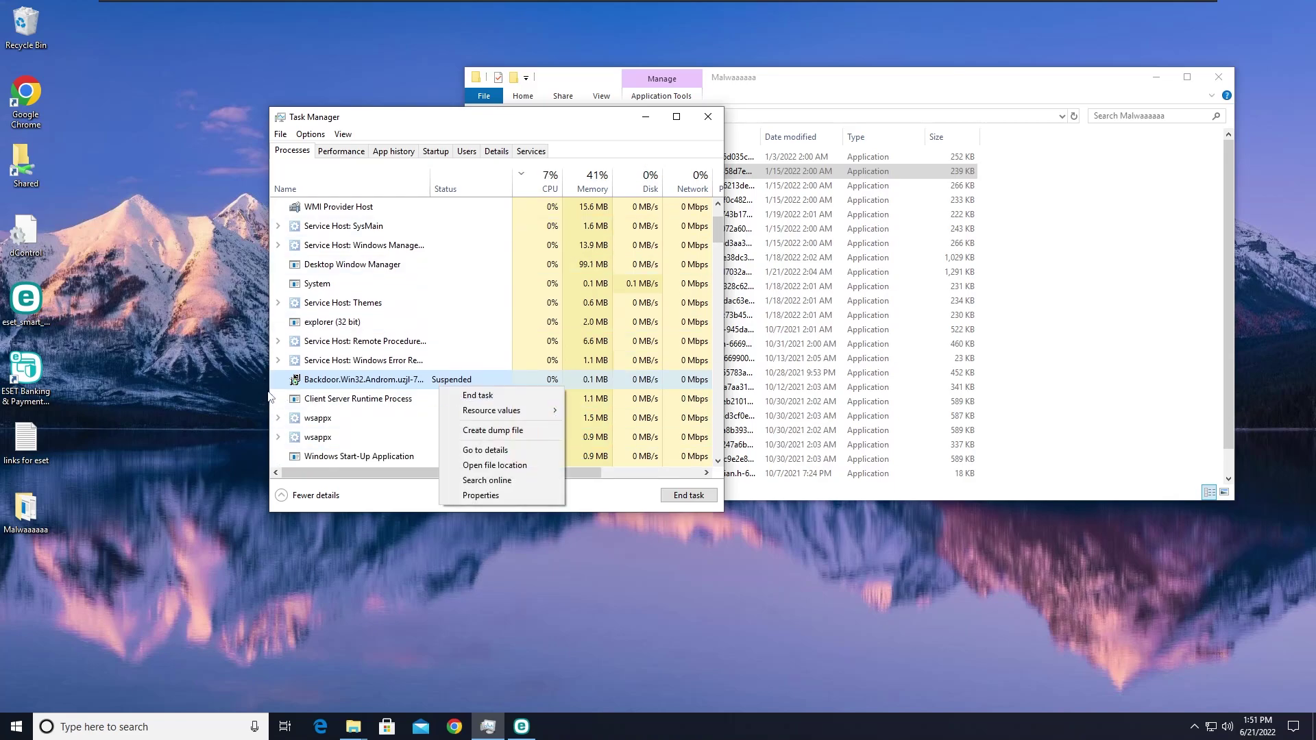
pyautogui.click(331, 381)
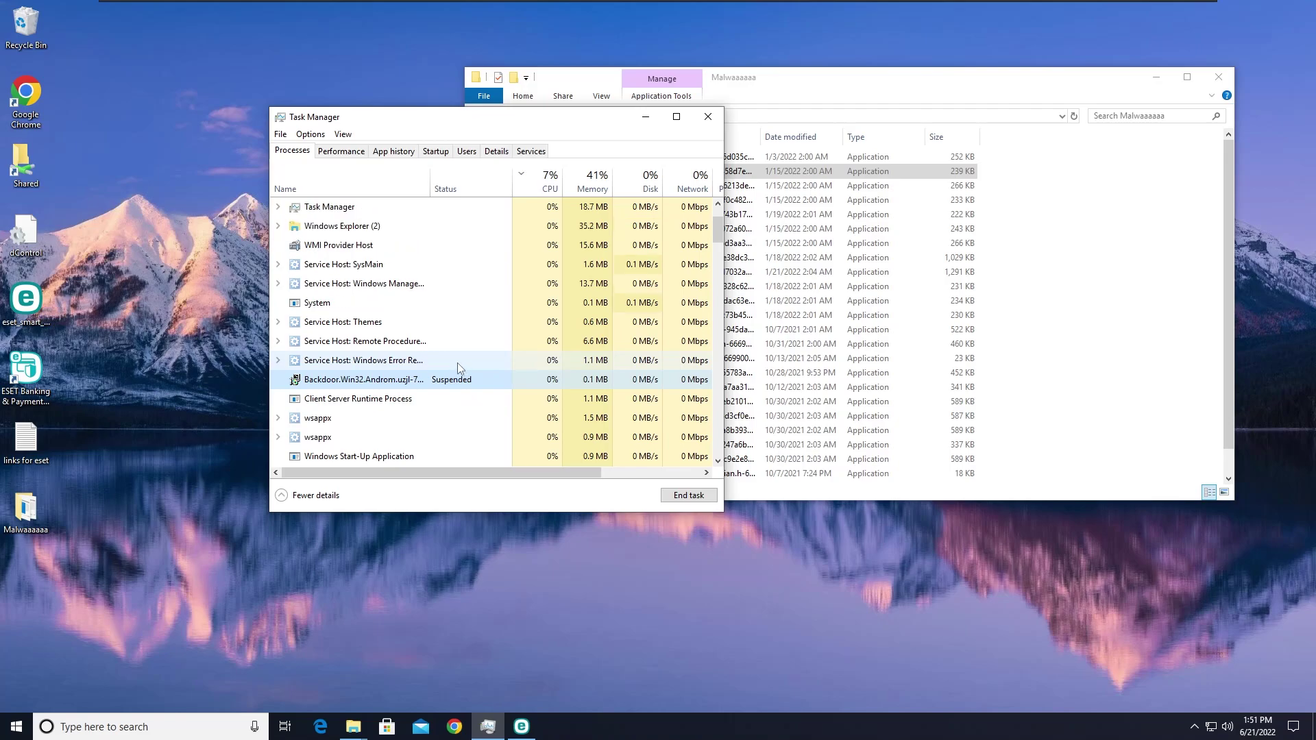
# Step: Run the Backdoor.Win32.Androm.uzjm and uzjn-aeff0c482 samples from the Malwaaaaaa folder
pyautogui.click(857, 186)
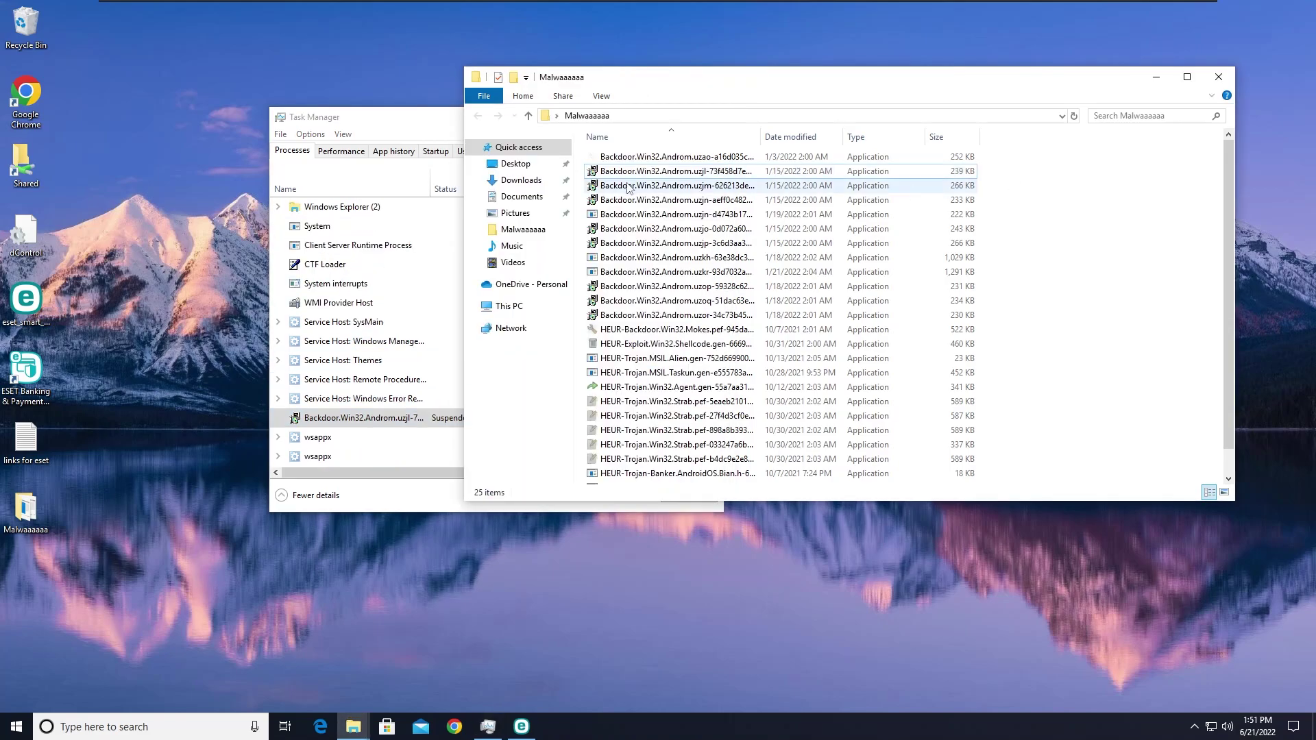
pyautogui.doubleClick(629, 186)
pyautogui.doubleClick(631, 200)
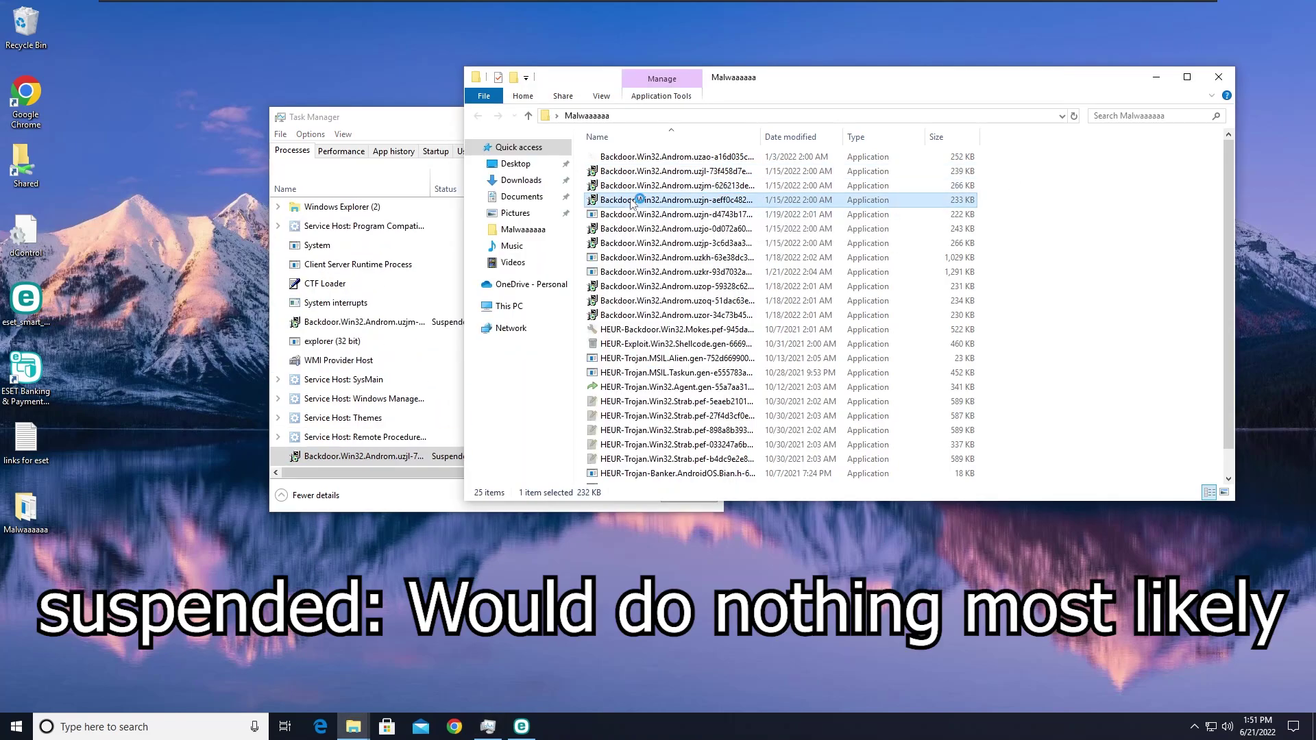
# Step: End the suspended Backdoor.Win32.Androm.uzjn, uzjm and uzjl processes in Task Manager
pyautogui.click(414, 129)
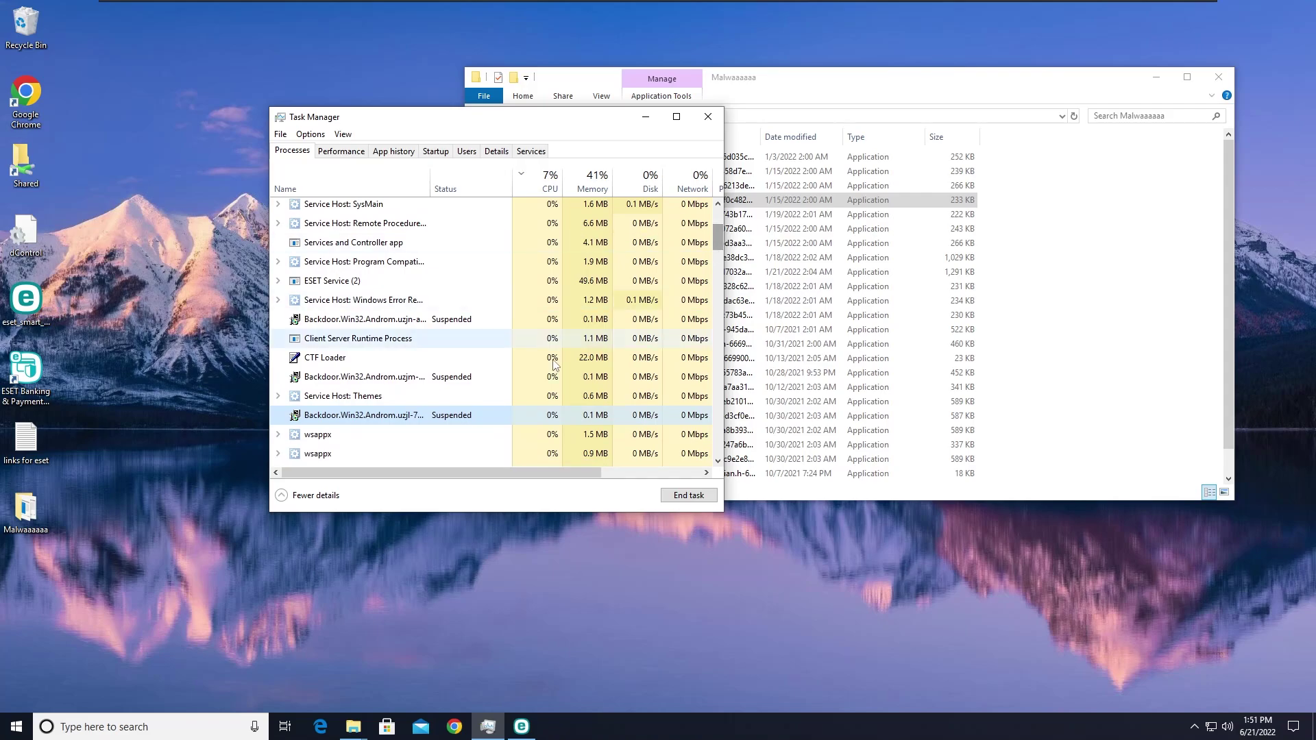
pyautogui.click(489, 381)
pyautogui.click(468, 323)
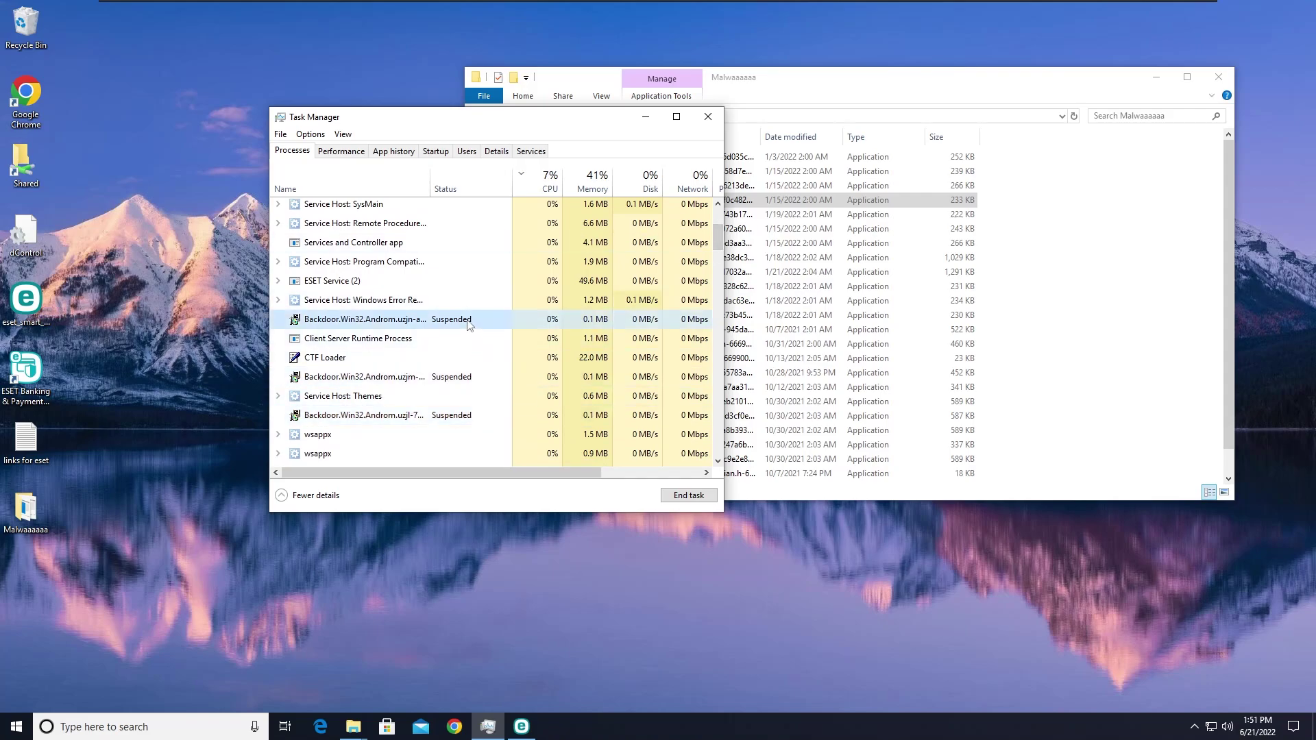
pyautogui.click(689, 494)
pyautogui.click(456, 375)
pyautogui.click(689, 495)
pyautogui.click(490, 382)
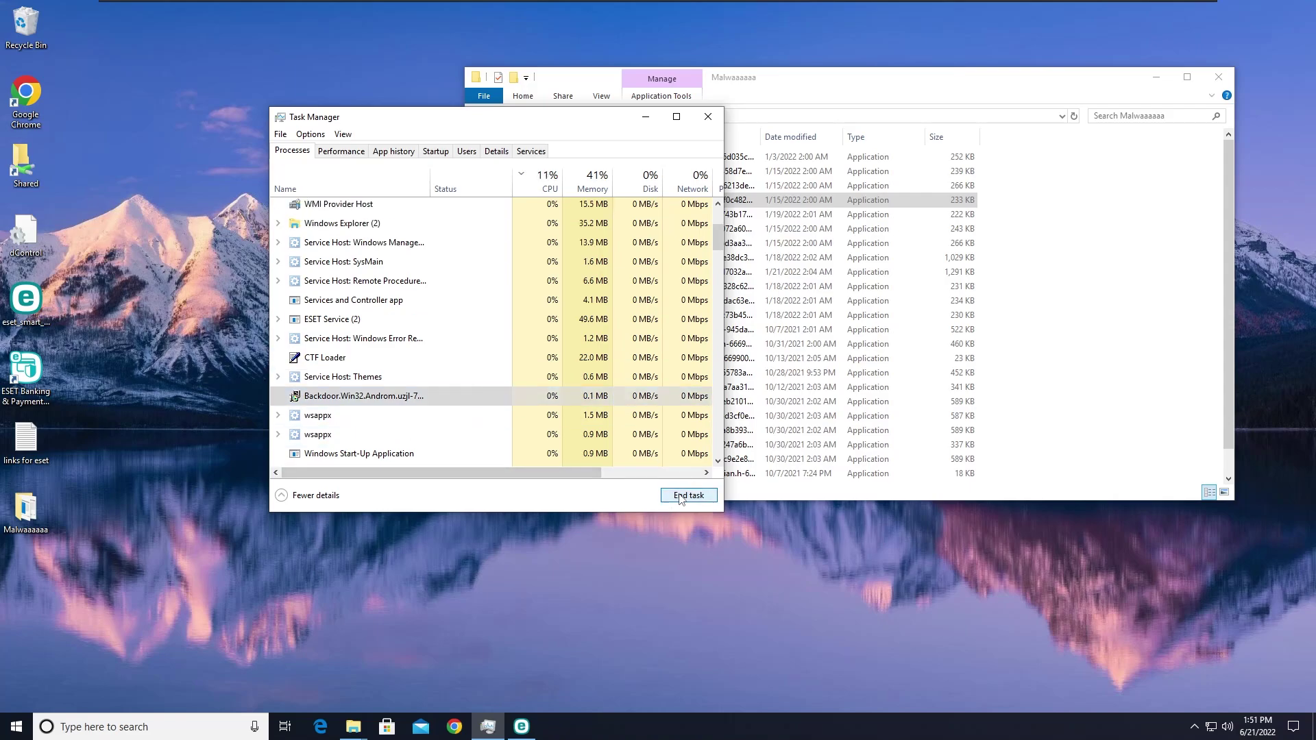
# Step: Delete the Backdoor.Win32.Androm.uzjl, uzjm and uzjn-aeff0c482 samples together from the Malwaaaaaa folder
pyautogui.click(1122, 266)
pyautogui.moveTo(1026, 208); pyautogui.dragTo(869, 174)
pyautogui.press('Delete')
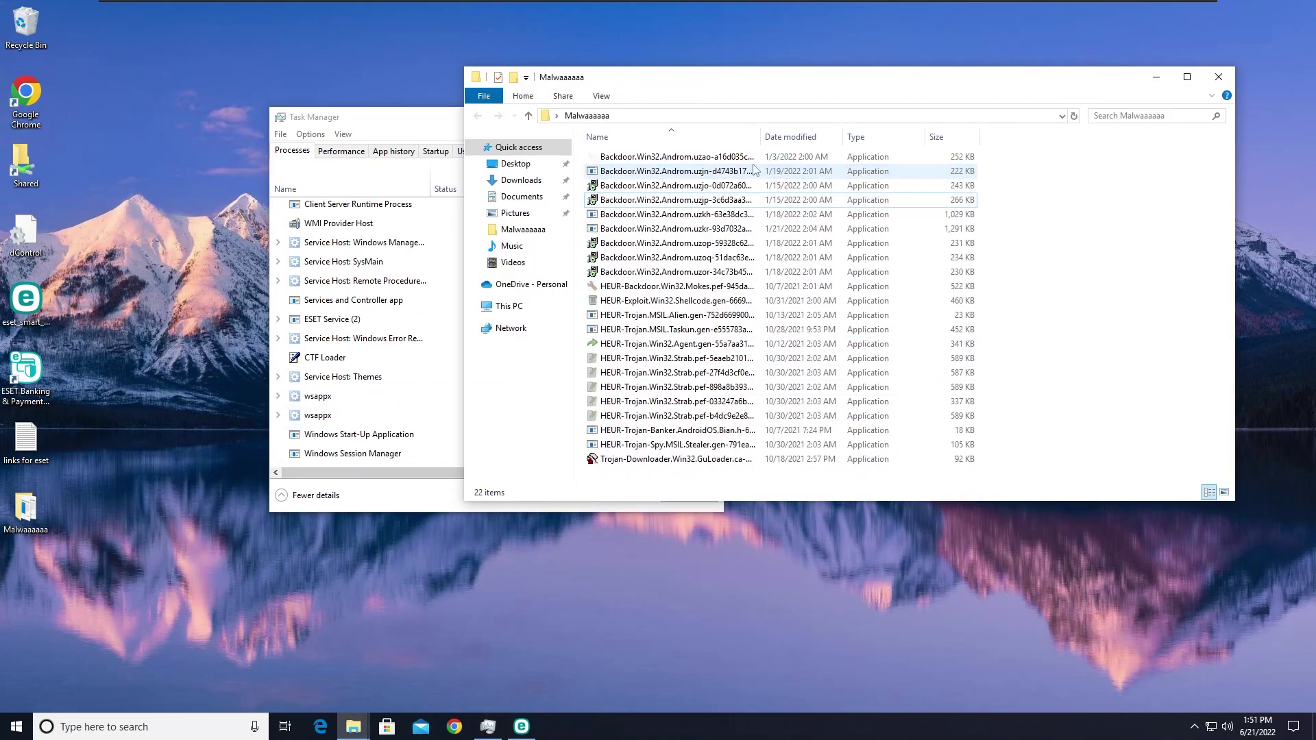
# Step: Run and delete the Backdoor.Win32.Androm.uzjn-d4743b17 sample, and run the uzjo sample
pyautogui.doubleClick(652, 175)
pyautogui.click(850, 382)
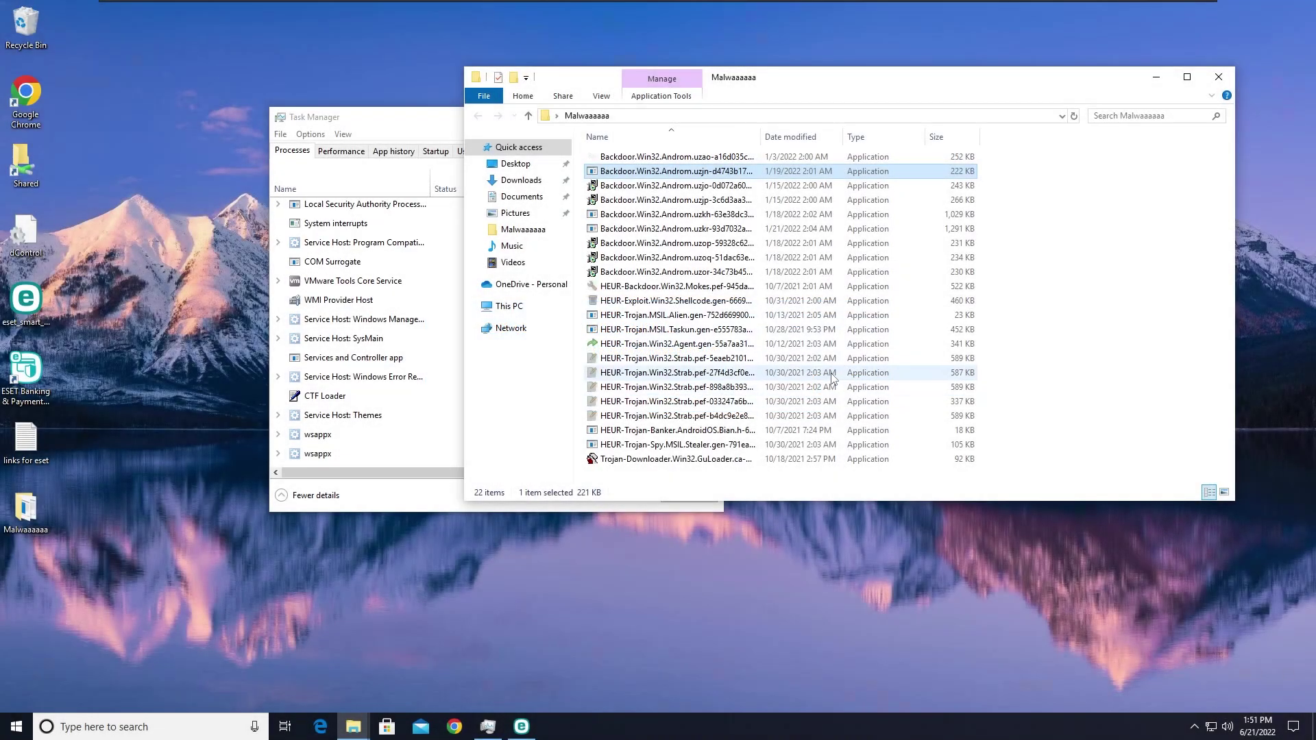
pyautogui.doubleClick(667, 172)
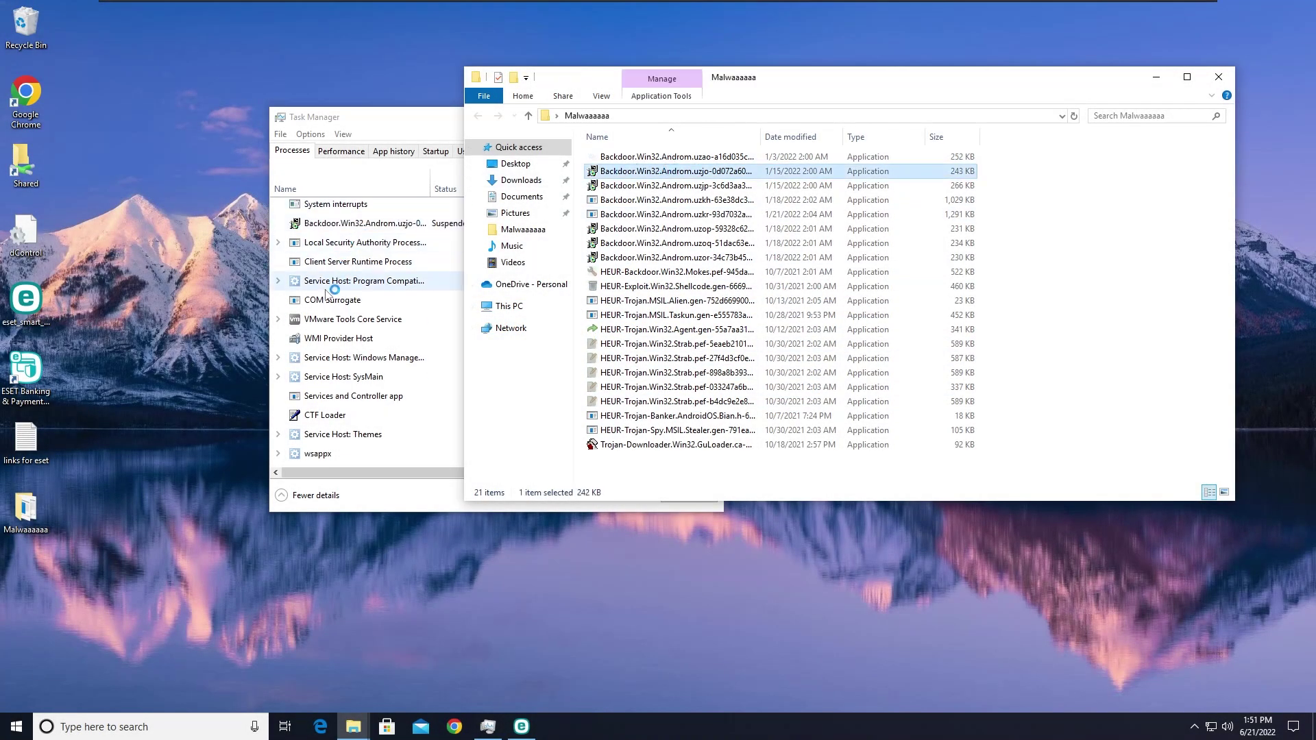
# Step: End the suspended Backdoor.Win32.Androm.uzjo process in Task Manager and delete its sample file
pyautogui.click(398, 223)
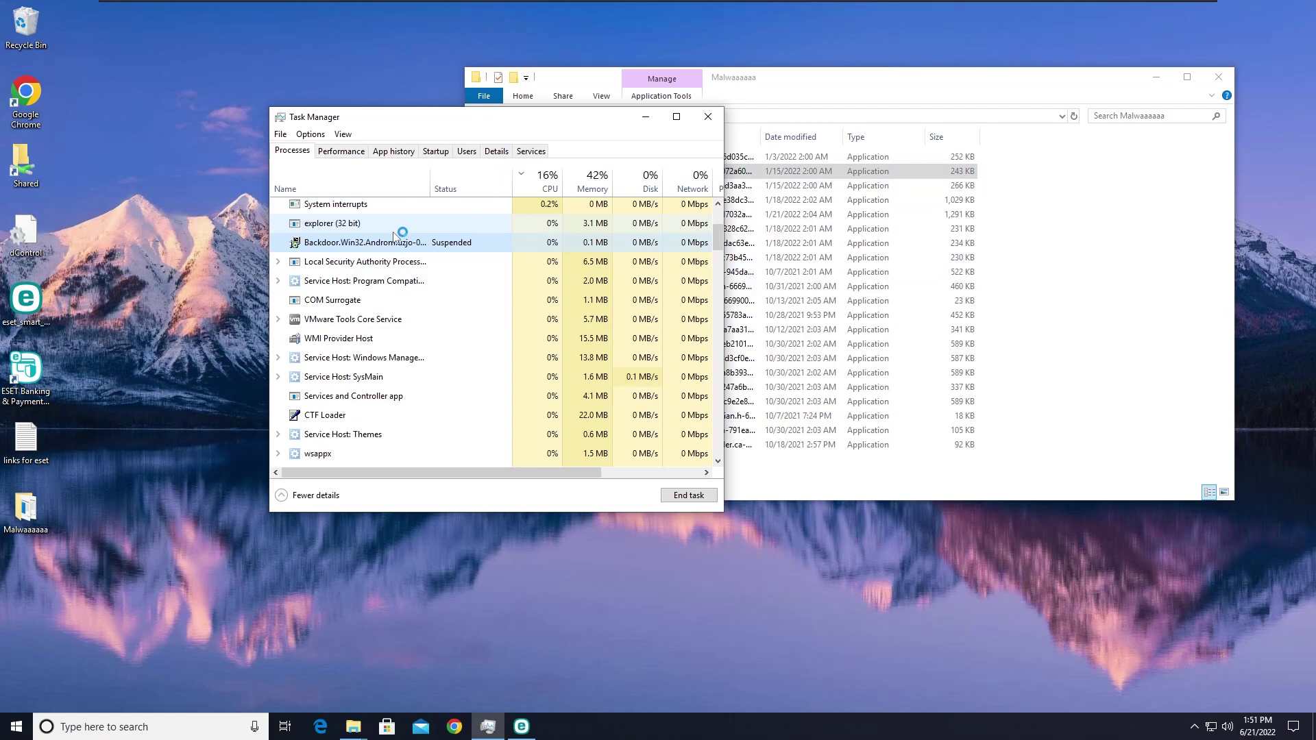
pyautogui.rightClick(461, 245)
pyautogui.click(507, 248)
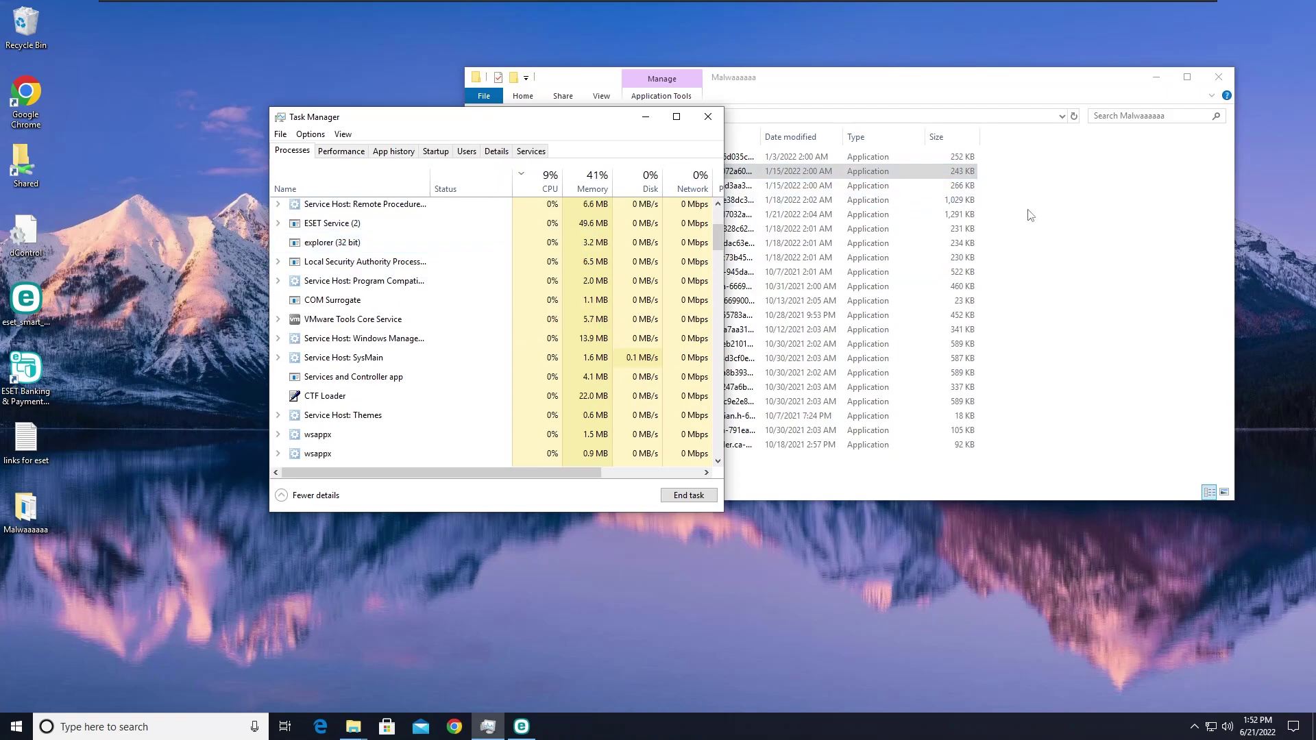
pyautogui.click(1028, 215)
# Step: Run the Backdoor.Win32.Androm.uzjp sample and find its process in Task Manager
pyautogui.click(723, 171)
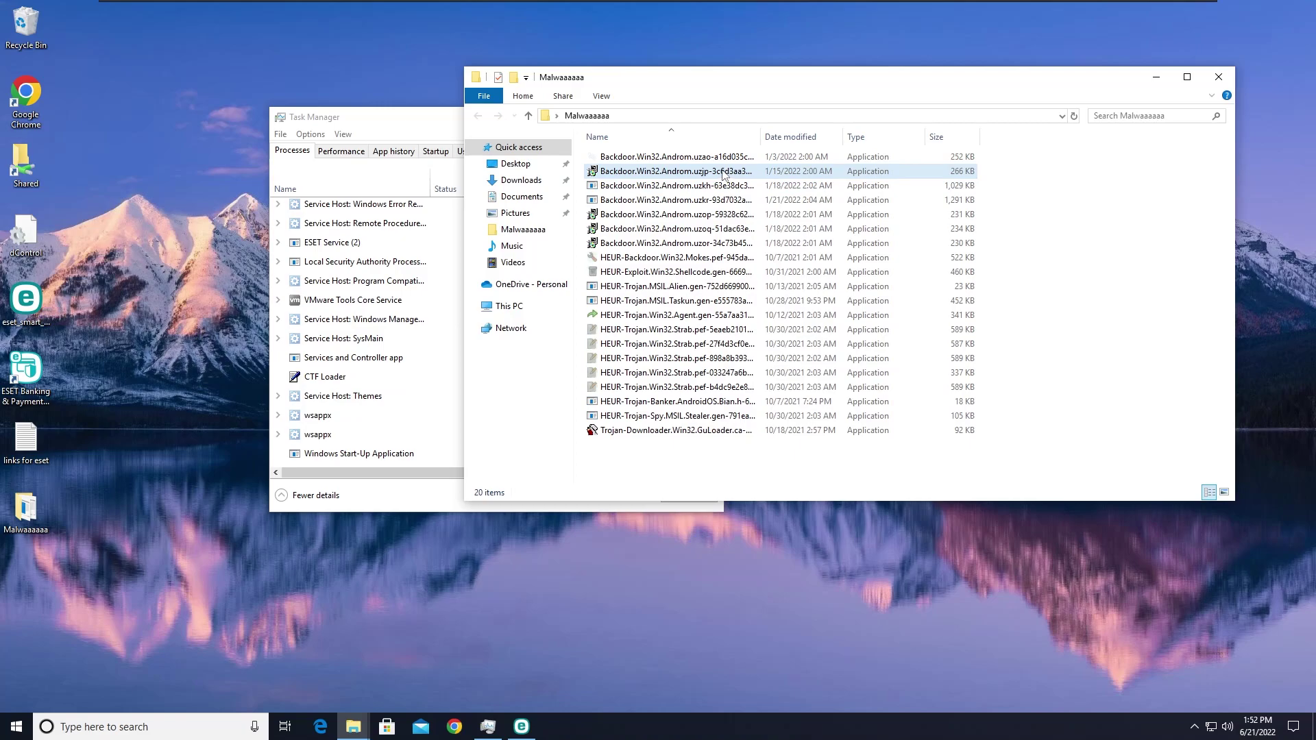
pyautogui.scroll(1, 384, 288)
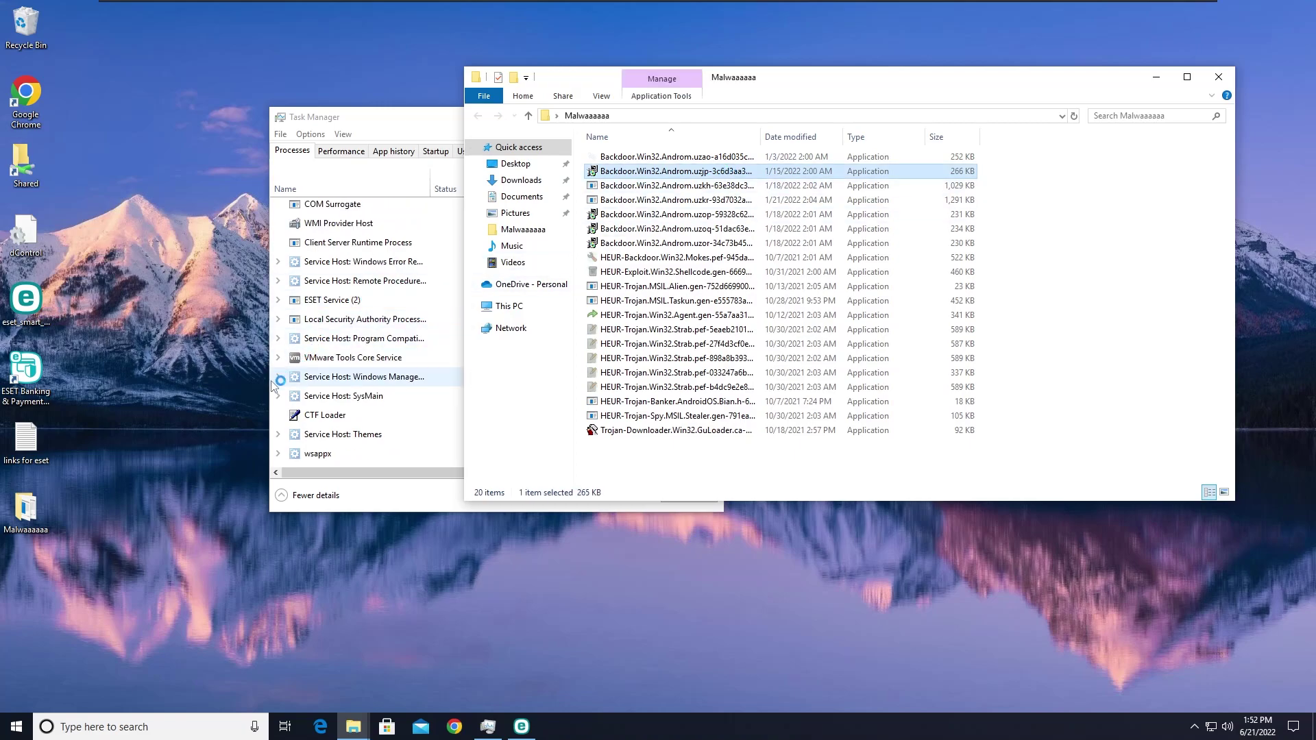
pyautogui.click(272, 415)
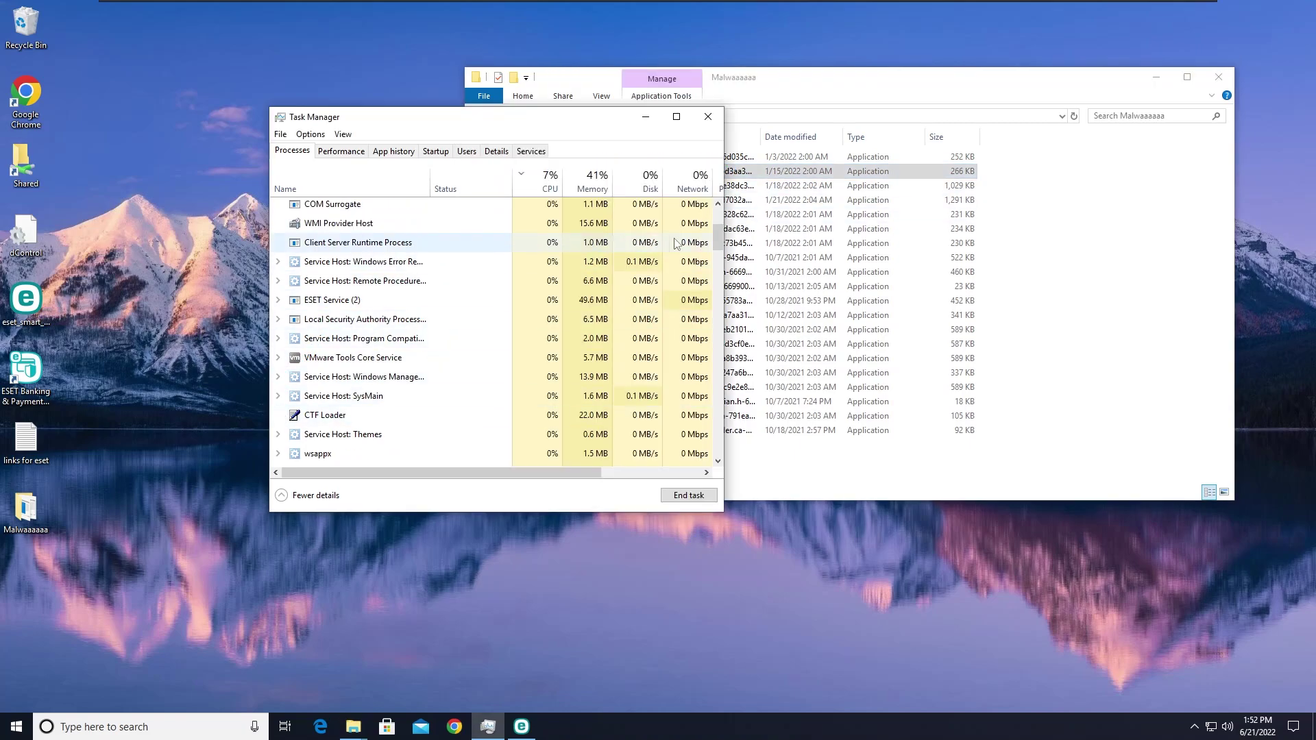
pyautogui.moveTo(718, 236); pyautogui.dragTo(685, 209)
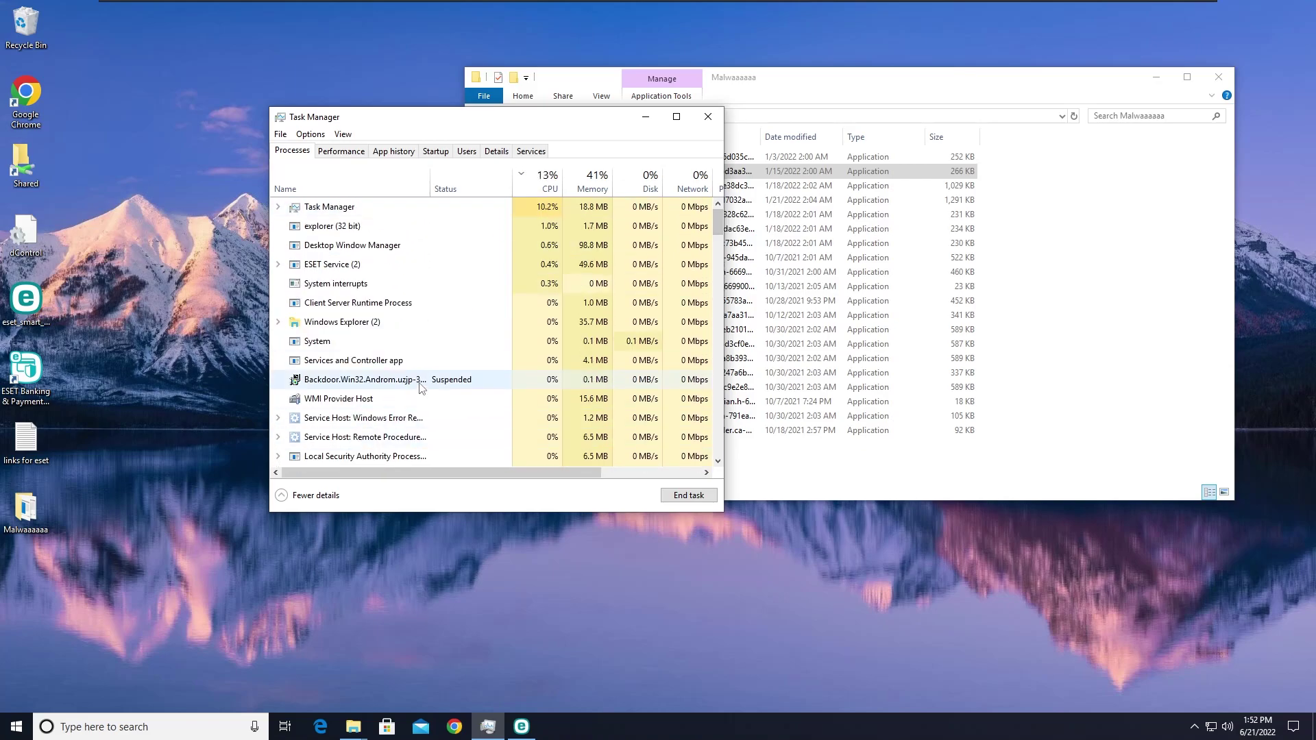
# Step: Delete the Backdoor.Win32.Androm.uzjp sample, and run and remove the uzkh and uzkr samples, closing each ESET threat alert
pyautogui.click(1110, 157)
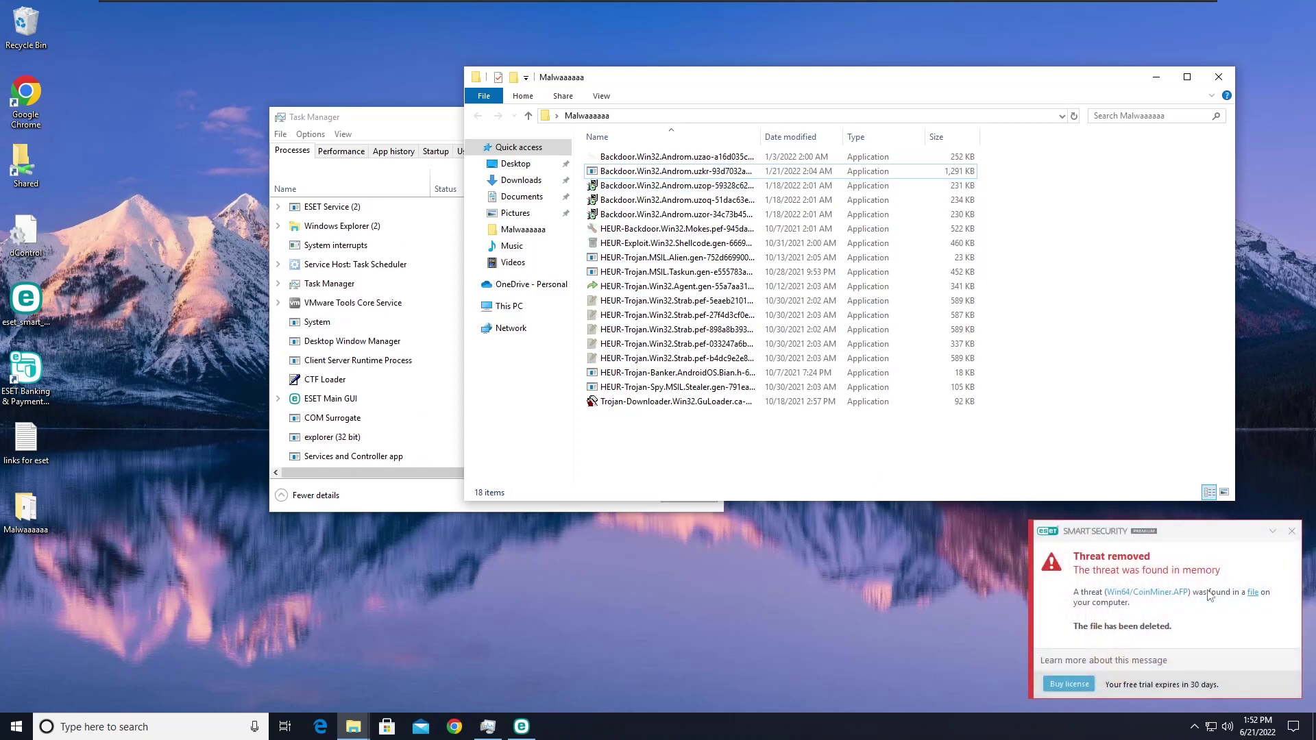
pyautogui.click(1291, 534)
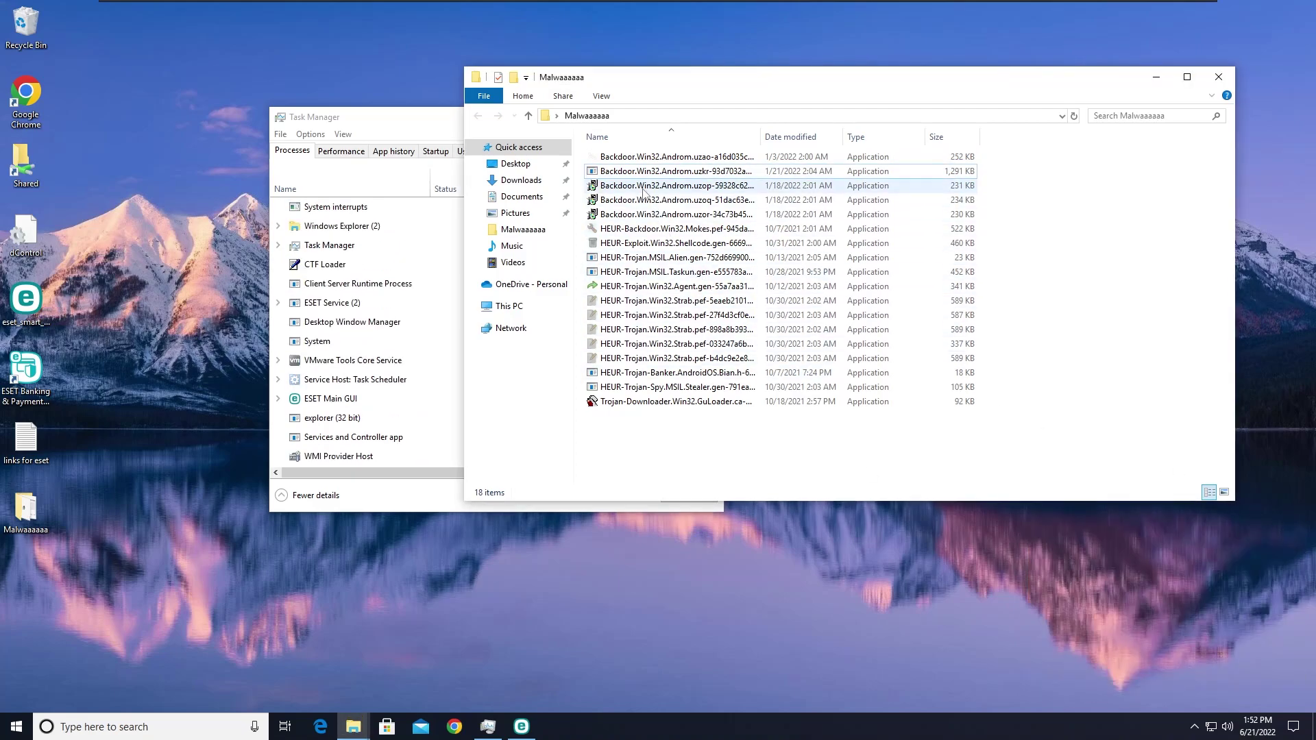
pyautogui.click(663, 173)
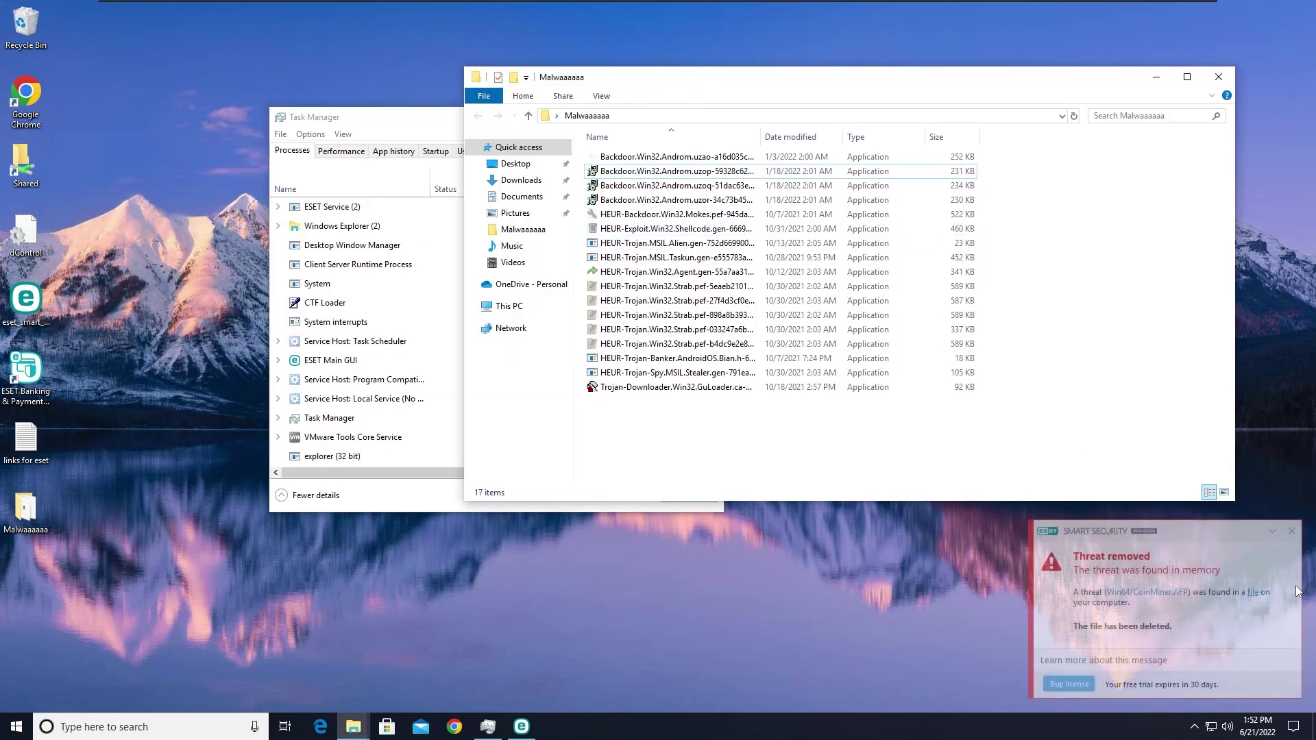
pyautogui.click(1291, 532)
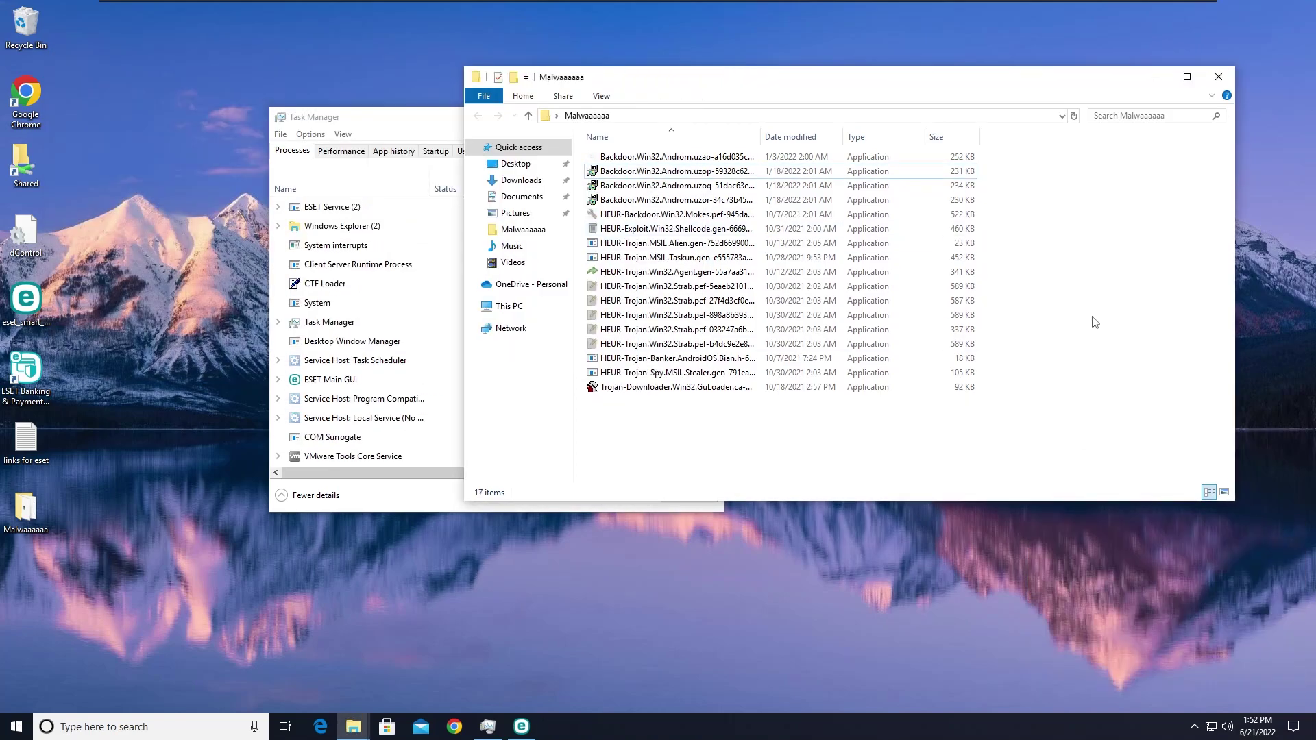
# Step: Run the Backdoor.Win32.Androm.uzop and uzoq samples one at a time, ending each suspended process in Task Manager
pyautogui.click(716, 175)
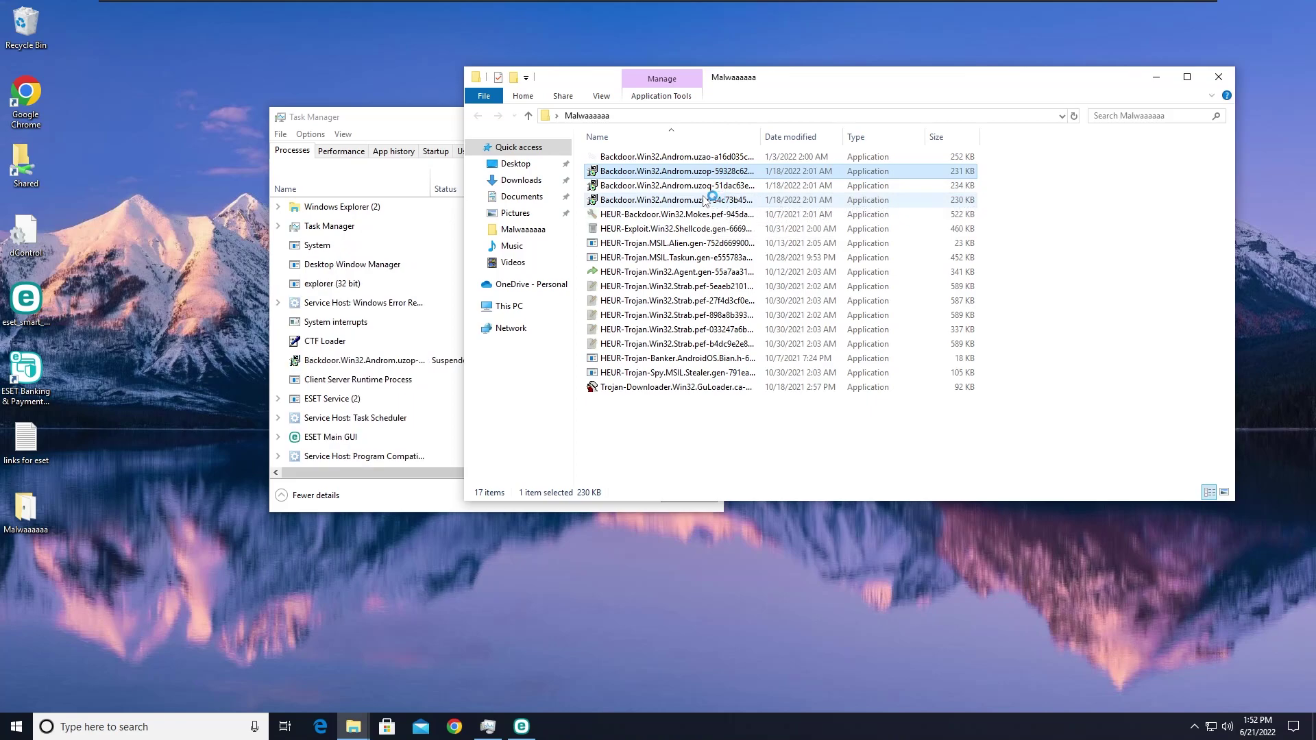
pyautogui.click(384, 360)
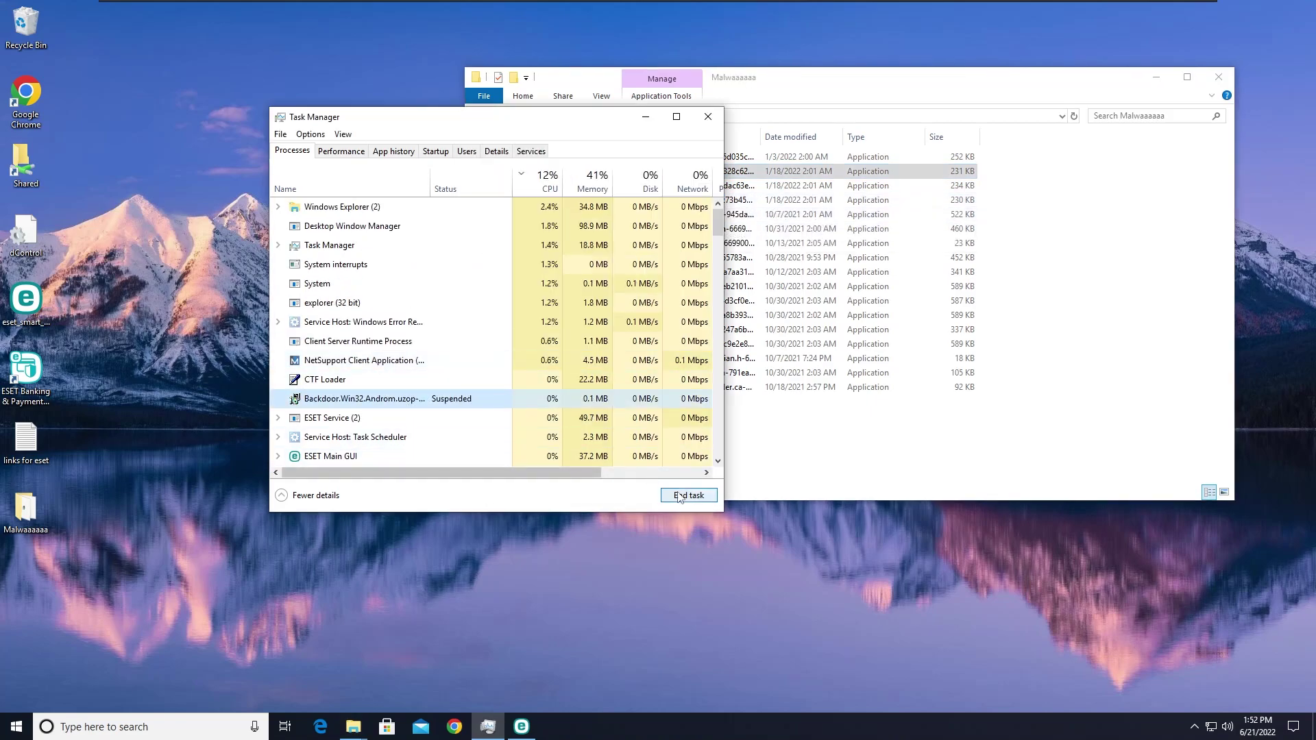
pyautogui.click(1040, 179)
pyautogui.doubleClick(959, 185)
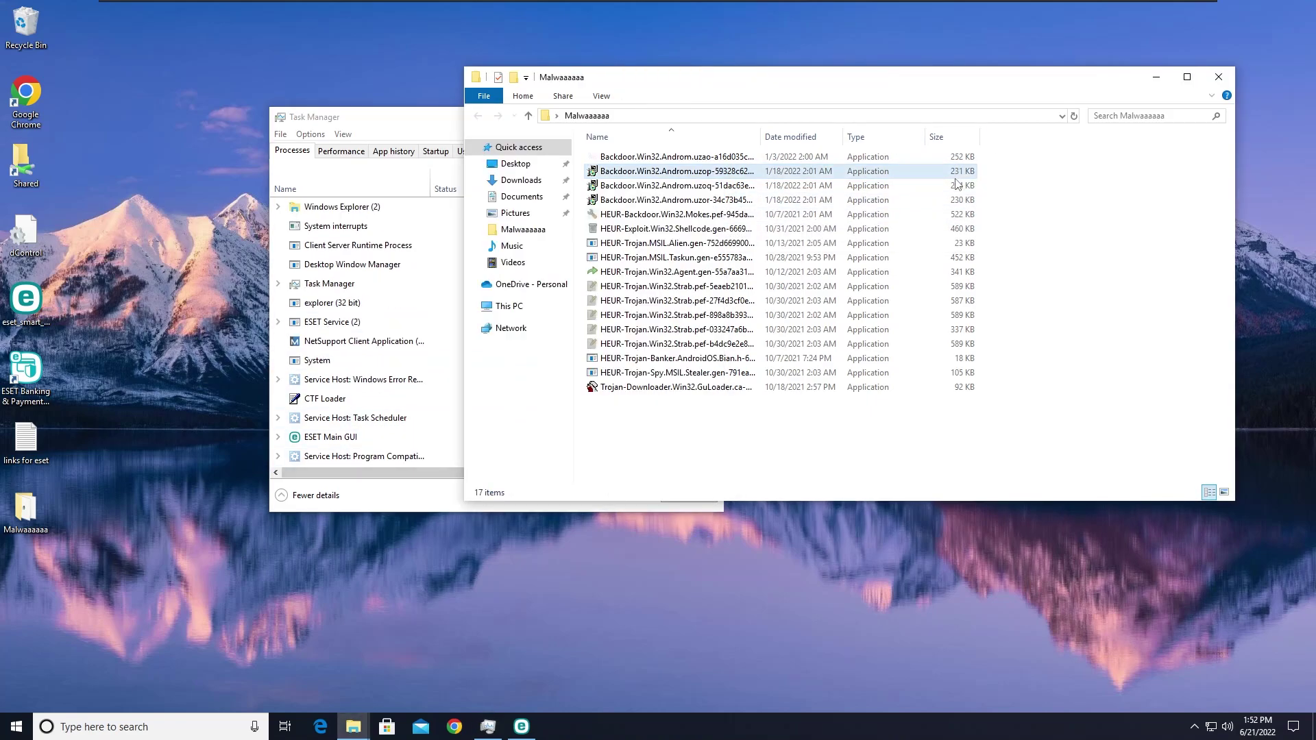
pyautogui.click(455, 321)
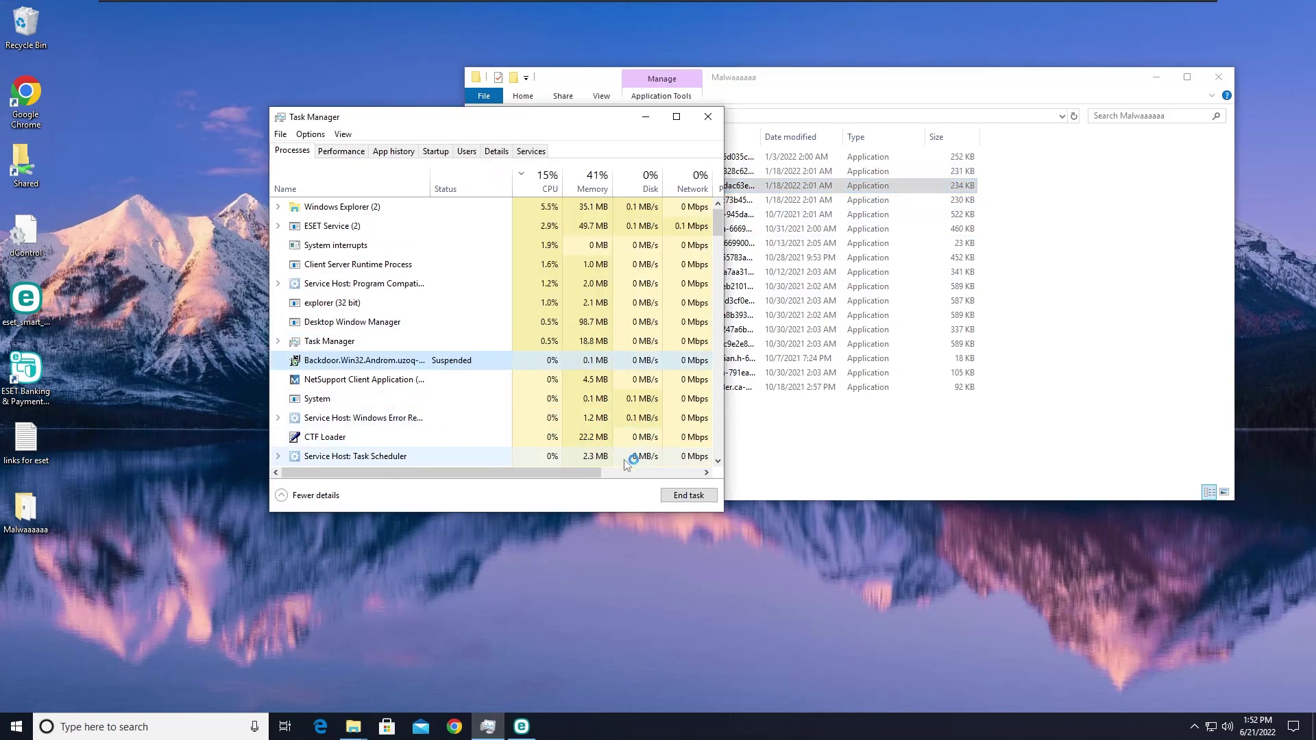
# Step: Run the Backdoor.Win32.Androm.uzor sample and end its suspended process in Task Manager
pyautogui.click(1021, 231)
pyautogui.doubleClick(751, 201)
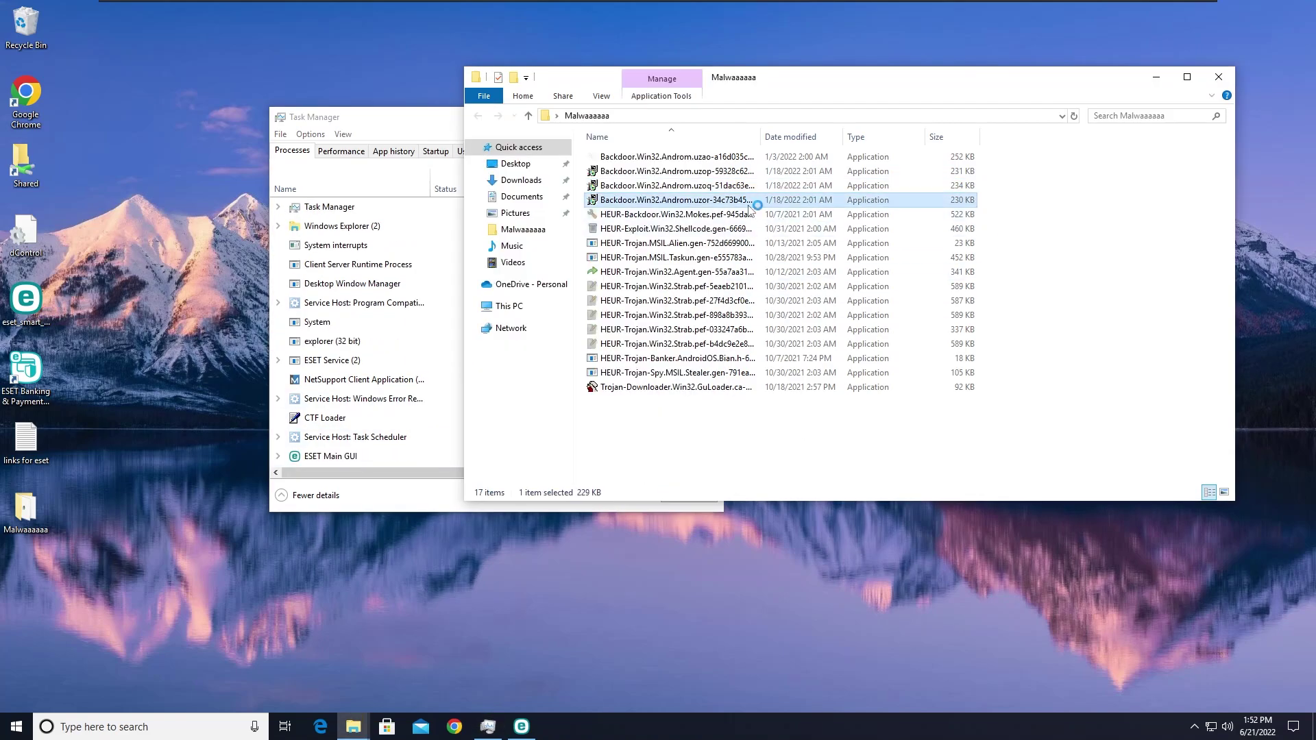
pyautogui.click(439, 384)
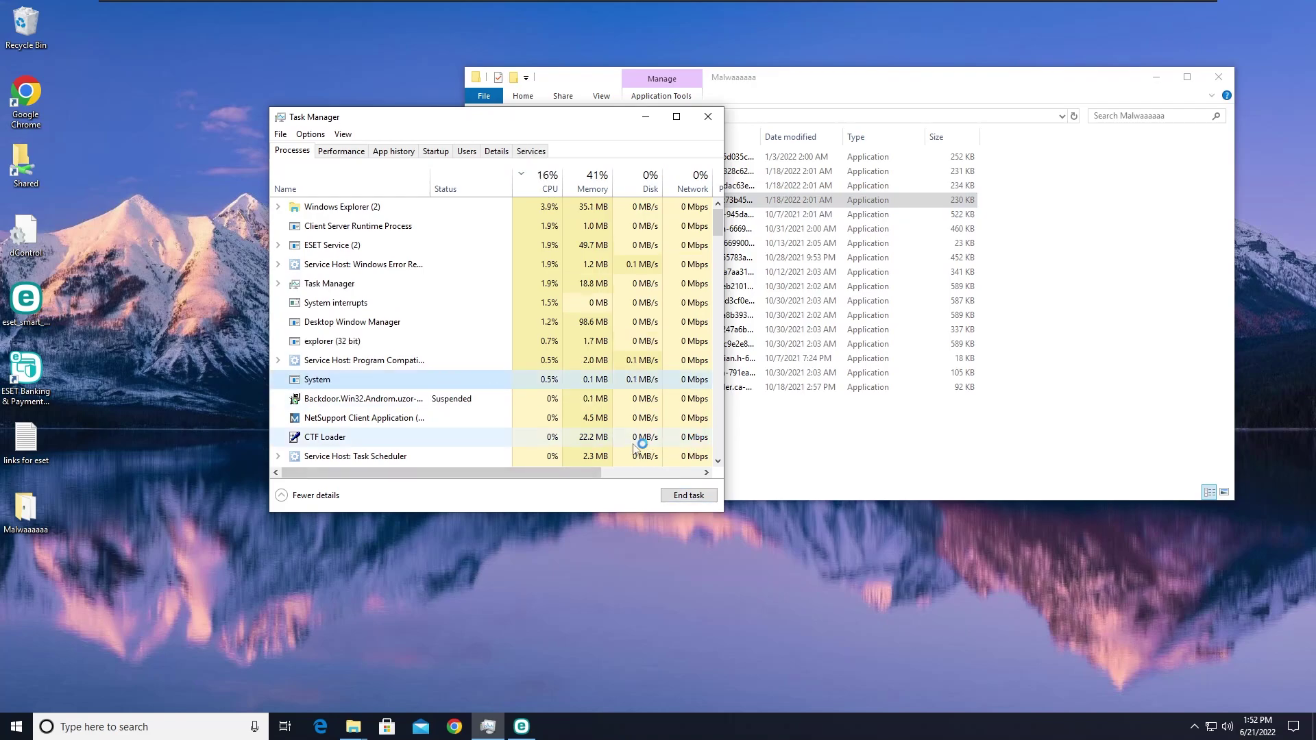
pyautogui.rightClick(470, 403)
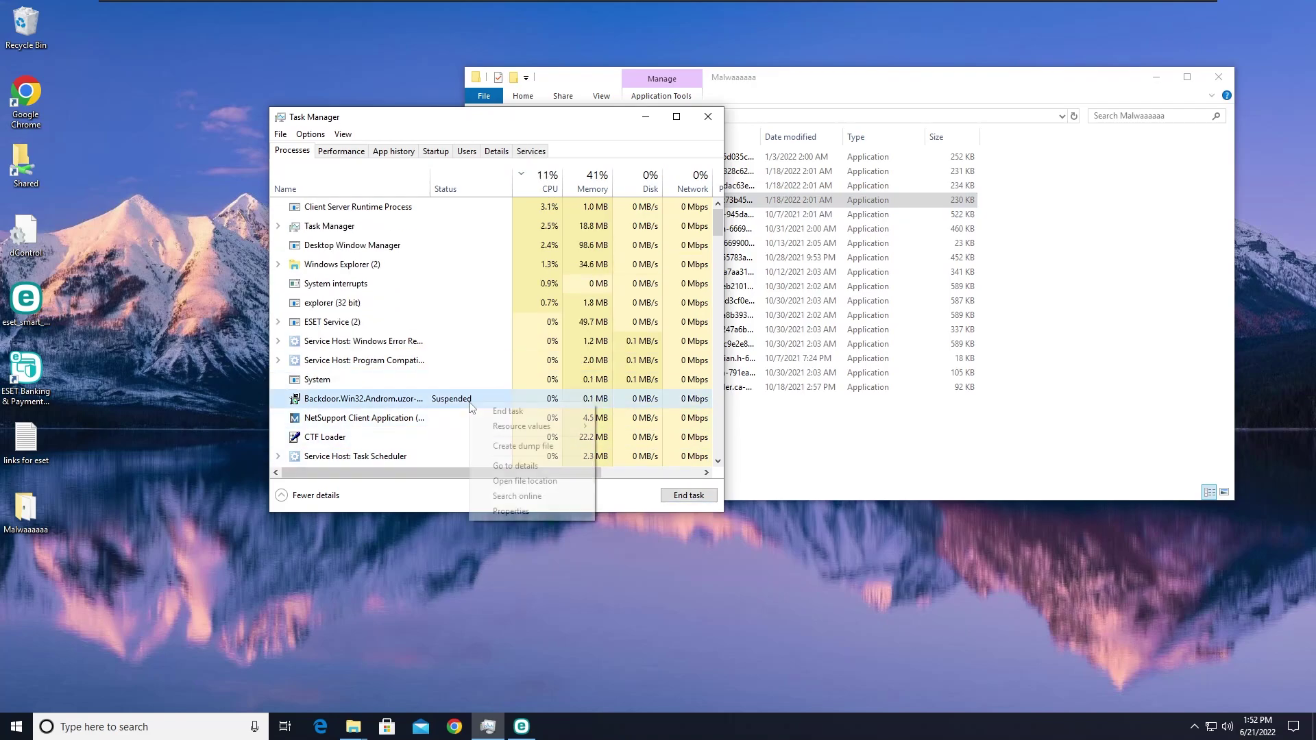
pyautogui.click(501, 410)
# Step: Delete the Backdoor.Win32.Androm.uzop, uzoq and uzor samples together, and run the HEUR-Backdoor.Win32.Mokes sample
pyautogui.click(931, 240)
pyautogui.moveTo(1024, 203); pyautogui.dragTo(880, 176)
pyautogui.press('Delete')
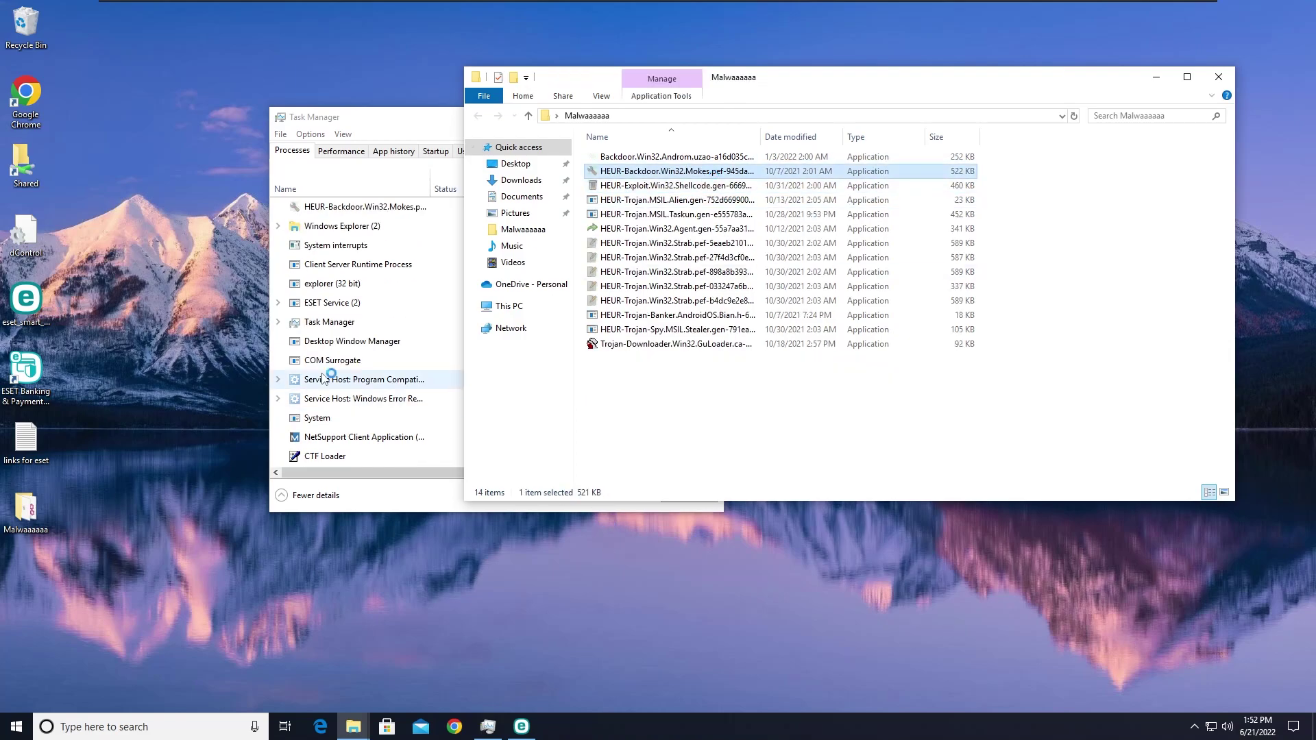
# Step: Check the HEUR-Backdoor.Win32.Mokes process in Task Manager and run the HEUR-Exploit.Win32.Shellcode sample
pyautogui.click(364, 346)
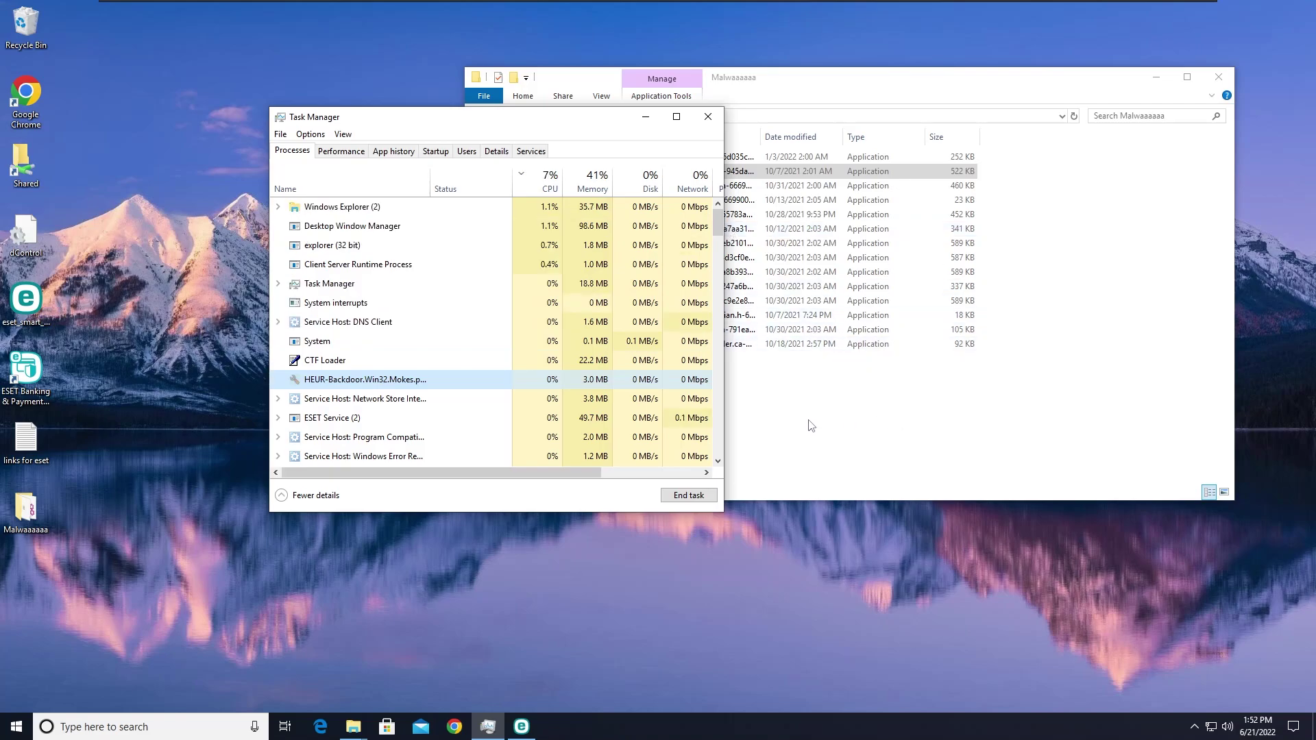
pyautogui.click(893, 433)
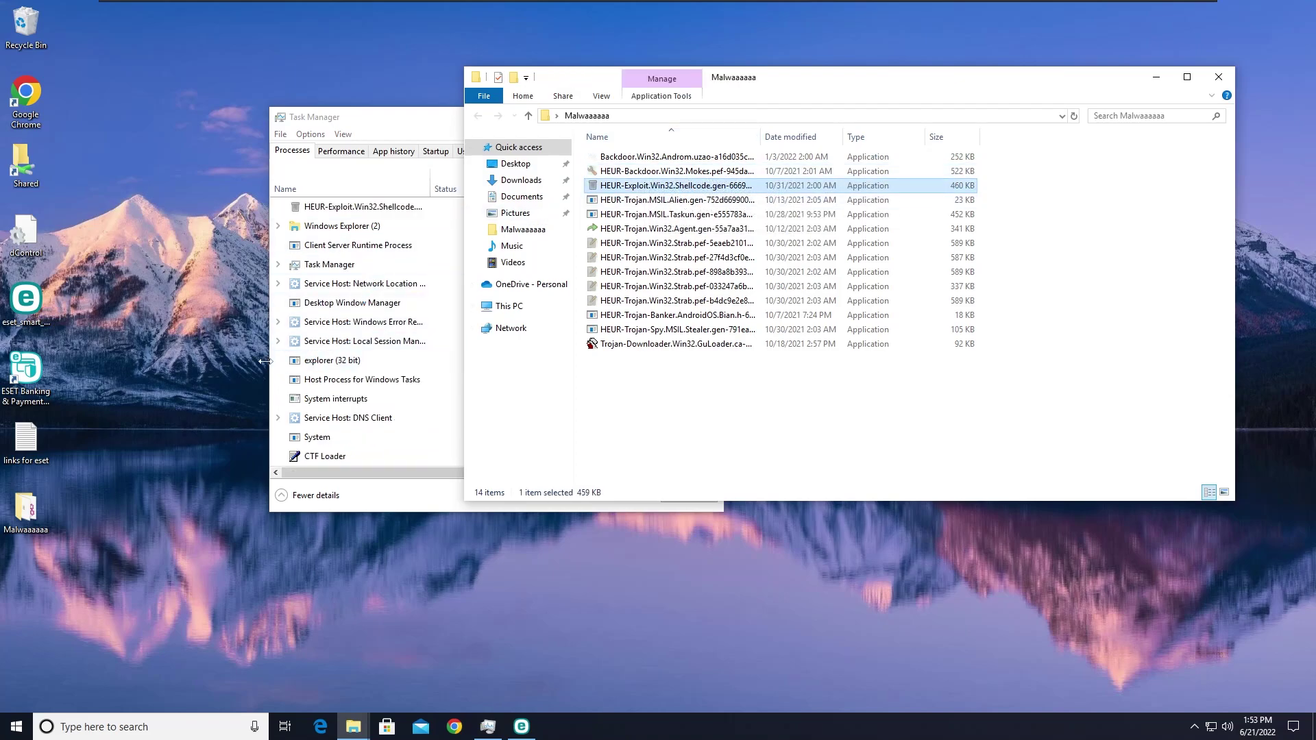
# Step: End the HEUR-Exploit.Win32.Shellcode process in Task Manager
pyautogui.click(440, 182)
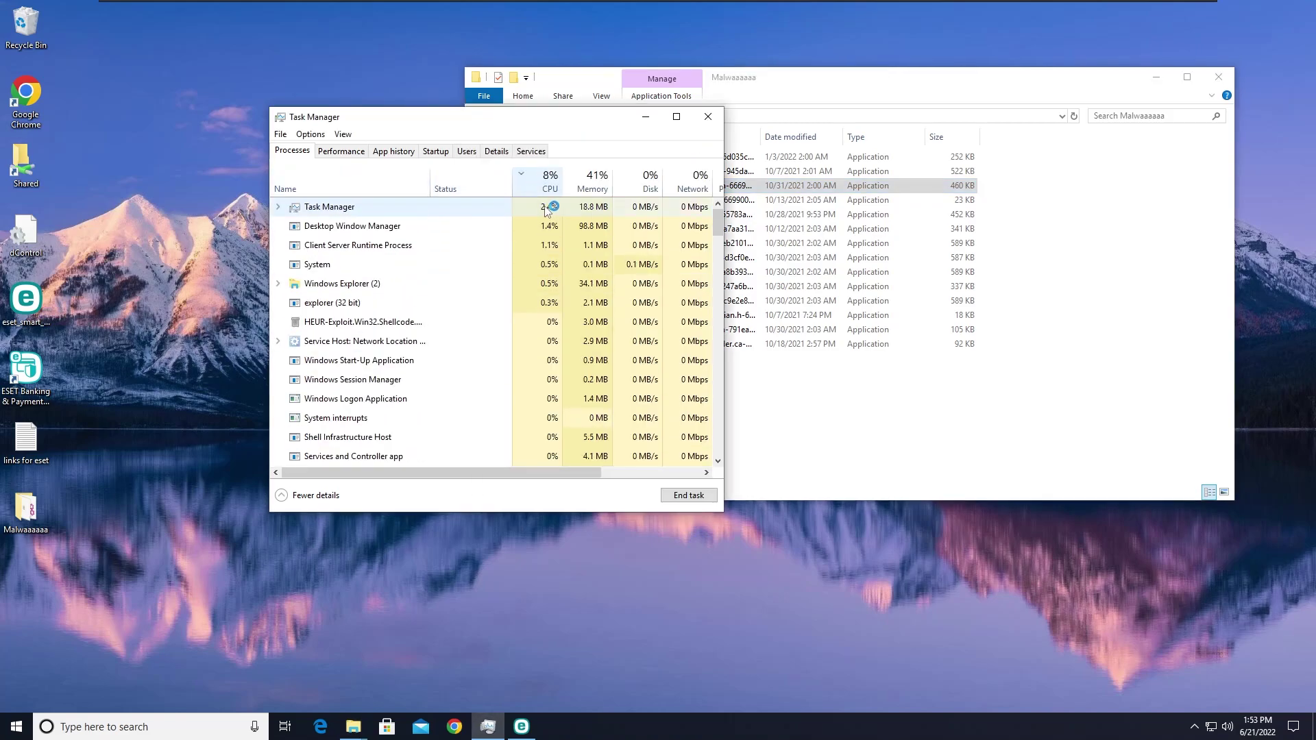
pyautogui.click(409, 320)
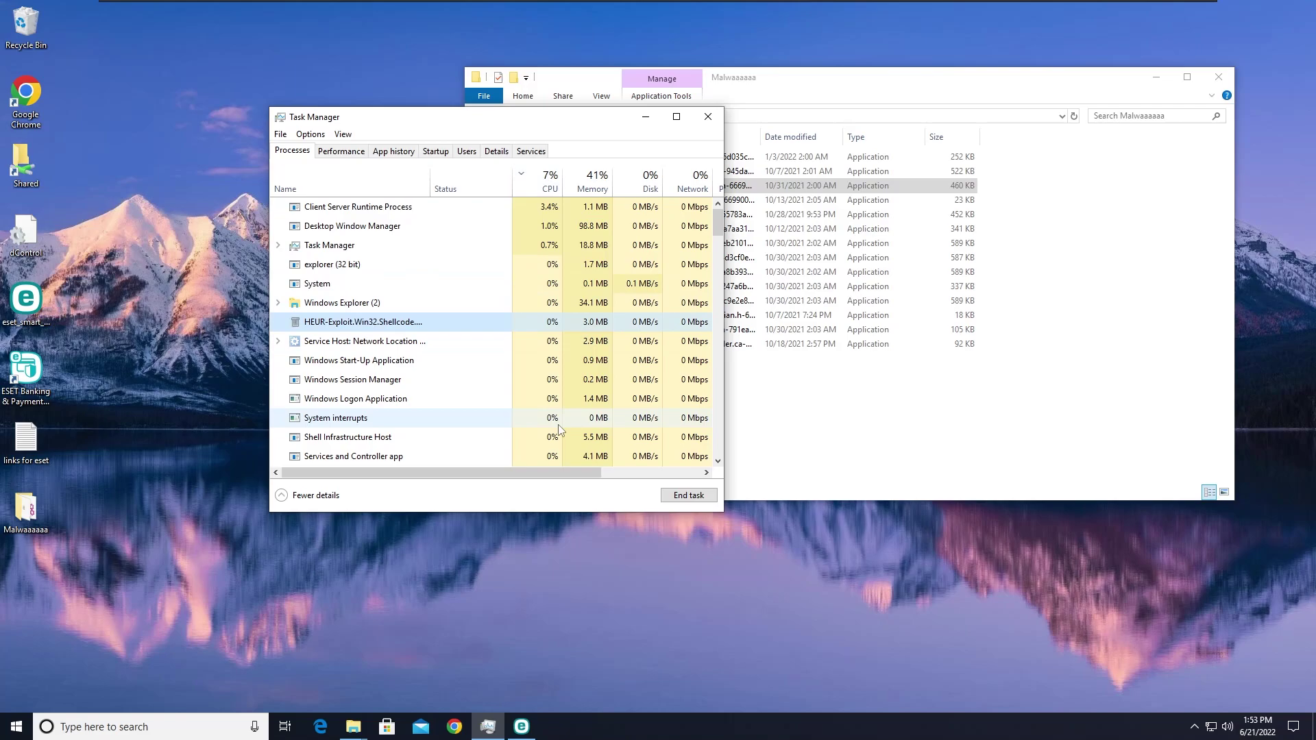
pyautogui.click(688, 495)
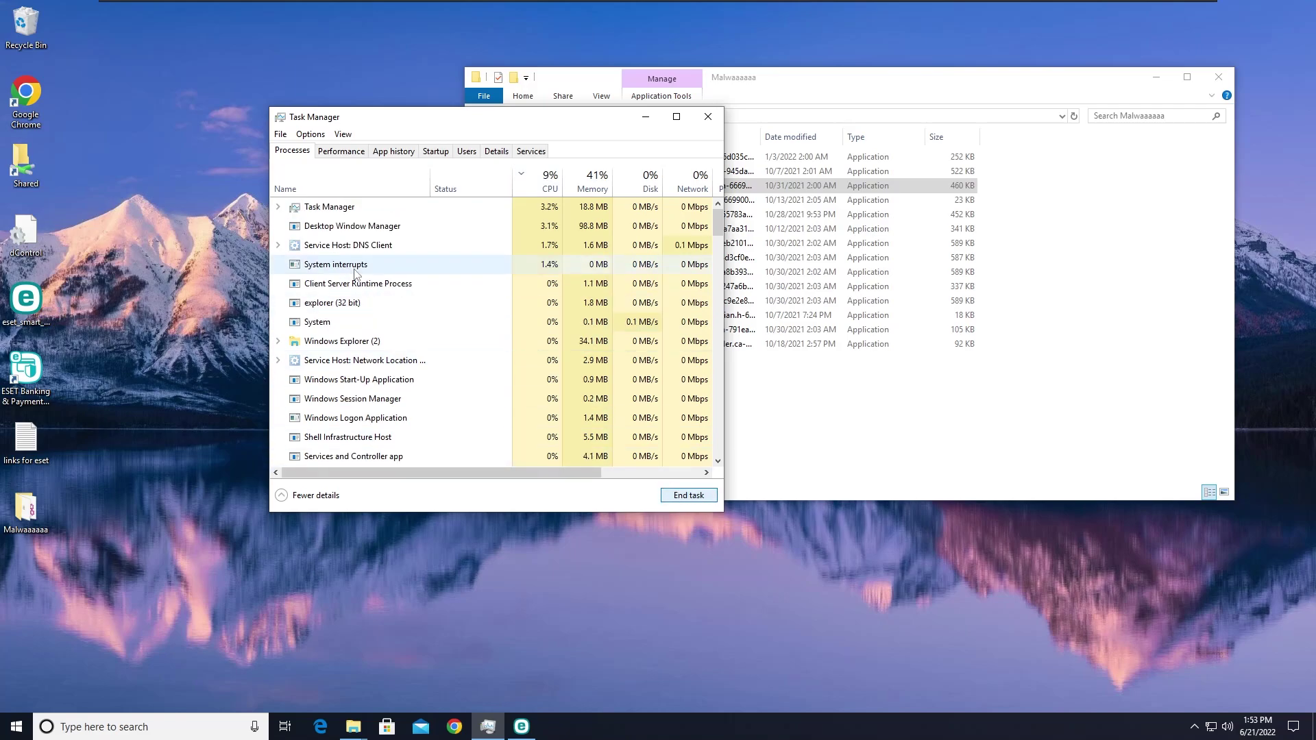
# Step: Run the HEUR-Exploit.Win32.Shellcode sample again and check its process in Task Manager
pyautogui.click(793, 185)
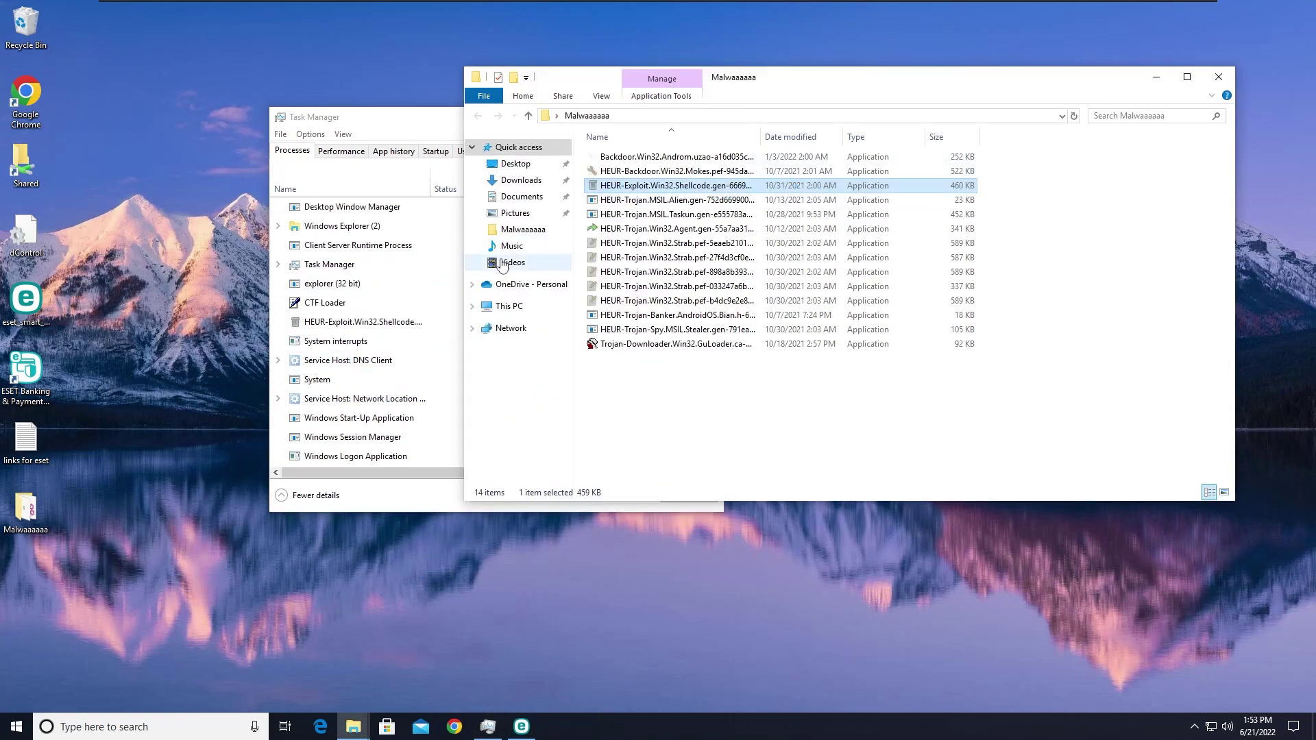
pyautogui.click(368, 168)
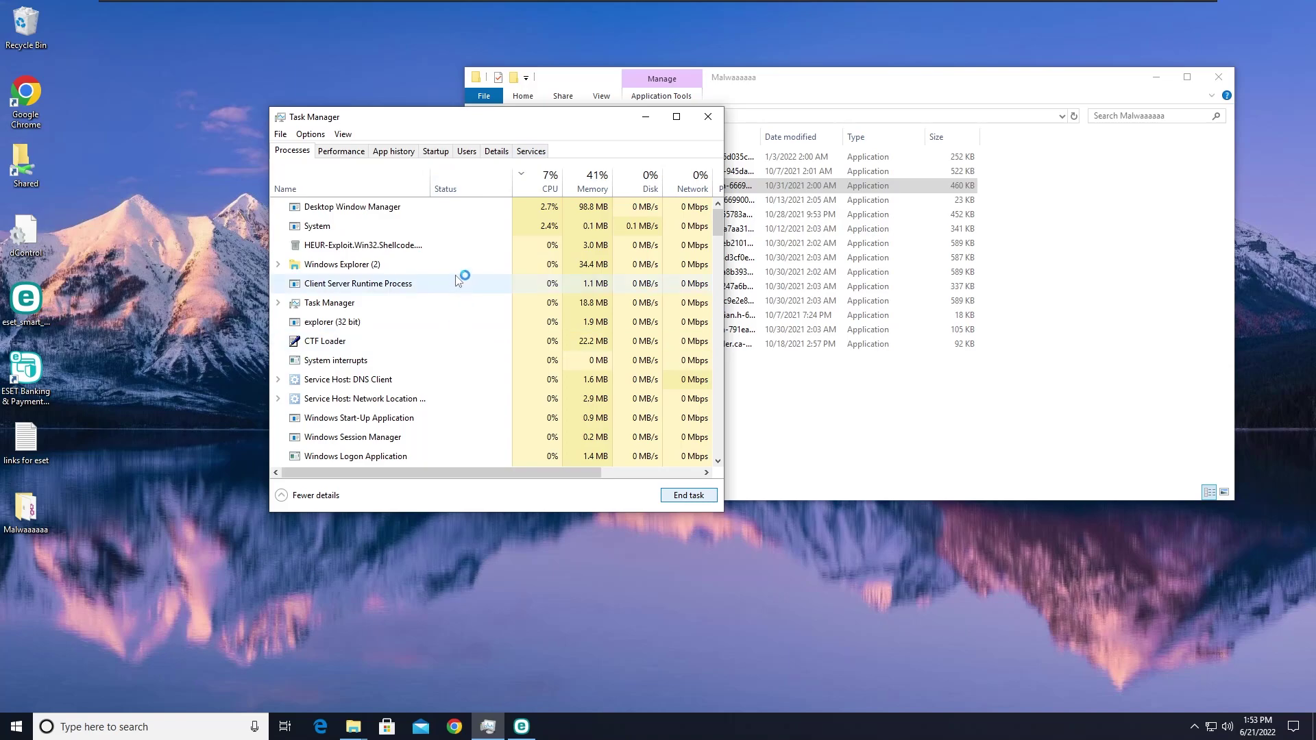
pyautogui.click(630, 187)
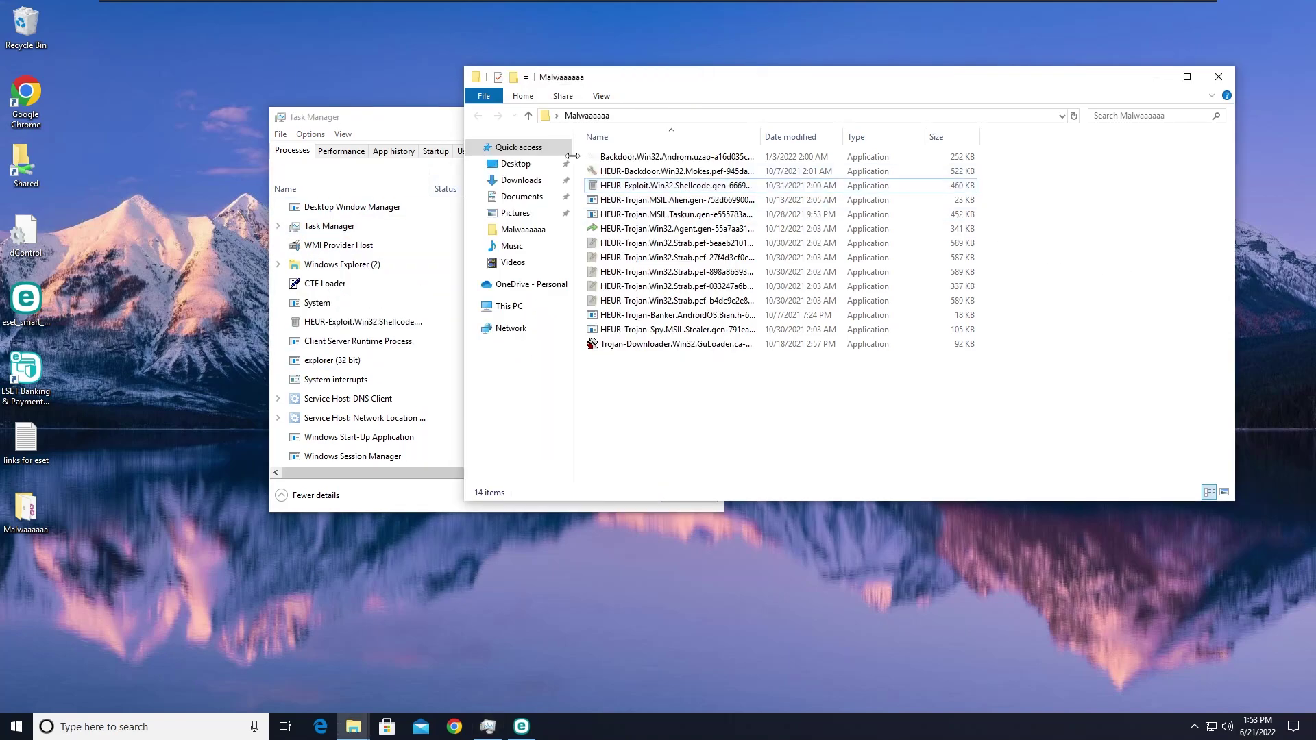
# Step: Run the HEUR-Trojan.MSIL.Alien sample and look through the running processes in Task Manager
pyautogui.doubleClick(640, 201)
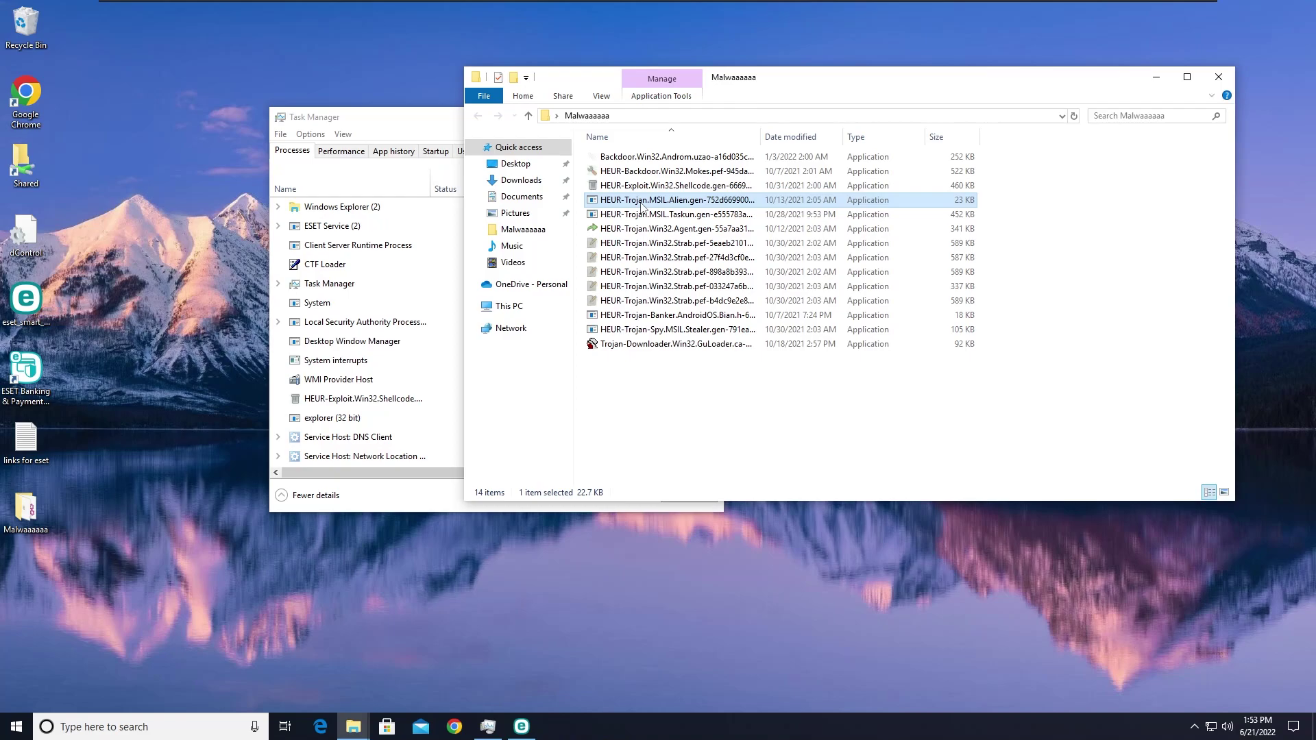
pyautogui.click(272, 340)
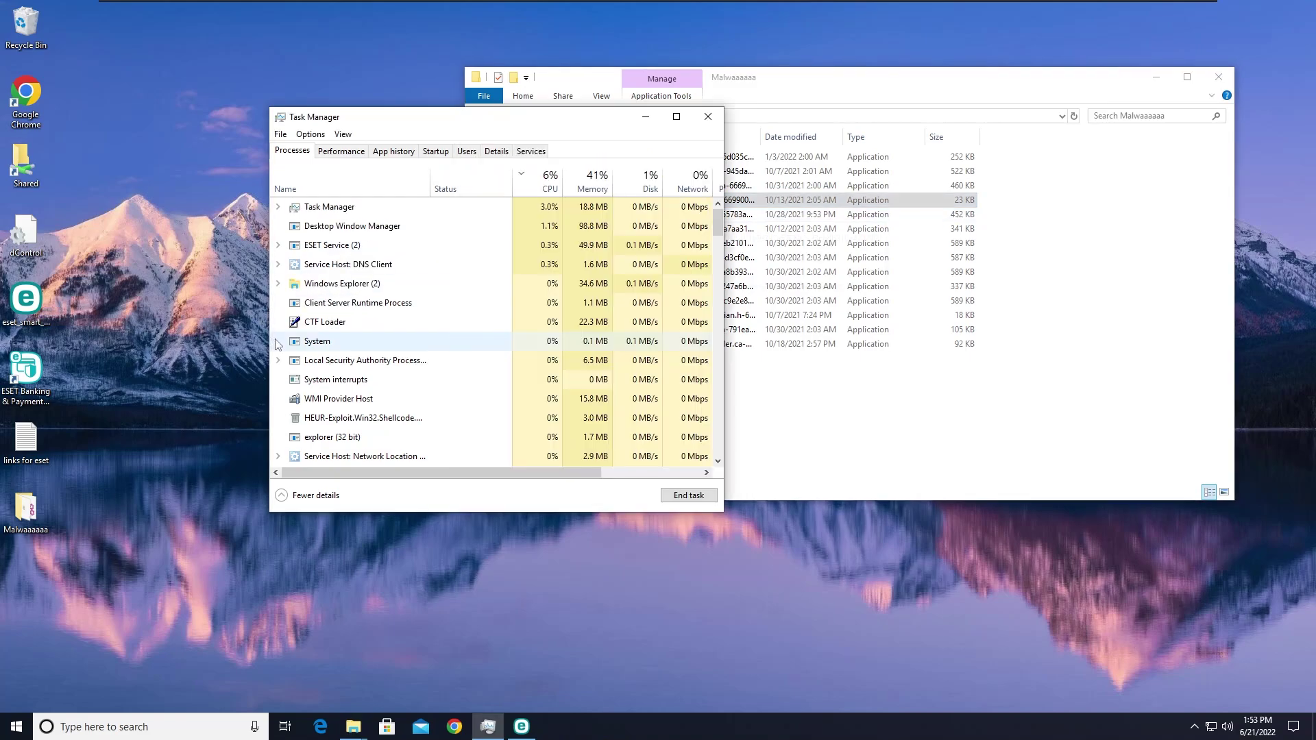
pyautogui.moveTo(718, 233); pyautogui.dragTo(653, 181)
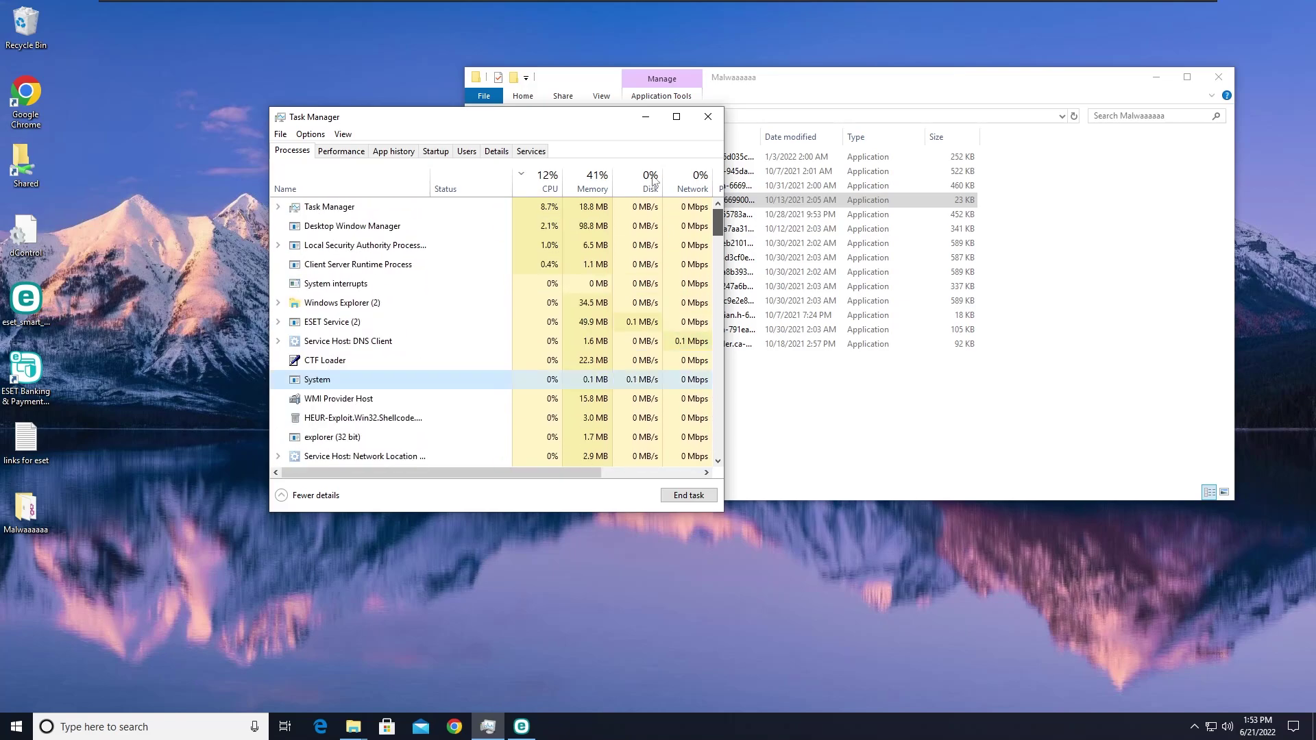
pyautogui.click(856, 412)
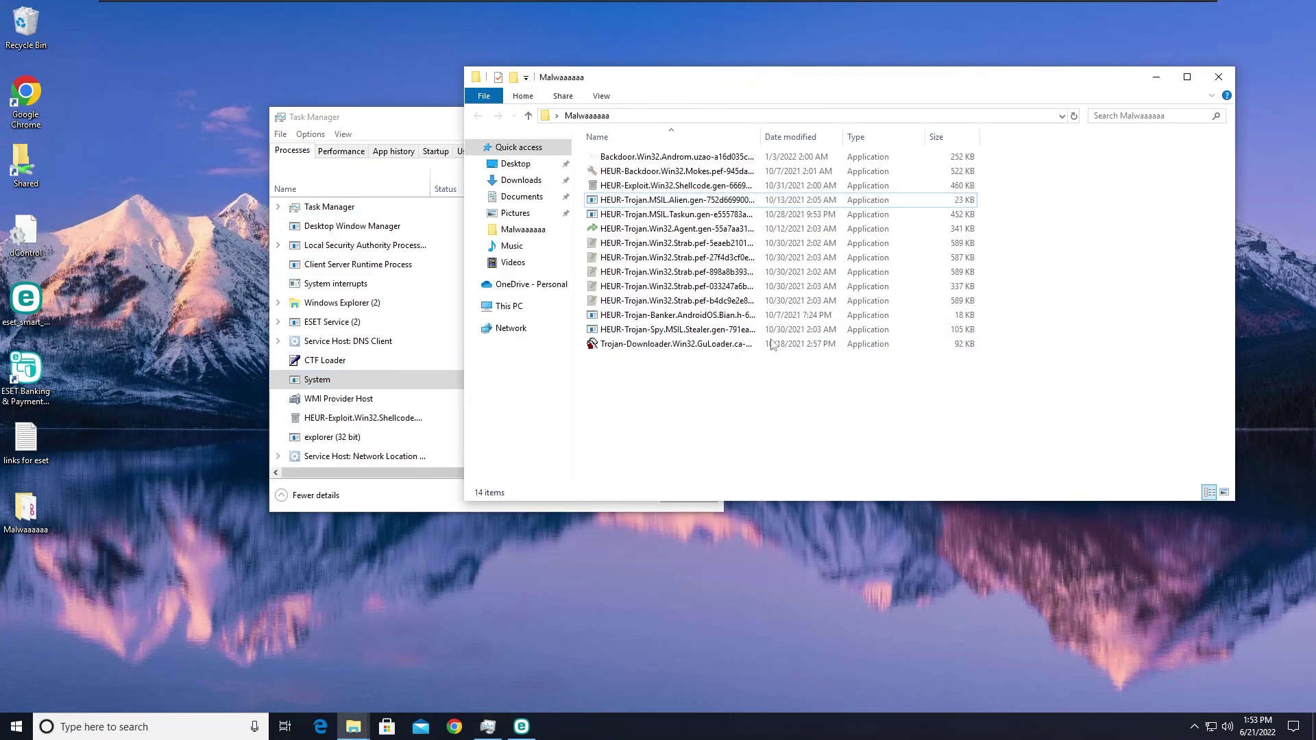
# Step: Run the HEUR-Trojan.MSIL.Taskun sample, dismiss the ESET threat alert and delete the sample
pyautogui.click(682, 214)
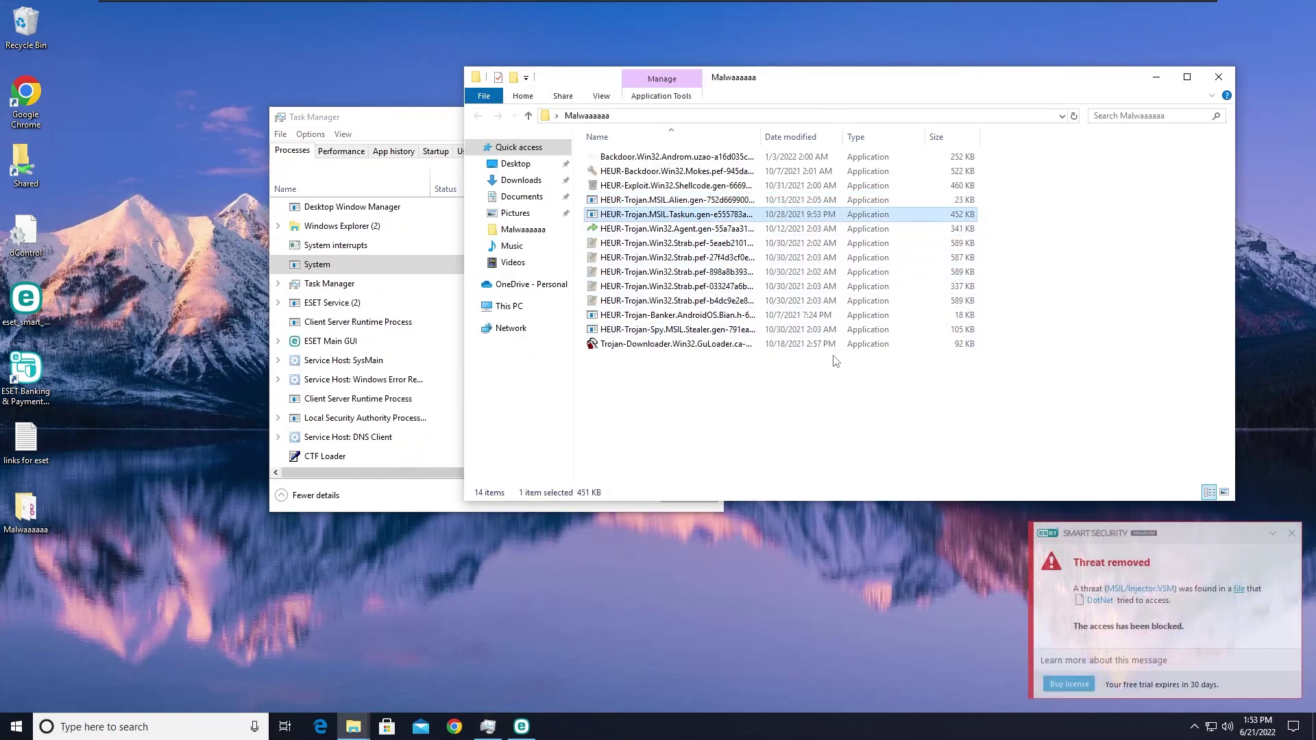
pyautogui.click(1292, 536)
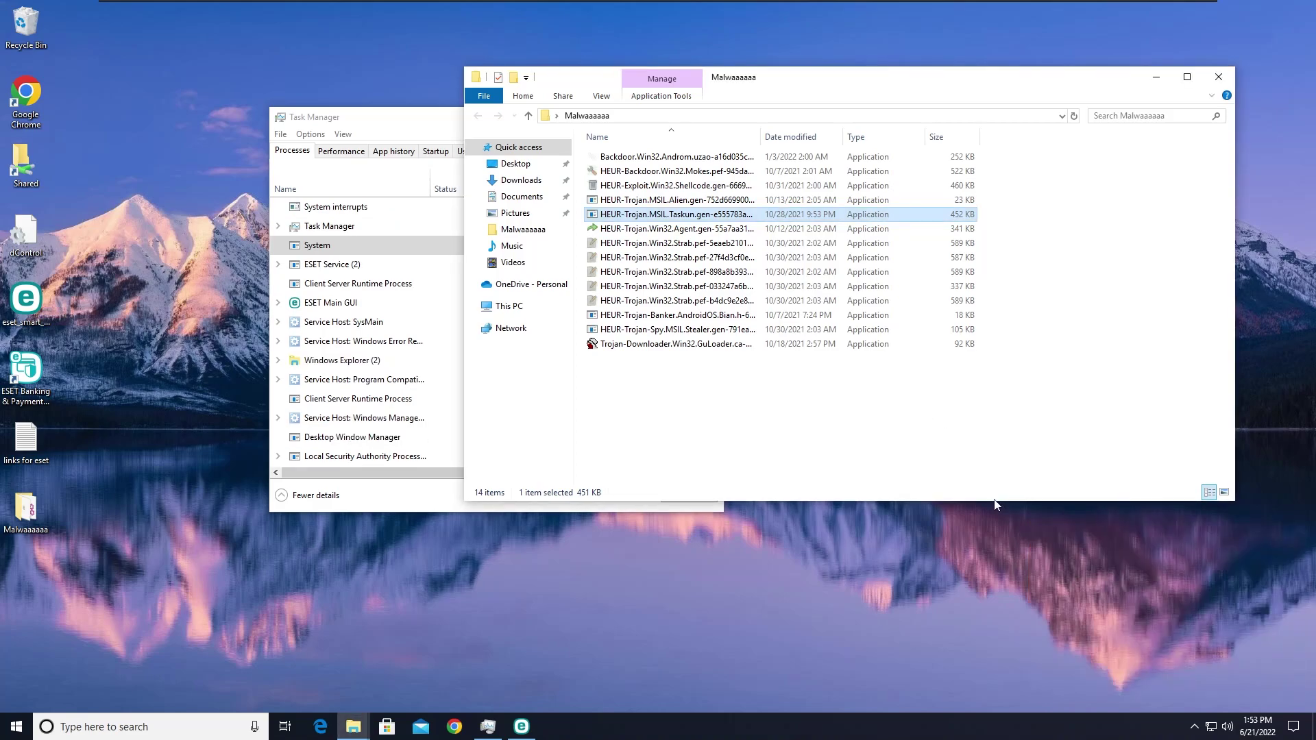
pyautogui.click(653, 220)
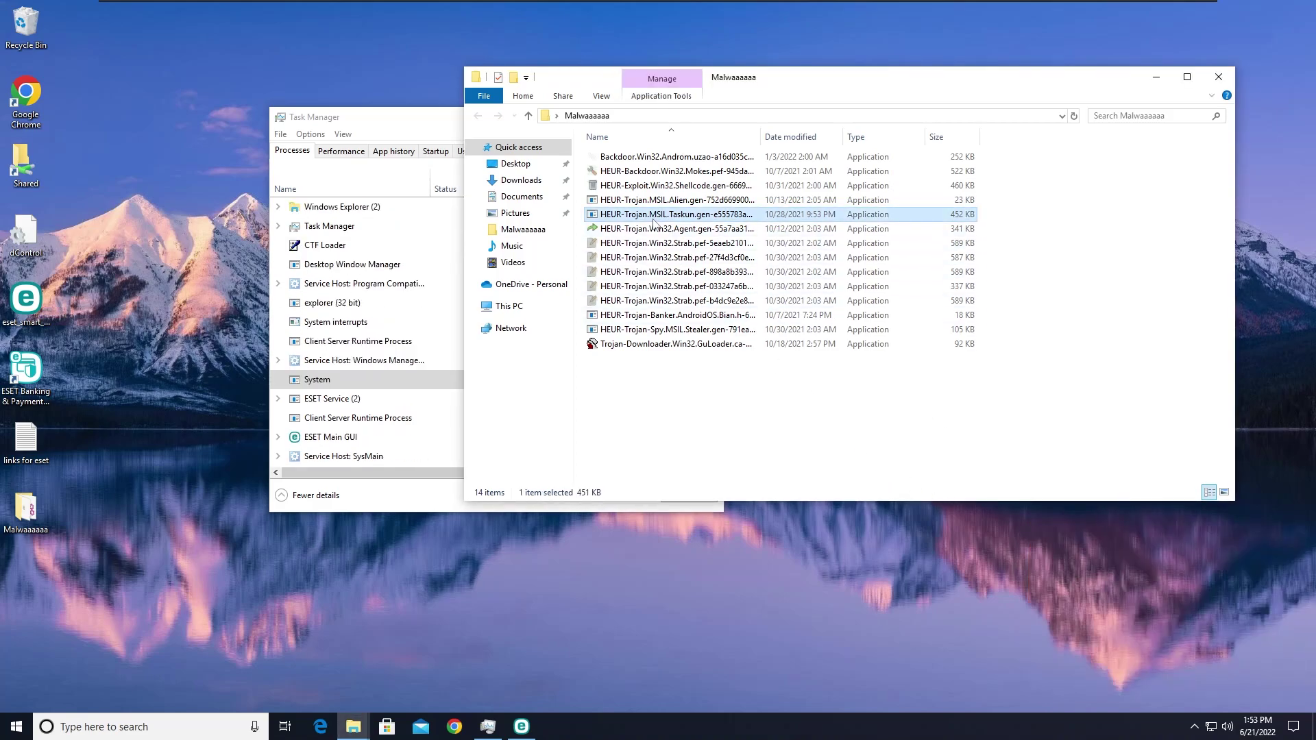
# Step: Run the HEUR-Trojan.Win32.Agent sample and look for its process in Task Manager
pyautogui.doubleClick(653, 215)
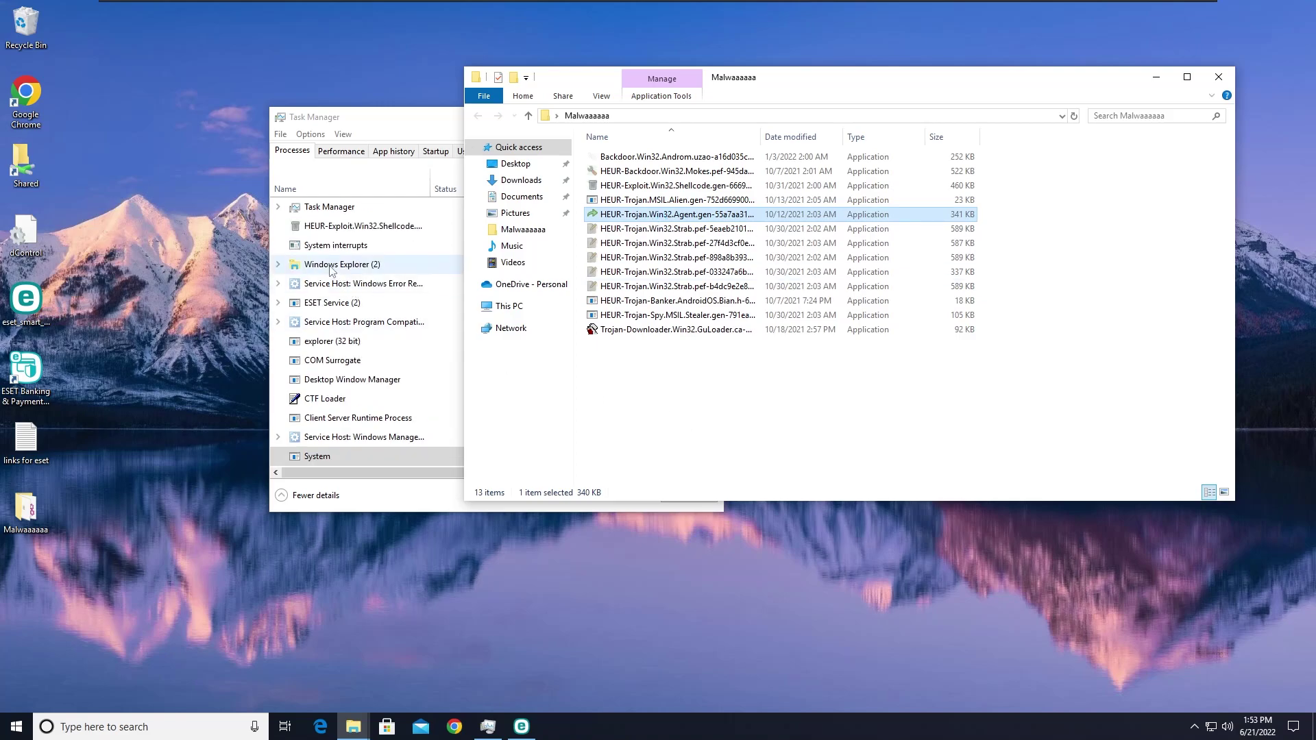
pyautogui.click(312, 168)
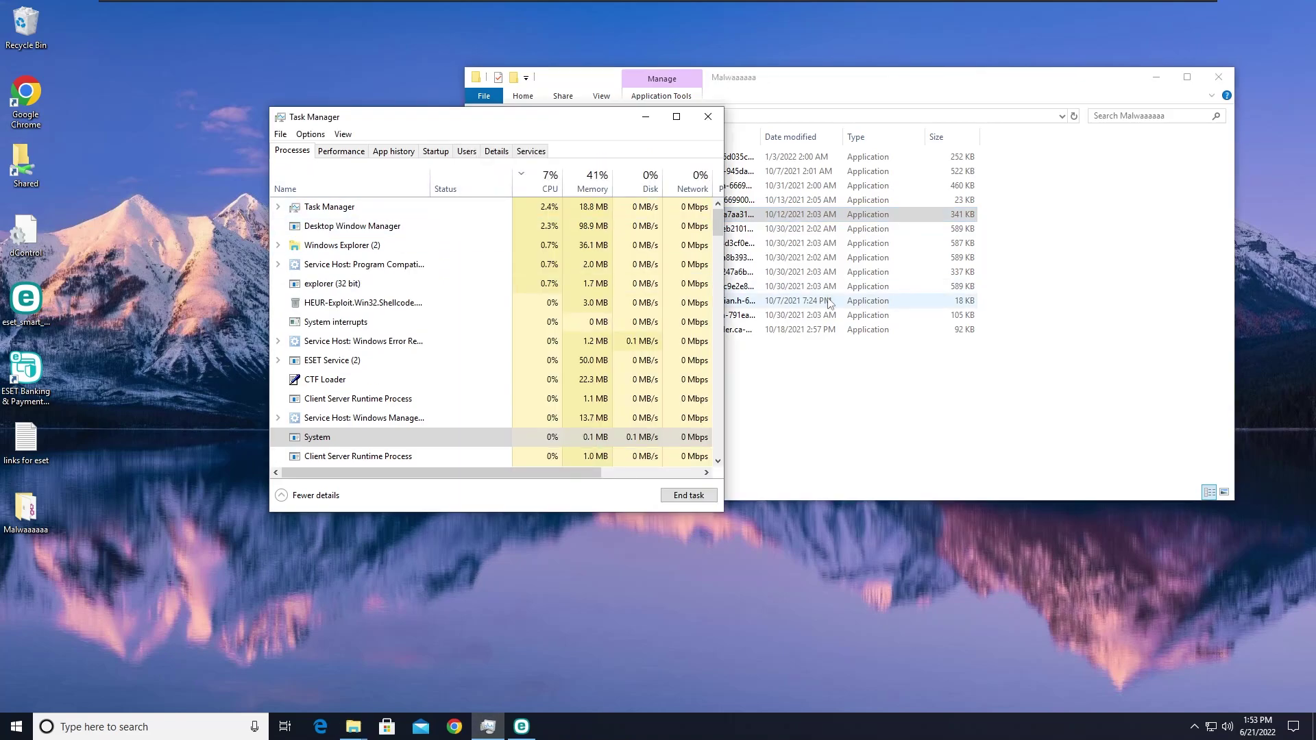
pyautogui.moveTo(714, 224); pyautogui.dragTo(674, 212)
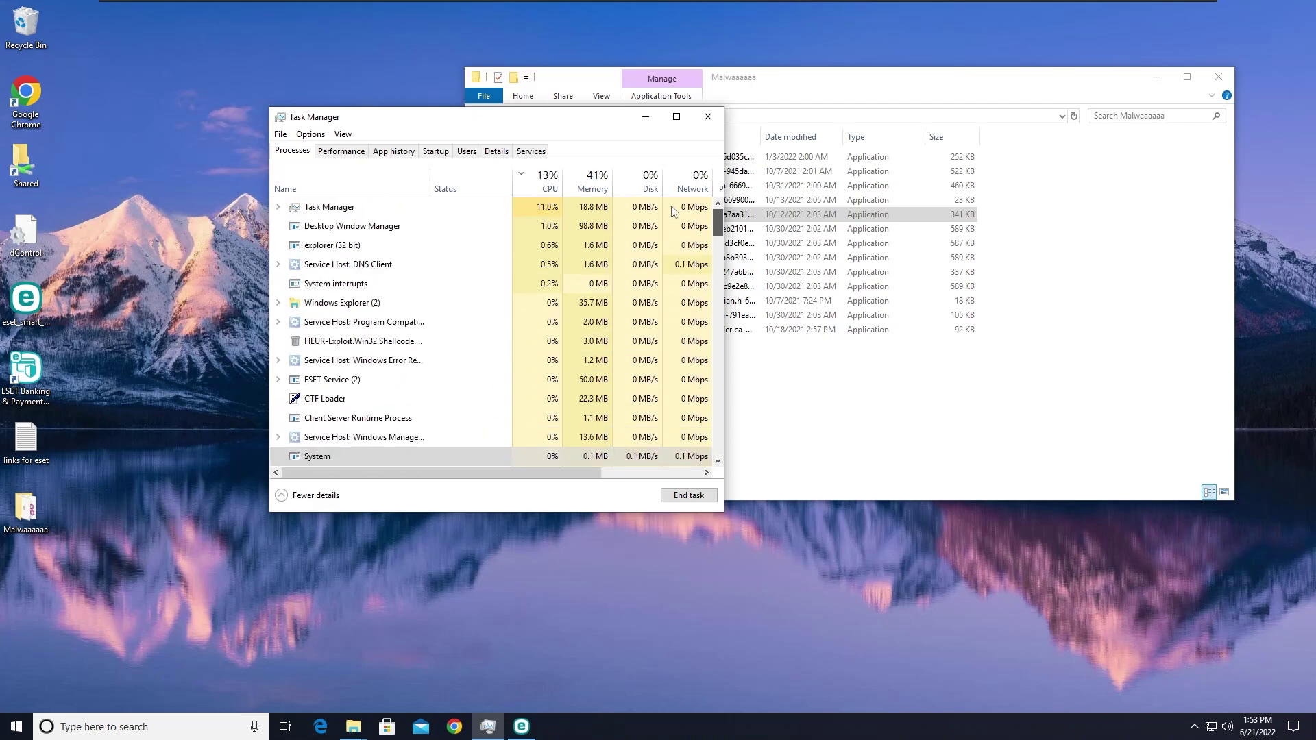
# Step: Delete the HEUR-Trojan.Win32.Agent sample and run HEUR-Trojan.Win32.Strab.pef-5eaeb, selecting its process in Task Manager
pyautogui.doubleClick(754, 201)
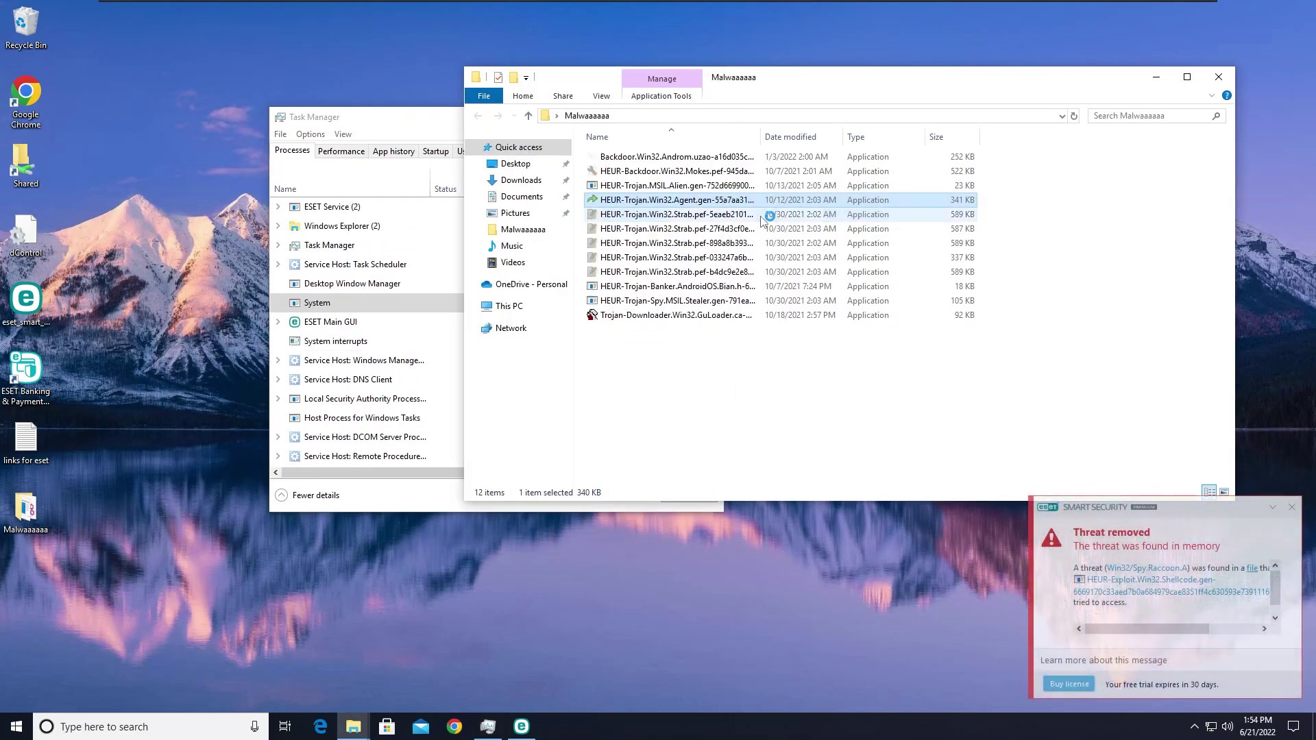
pyautogui.click(1291, 508)
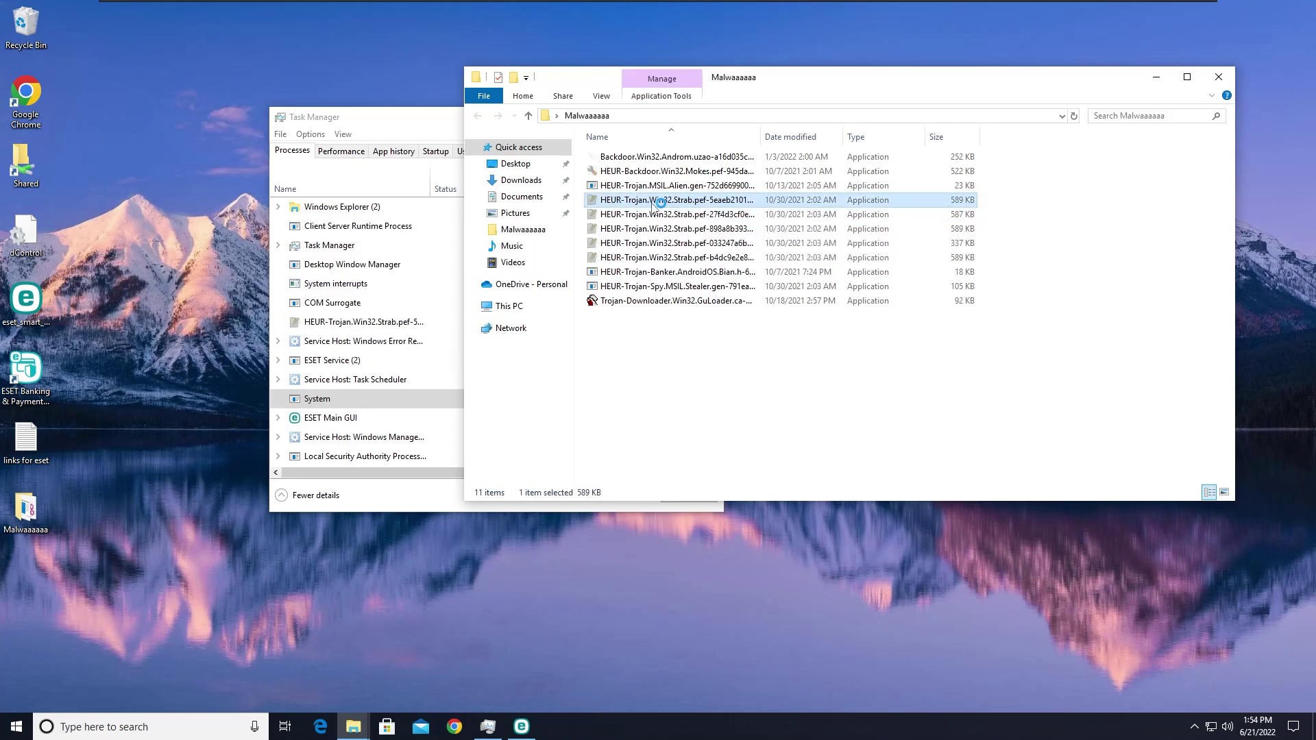
pyautogui.click(334, 170)
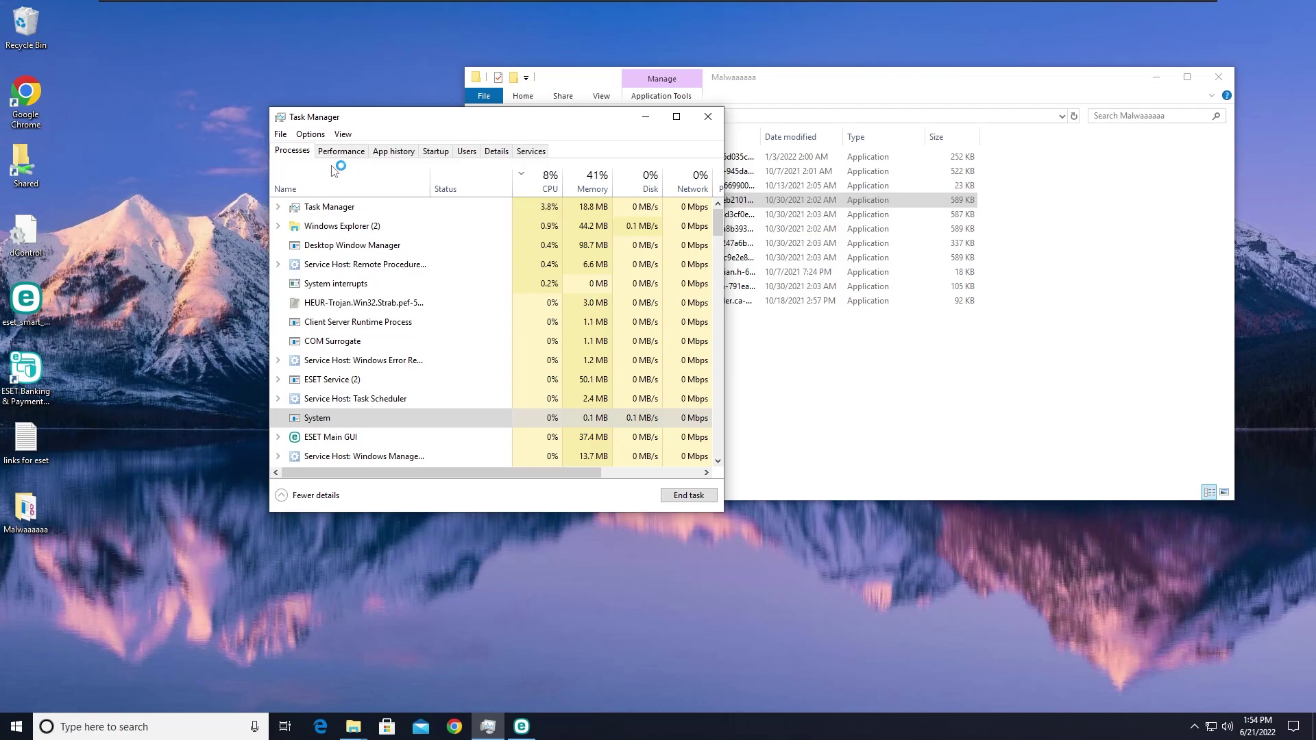
pyautogui.click(383, 303)
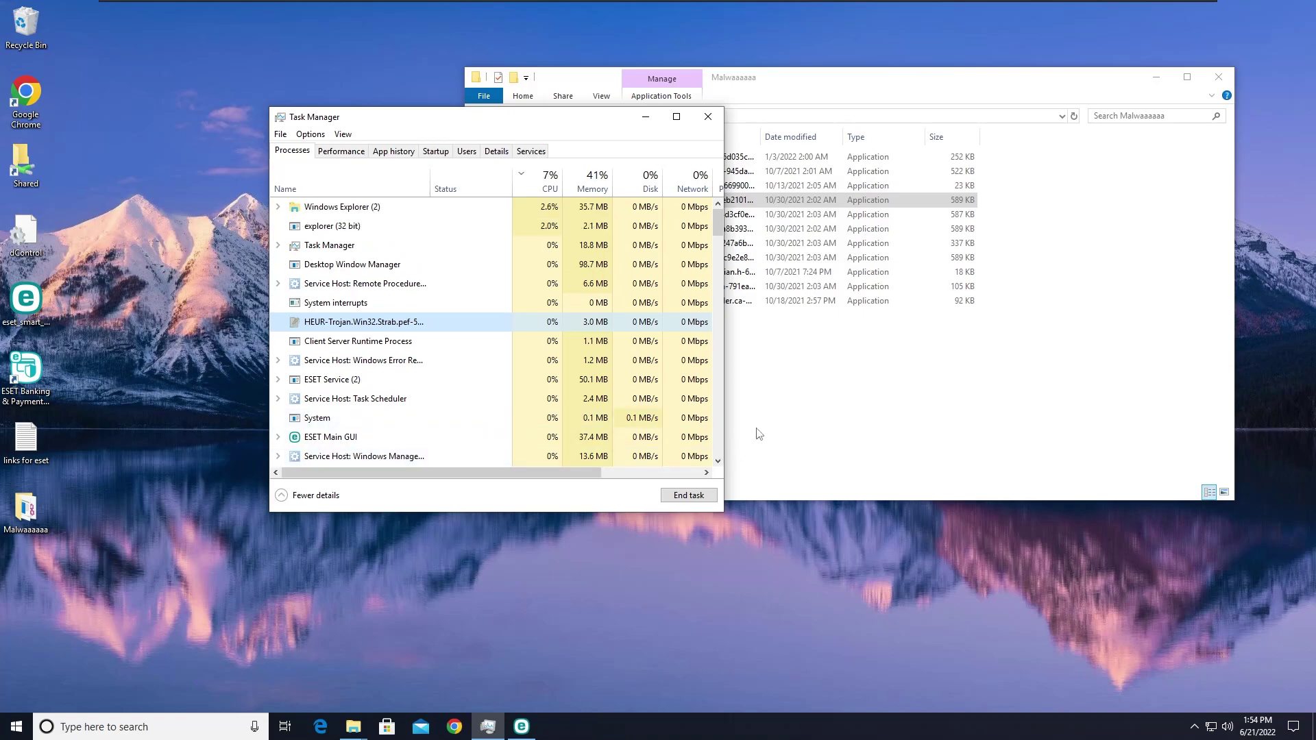
# Step: Run the remaining HEUR-Trojan.Win32.Strab samples and look through the process list in Task Manager
pyautogui.click(793, 414)
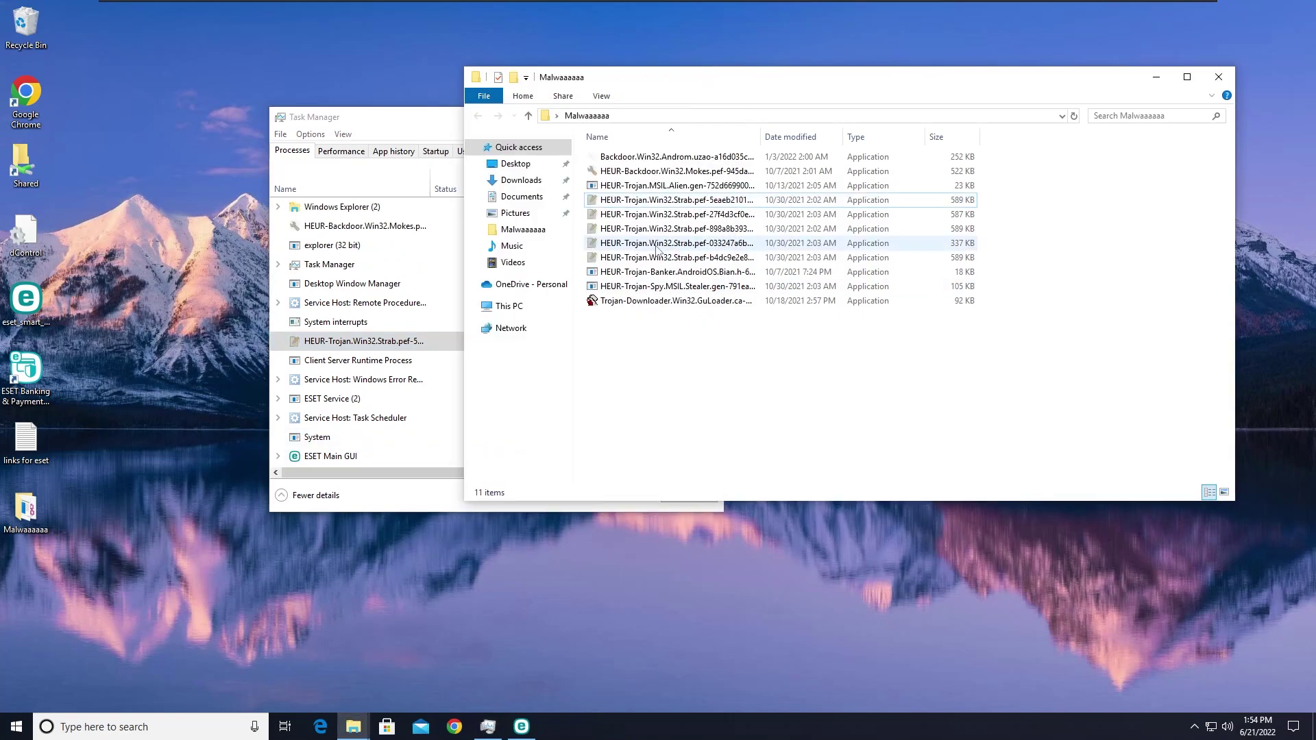
pyautogui.doubleClick(646, 217)
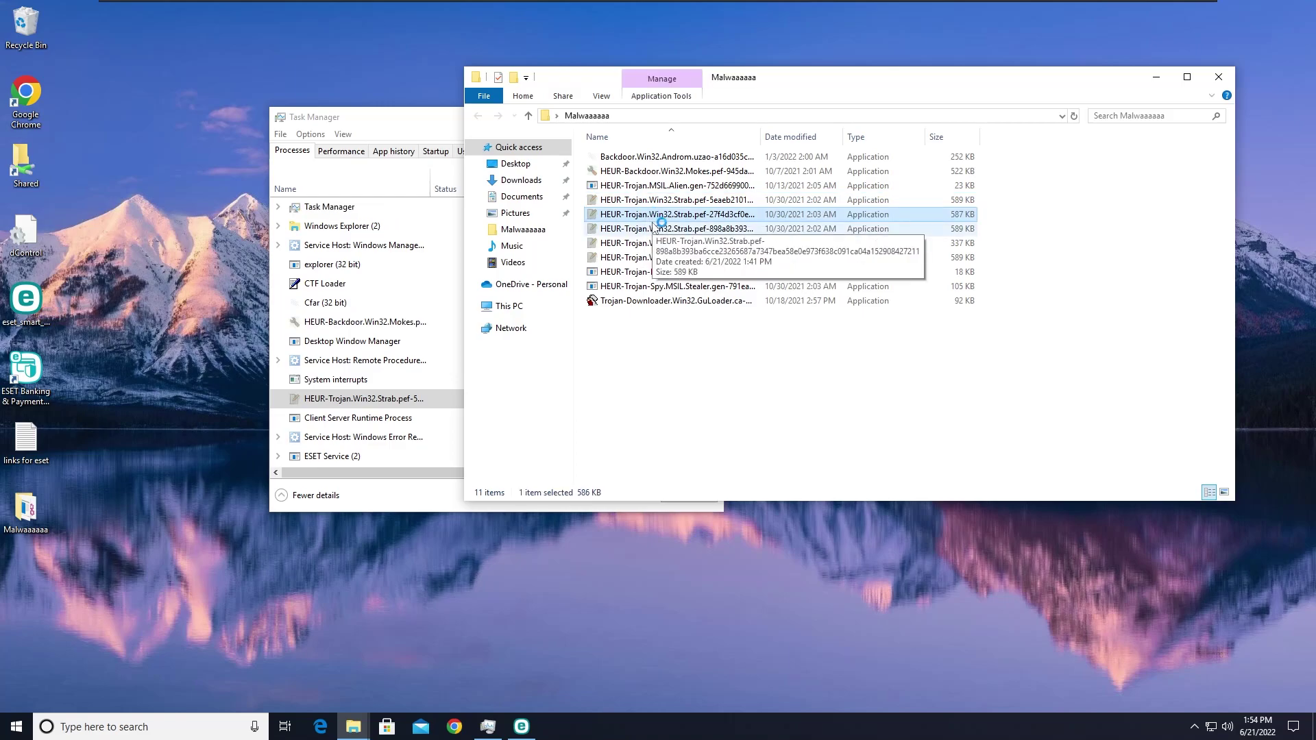
pyautogui.doubleClick(672, 243)
pyautogui.doubleClick(719, 258)
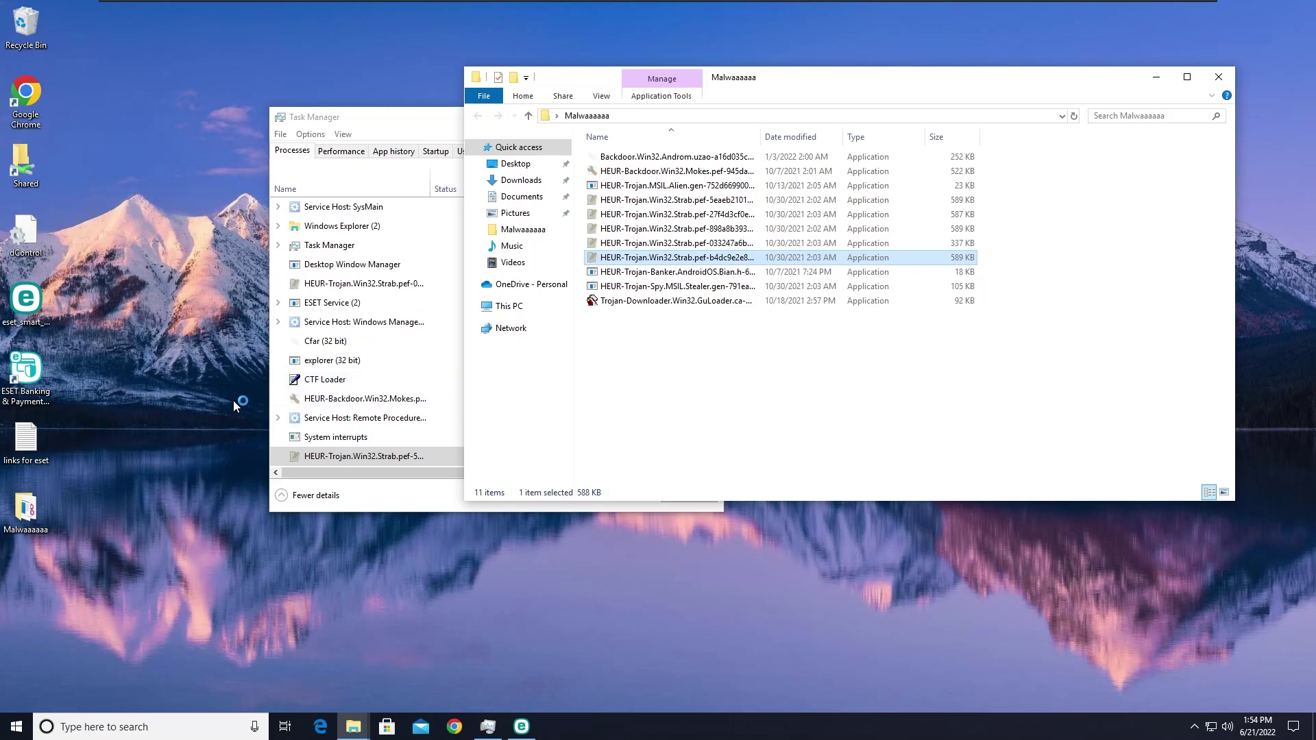
pyautogui.click(331, 179)
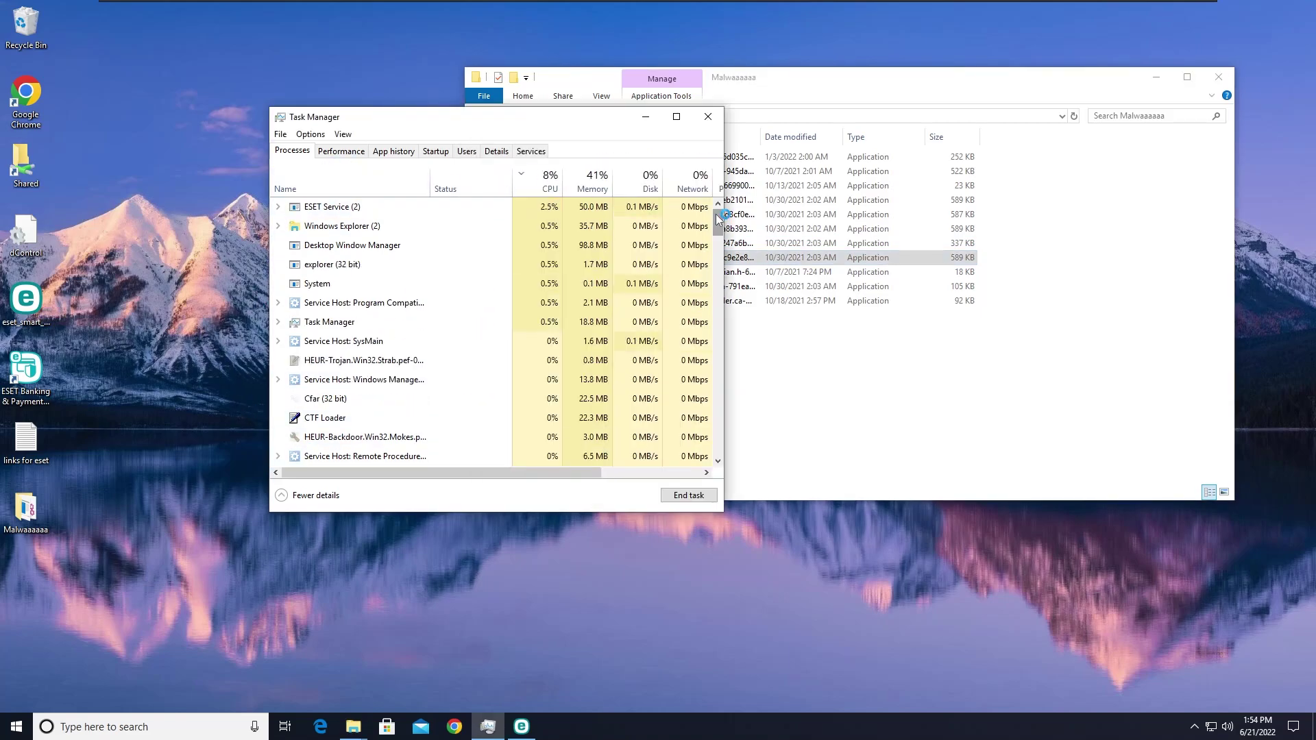
pyautogui.moveTo(717, 218); pyautogui.dragTo(699, 176)
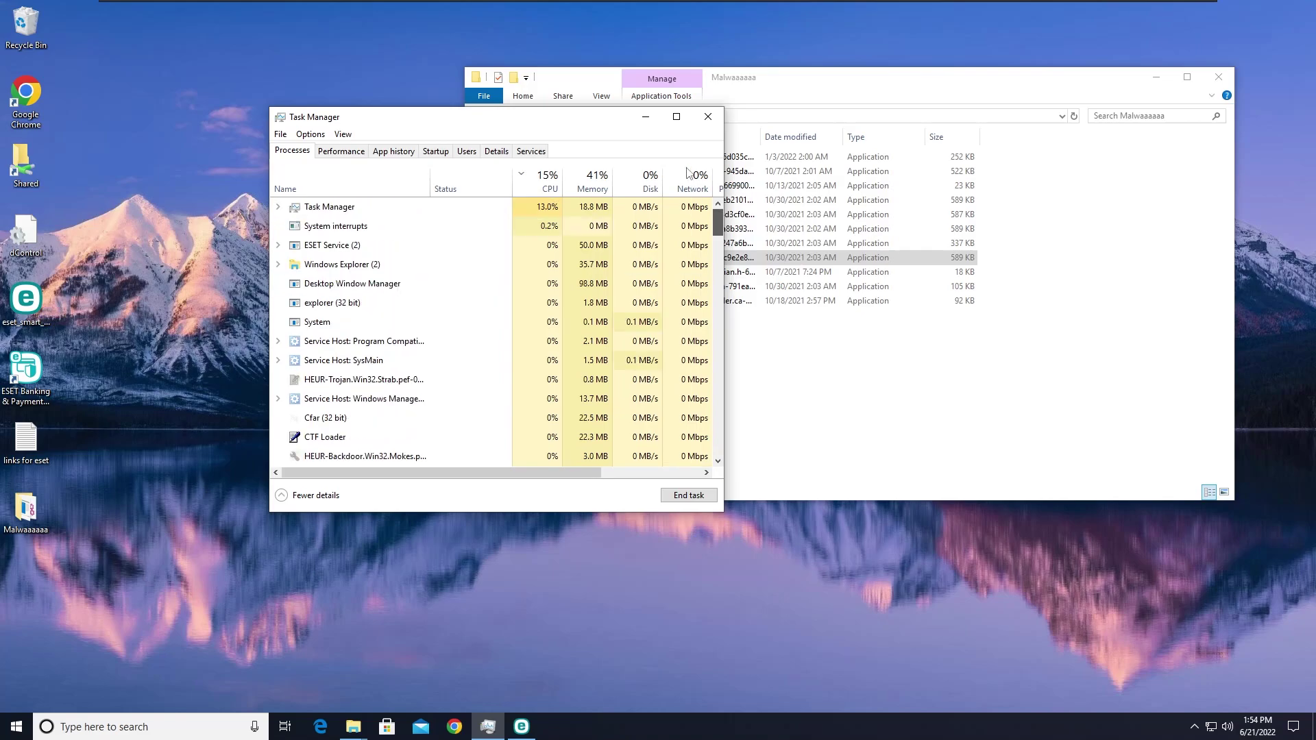
# Step: Check the Computer protection settings in ESET Smart Security and return to the Malwaaaaaa folder
pyautogui.moveTo(793, 85)
pyautogui.mouseDown()
pyautogui.moveTo(834, 173)
pyautogui.moveTo(782, 88)
pyautogui.mouseUp()
pyautogui.click(522, 727)
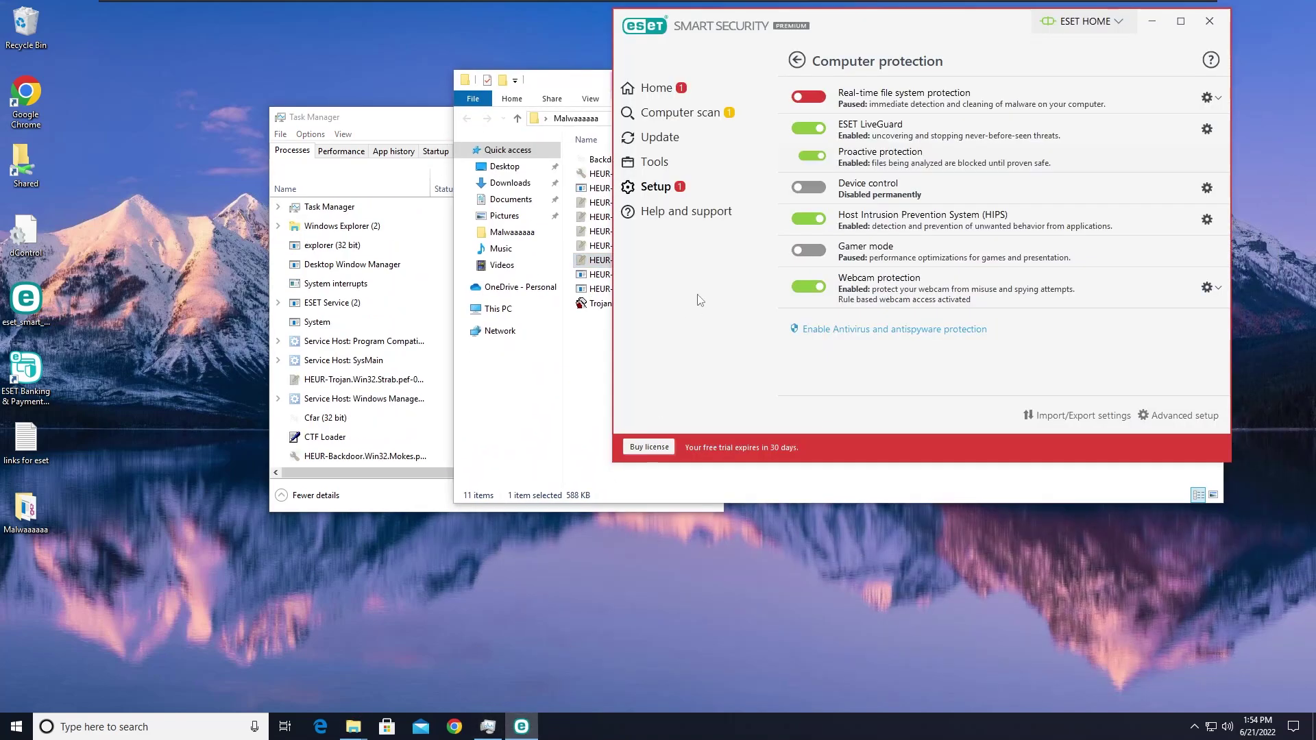
pyautogui.click(1153, 21)
pyautogui.click(636, 413)
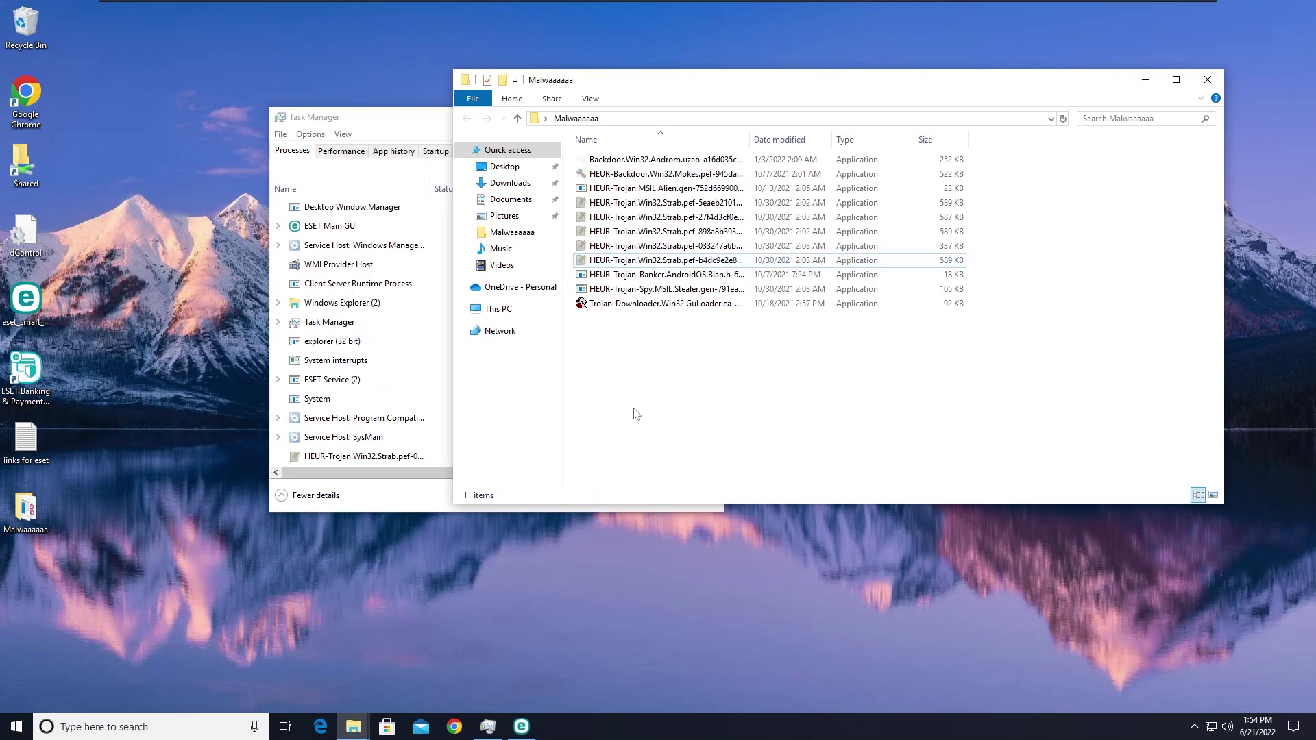
# Step: Try to run the HEUR-Trojan-Banker.AndroidOS.Bian sample, delete it, and run the HEUR-Trojan-Spy.MSIL.Stealer sample
pyautogui.doubleClick(636, 276)
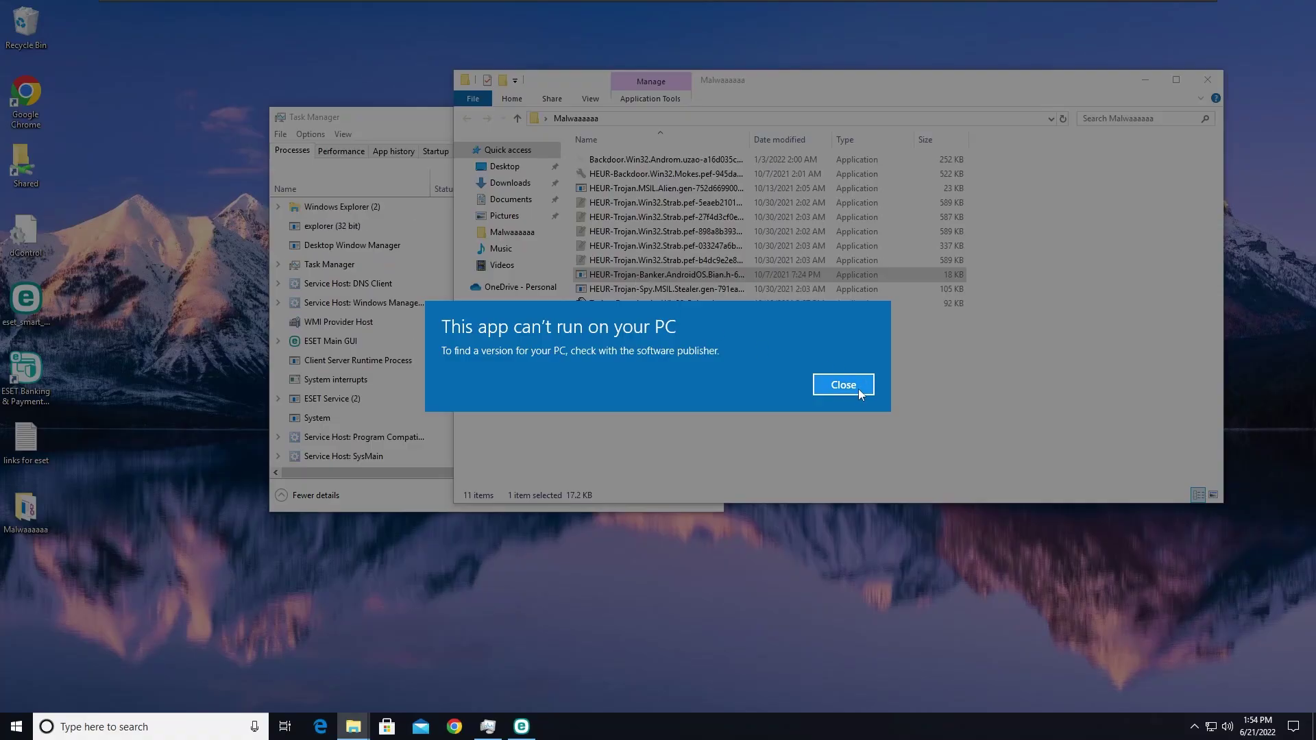
pyautogui.click(858, 386)
pyautogui.doubleClick(664, 276)
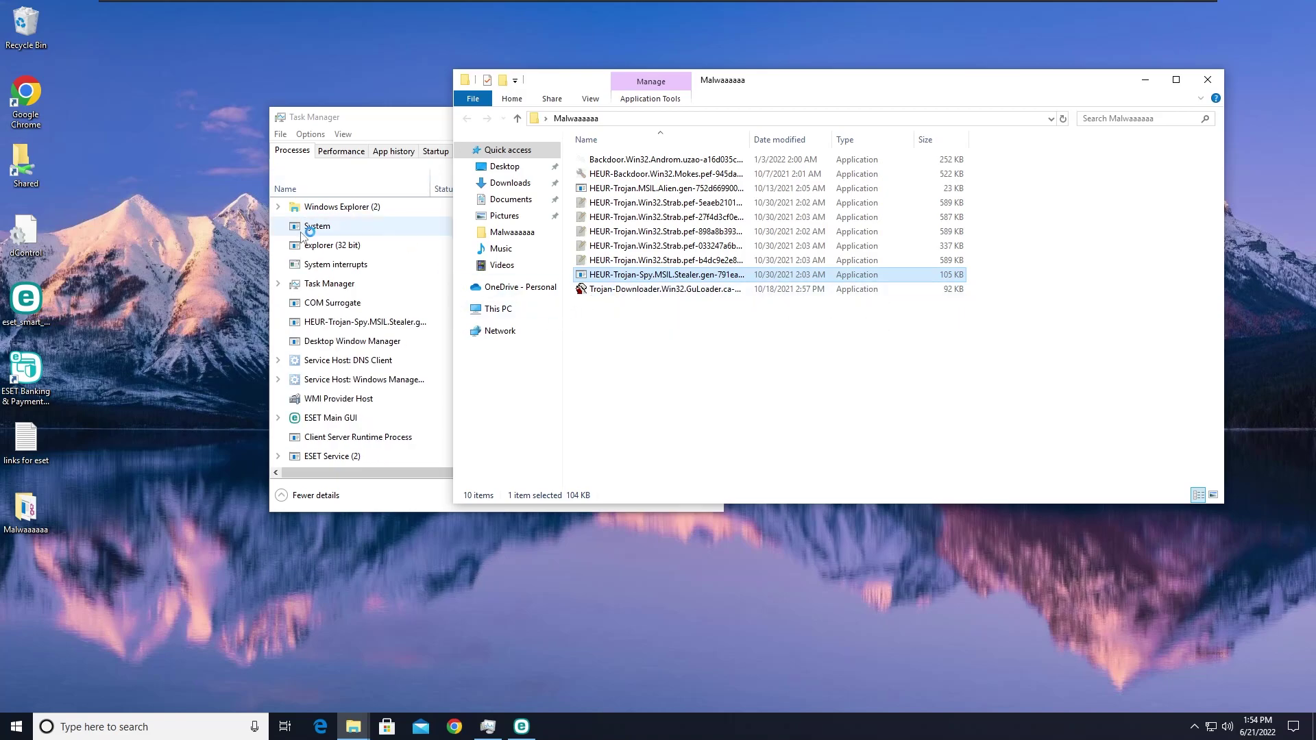
pyautogui.click(364, 322)
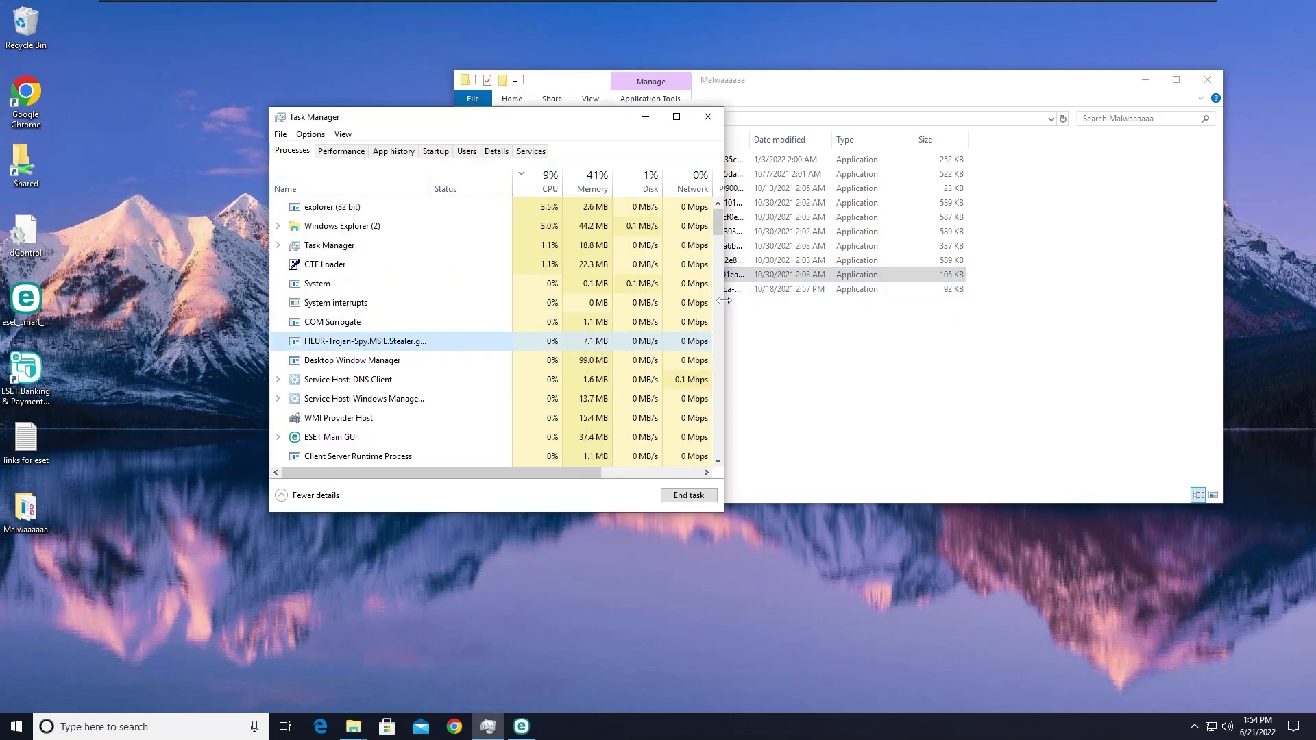
# Step: Try to run the Trojan-Downloader.Win32.GuLoader sample, delete it, and look through all running processes in Task Manager
pyautogui.doubleClick(745, 290)
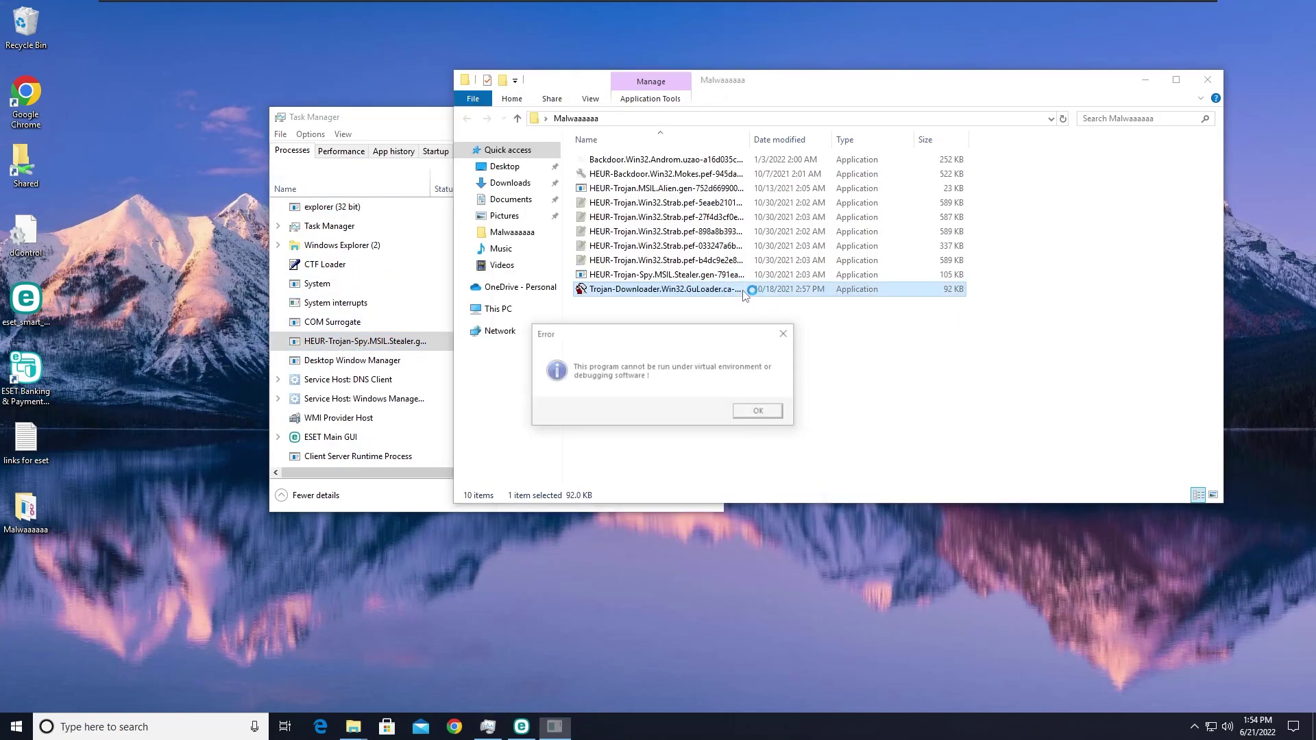
pyautogui.click(760, 412)
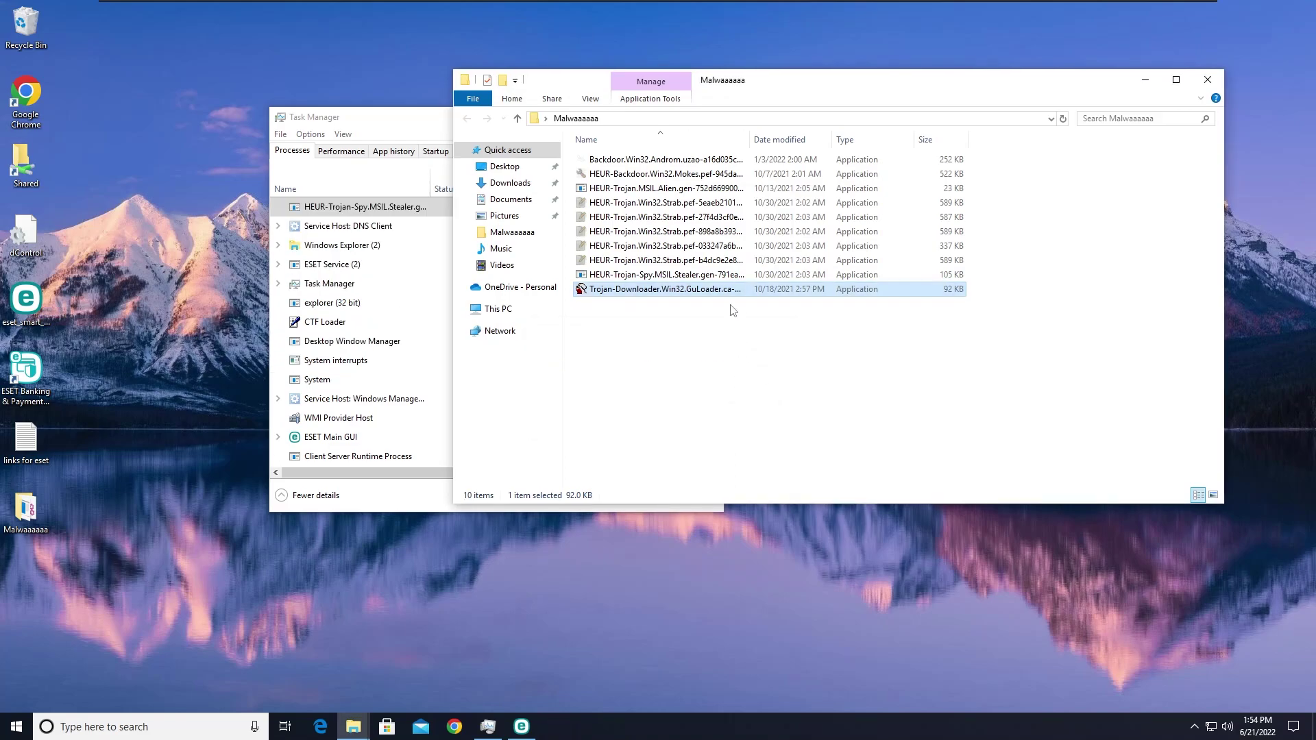
pyautogui.click(366, 176)
pyautogui.moveTo(719, 223); pyautogui.dragTo(716, 477)
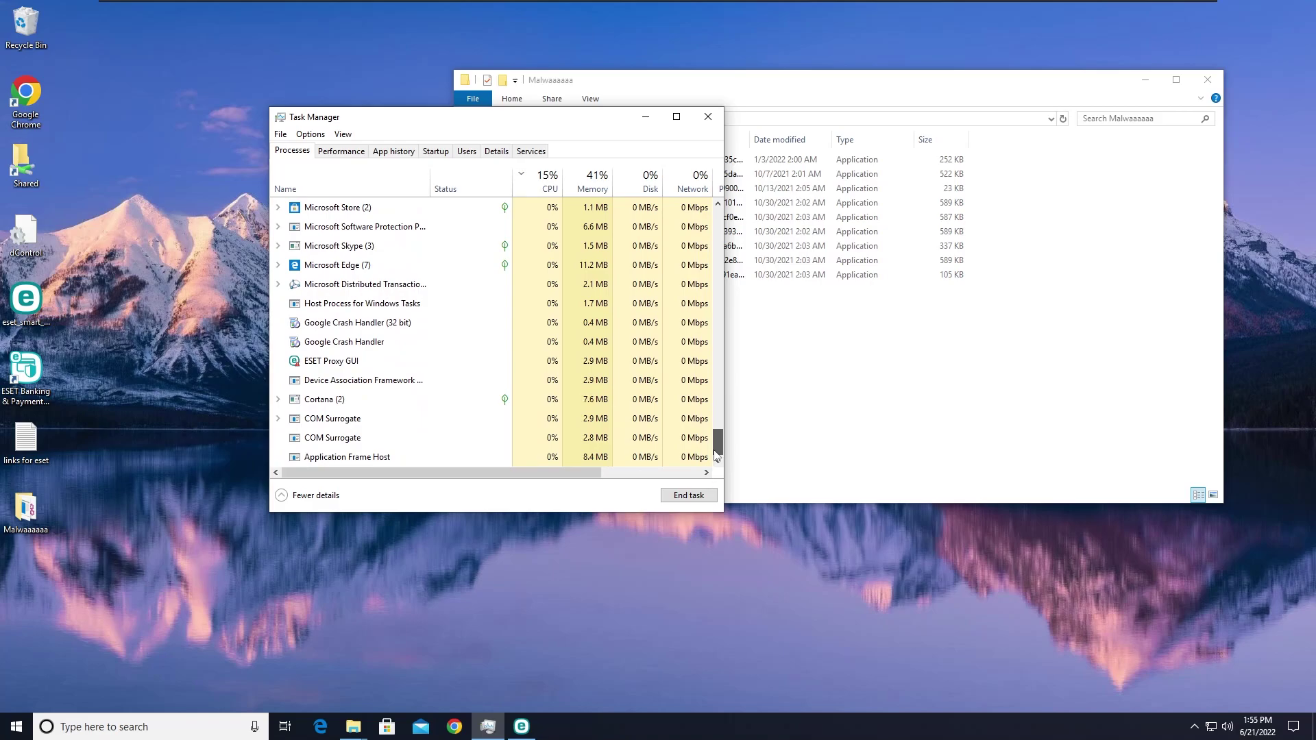
# Step: Close the Malwaaaaaa folder window and minimize Task Manager
pyautogui.click(959, 308)
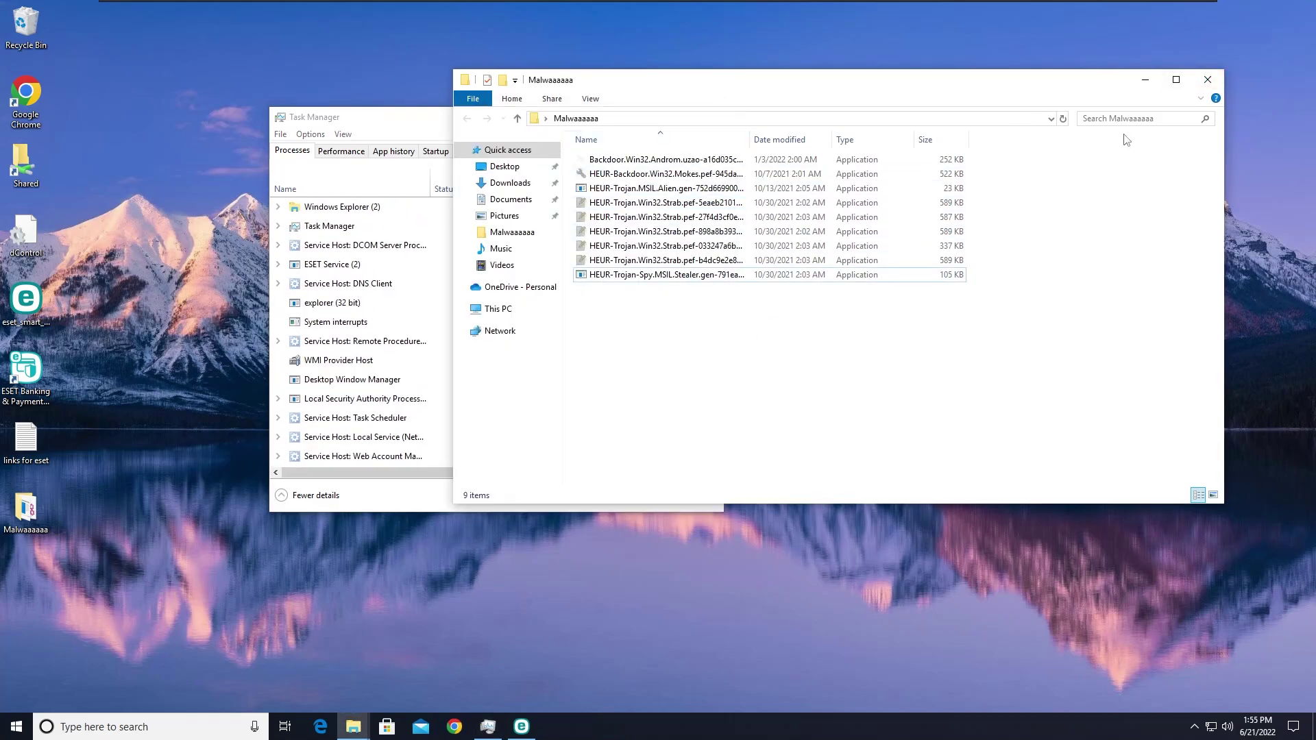
pyautogui.click(1208, 79)
pyautogui.click(645, 116)
pyautogui.moveTo(698, 252); pyautogui.dragTo(397, 556)
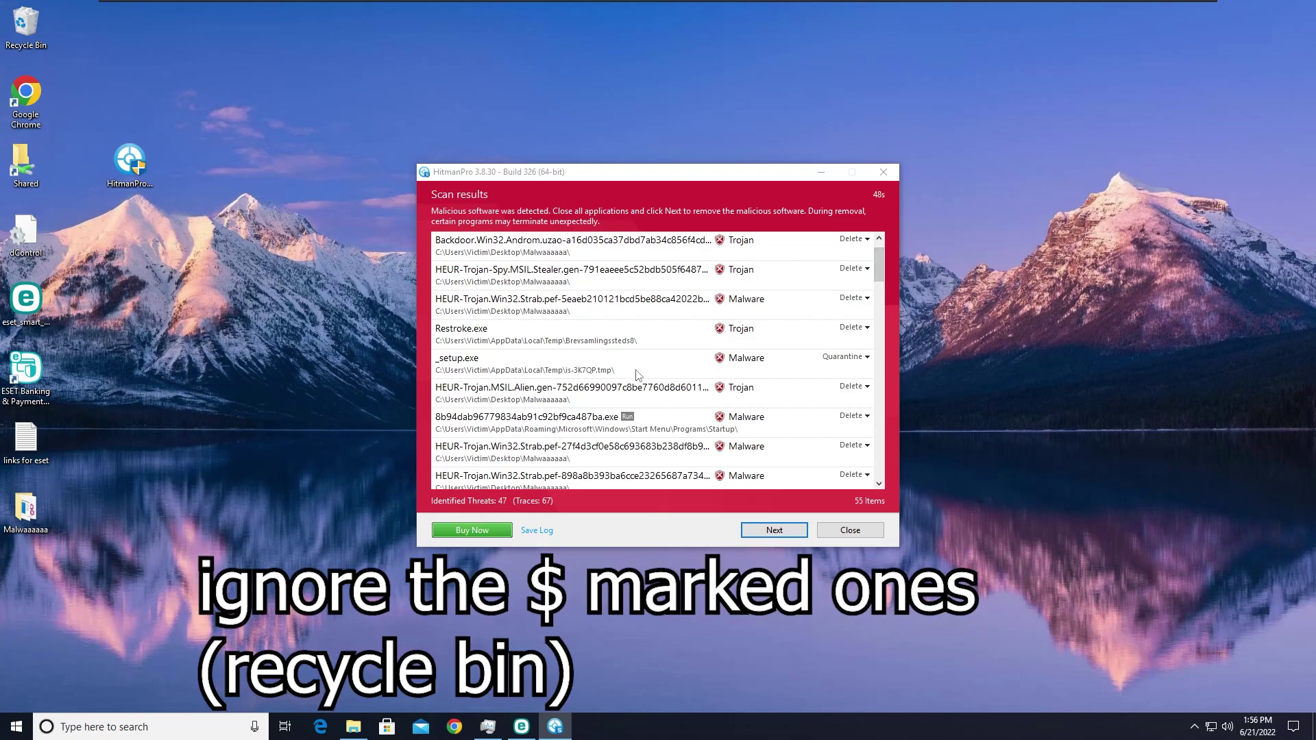
# Step: Review the threats listed in the HitmanPro scan results, including their names and file locations
pyautogui.moveTo(880, 269); pyautogui.dragTo(878, 309)
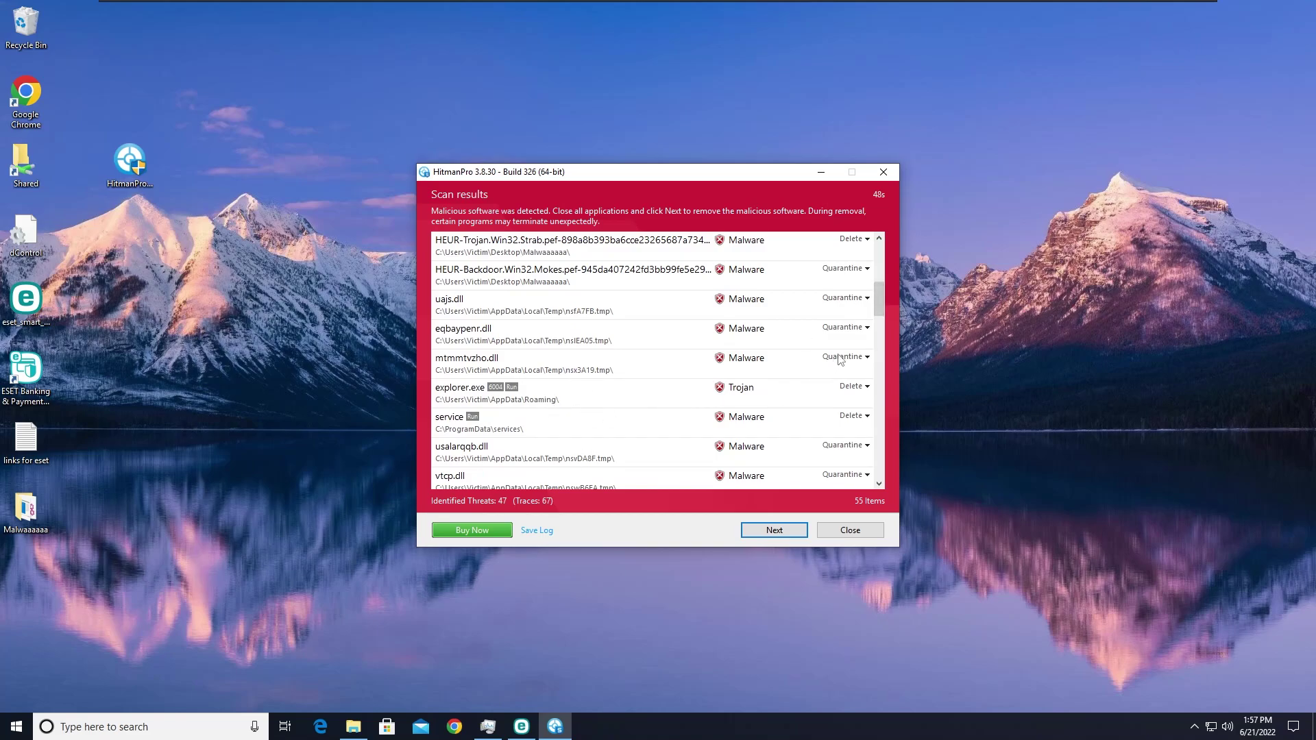
pyautogui.moveTo(881, 309); pyautogui.dragTo(899, 273)
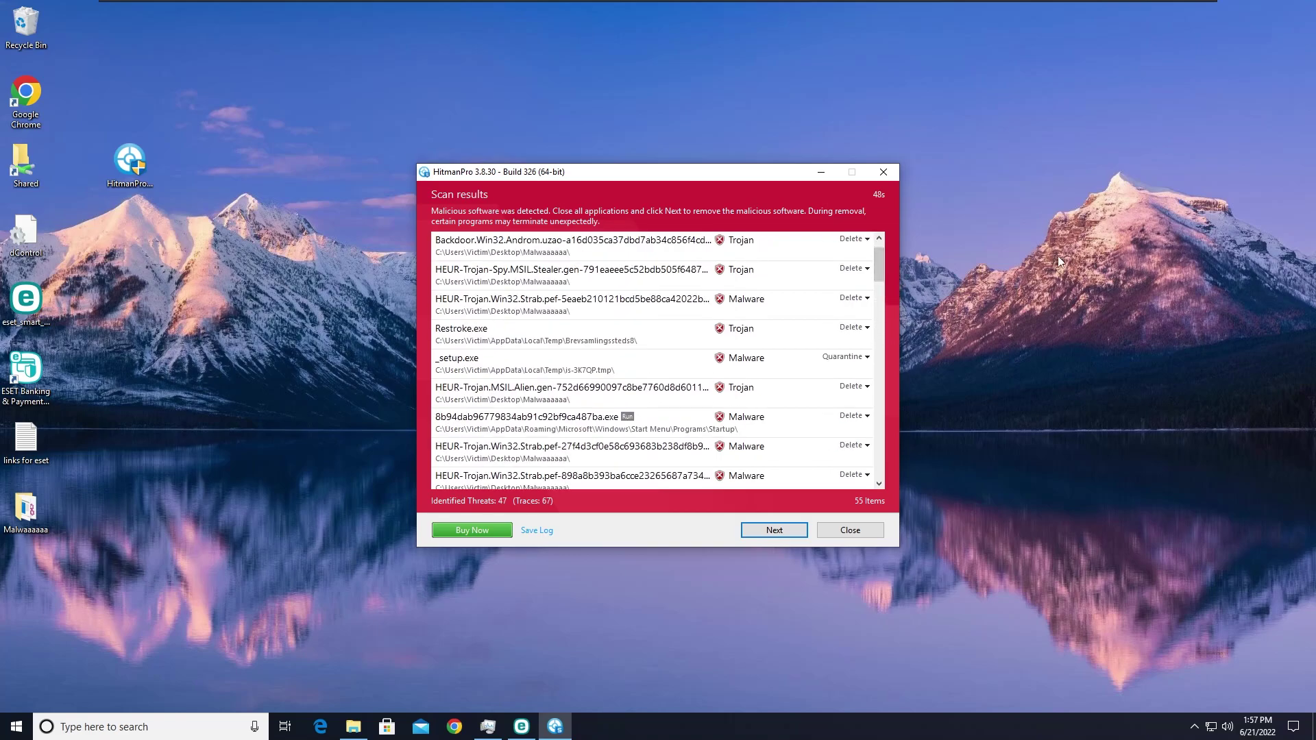
# Step: Close HitmanPro without removing the threats and move its desktop icon beside the Recycle Bin
pyautogui.click(847, 534)
pyautogui.moveTo(134, 164); pyautogui.dragTo(82, 31)
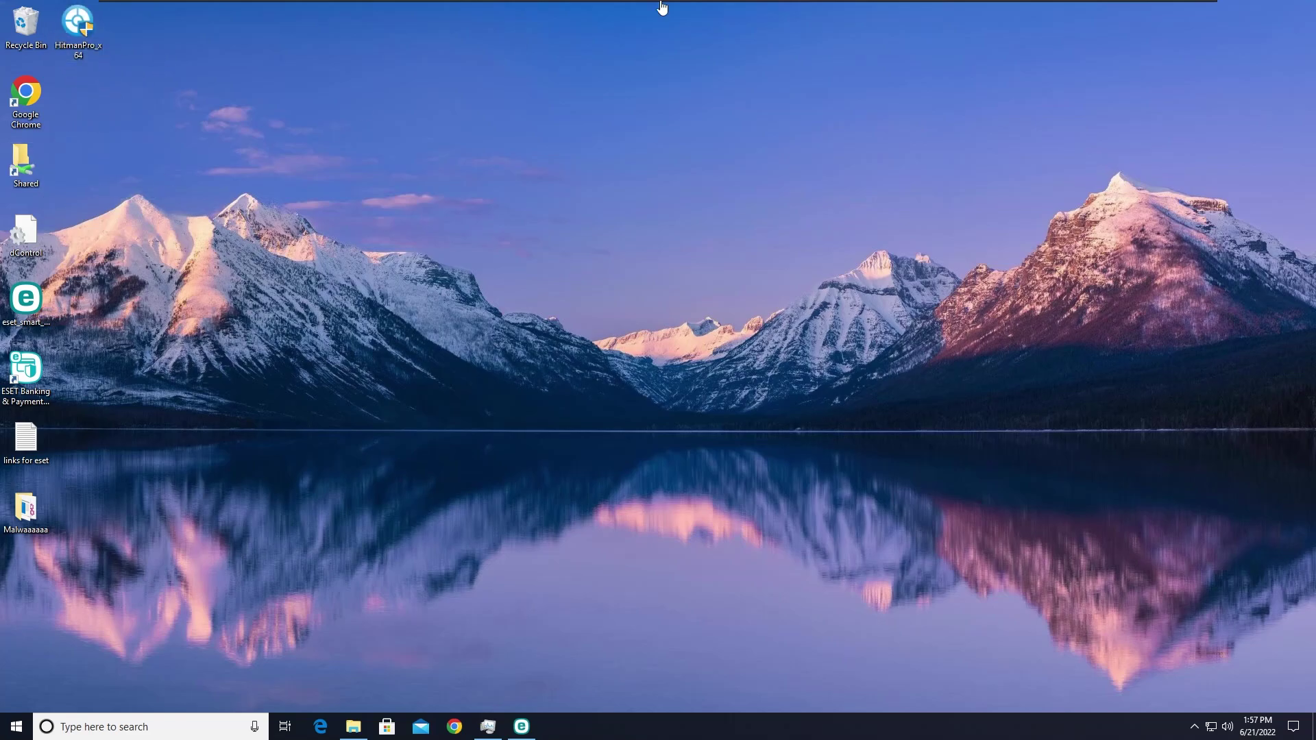
# Step: Scan the ransosnfdjwsfware folder on the desktop with ESET Smart Security Premium
pyautogui.moveTo(560, 2)
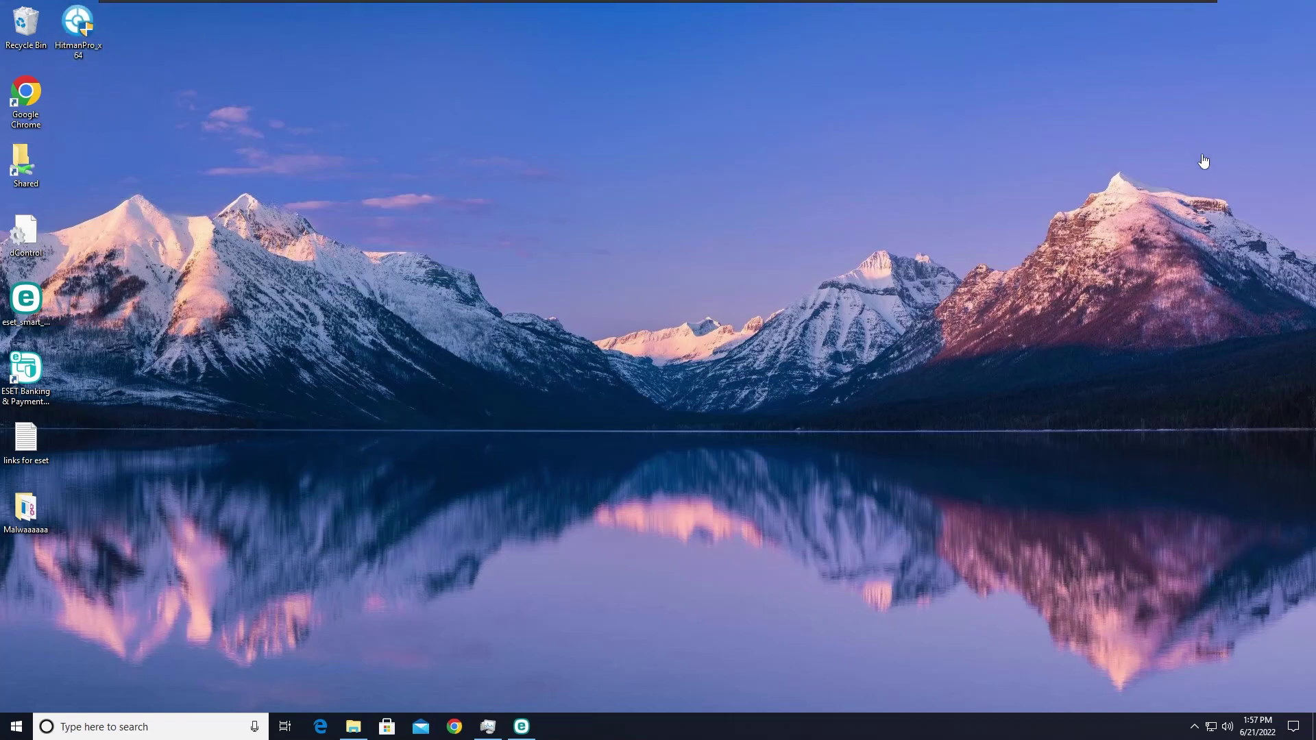
pyautogui.moveTo(1161, 3)
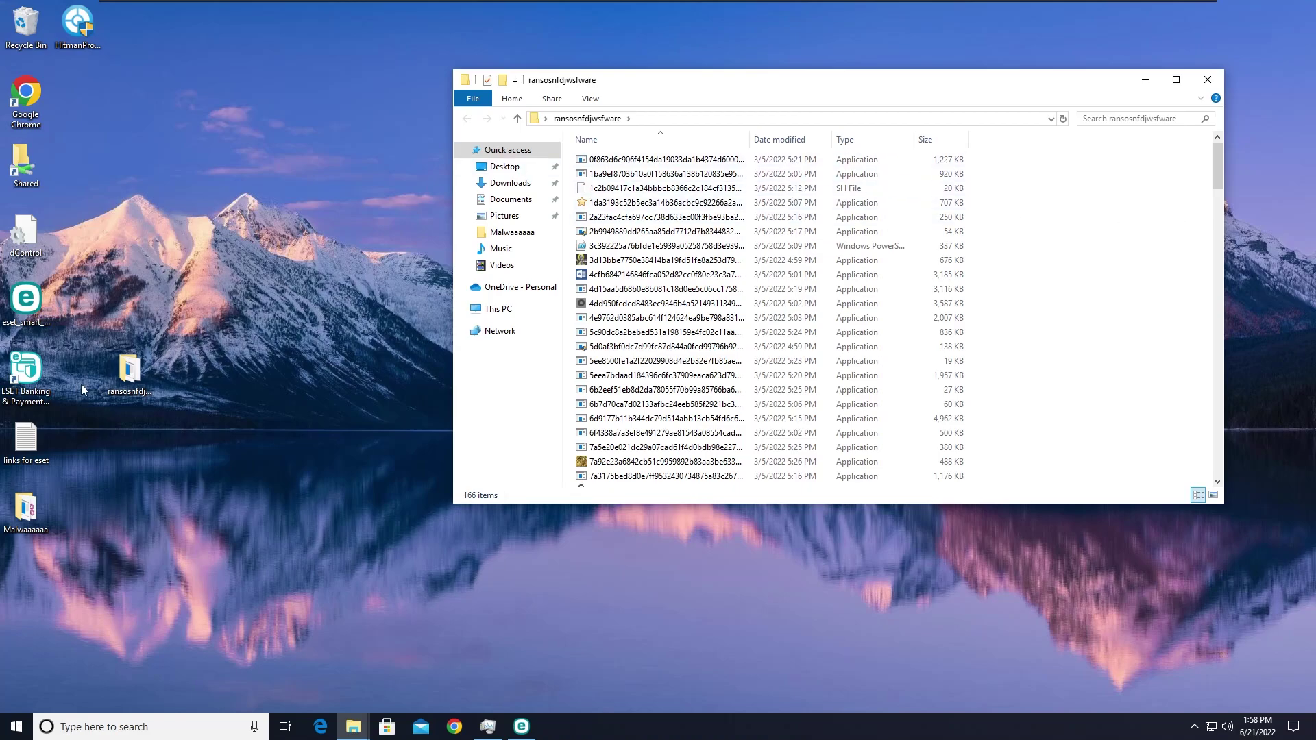
pyautogui.rightClick(125, 381)
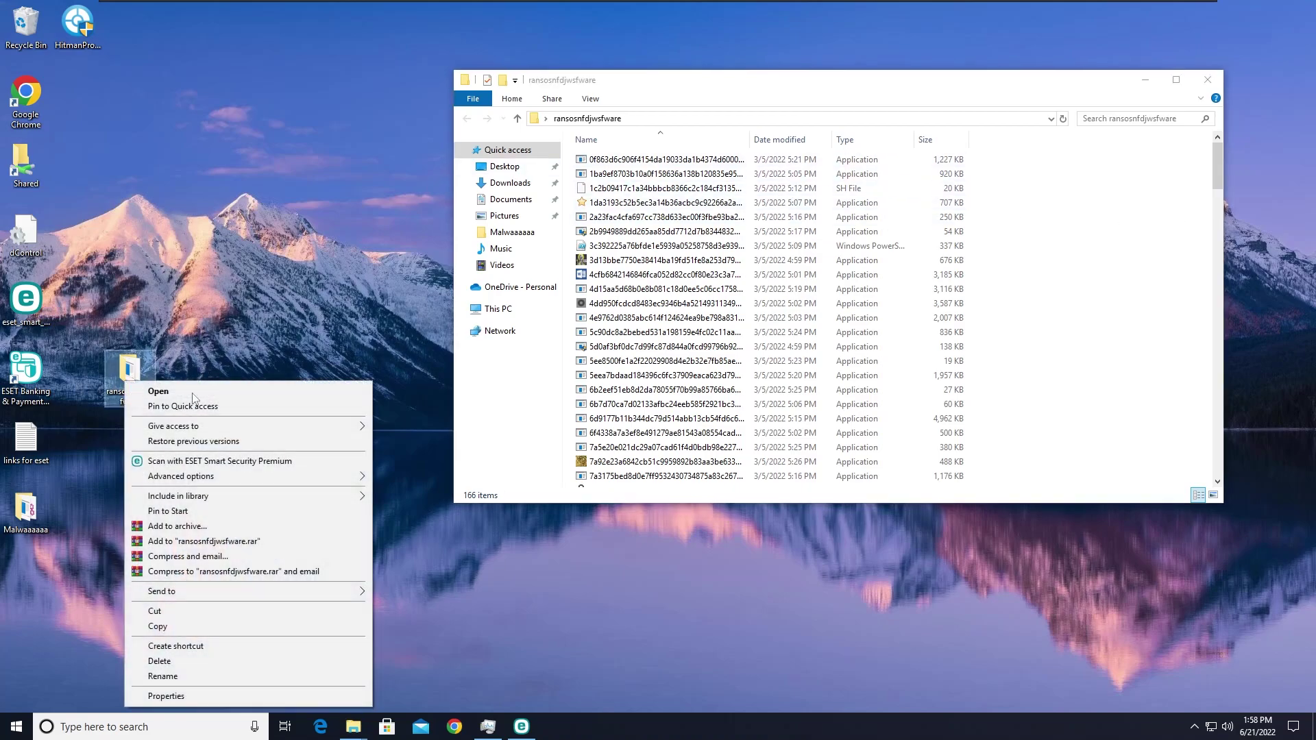
pyautogui.click(287, 462)
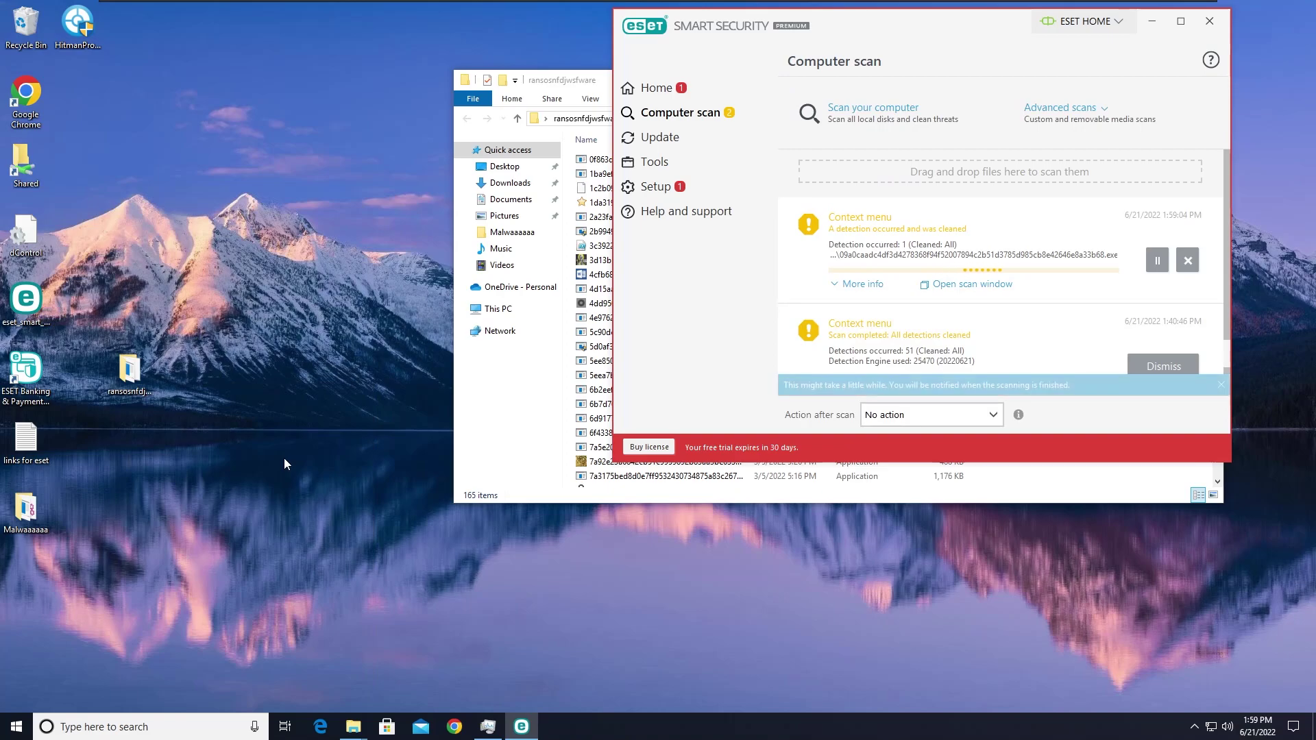
# Step: Set the action to Delete for all seven detected files that could not be cleaned automatically, apply it, and dismiss the scan notification
pyautogui.click(1111, 172)
pyautogui.click(1139, 179)
pyautogui.click(1111, 185)
pyautogui.click(1140, 193)
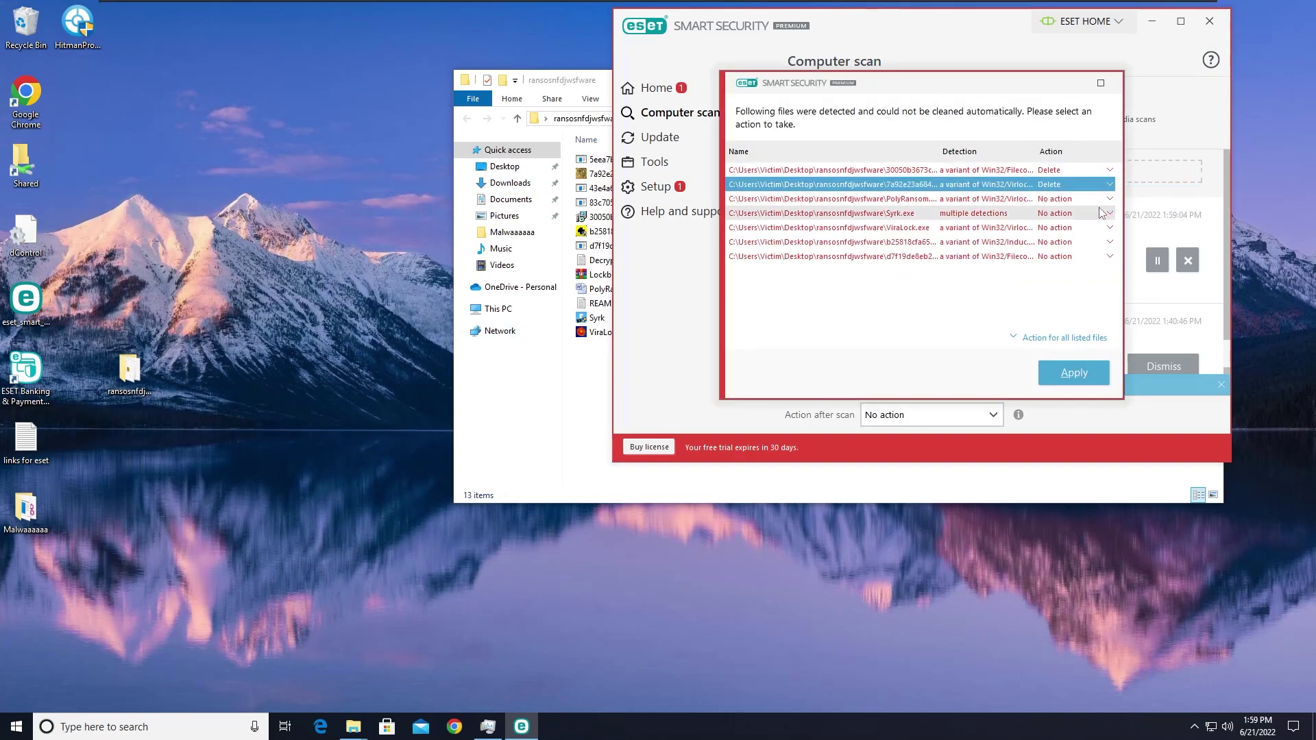
pyautogui.click(1110, 199)
pyautogui.click(1139, 208)
pyautogui.click(1111, 213)
pyautogui.click(1119, 222)
pyautogui.click(1110, 227)
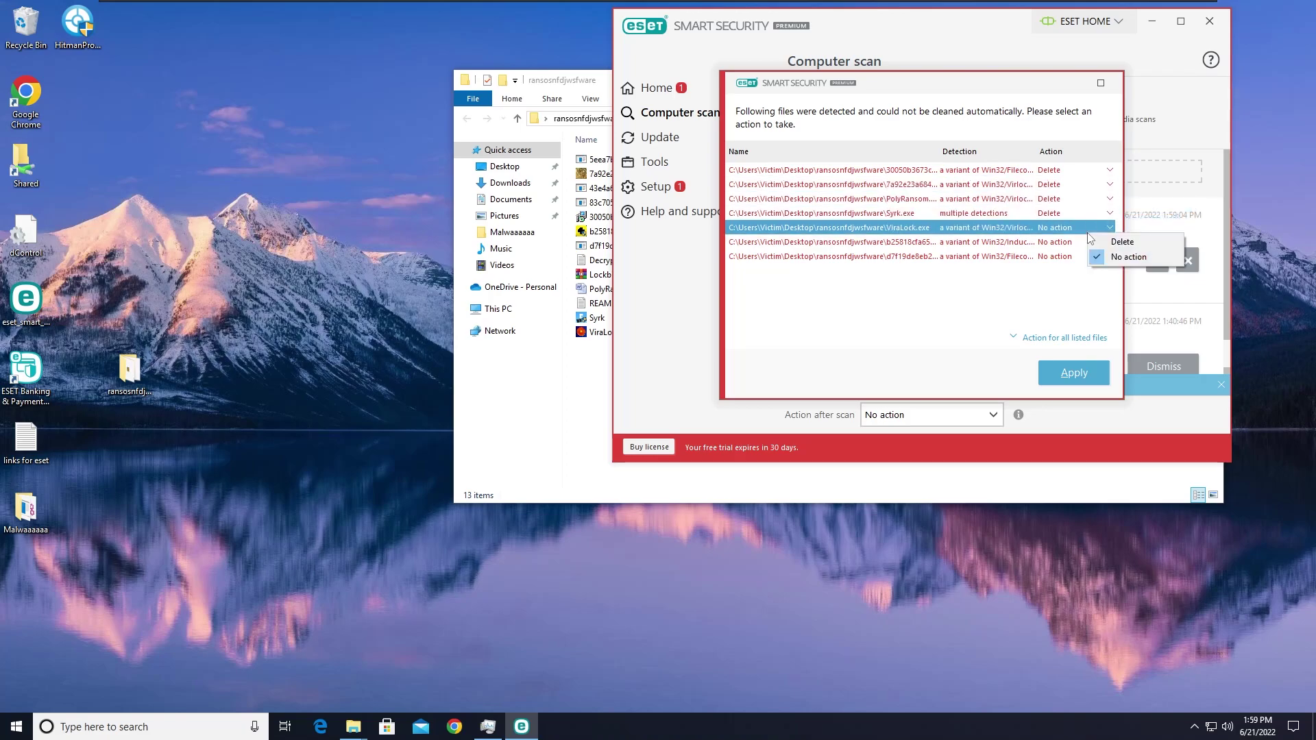
pyautogui.click(1120, 236)
pyautogui.click(1110, 242)
pyautogui.click(1125, 265)
pyautogui.click(1114, 242)
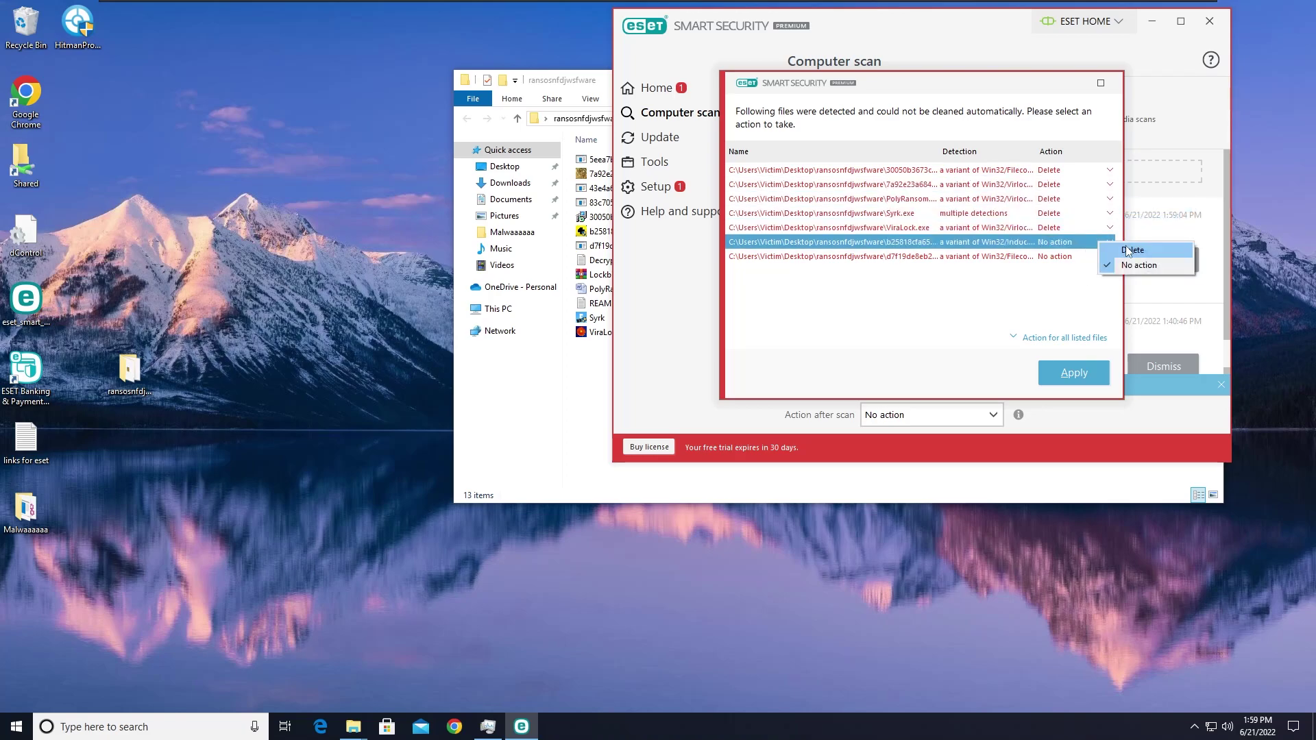
pyautogui.click(1128, 250)
pyautogui.click(1110, 257)
pyautogui.click(1138, 265)
pyautogui.click(1082, 366)
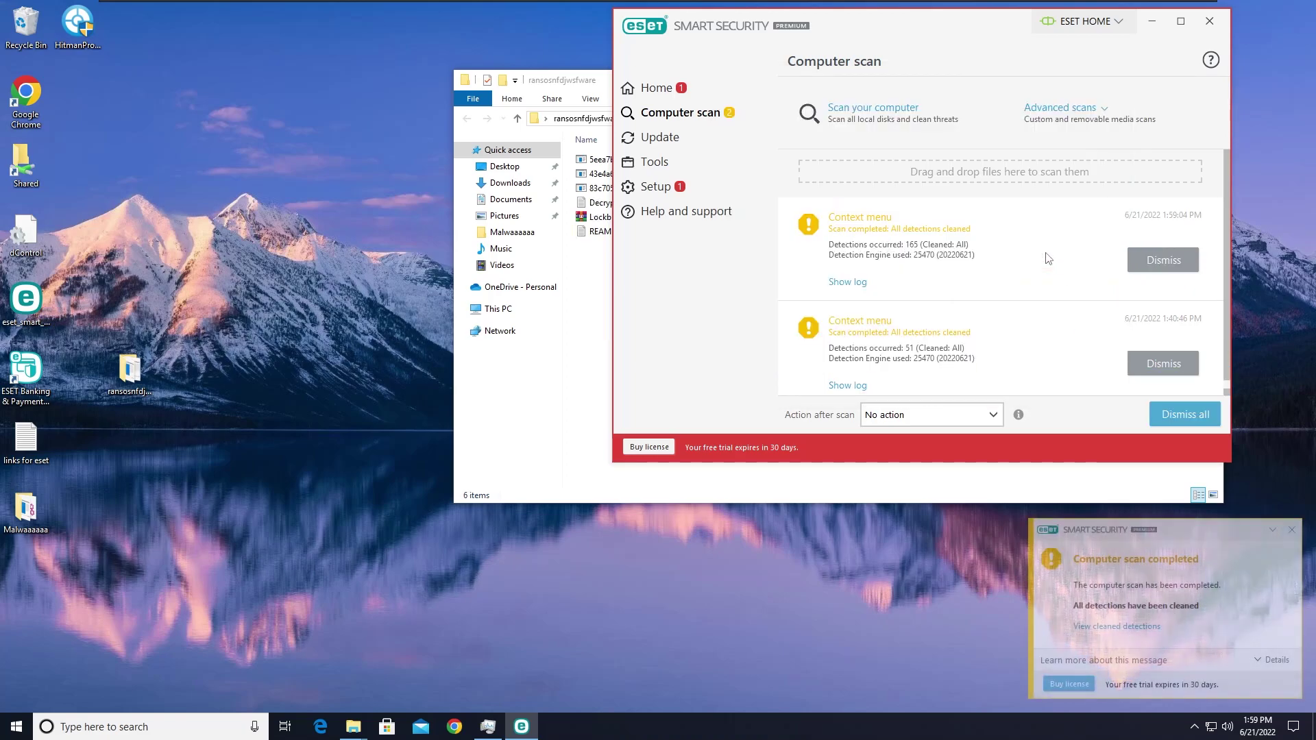
pyautogui.click(1291, 530)
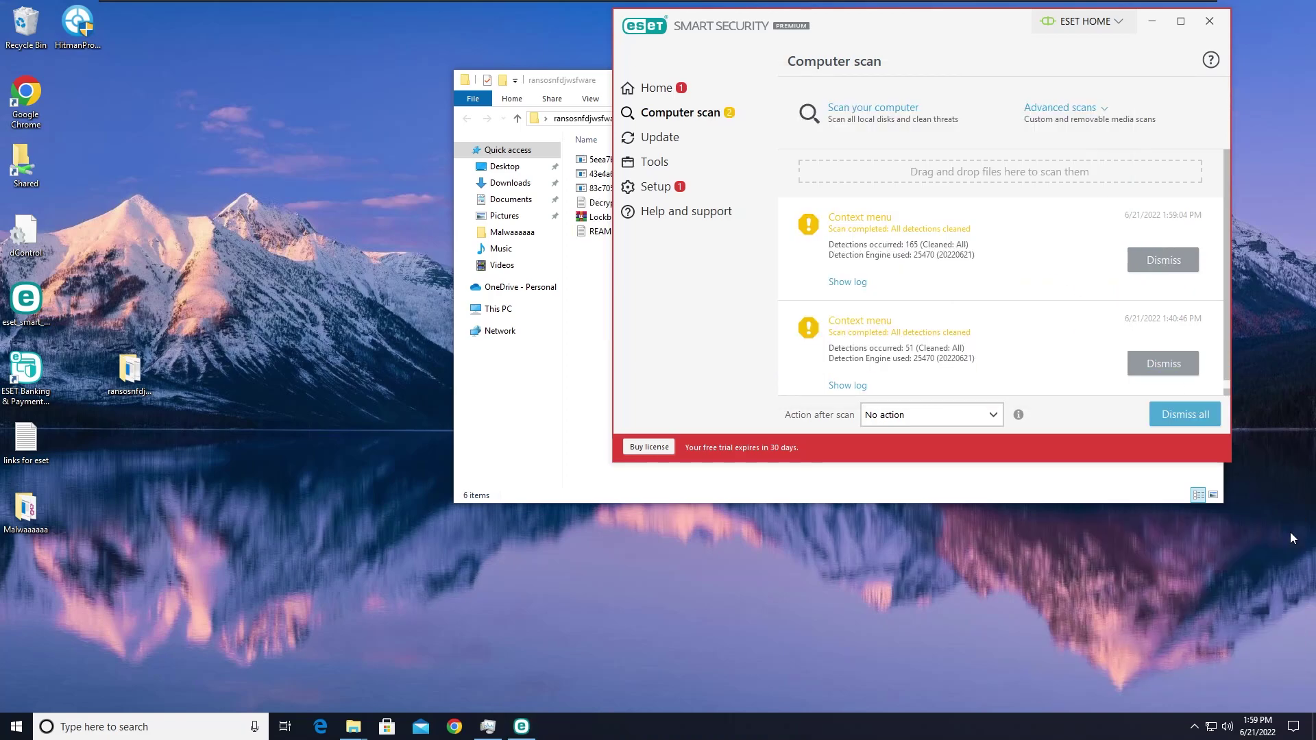
# Step: Delete the Decryption key and REAMD ME!!! text documents from the ransosnfdjwsfware folder
pyautogui.click(581, 326)
pyautogui.click(633, 205)
pyautogui.keyDown('ctrl'); pyautogui.click(639, 235); pyautogui.keyUp('ctrl')
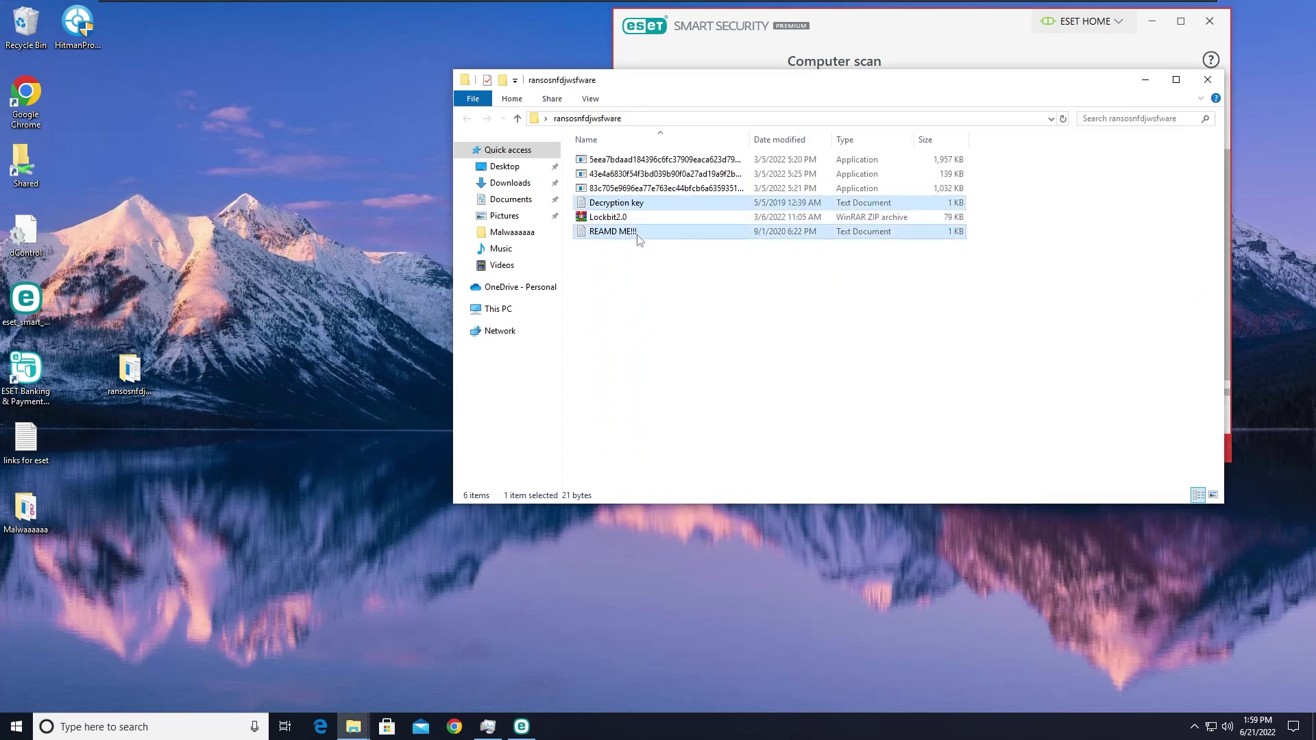
pyautogui.press('Delete')
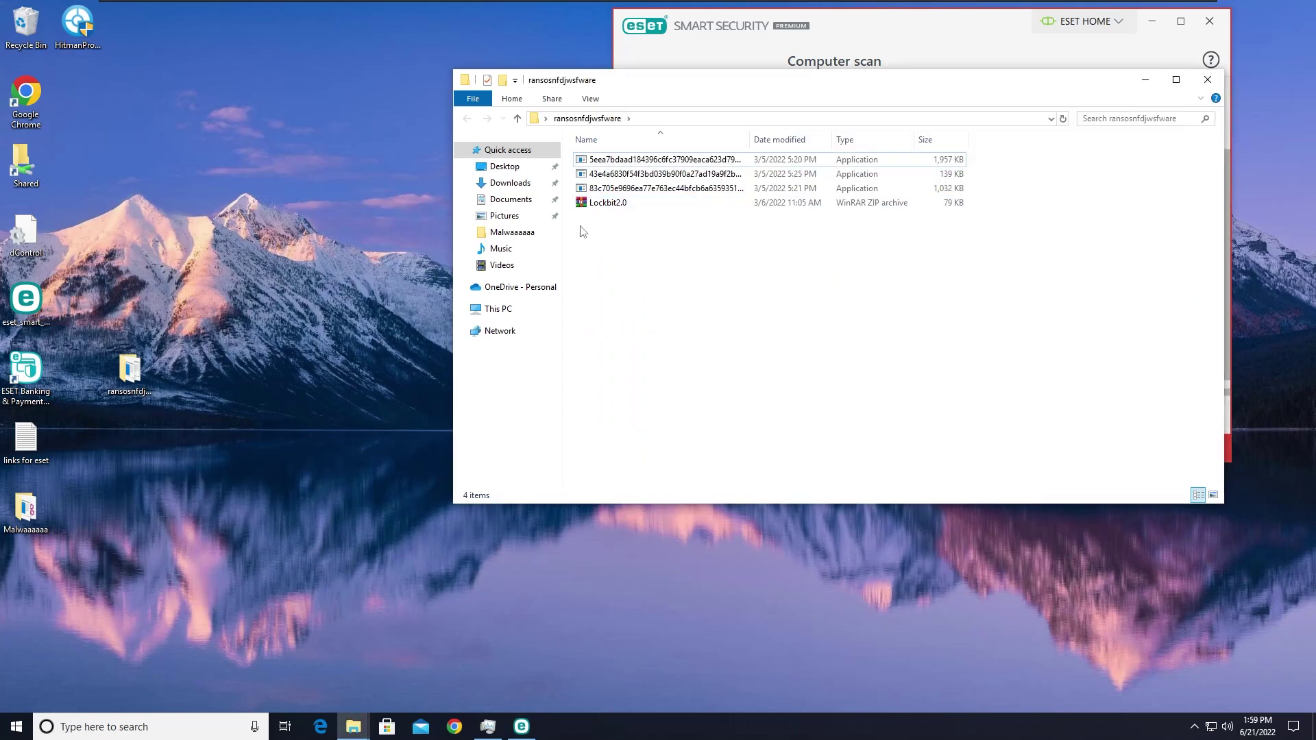
# Step: Extract the application from the encrypted Lockbit2.0 archive into the ransosnfdjwsfware folder by entering the archive password, and close the archive window
pyautogui.click(625, 209)
pyautogui.rightClick(626, 208)
pyautogui.click(617, 221)
pyautogui.click(617, 207)
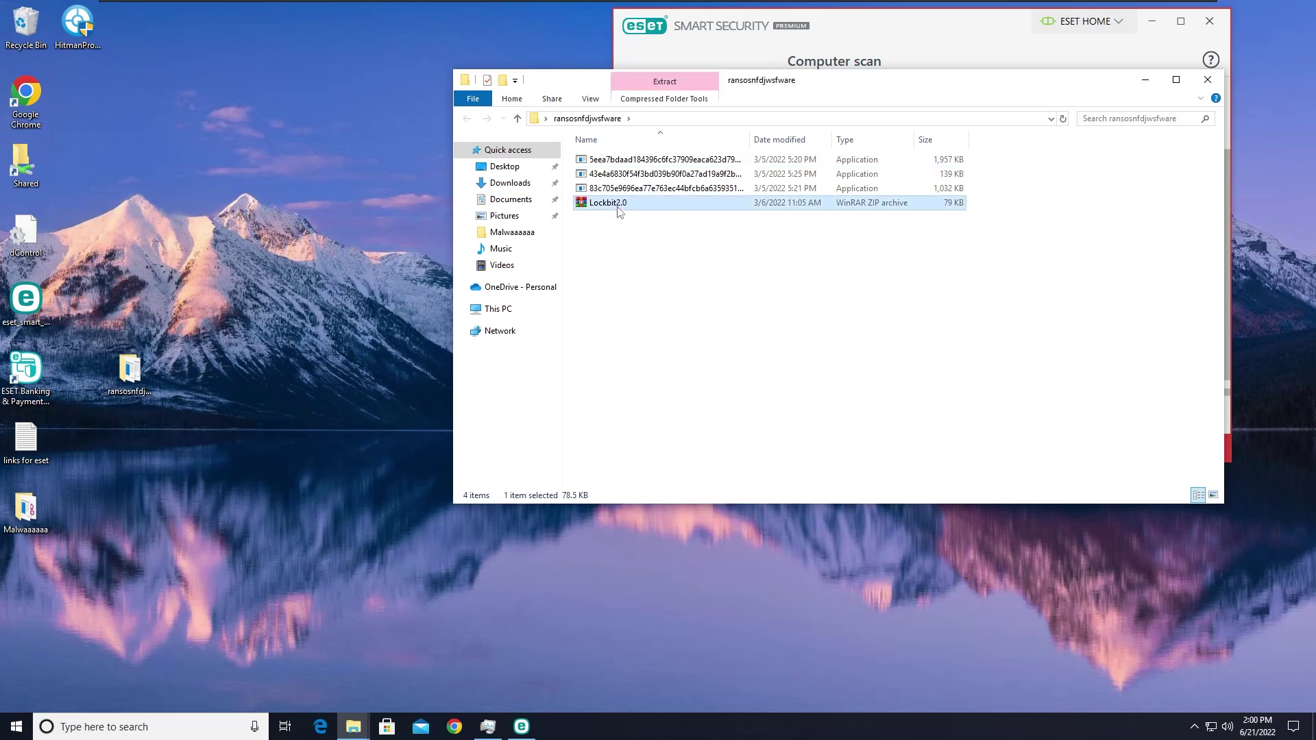
pyautogui.doubleClick(619, 204)
pyautogui.doubleClick(248, 206)
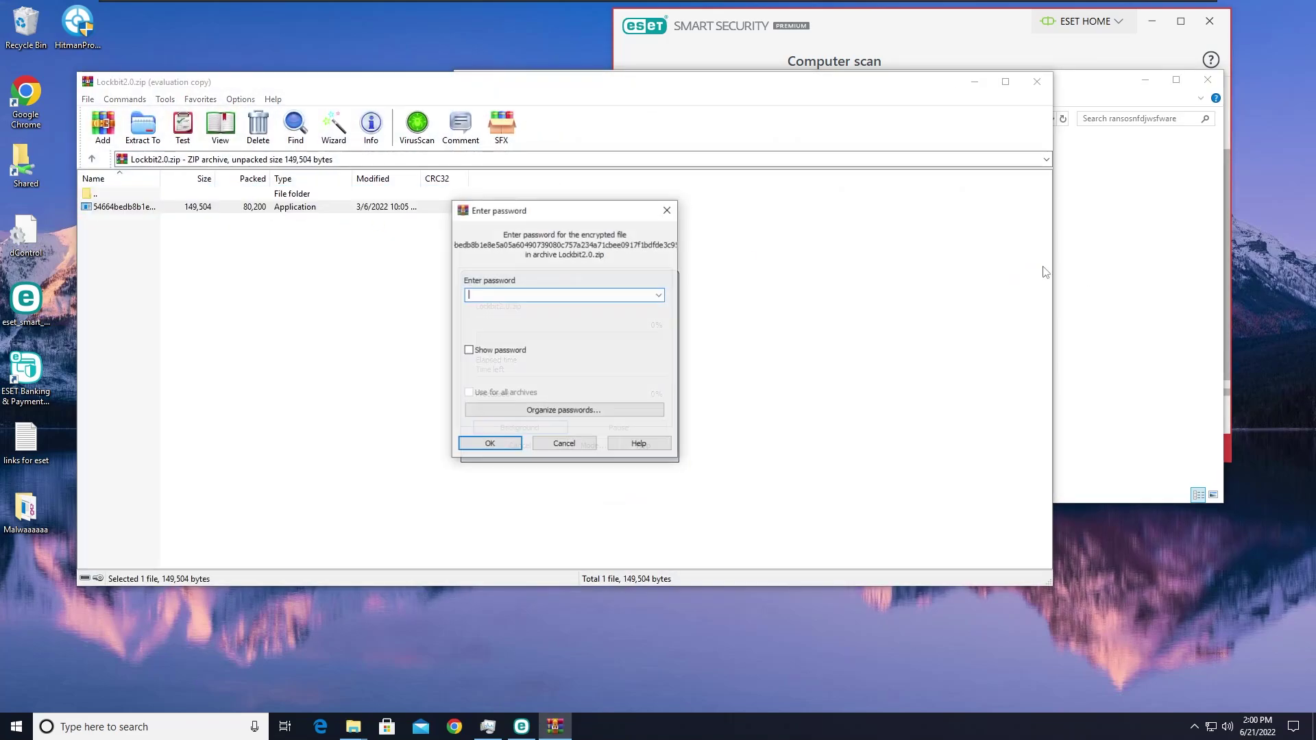
pyautogui.write('infected')
pyautogui.press('Return')
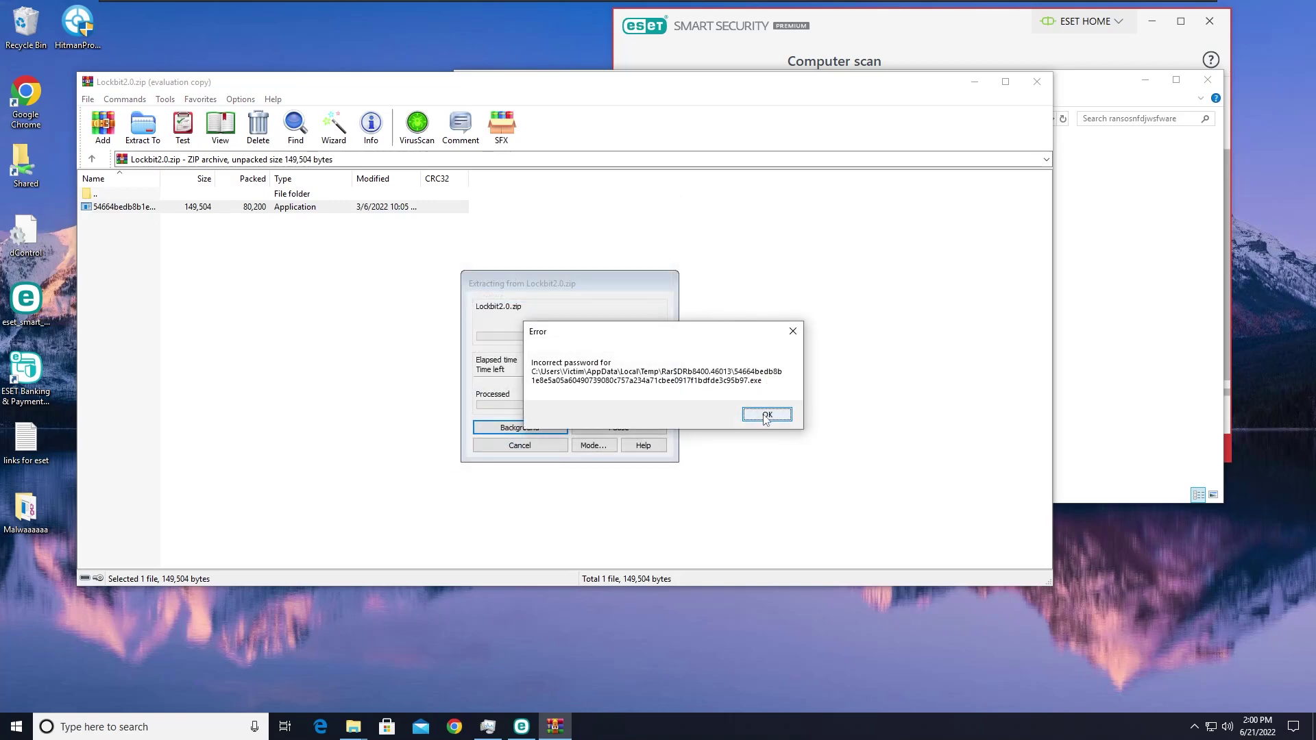
pyautogui.click(766, 415)
pyautogui.write('infected')
pyautogui.press('Return')
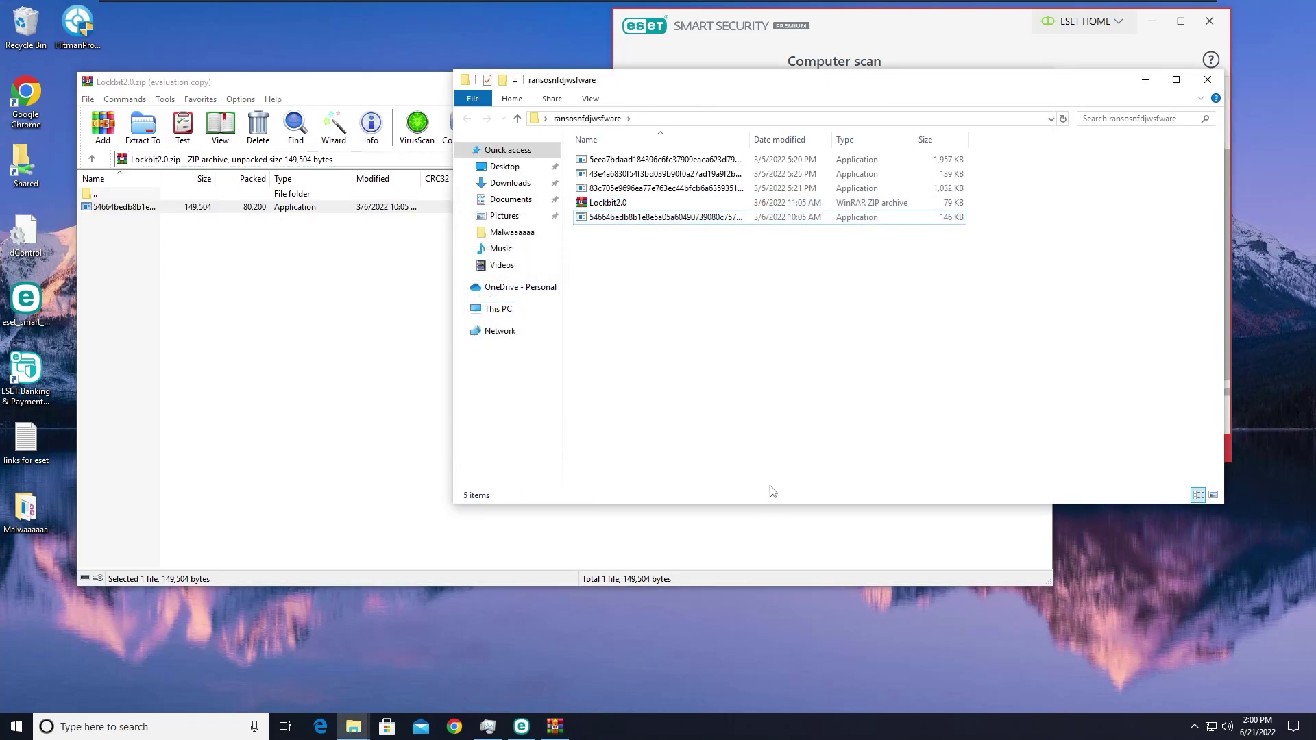
pyautogui.click(1037, 81)
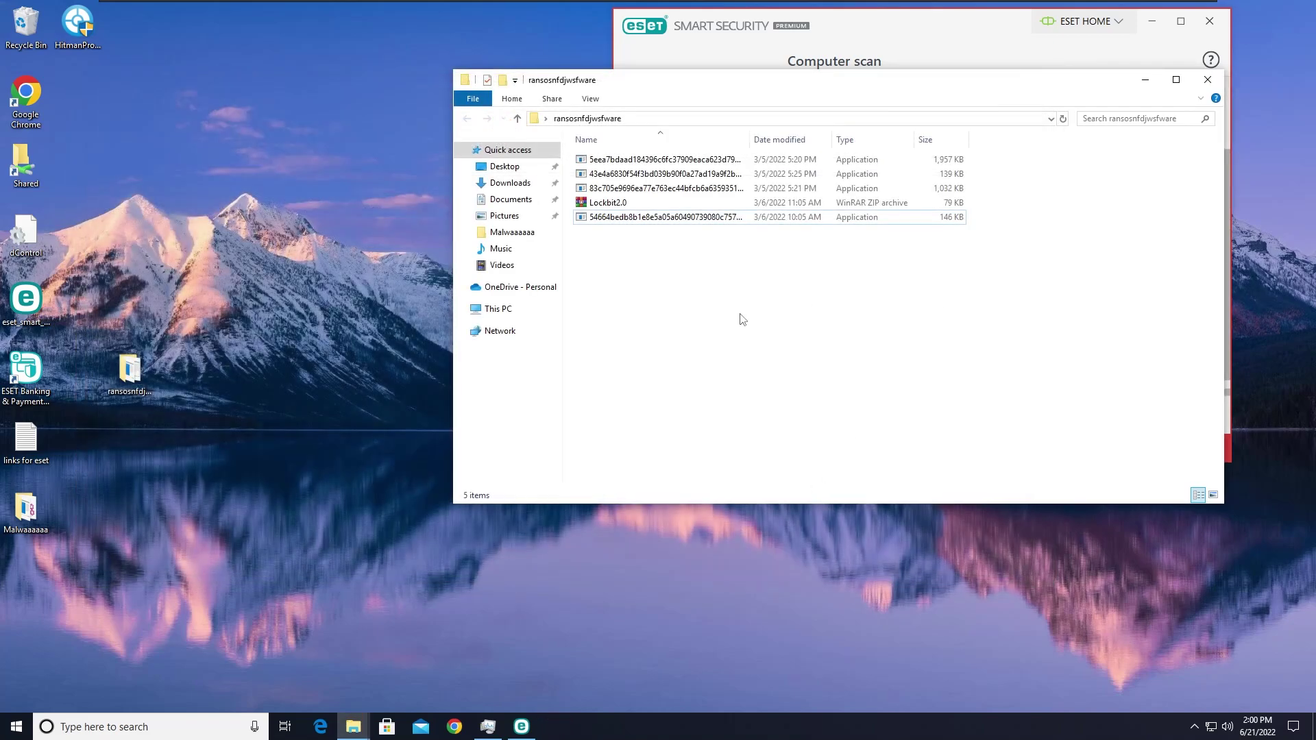
# Step: Run the extracted LockBit sample starting with 54664bedb8b1e, and dismiss the error message and the ESET threat notification
pyautogui.doubleClick(617, 217)
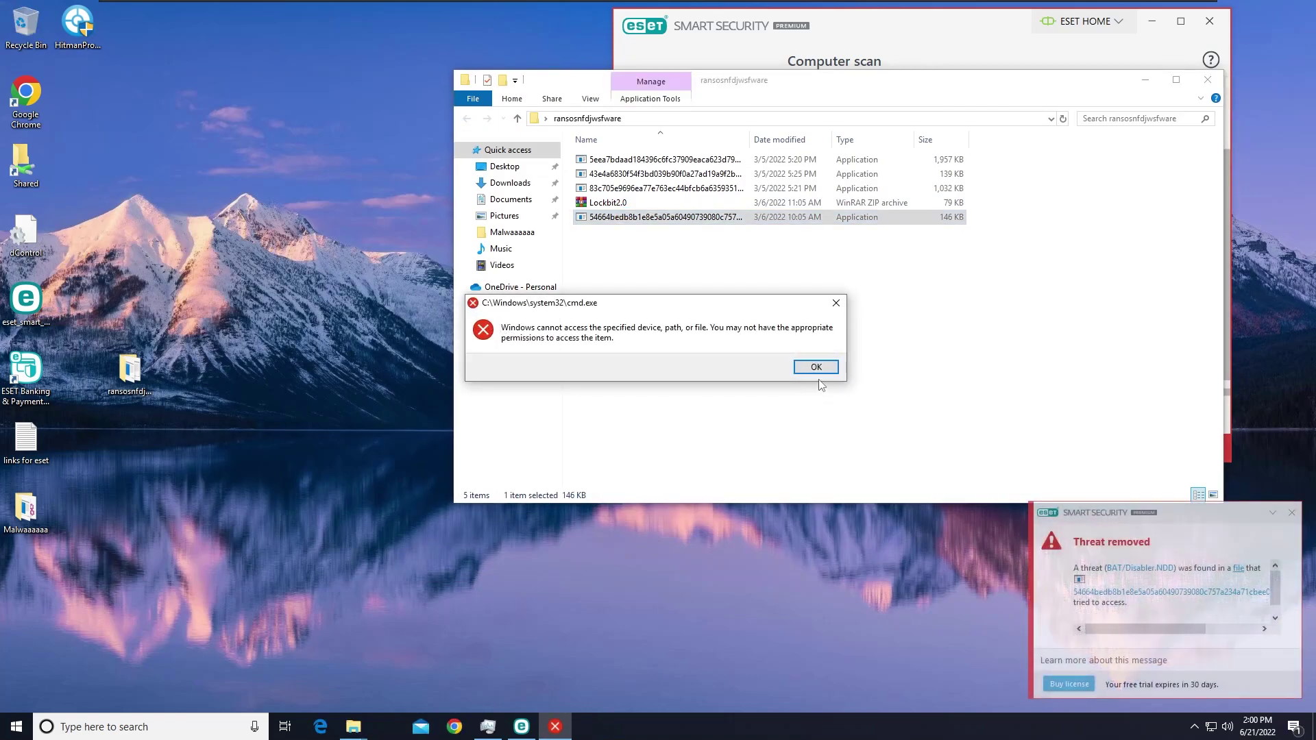
pyautogui.click(816, 367)
pyautogui.click(1291, 512)
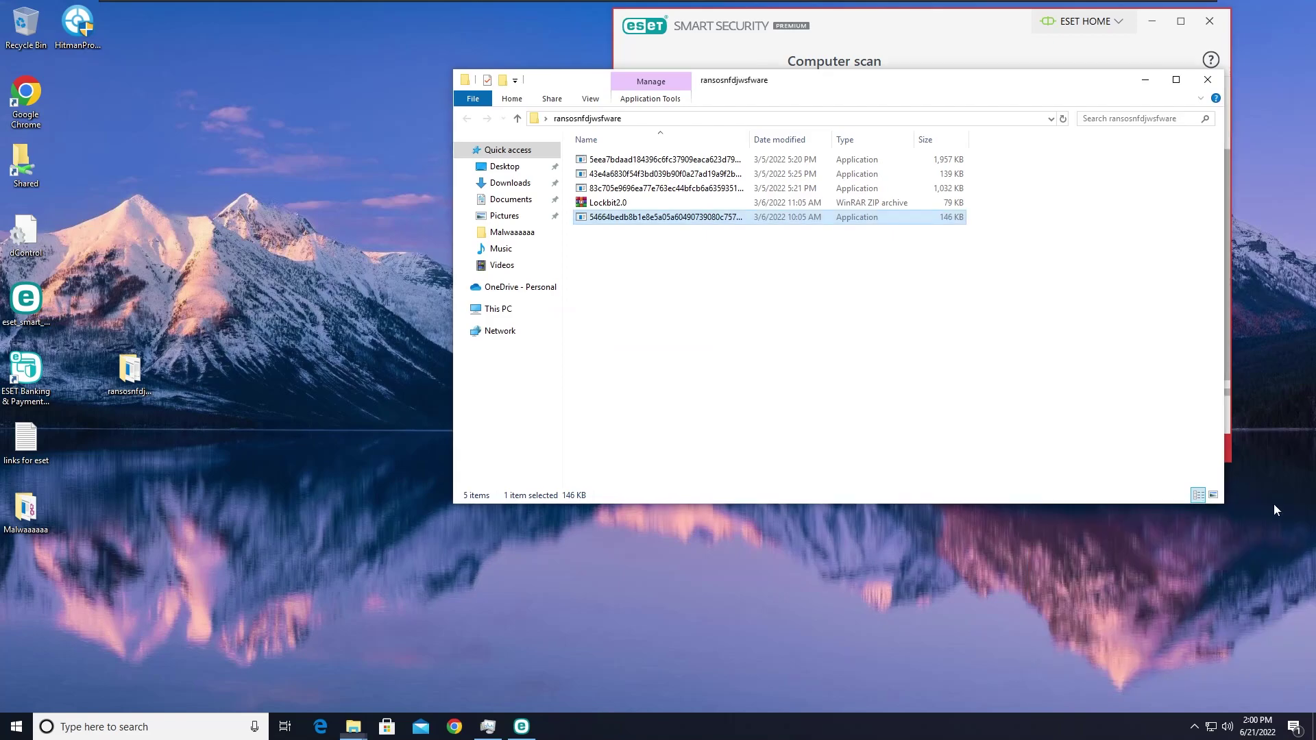
pyautogui.click(976, 382)
pyautogui.click(897, 49)
pyautogui.click(601, 286)
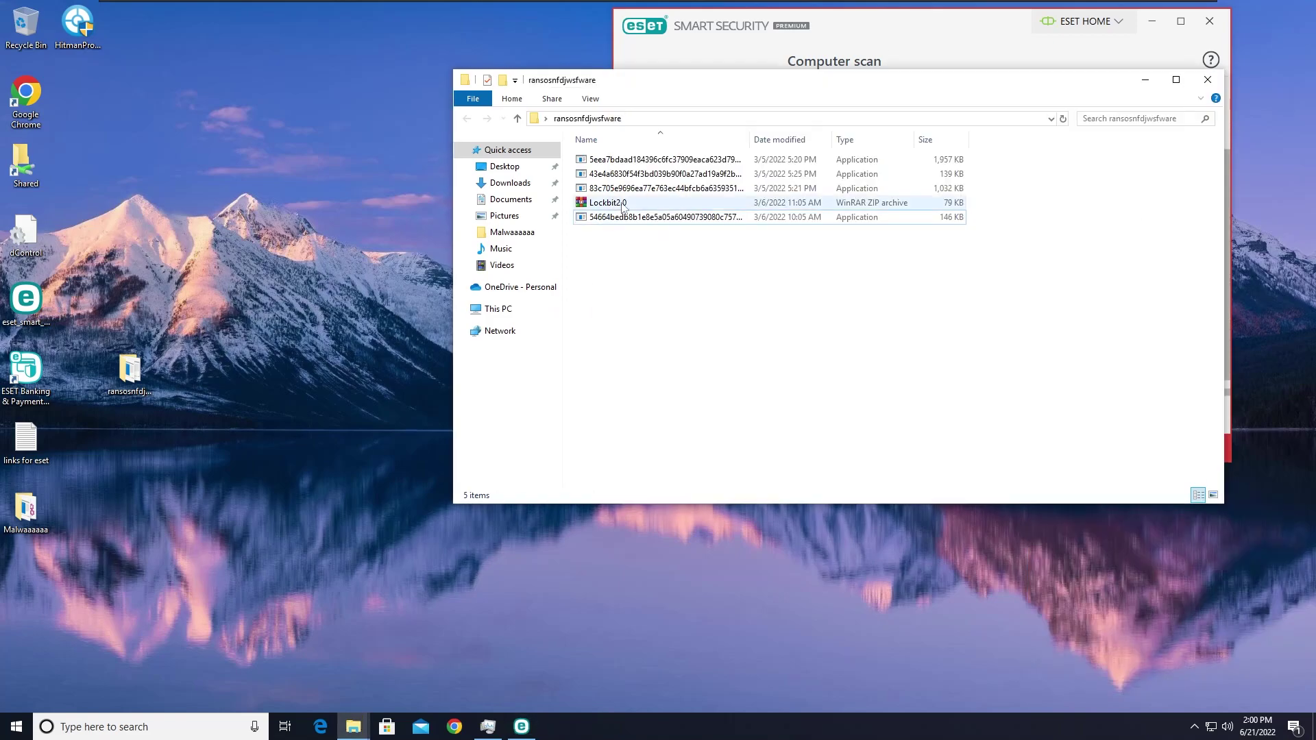
# Step: Try to run the samples starting with 83c705e9696, 43e4a6830f54 and 5eea7bdaad18, dismissing their error dialogs
pyautogui.doubleClick(632, 190)
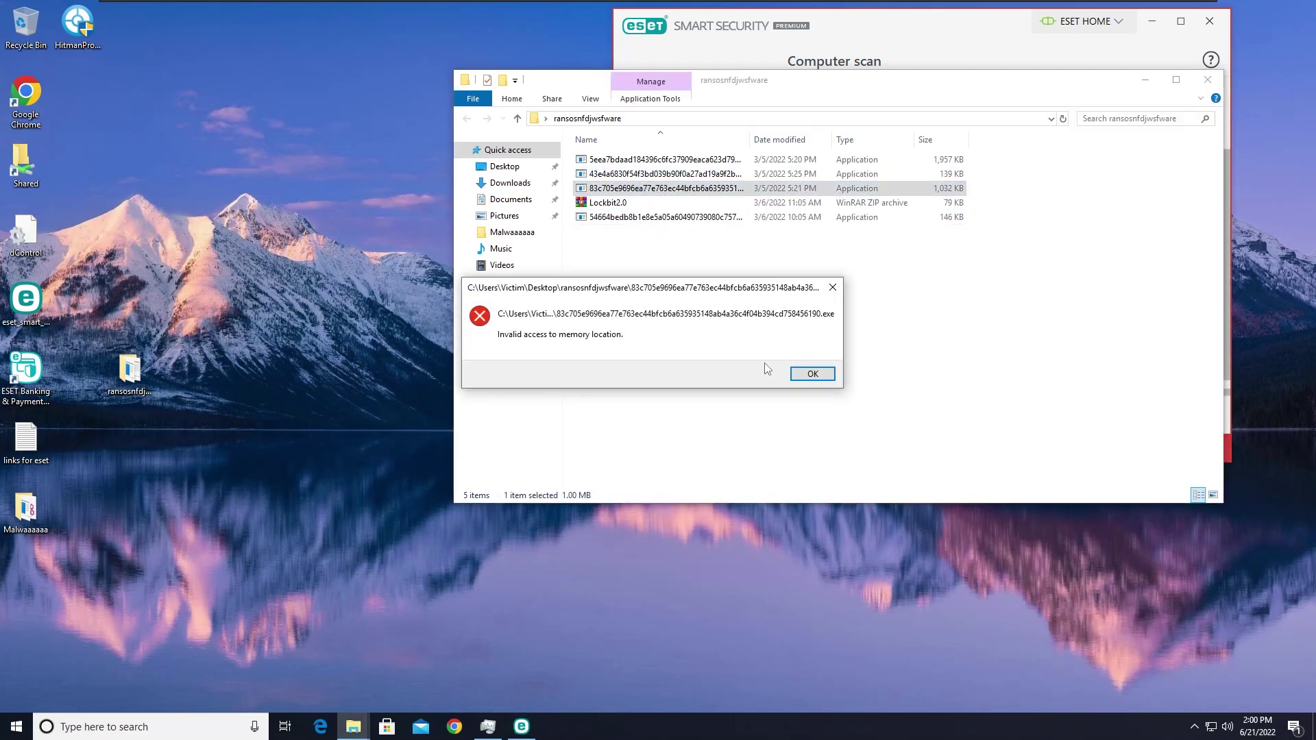
pyautogui.click(812, 374)
pyautogui.doubleClick(610, 180)
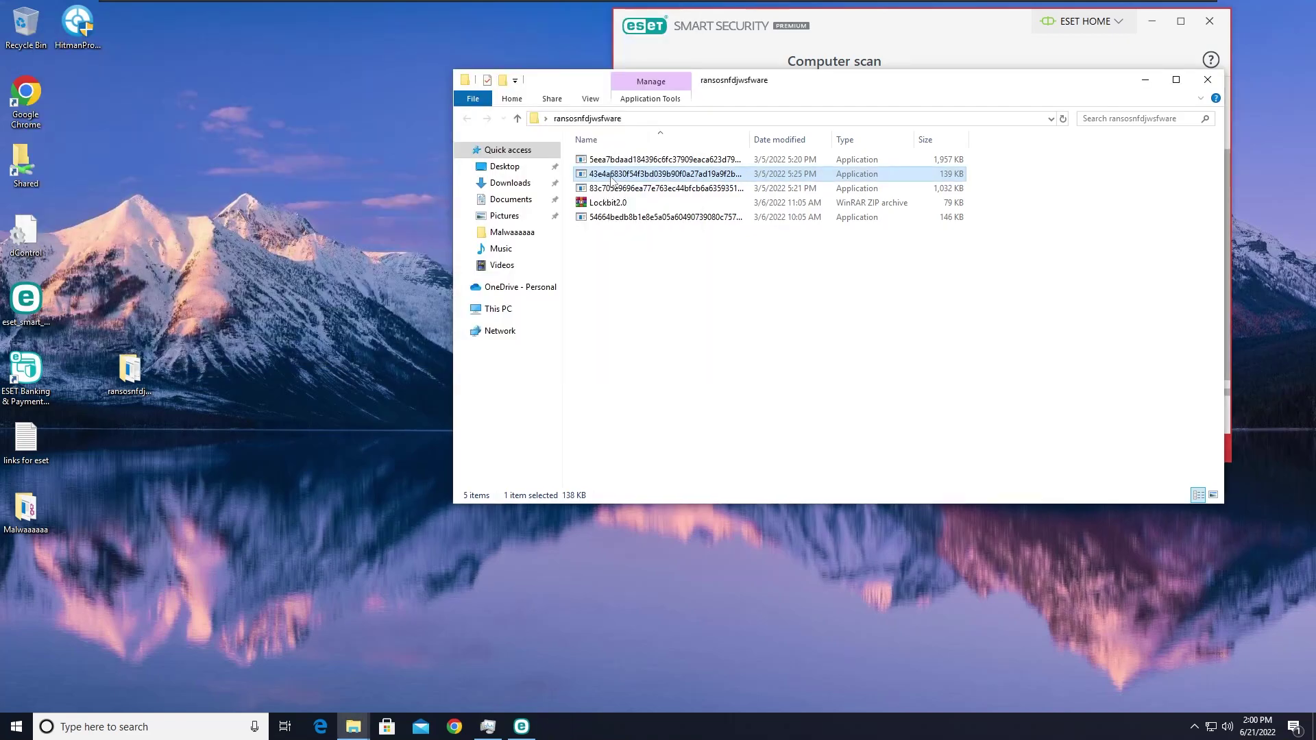
pyautogui.click(819, 52)
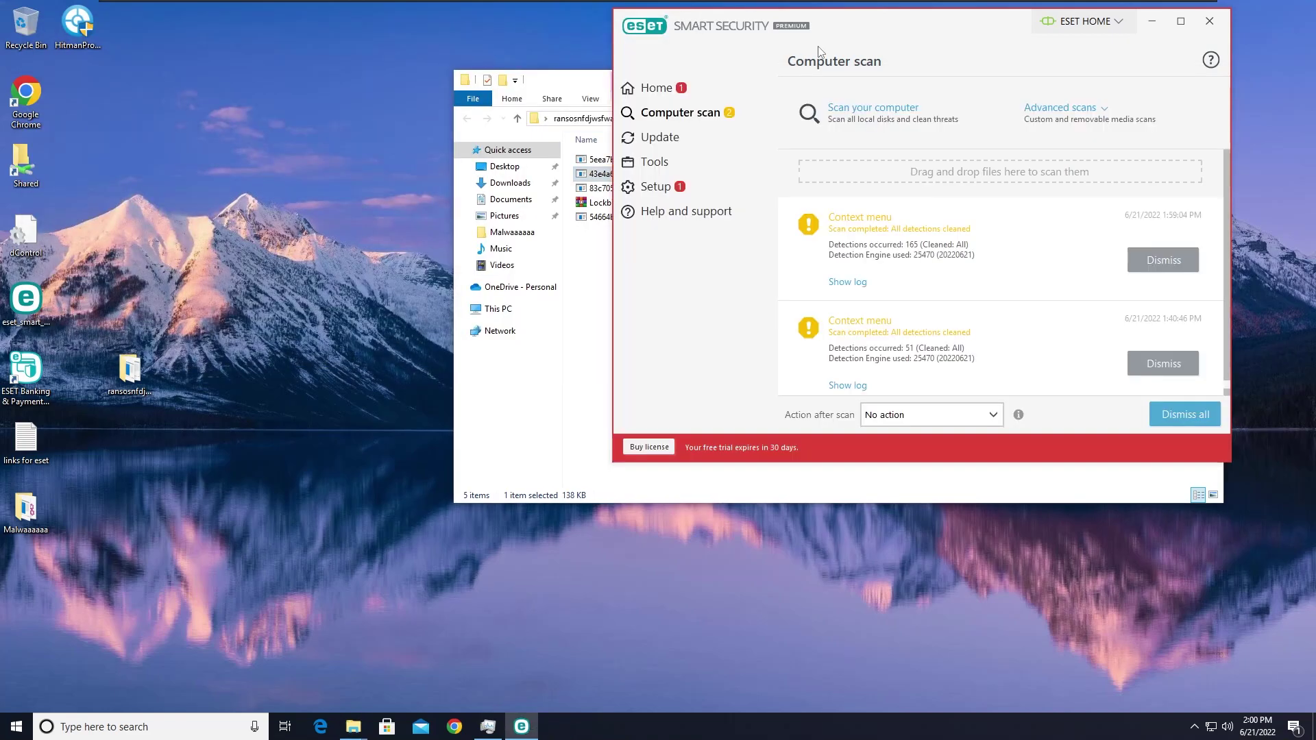
pyautogui.doubleClick(594, 159)
pyautogui.click(766, 412)
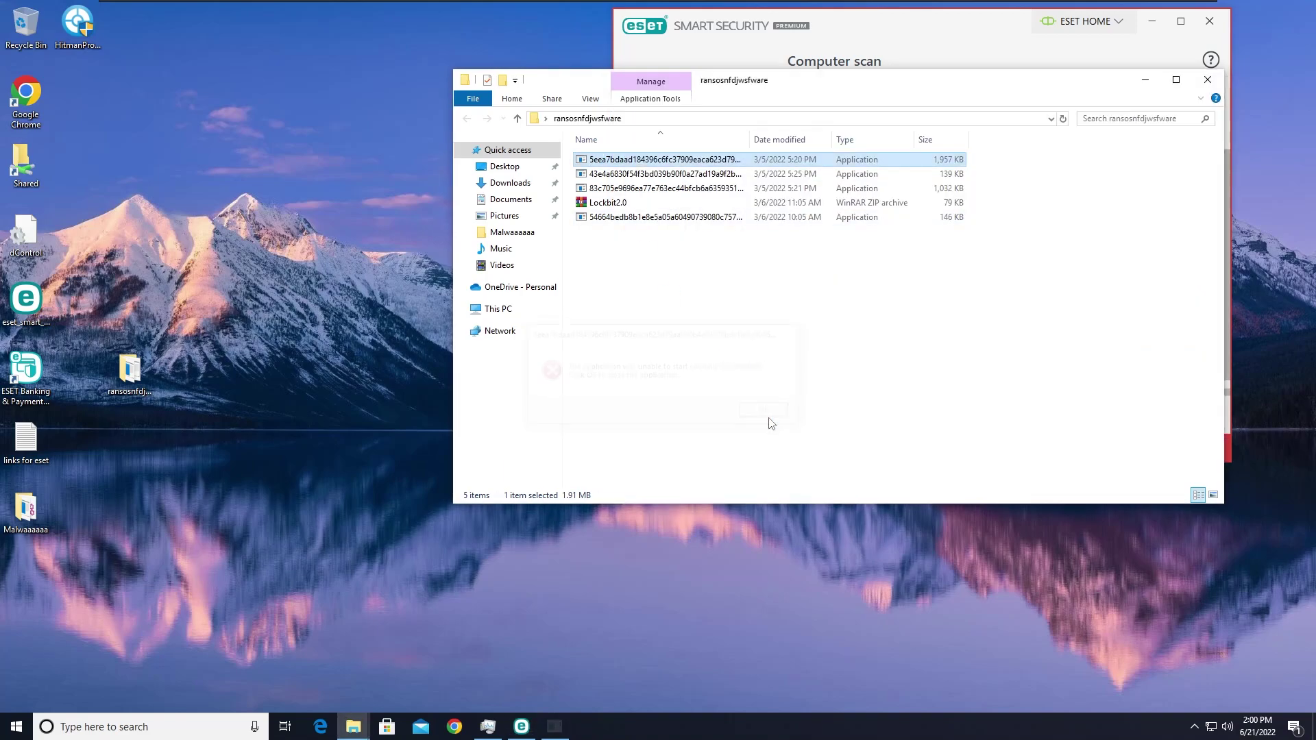
# Step: Delete the other three applications and the Lockbit2.0 archive, and try to delete the extracted 54664bedb8b1e sample as well
pyautogui.click(664, 190)
pyautogui.click(658, 160)
pyautogui.keyDown('shift'); pyautogui.click(655, 175); pyautogui.keyUp('shift')
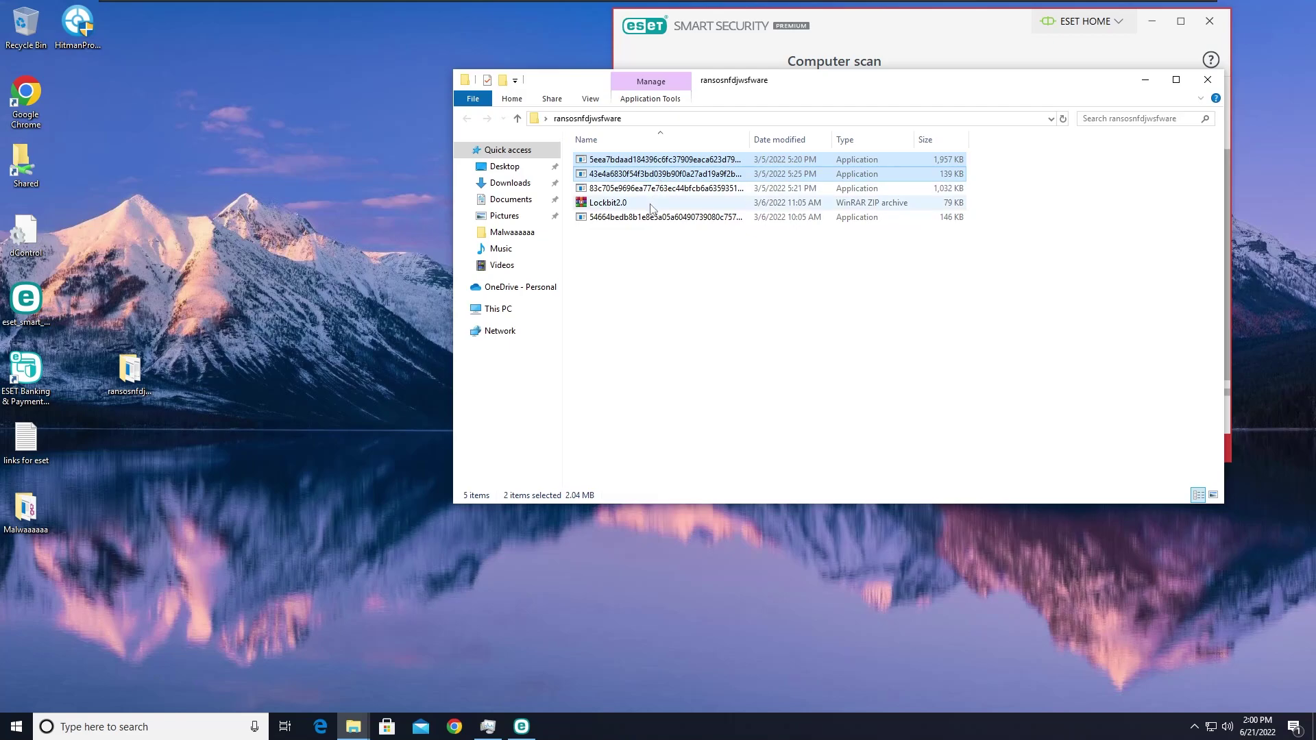
pyautogui.keyDown('shift'); pyautogui.click(651, 203); pyautogui.keyUp('shift')
pyautogui.press('Delete')
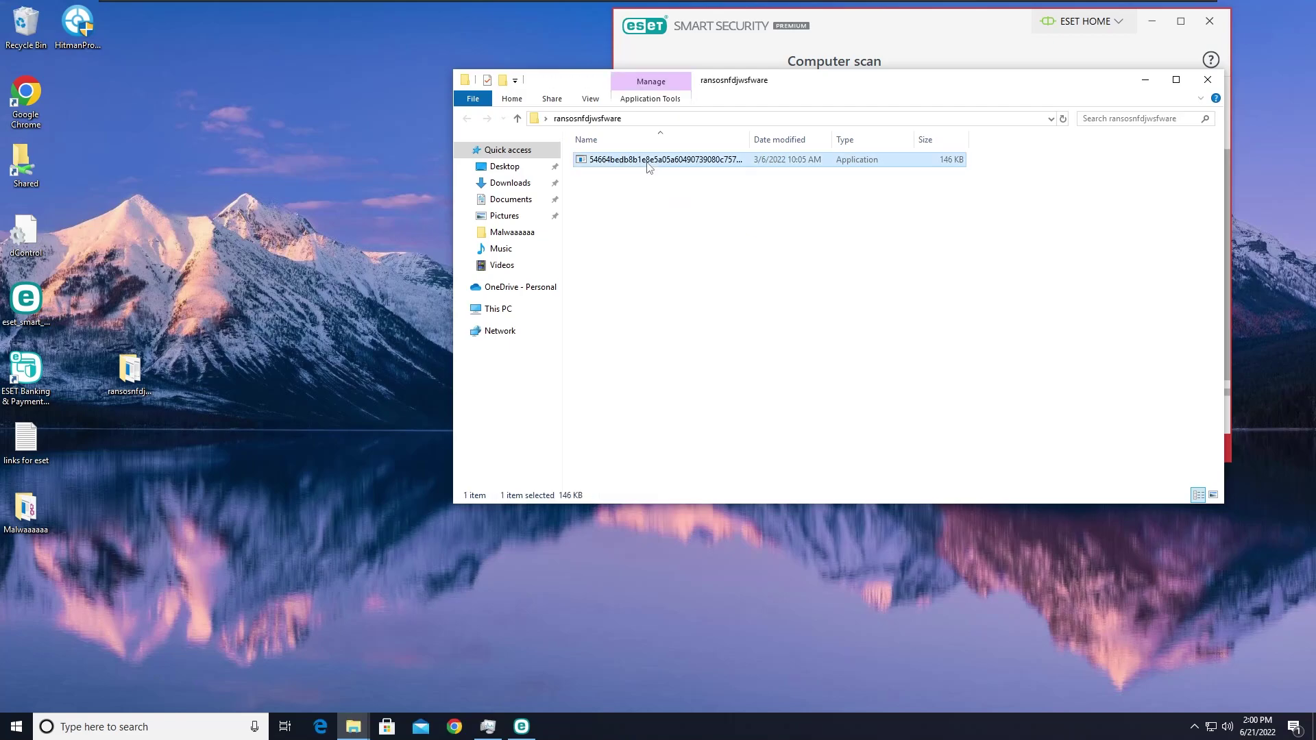
pyautogui.press('Delete')
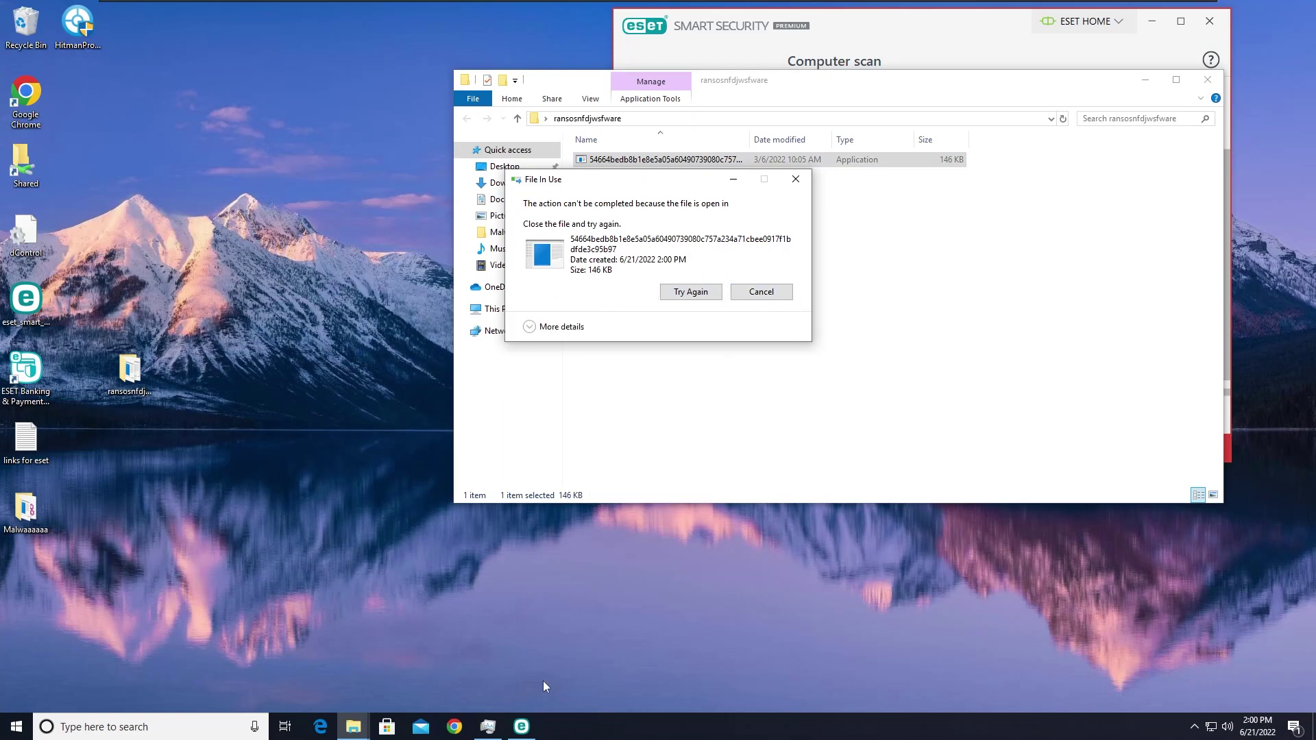
pyautogui.click(754, 292)
# Step: Open the file location of the C:\Windows\system32\cmd.exe process listed in Task Manager
pyautogui.hotkey('ctrl', 'shift', 'Escape')
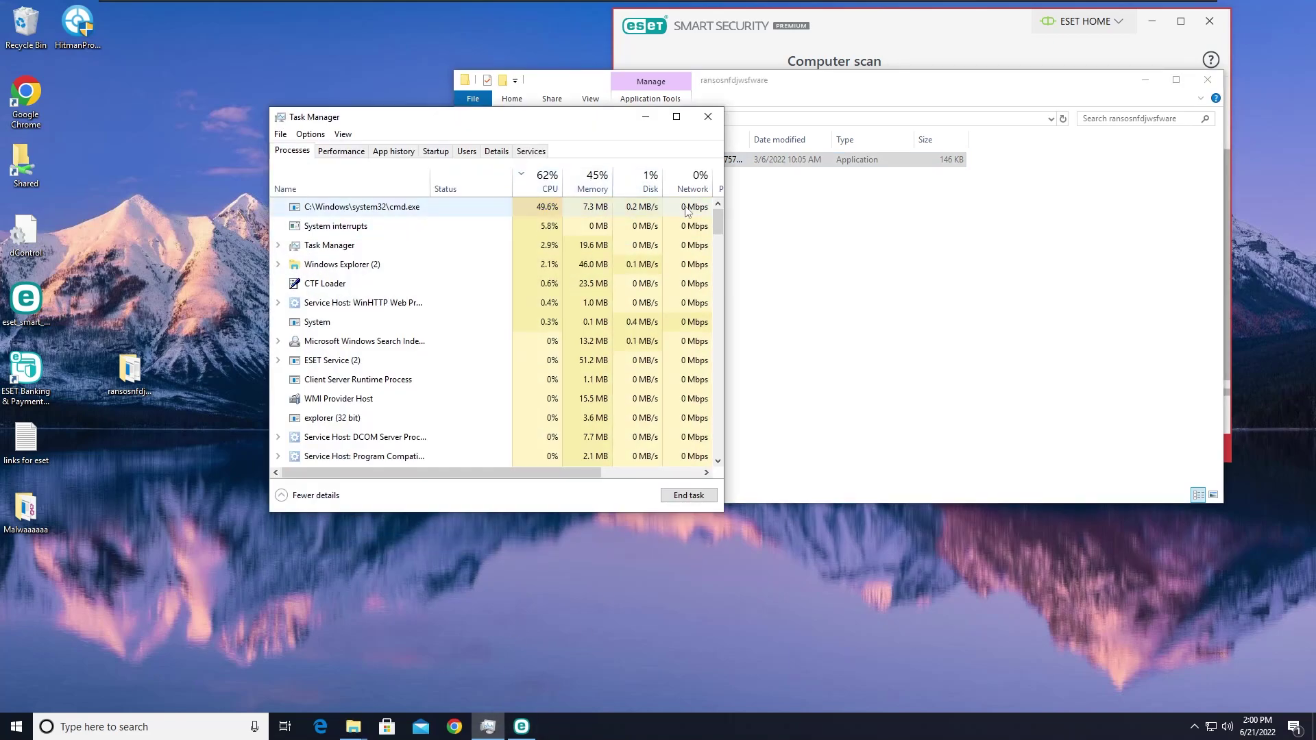
pyautogui.click(435, 213)
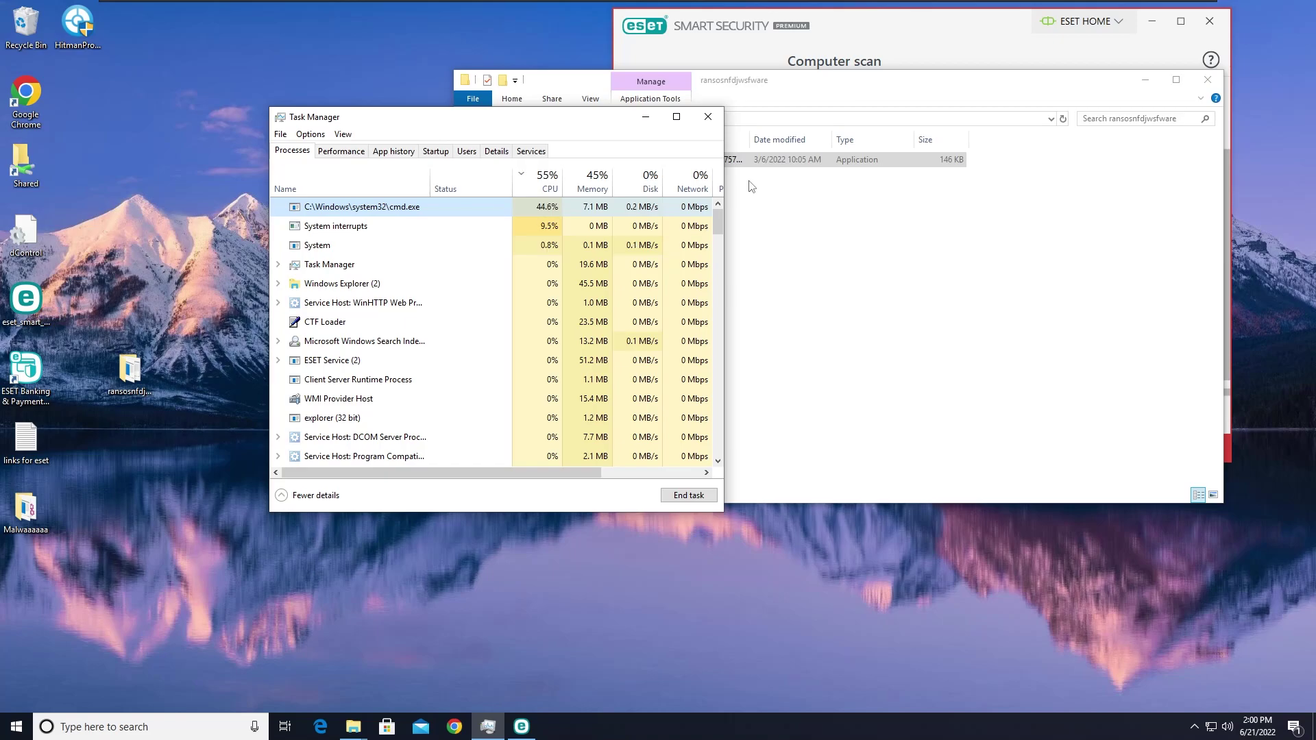
pyautogui.rightClick(464, 207)
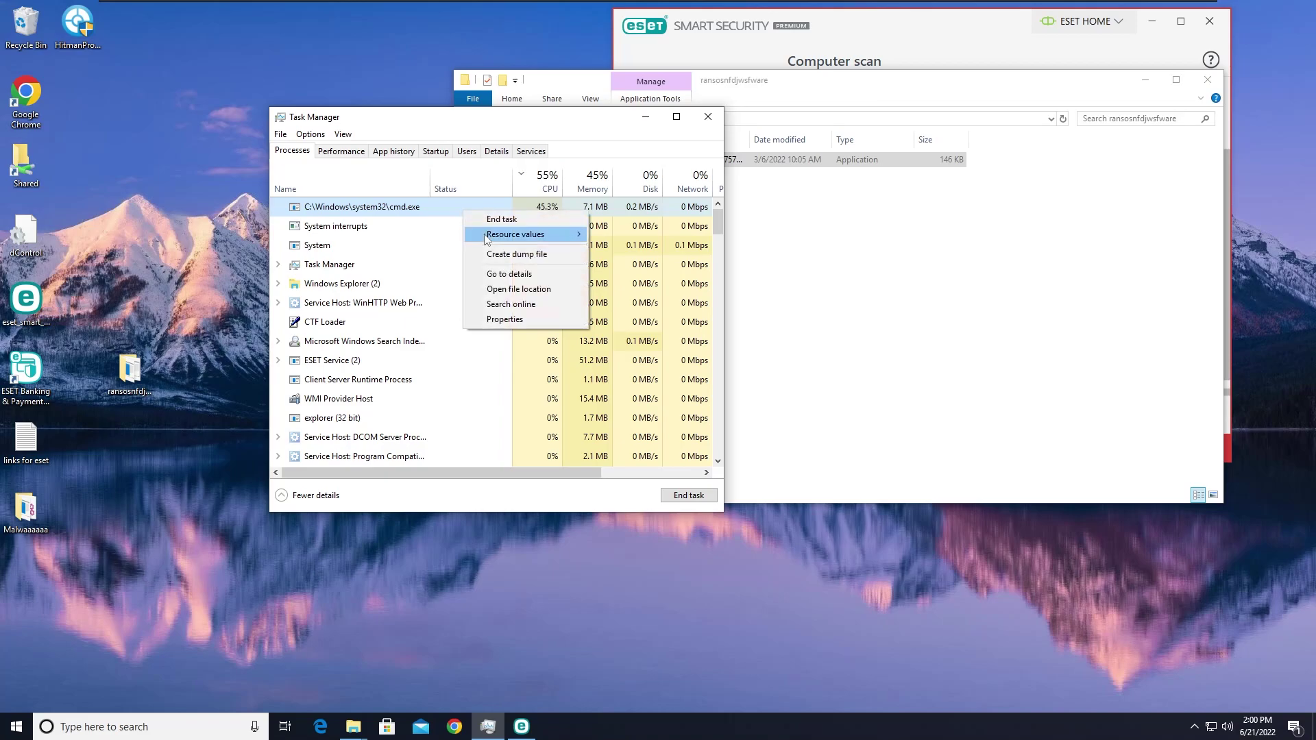
pyautogui.click(519, 289)
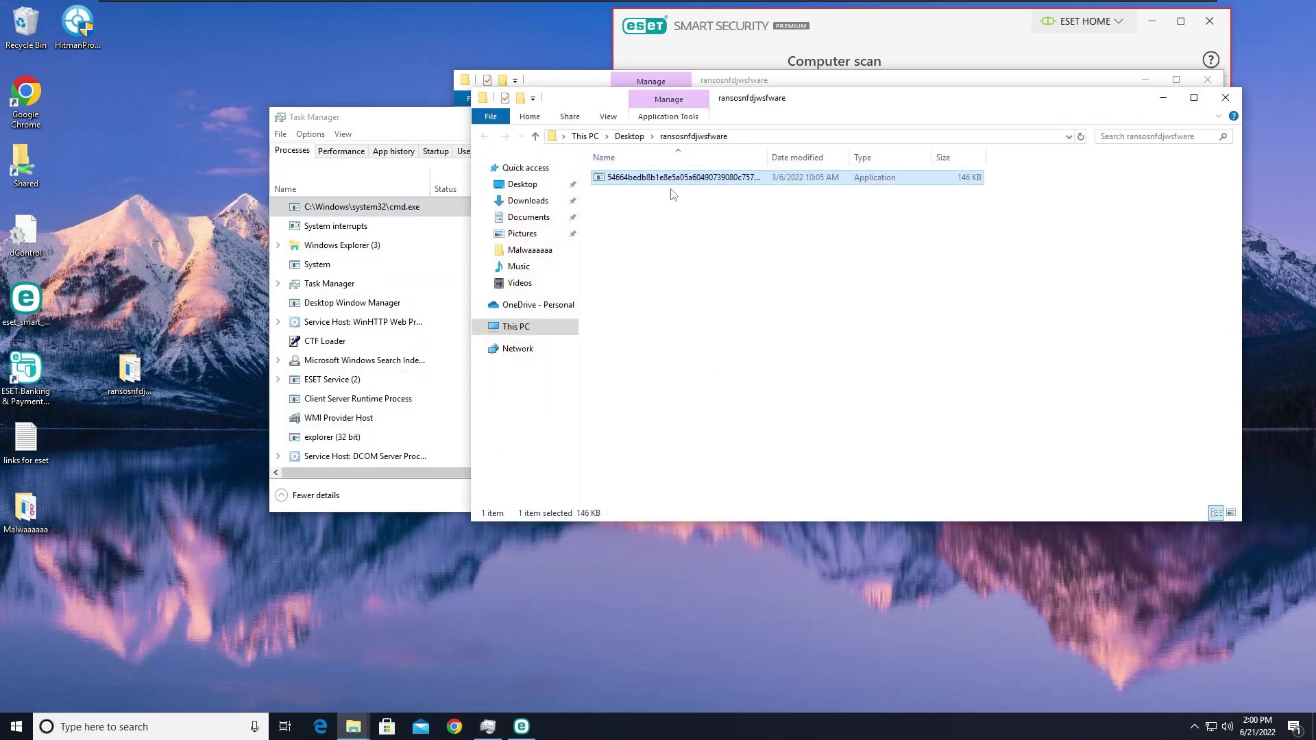
# Step: Scan the remaining 54664bedb8b1e sample with ESET Smart Security Premium and dismiss the scan notification
pyautogui.rightClick(678, 187)
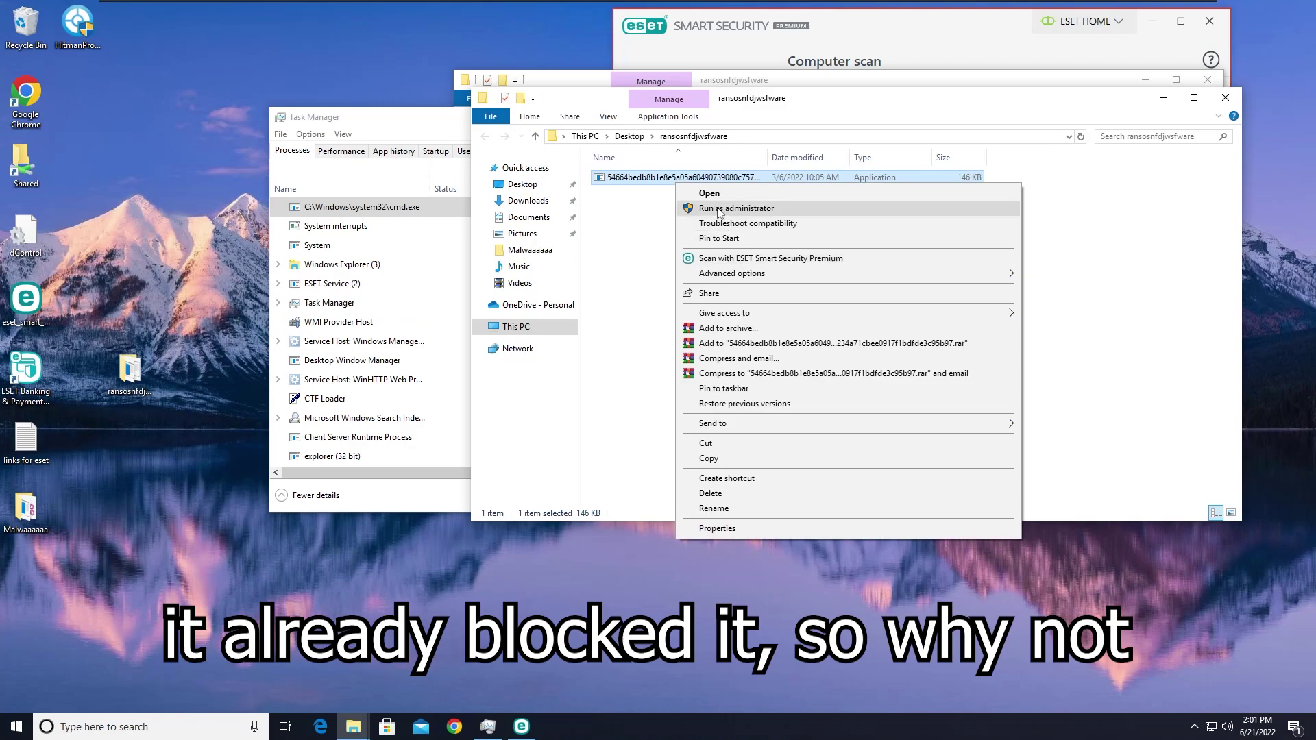
pyautogui.click(724, 259)
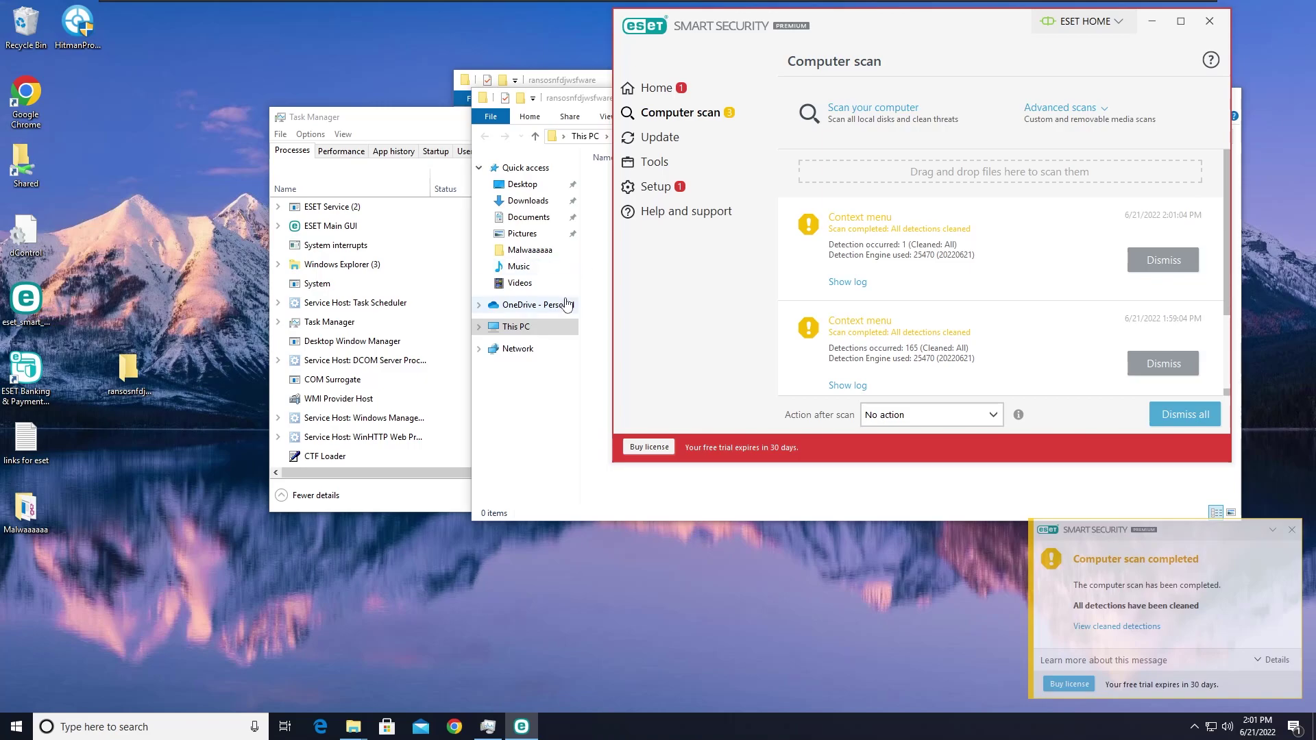
pyautogui.click(1291, 530)
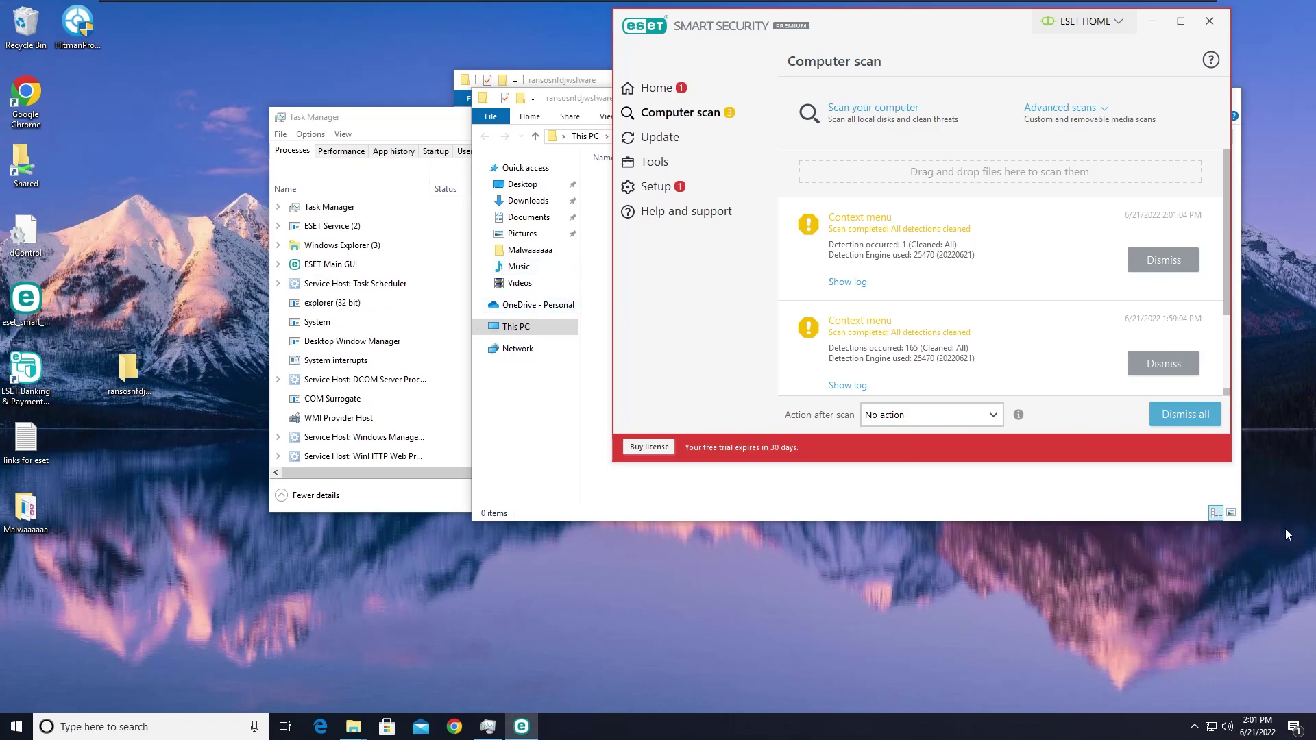
# Step: Close the ESET window and both ransosnfdjwsfware folder windows
pyautogui.click(1209, 20)
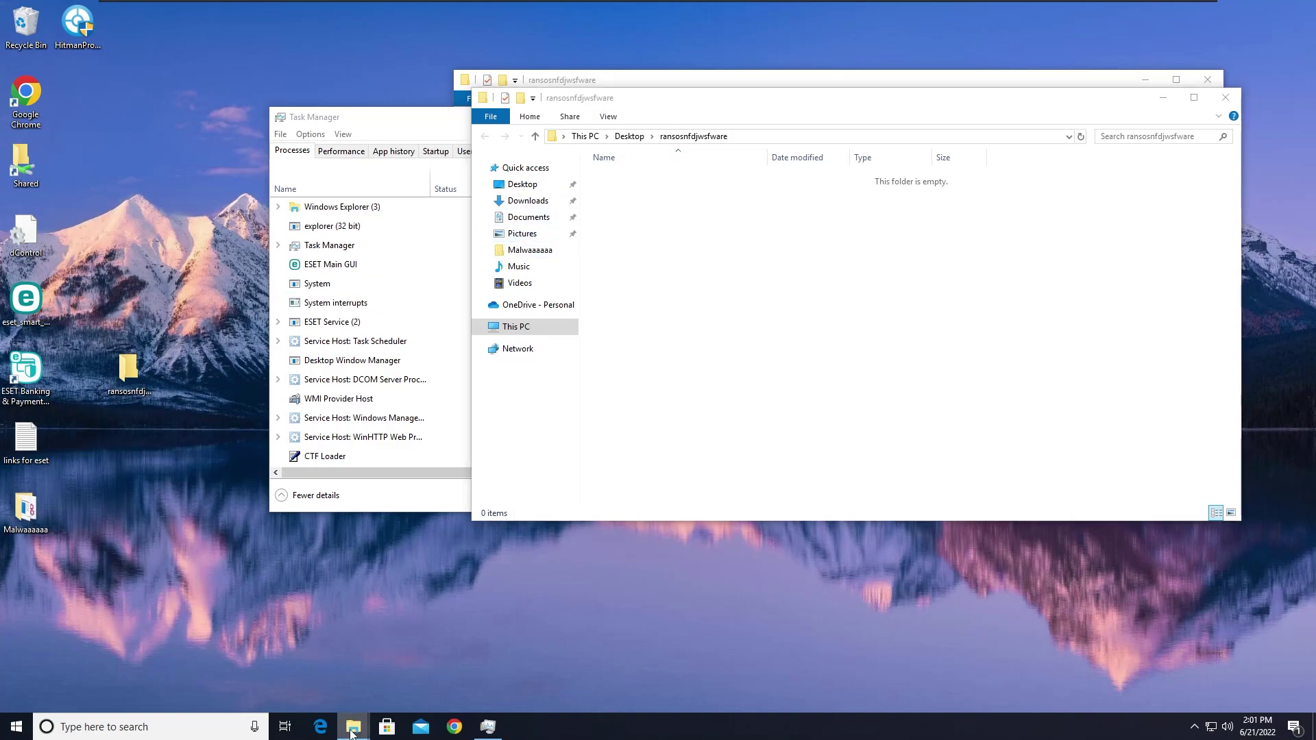
pyautogui.click(1226, 96)
pyautogui.click(1207, 79)
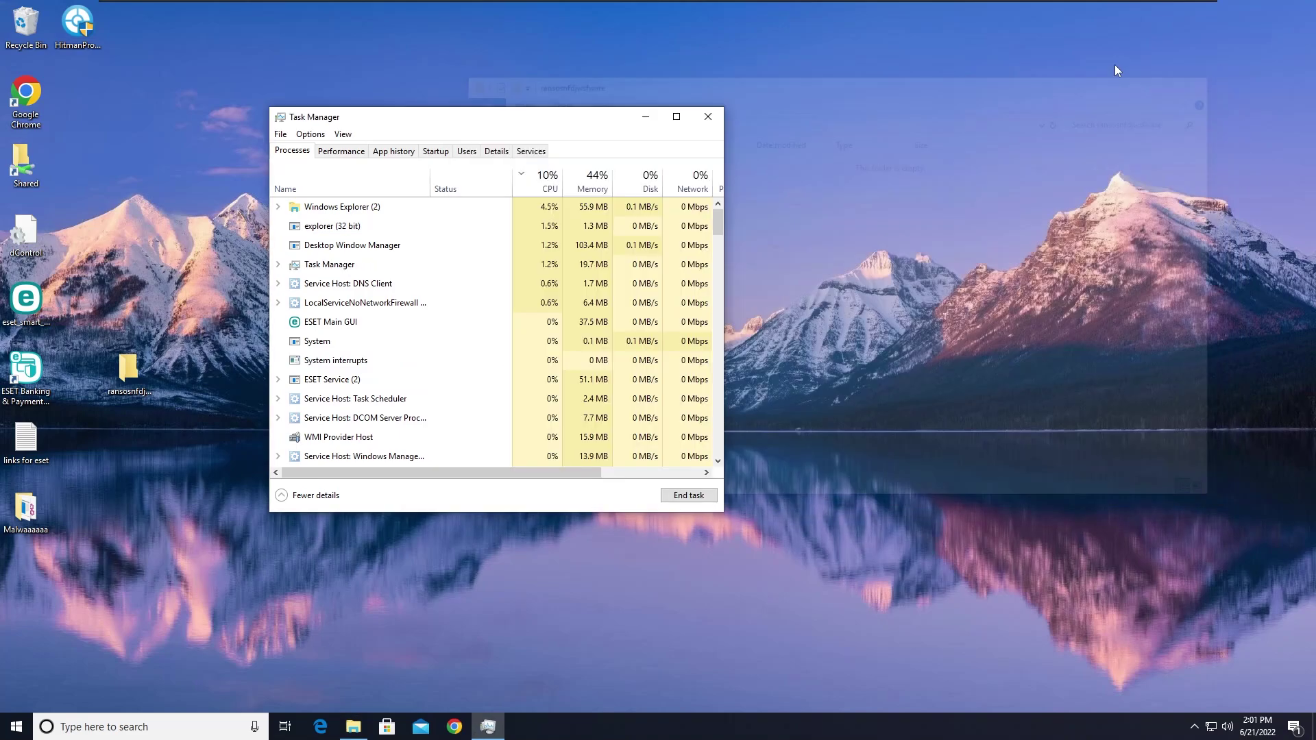
# Step: Close Task Manager and try to delete the three remaining samples in the Malwaaaaaa folder, skipping each file in use
pyautogui.click(708, 117)
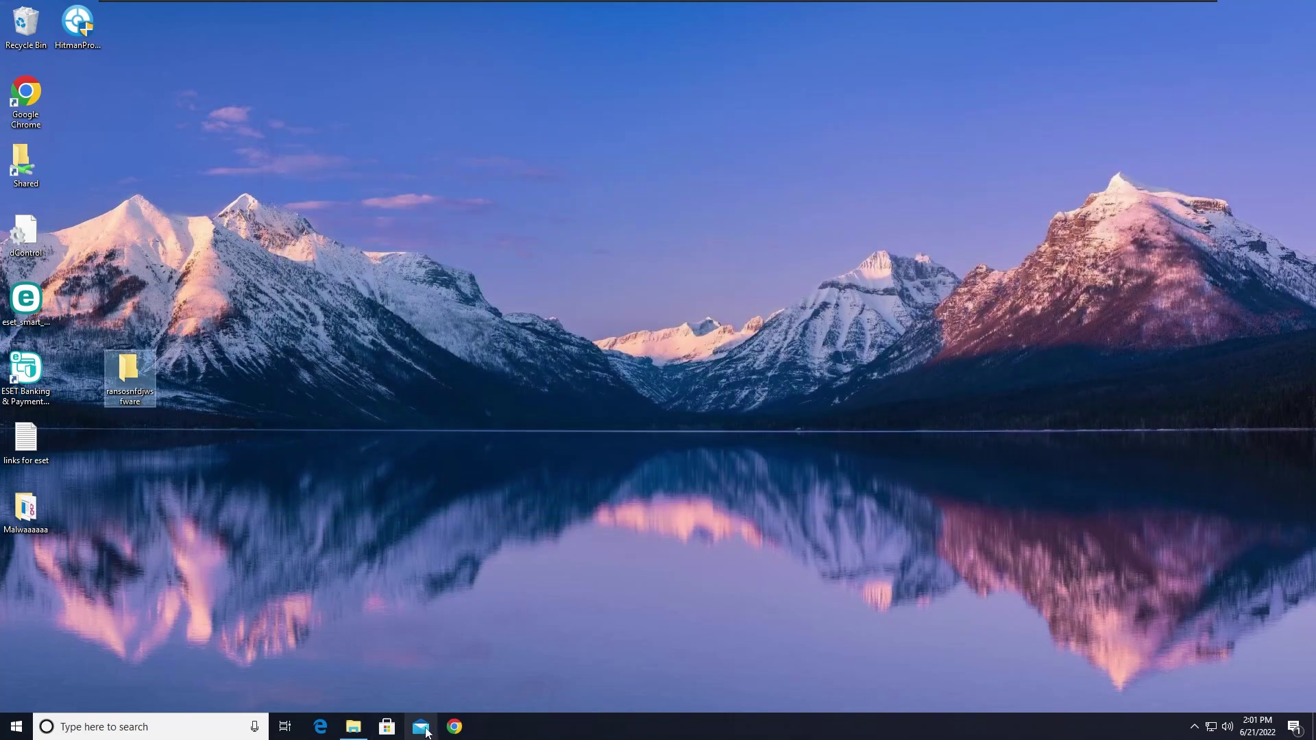
pyautogui.click(353, 727)
pyautogui.moveTo(888, 316); pyautogui.dragTo(821, 174)
pyautogui.press('Delete')
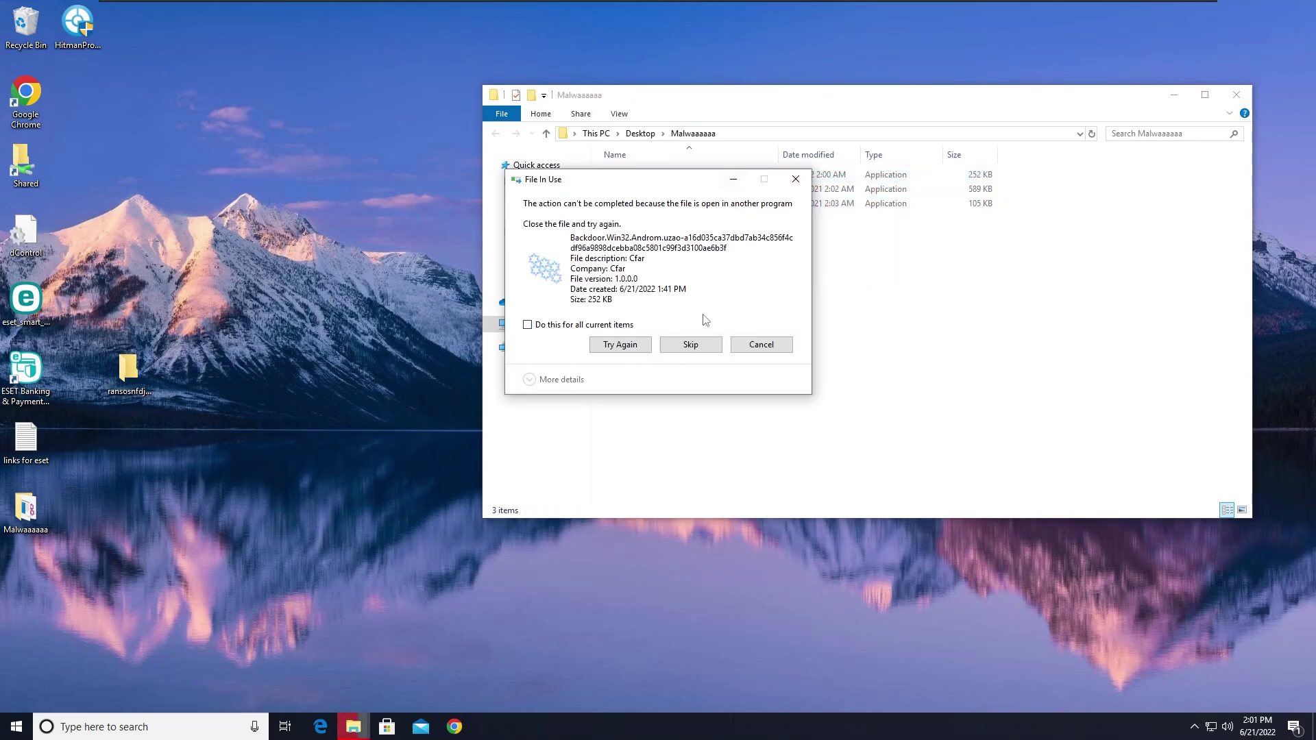
pyautogui.click(690, 344)
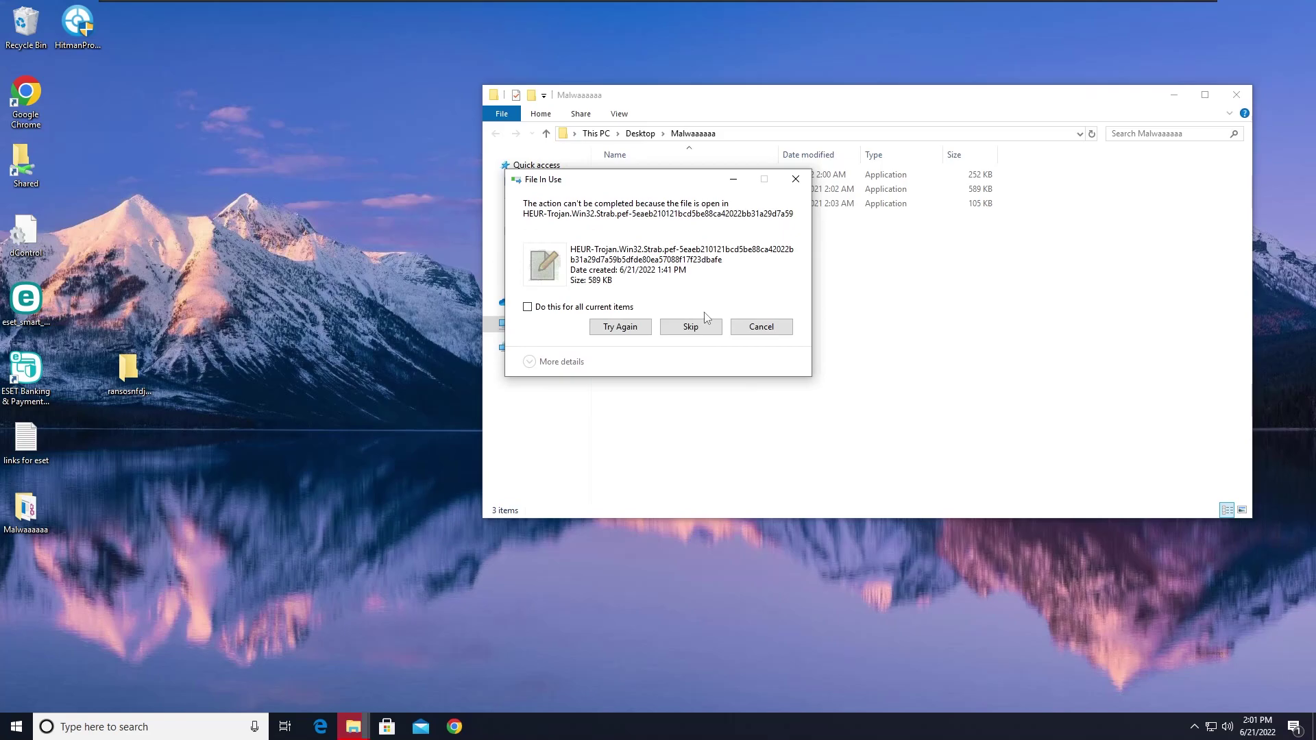
pyautogui.click(702, 326)
pyautogui.click(703, 328)
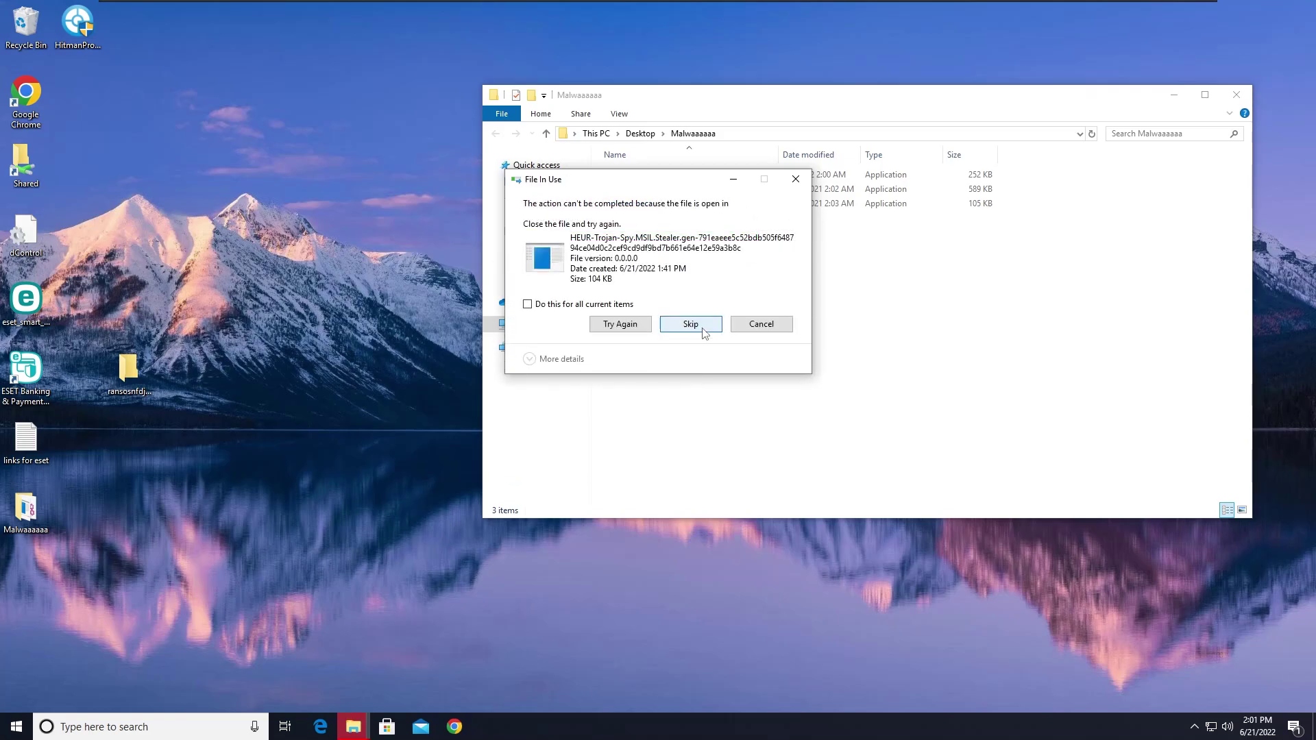
# Step: Clear the file selection and close the Malwaaaaaa folder window
pyautogui.moveTo(728, 240)
pyautogui.mouseDown()
pyautogui.moveTo(739, 221)
pyautogui.moveTo(828, 206)
pyautogui.moveTo(778, 228)
pyautogui.moveTo(969, 167)
pyautogui.moveTo(957, 174)
pyautogui.moveTo(1028, 201)
pyautogui.moveTo(924, 176)
pyautogui.moveTo(1026, 279)
pyautogui.mouseUp()
pyautogui.moveTo(721, 250)
pyautogui.mouseDown()
pyautogui.moveTo(842, 294)
pyautogui.moveTo(1148, 338)
pyautogui.mouseUp()
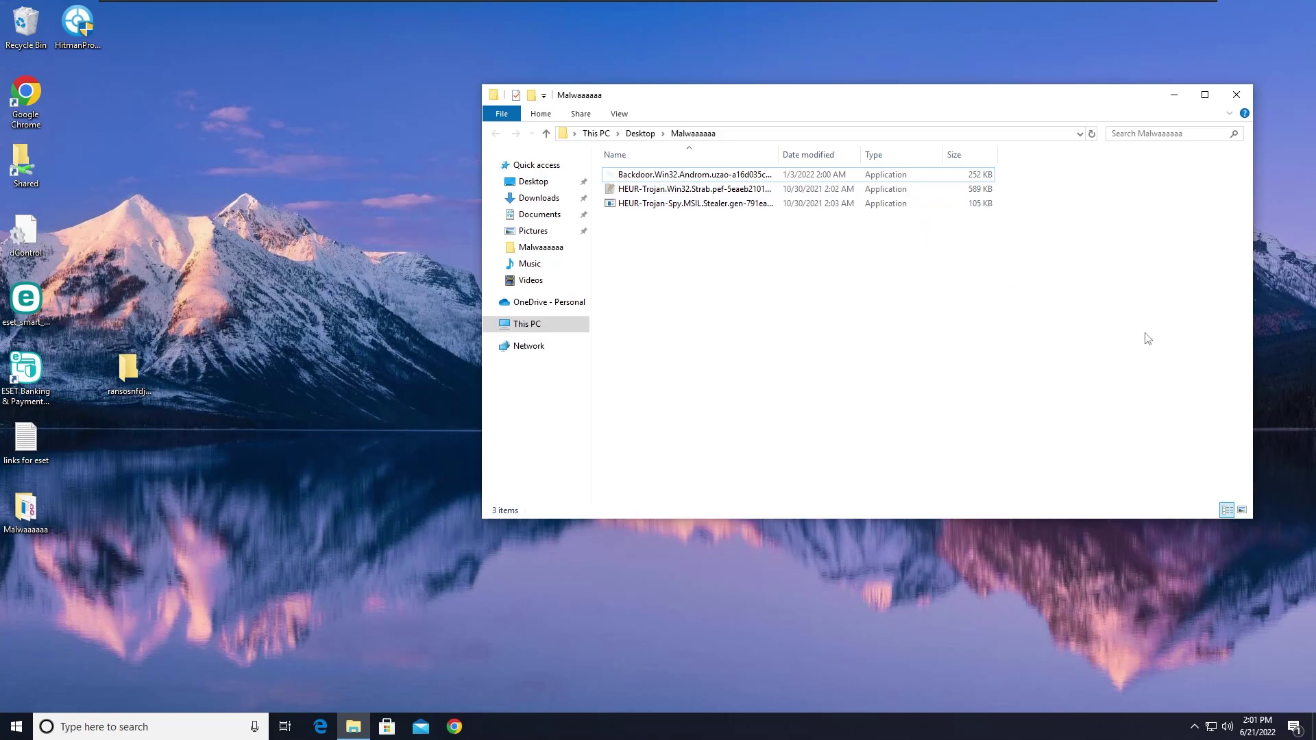
pyautogui.rightClick(1096, 294)
pyautogui.click(1009, 281)
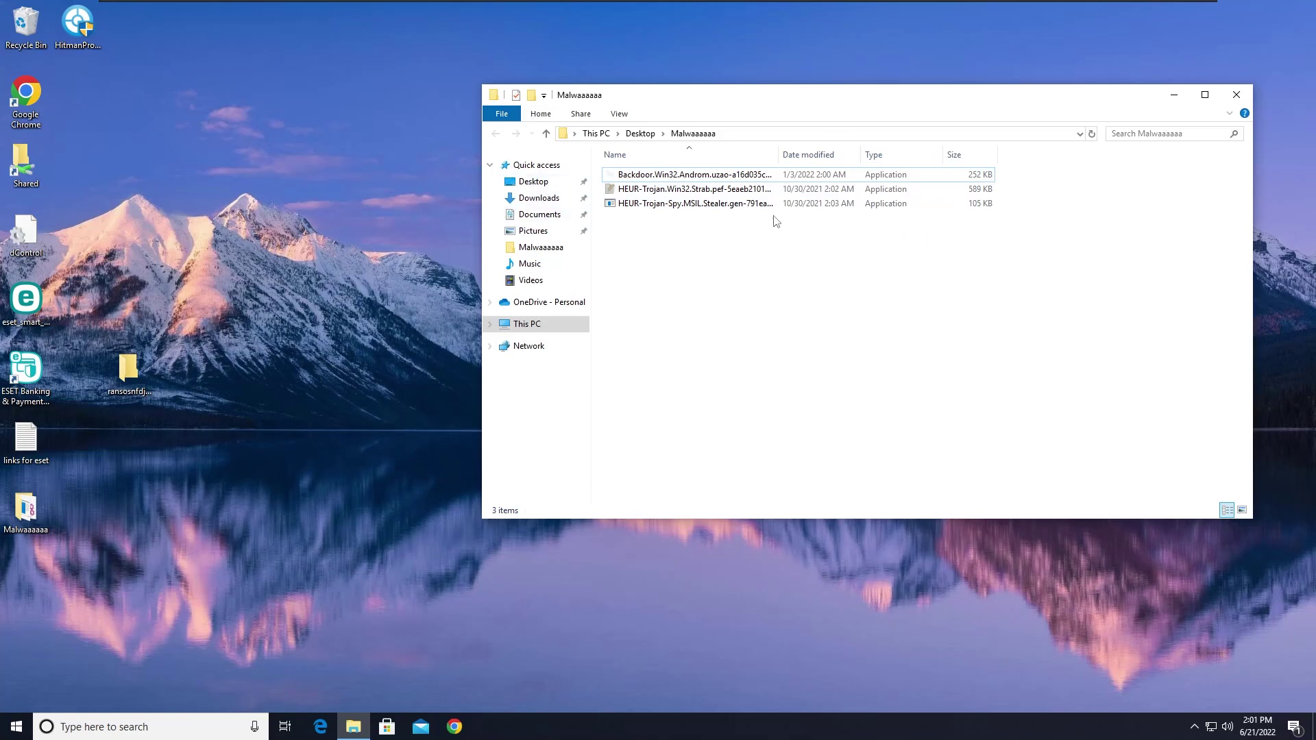
pyautogui.click(1227, 102)
# Step: Open ESET Smart Security Premium and enable its paused real-time file system protection, approving the change
pyautogui.click(1194, 727)
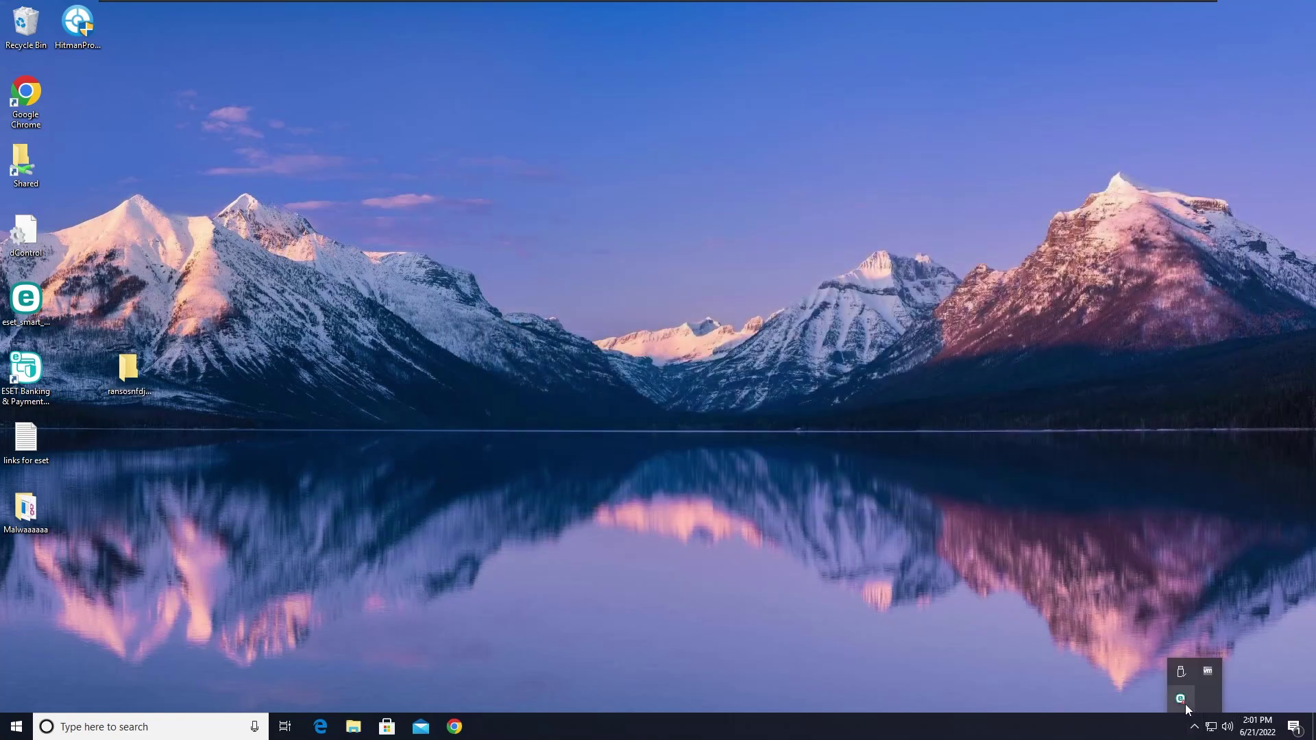
pyautogui.click(1181, 701)
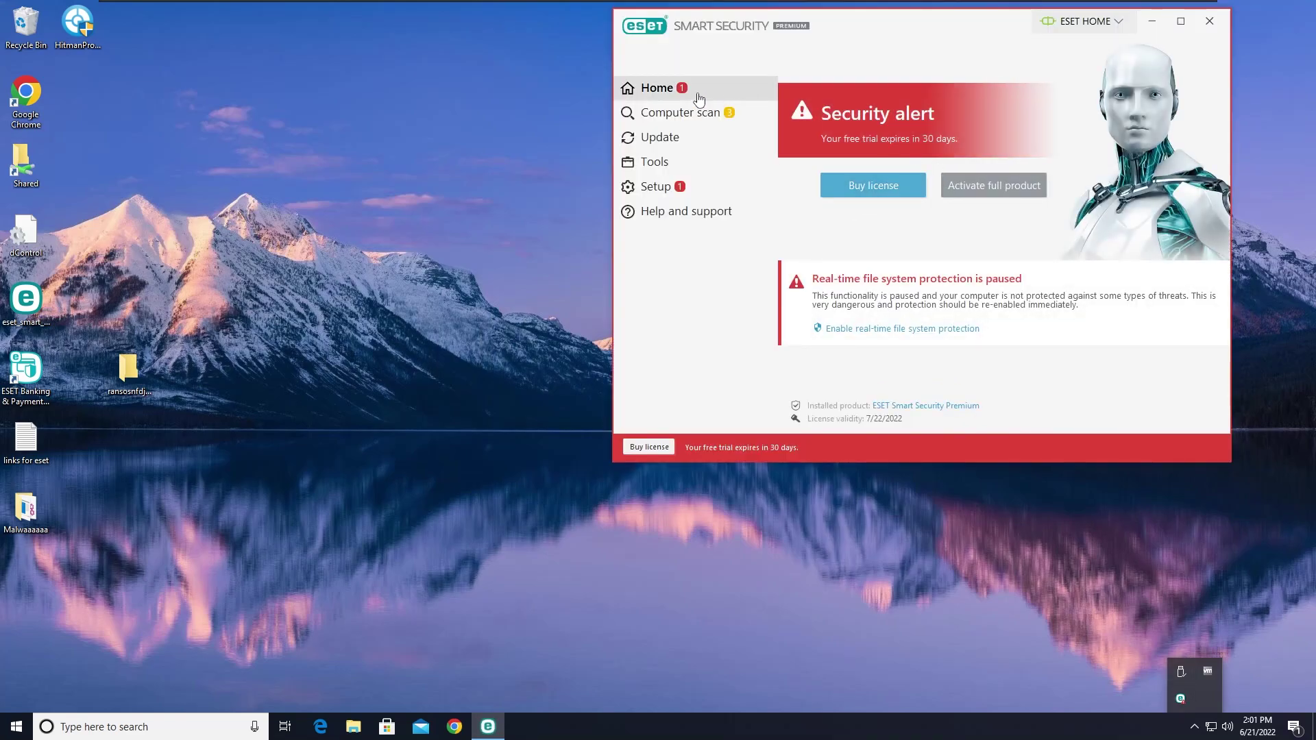
pyautogui.click(850, 331)
pyautogui.click(587, 452)
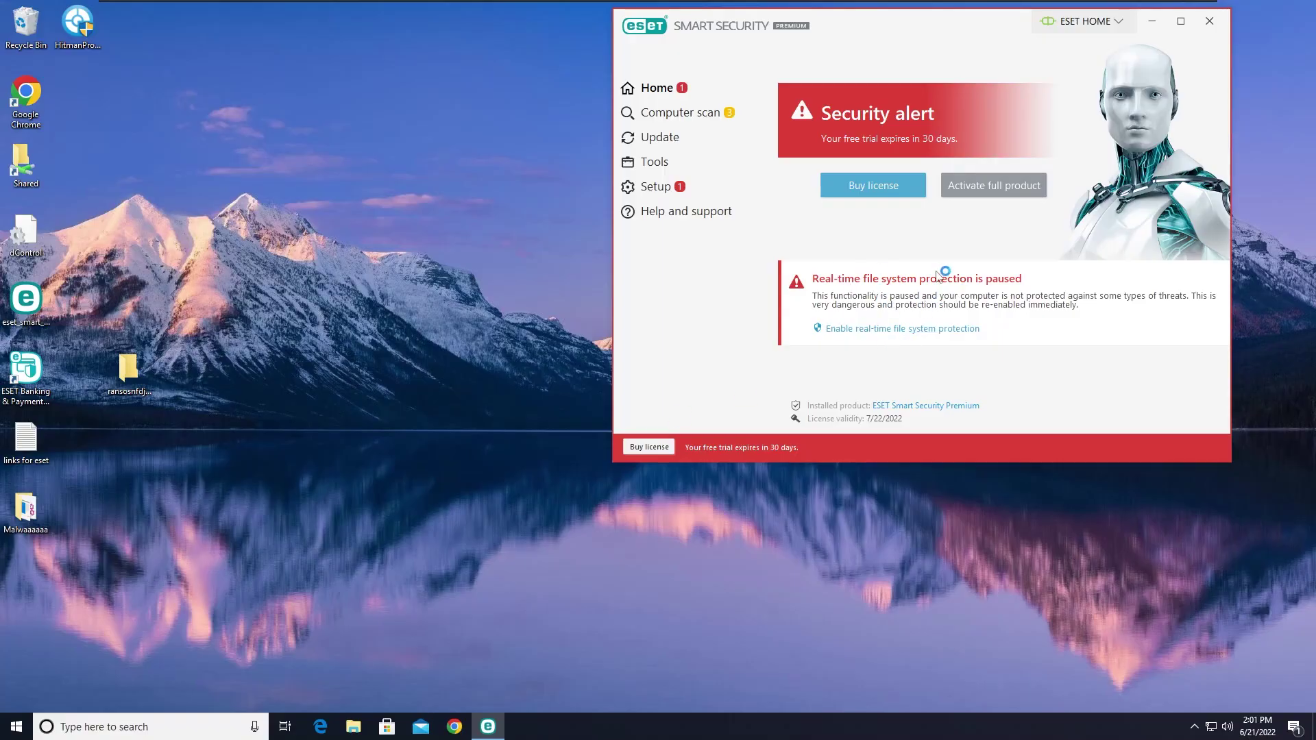